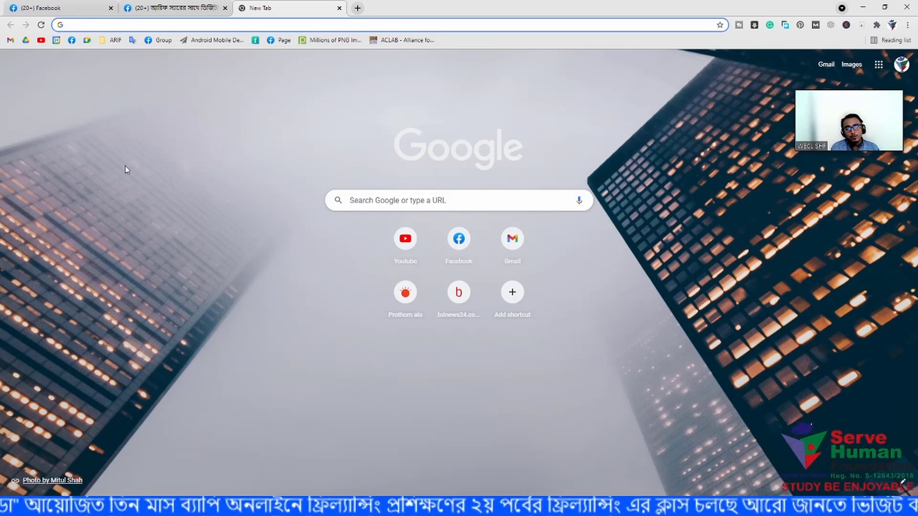
- Search Google for 'xampp' from Chrome's address bar
{"action": "left_click", "coordinate": [126, 26]}
{"action": "type", "text": "xam"}
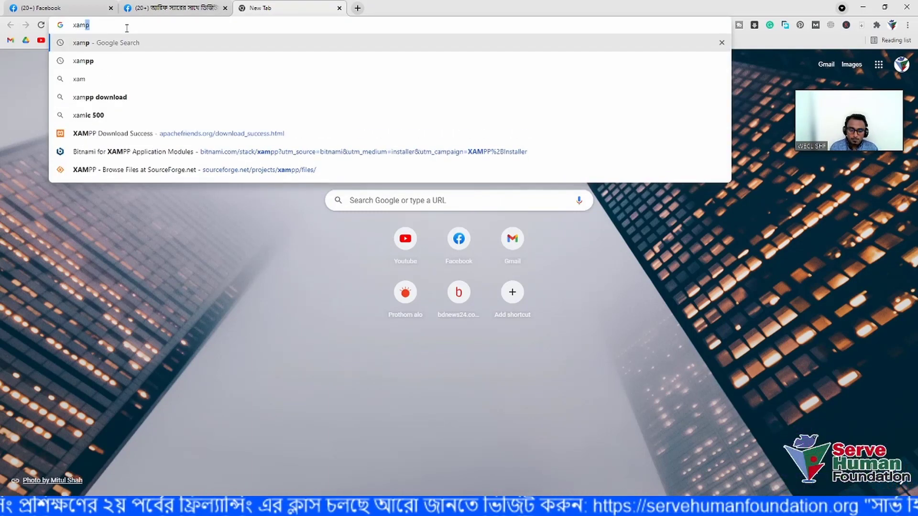
{"action": "key", "text": "Return"}
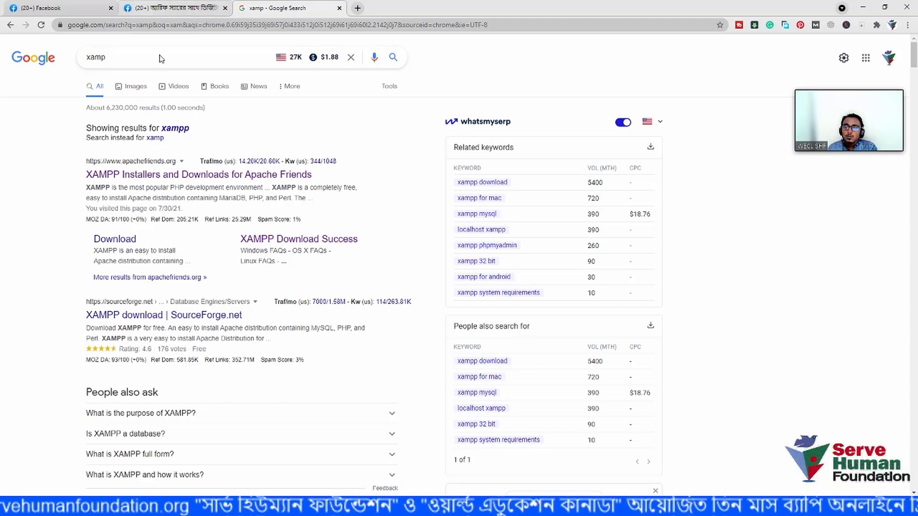
- Open the Apache Friends XAMPP downloads page, scroll through its Windows download, then call up File Explorer
{"action": "left_click", "coordinate": [113, 61]}
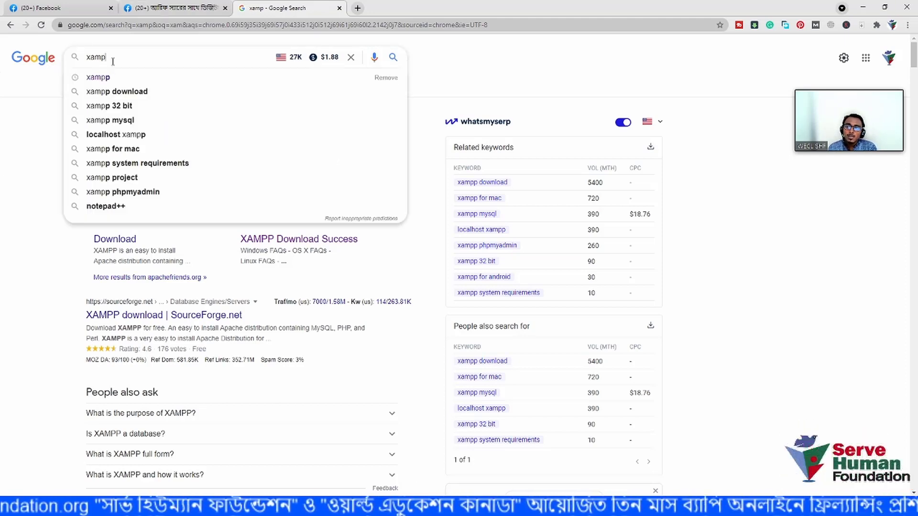
{"action": "left_click", "coordinate": [24, 113]}
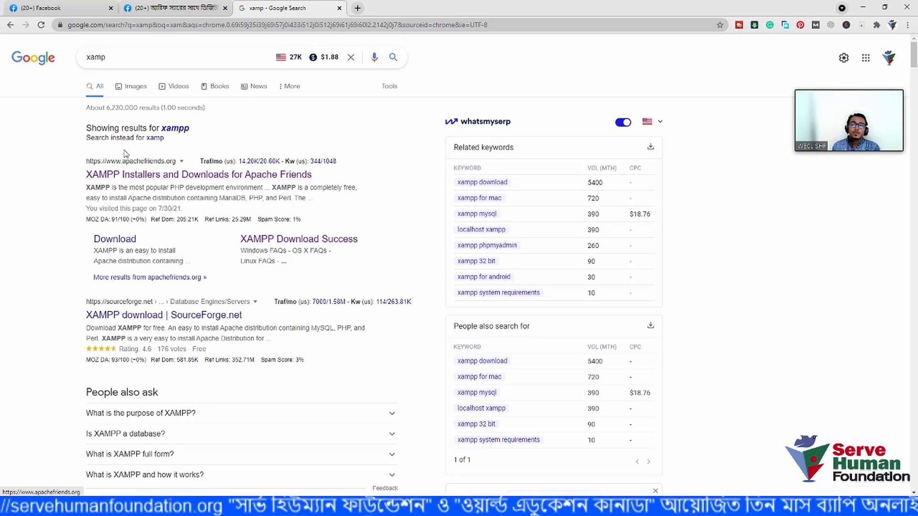
{"action": "left_click", "coordinate": [156, 181]}
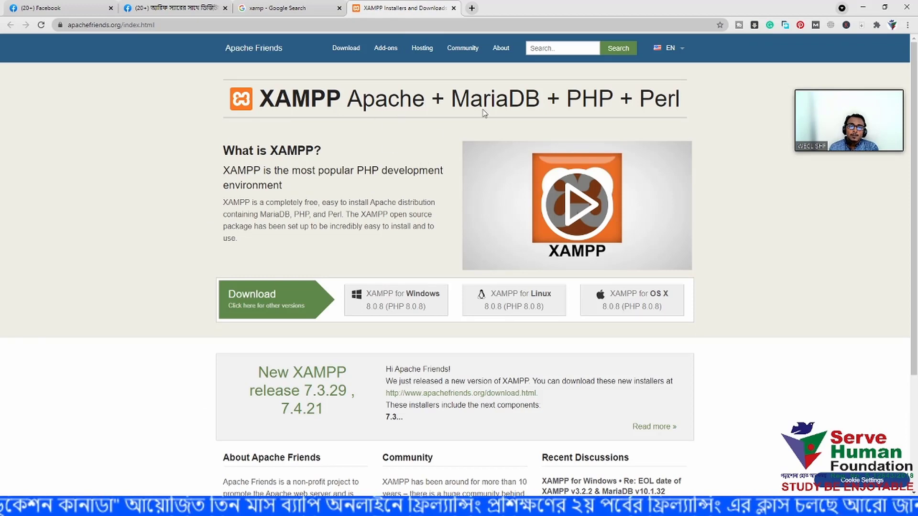
{"action": "scroll", "coordinate": [312, 242], "scroll_direction": "down", "scroll_amount": 1}
{"action": "scroll", "coordinate": [312, 242], "scroll_direction": "down", "scroll_amount": 1}
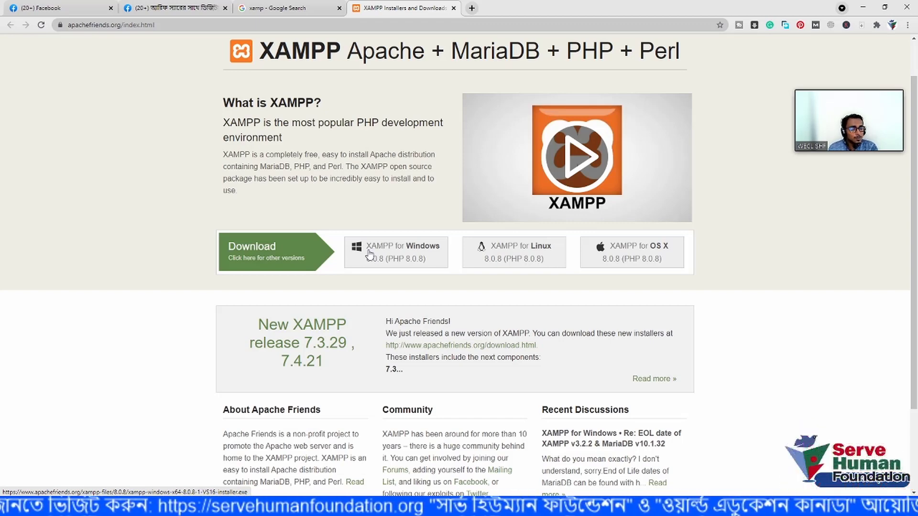
{"action": "scroll", "coordinate": [361, 235], "scroll_direction": "up", "scroll_amount": 1}
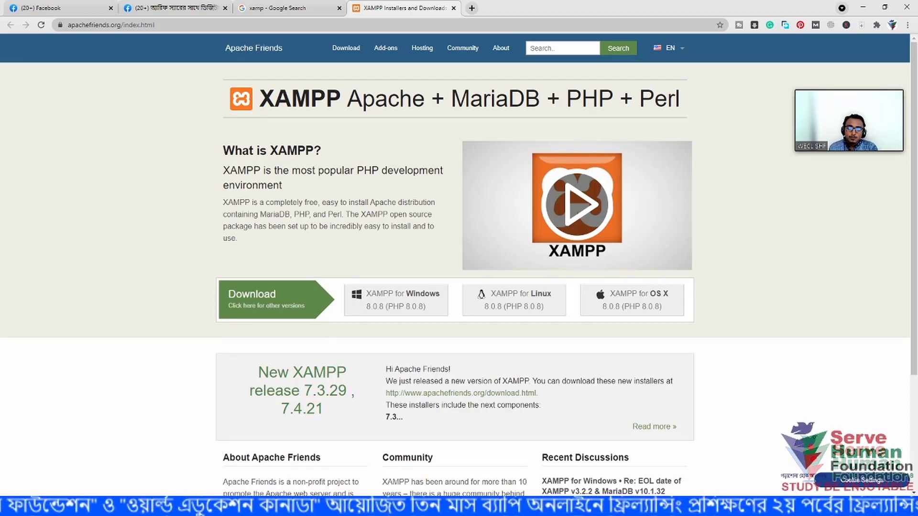
{"action": "left_click", "coordinate": [174, 507]}
- Go to the Desktop's 'on page seo' folder and open screenshot 1.png
{"action": "left_click", "coordinate": [143, 478]}
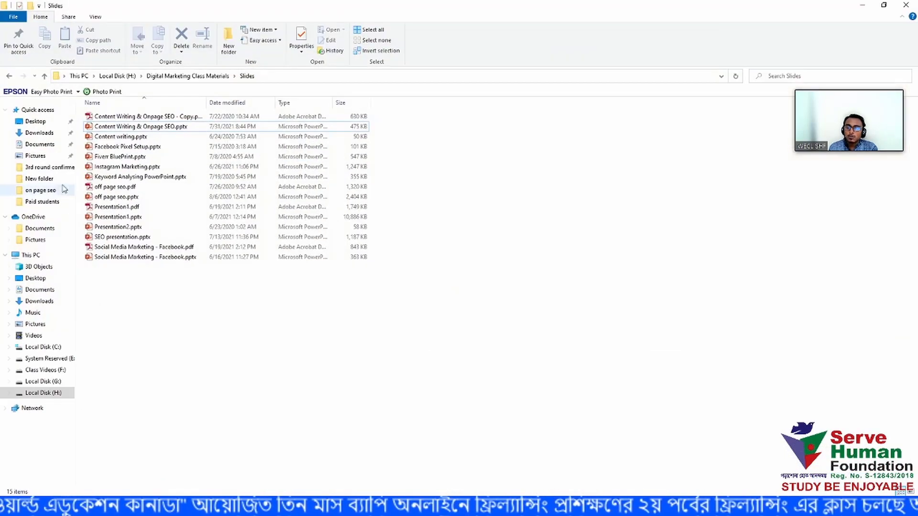
{"action": "left_click", "coordinate": [36, 121]}
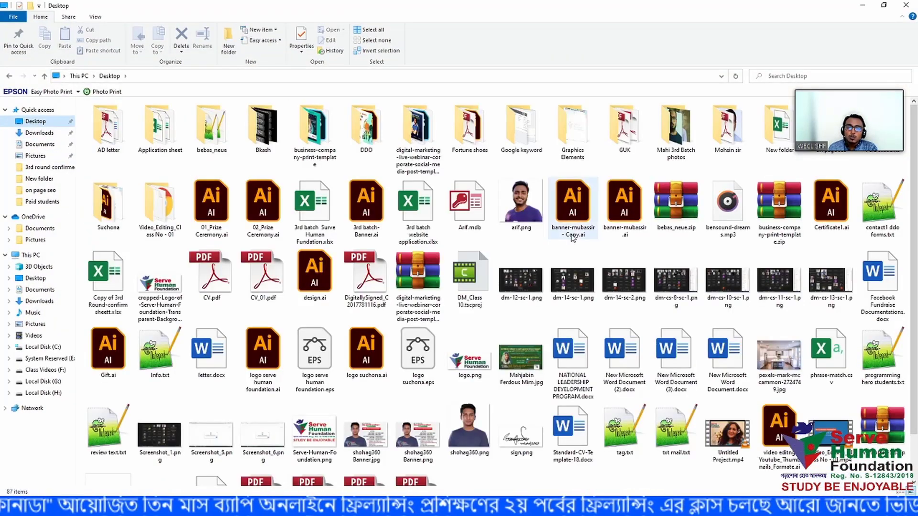
{"action": "scroll", "coordinate": [574, 238], "scroll_direction": "down", "scroll_amount": 1}
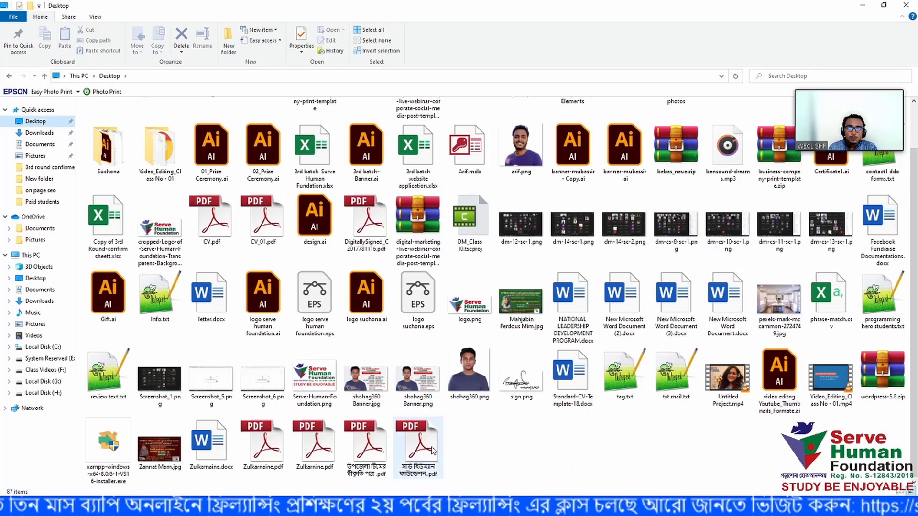
{"action": "scroll", "coordinate": [467, 449], "scroll_direction": "up", "scroll_amount": 1}
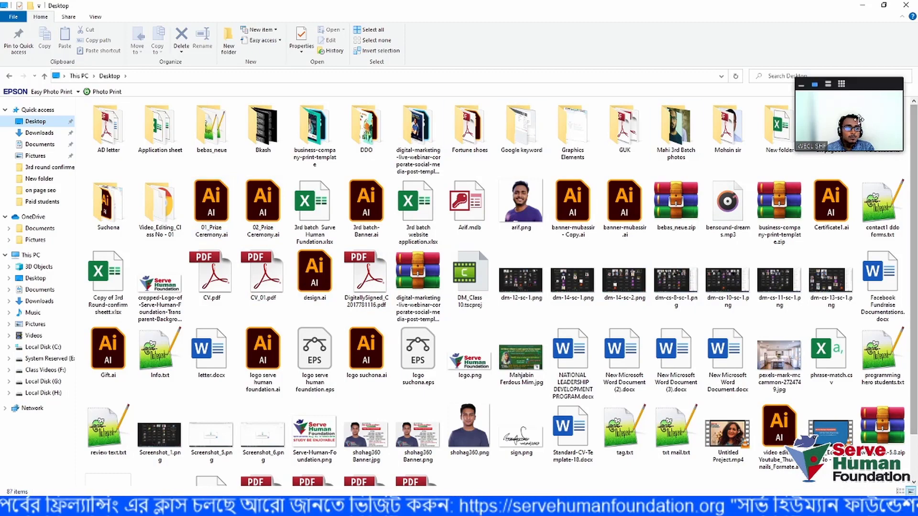
{"action": "left_click_drag", "start_coordinate": [859, 131], "coordinate": [844, 297]}
{"action": "double_click", "coordinate": [831, 126]}
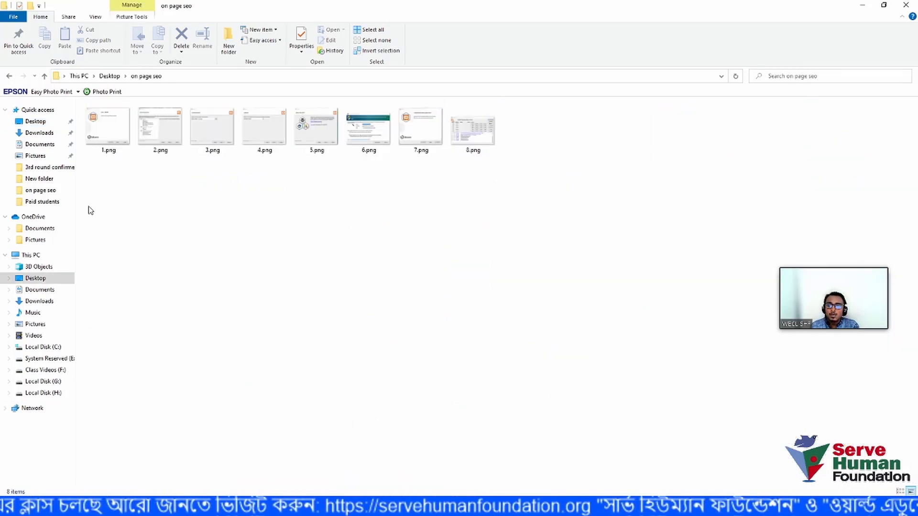
{"action": "left_click", "coordinate": [106, 134]}
{"action": "double_click", "coordinate": [105, 134]}
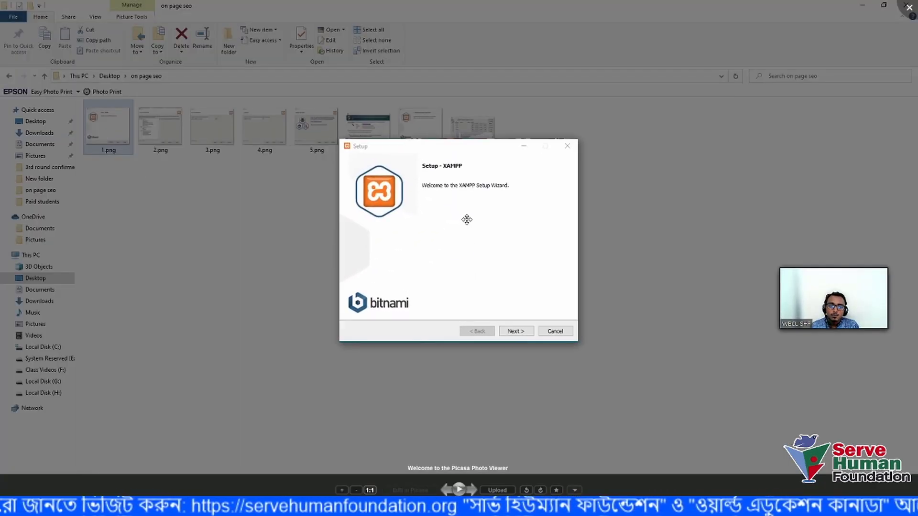
- Zoom and pan the XAMPP welcome screenshot, then advance to 2.png, Select Components
{"action": "scroll", "coordinate": [467, 219], "scroll_direction": "up", "scroll_amount": 2}
{"action": "scroll", "coordinate": [468, 220], "scroll_direction": "up", "scroll_amount": 2}
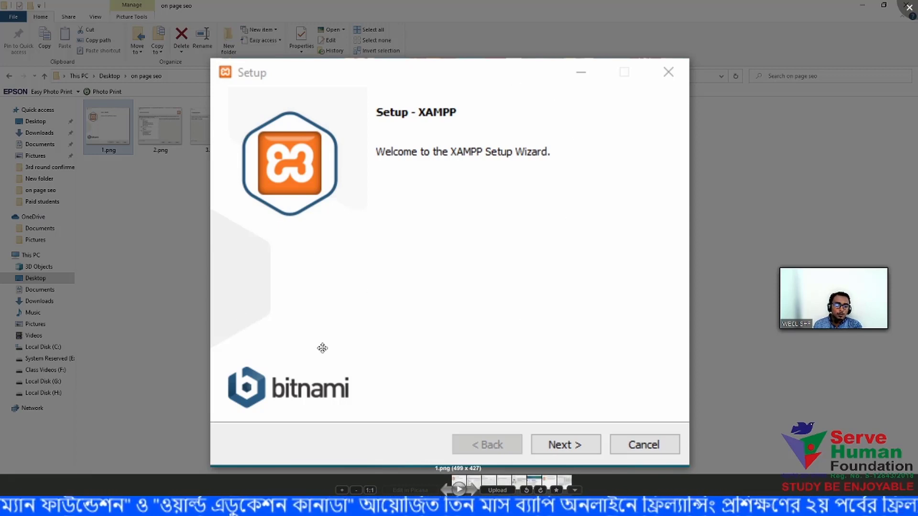
{"action": "left_click_drag", "start_coordinate": [389, 87], "coordinate": [397, 82]}
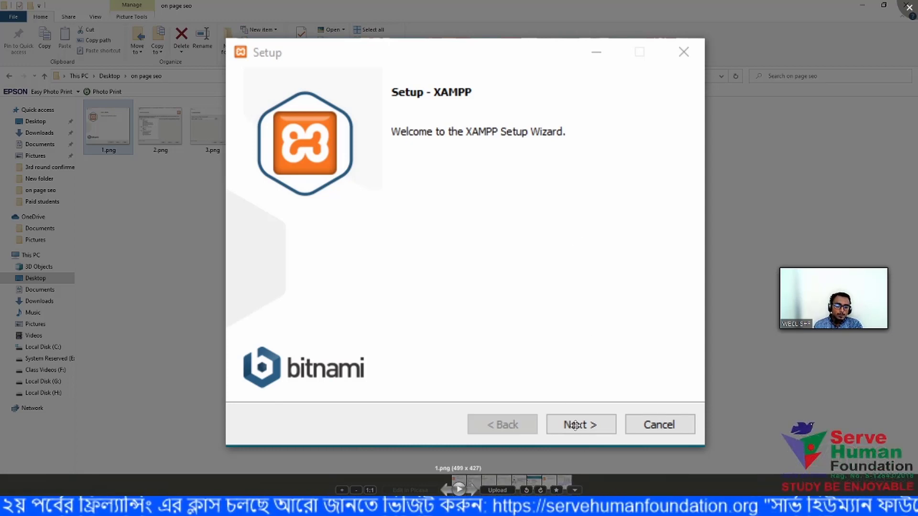
{"action": "key", "text": "Right"}
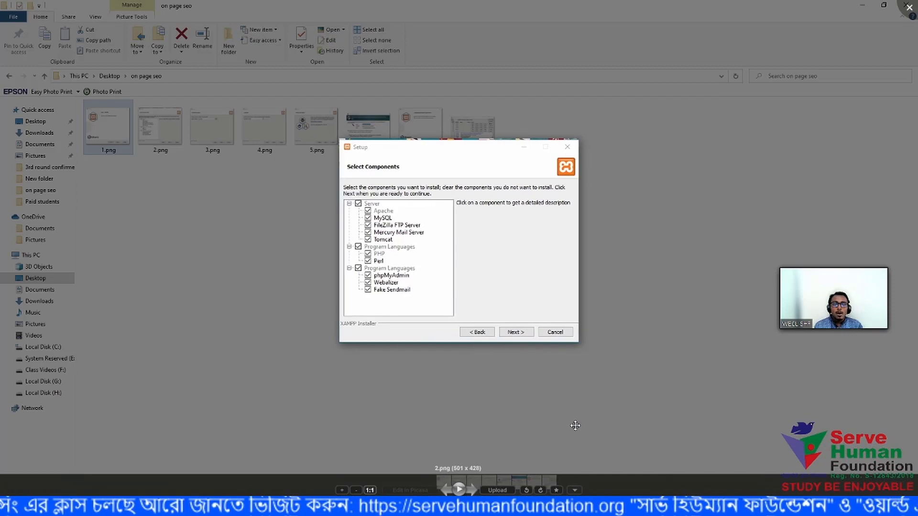
- Inspect 2.png and 3.png's C:\xampp install folder, advancing to 4.png, the Language page
{"action": "scroll", "coordinate": [573, 425], "scroll_direction": "up", "scroll_amount": 5}
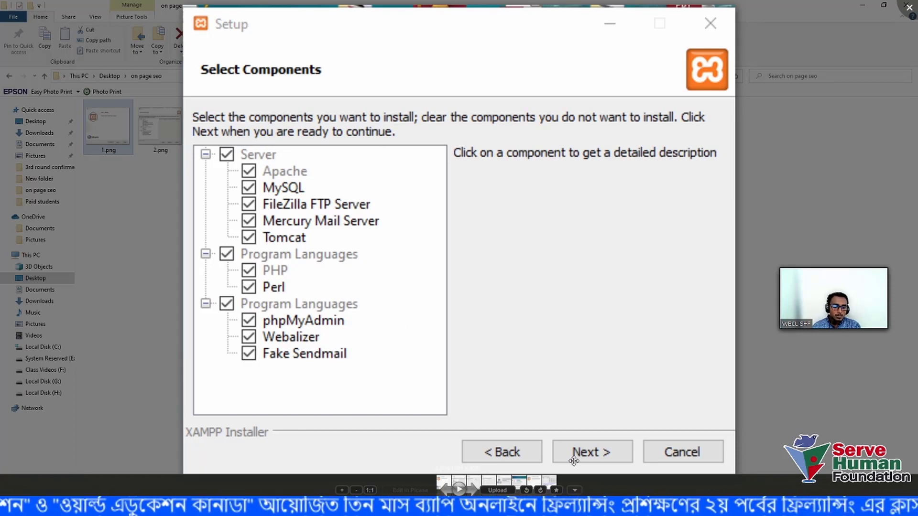
{"action": "key", "text": "Right"}
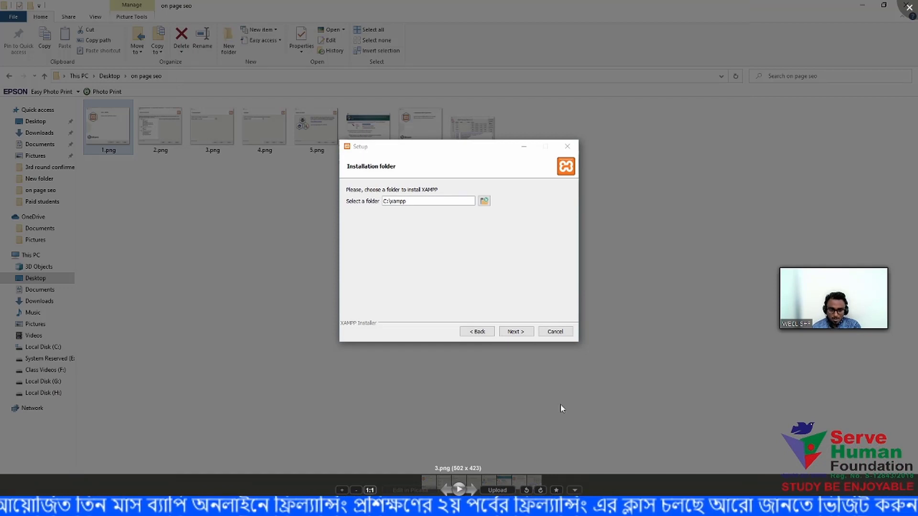
{"action": "scroll", "coordinate": [426, 223], "scroll_direction": "up", "scroll_amount": 5}
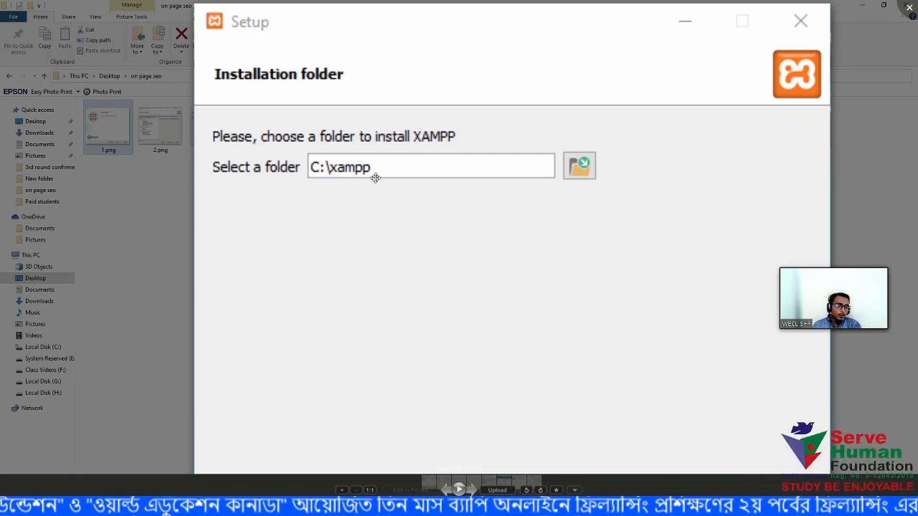
{"action": "scroll", "coordinate": [483, 201], "scroll_direction": "down", "scroll_amount": 2}
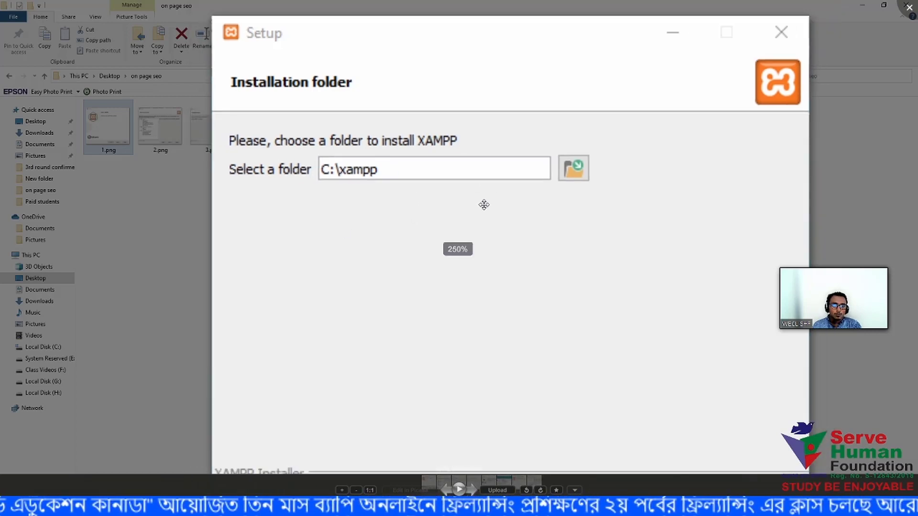
{"action": "left_click_drag", "start_coordinate": [490, 283], "coordinate": [489, 235]}
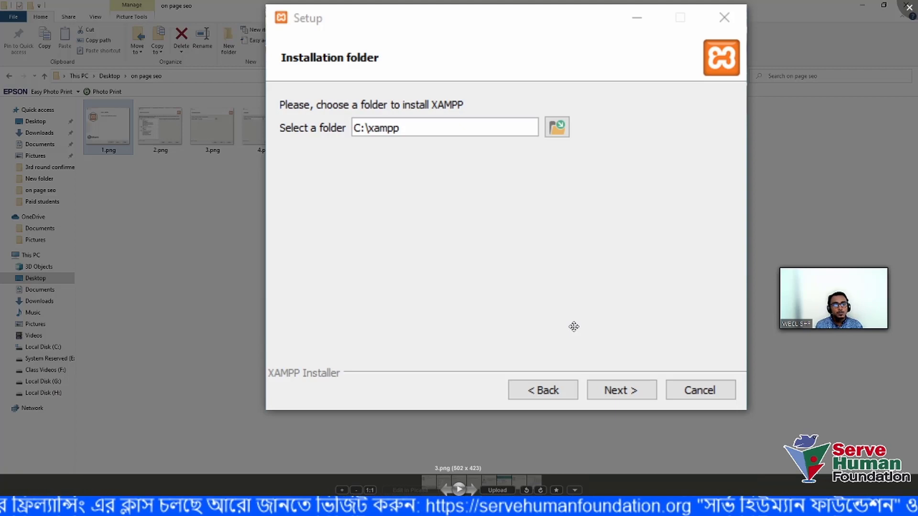
{"action": "key", "text": "Right"}
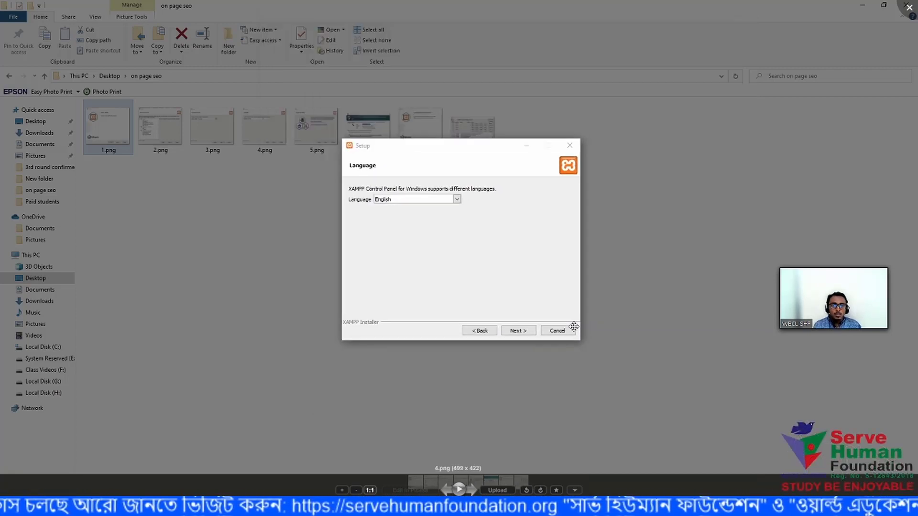
- Move on to 5.png, the Bitnami for XAMPP page, zooming and panning over it
{"action": "scroll", "coordinate": [454, 235], "scroll_direction": "up", "scroll_amount": 5}
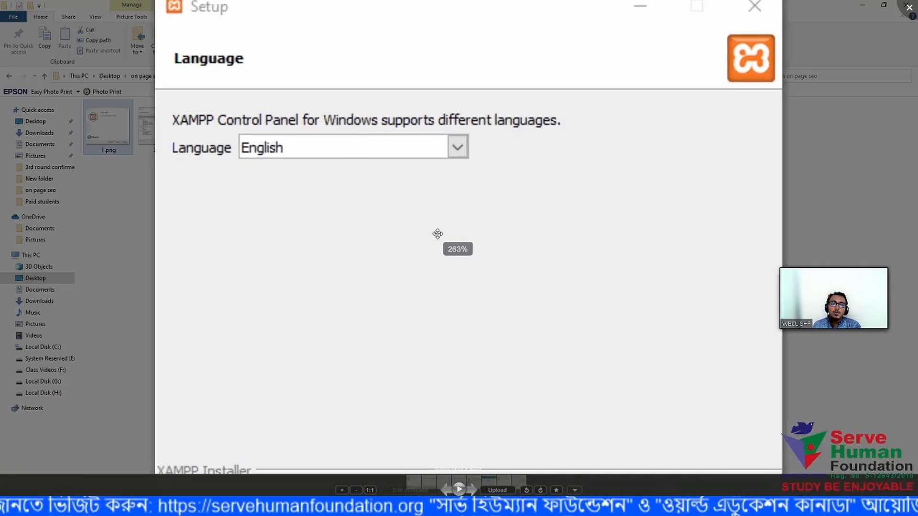
{"action": "scroll", "coordinate": [528, 194], "scroll_direction": "down", "scroll_amount": 3}
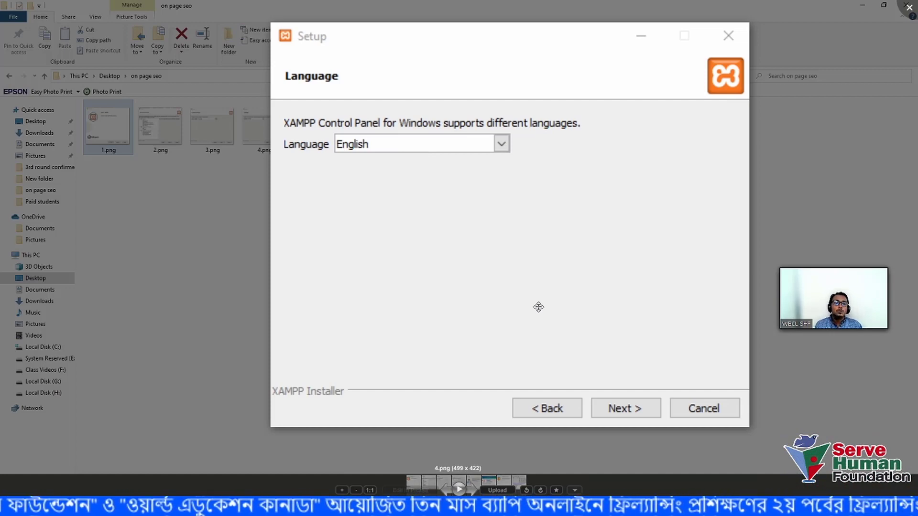
{"action": "key", "text": "Right"}
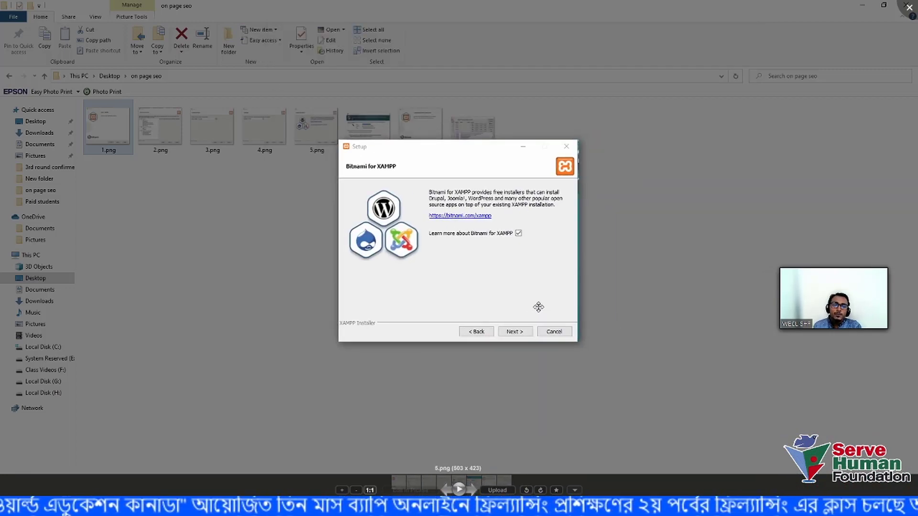
{"action": "scroll", "coordinate": [538, 307], "scroll_direction": "up", "scroll_amount": 3}
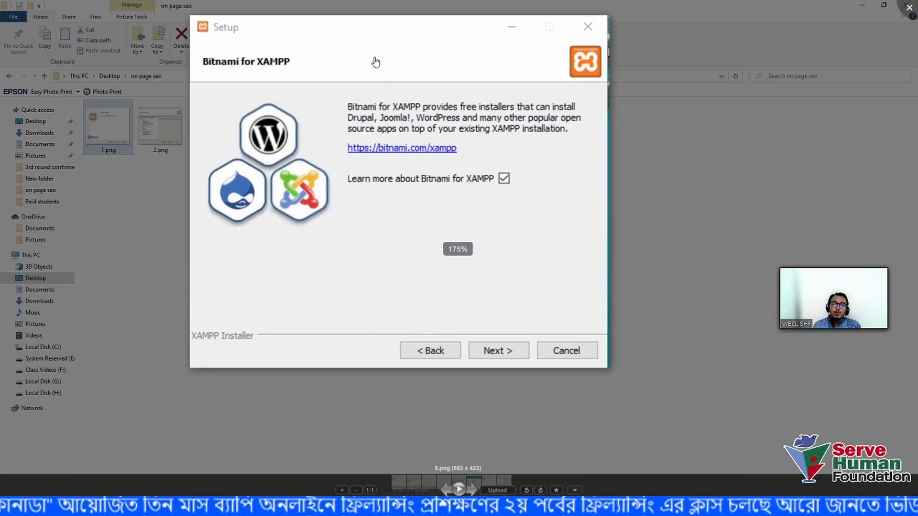
{"action": "left_click_drag", "start_coordinate": [376, 62], "coordinate": [469, 102]}
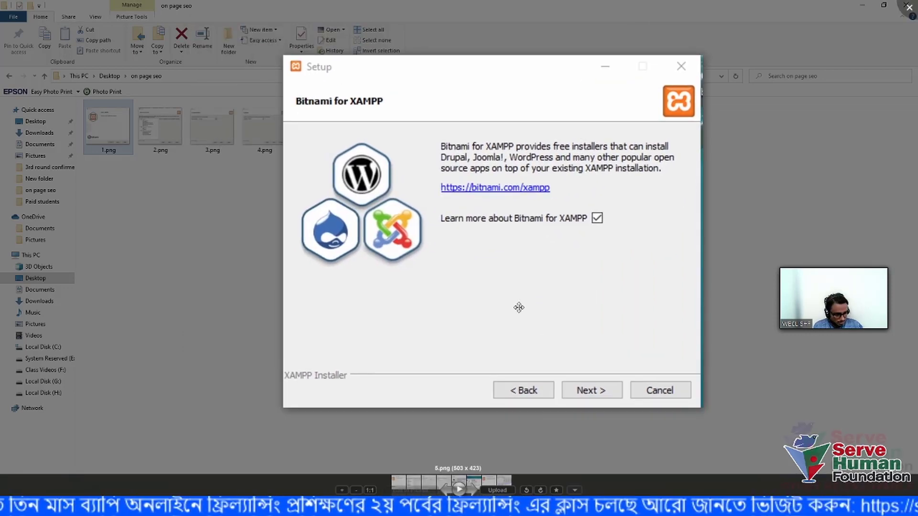
- Inspect 6.png's Apache firewall security alert, then advance to 7.png, the setup-complete screen
{"action": "key", "text": "Right"}
{"action": "scroll", "coordinate": [435, 258], "scroll_direction": "up", "scroll_amount": 4}
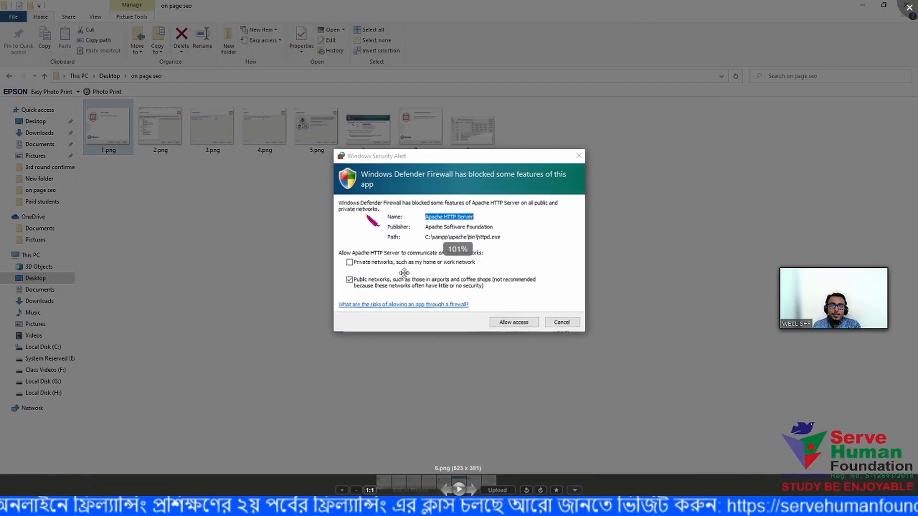
{"action": "left_click_drag", "start_coordinate": [404, 244], "coordinate": [384, 289]}
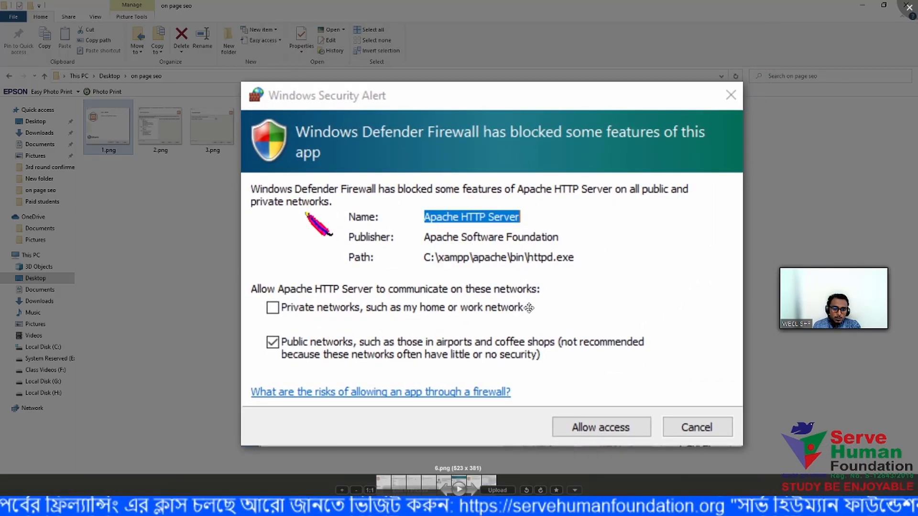
{"action": "scroll", "coordinate": [529, 193], "scroll_direction": "down", "scroll_amount": 3}
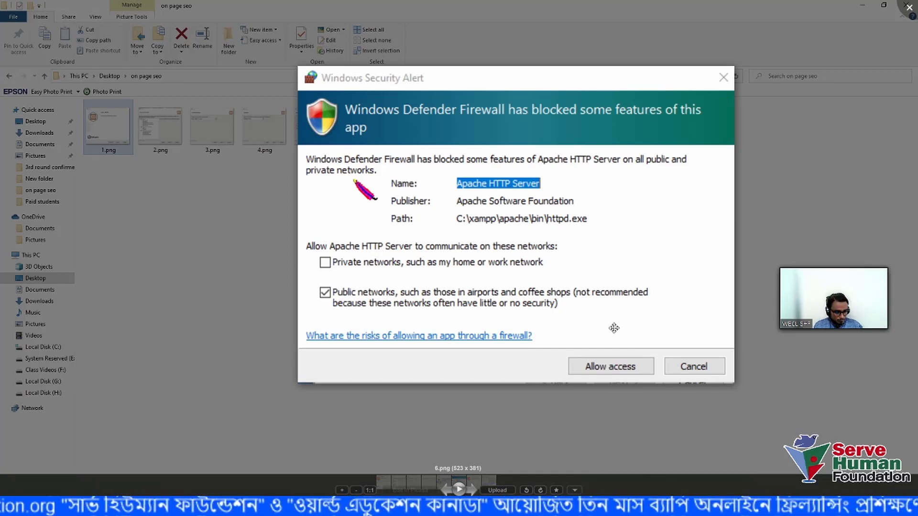
{"action": "key", "text": "Right"}
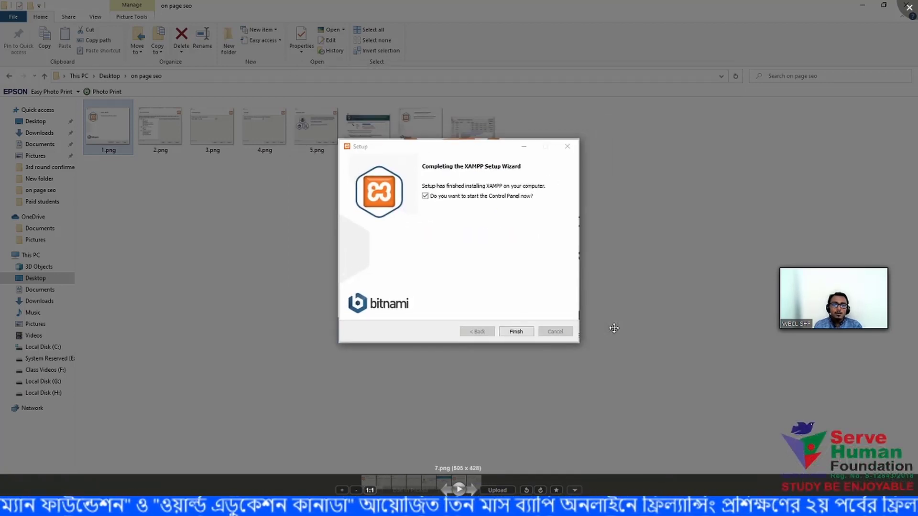
- View 8.png's XAMPP Control Panel v3.3.0 up close, then close Picasa Photo Viewer
{"action": "scroll", "coordinate": [442, 240], "scroll_direction": "up", "scroll_amount": 3}
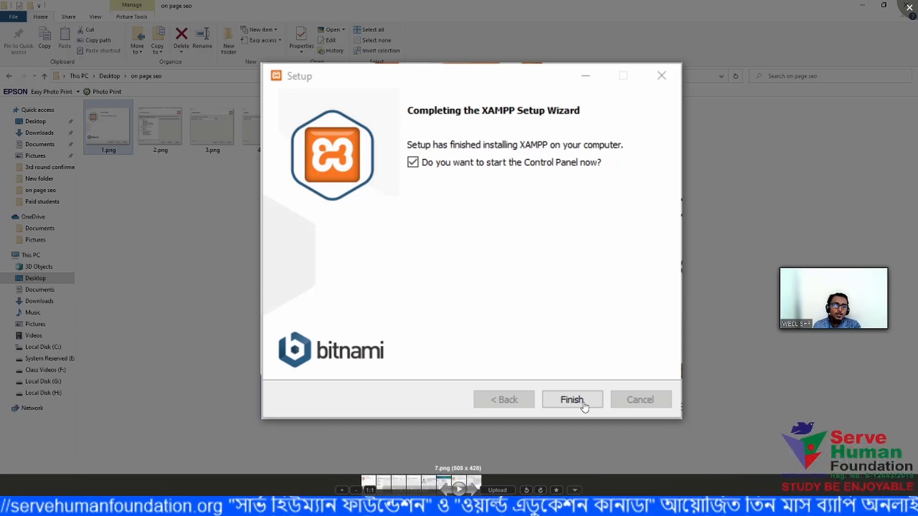
{"action": "key", "text": "Right"}
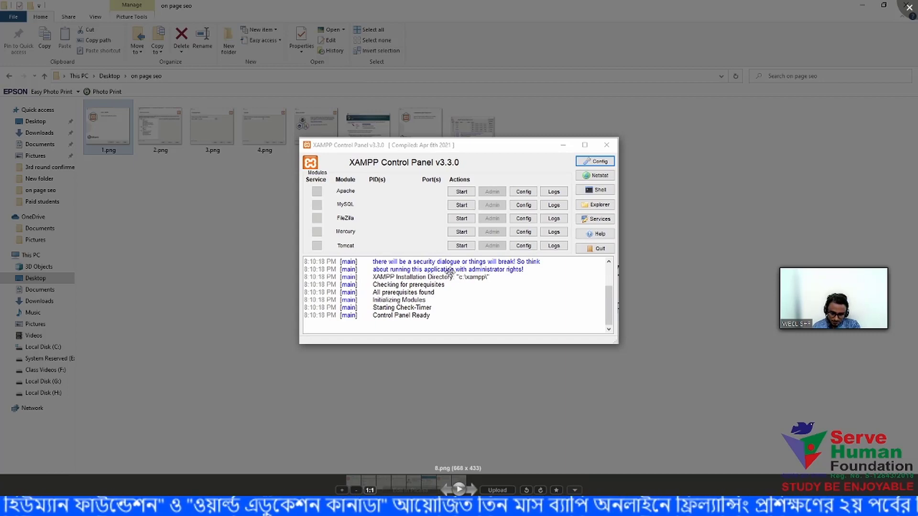
{"action": "scroll", "coordinate": [412, 234], "scroll_direction": "up", "scroll_amount": 1}
{"action": "scroll", "coordinate": [411, 235], "scroll_direction": "up", "scroll_amount": 1}
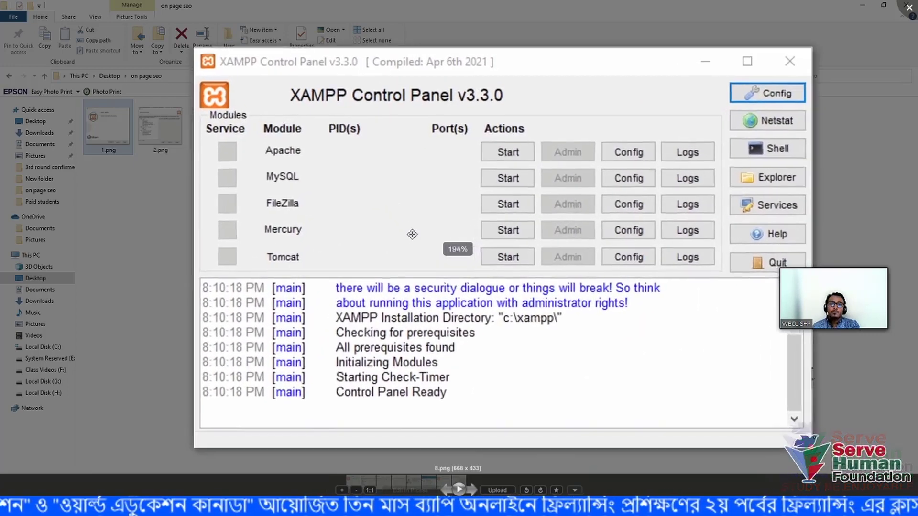
{"action": "mouse_move", "coordinate": [815, 273]}
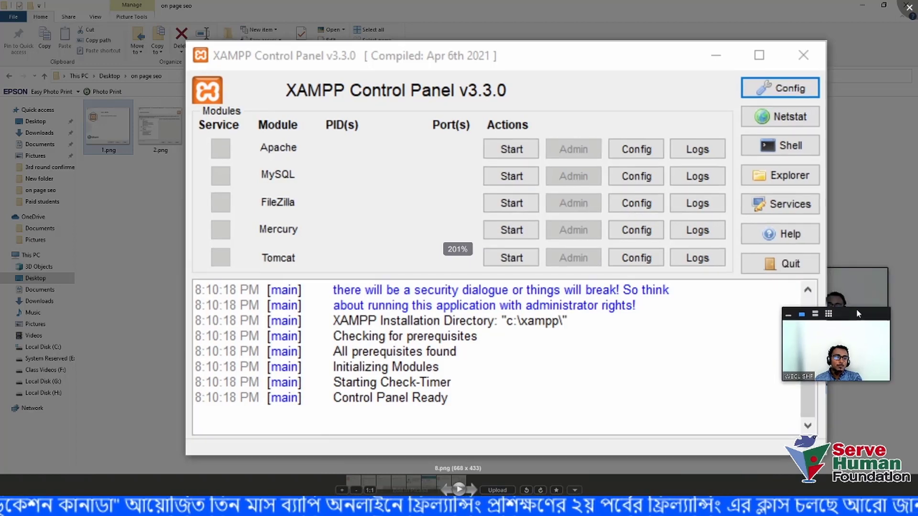
{"action": "left_click_drag", "start_coordinate": [815, 274], "coordinate": [815, 344]}
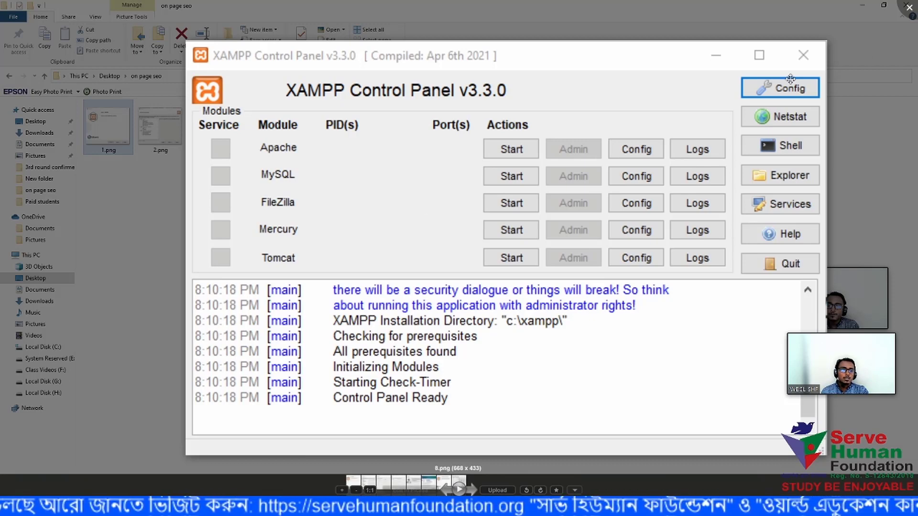
{"action": "left_click", "coordinate": [912, 7]}
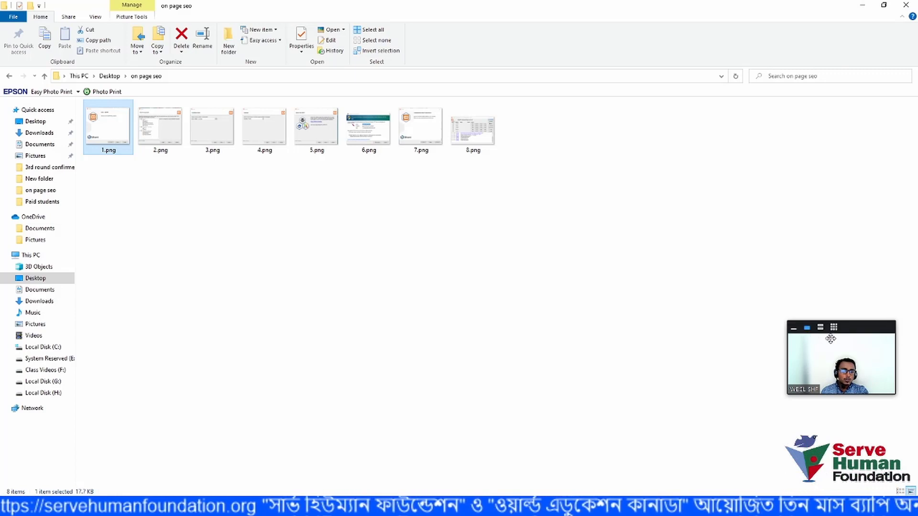
- Show This PC in File Explorer, then switch back to Chrome's XAMPP page
{"action": "left_click_drag", "start_coordinate": [855, 331], "coordinate": [857, 215]}
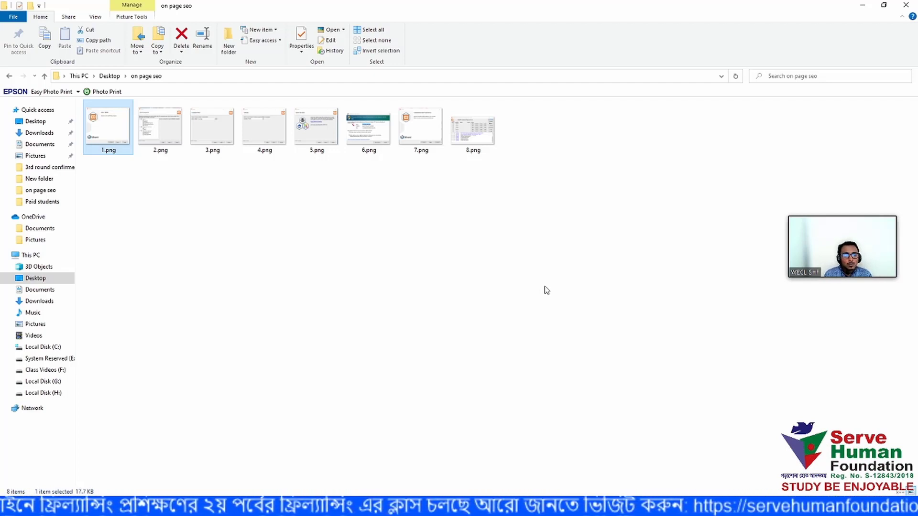
{"action": "left_click", "coordinate": [32, 255]}
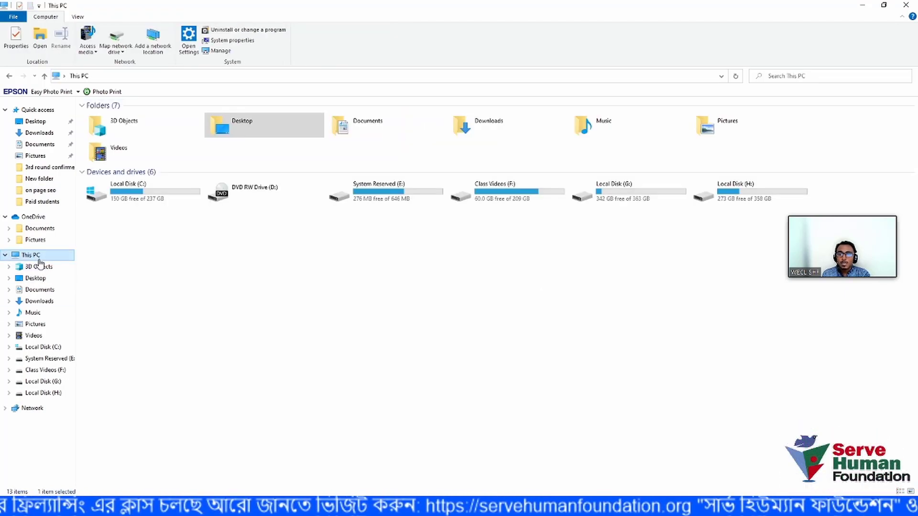
{"action": "left_click", "coordinate": [249, 505]}
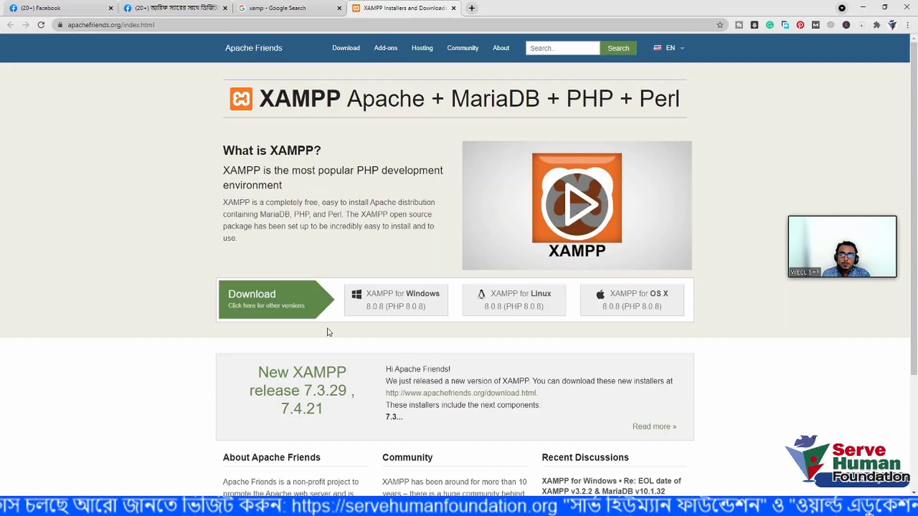
- Search Google for 'wordpress' in a new Chrome tab and scroll the results
{"action": "left_click", "coordinate": [473, 8]}
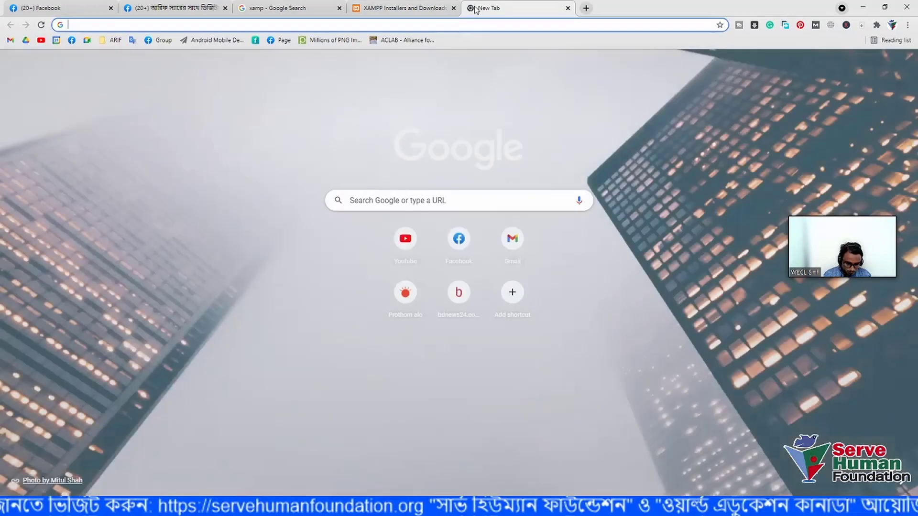
{"action": "type", "text": "word"}
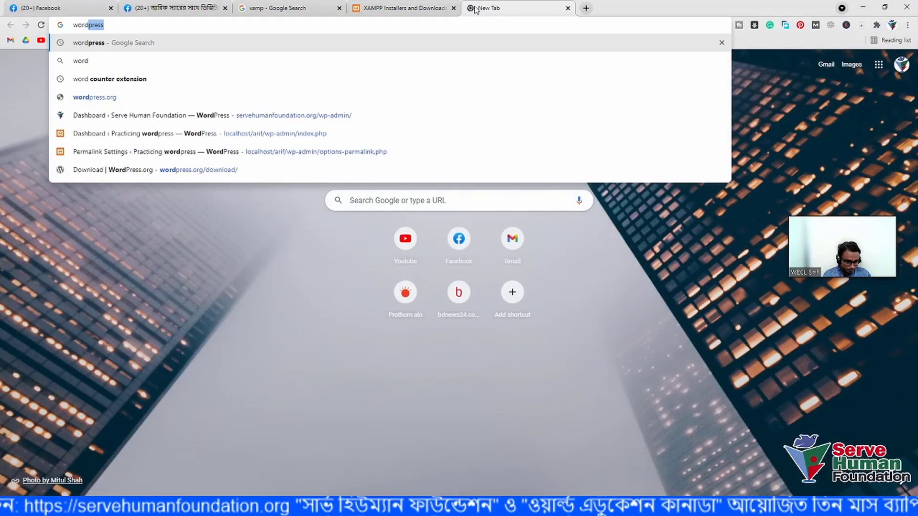
{"action": "key", "text": "Return"}
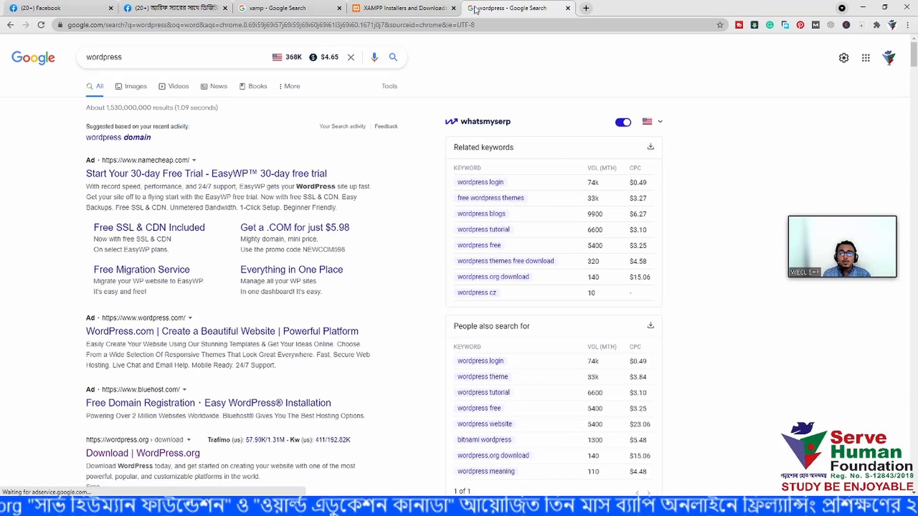
{"action": "scroll", "coordinate": [200, 318], "scroll_direction": "down", "scroll_amount": 3}
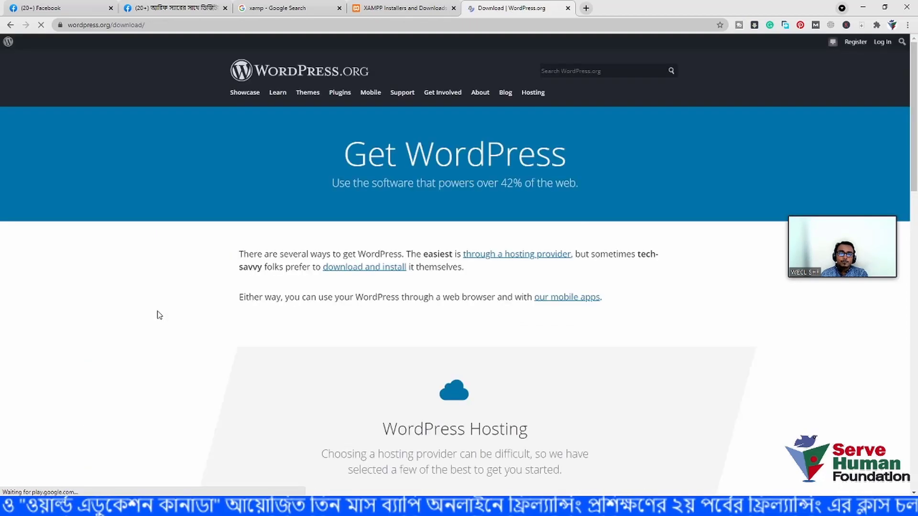
- Scroll the WordPress.org page to the Download WordPress 5.8 button
{"action": "scroll", "coordinate": [236, 289], "scroll_direction": "down", "scroll_amount": 1}
{"action": "scroll", "coordinate": [248, 281], "scroll_direction": "up", "scroll_amount": 1}
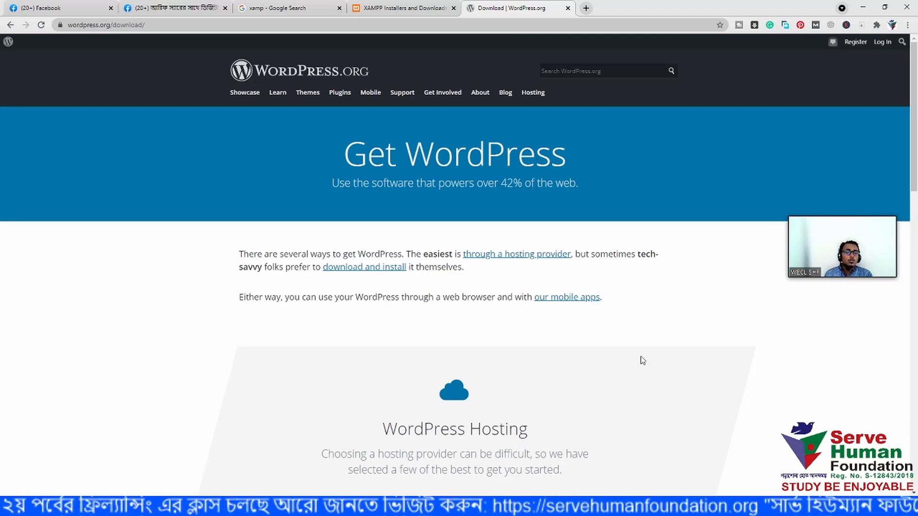
{"action": "scroll", "coordinate": [450, 297], "scroll_direction": "down", "scroll_amount": 8}
{"action": "scroll", "coordinate": [449, 296], "scroll_direction": "down", "scroll_amount": 2}
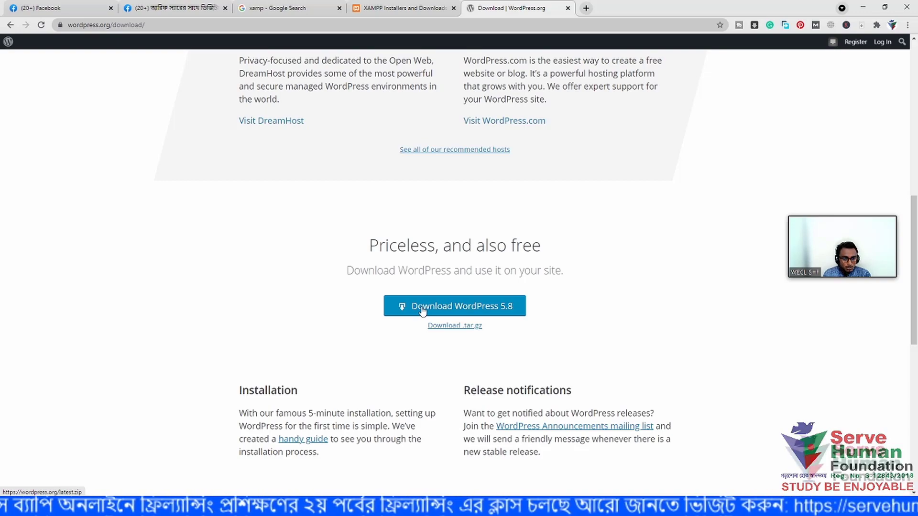
- Minimize Chrome, File Explorer and PowerPoint to reveal the desktop
{"action": "left_click", "coordinate": [863, 5]}
{"action": "left_click", "coordinate": [865, 5]}
{"action": "left_click", "coordinate": [865, 5]}
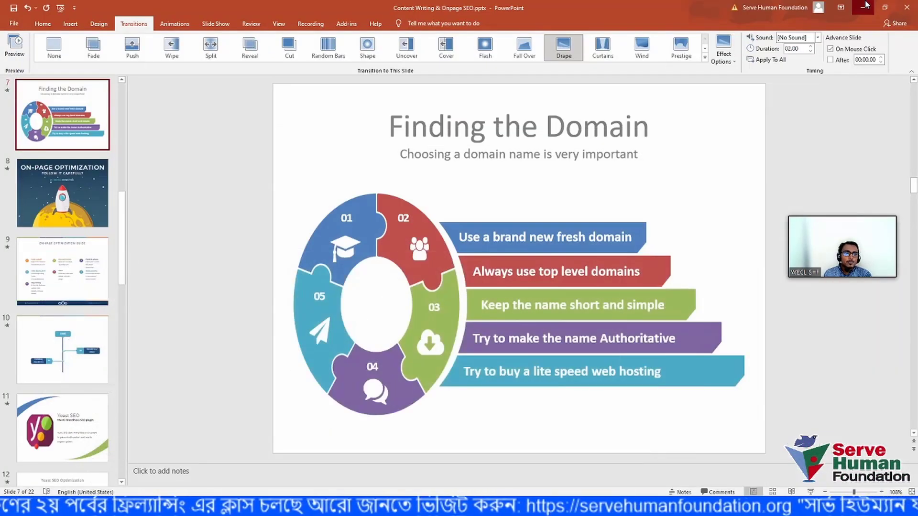
- Refresh the desktop and drag wordpress-5.8.zip toward the centre
{"action": "right_click", "coordinate": [397, 276]}
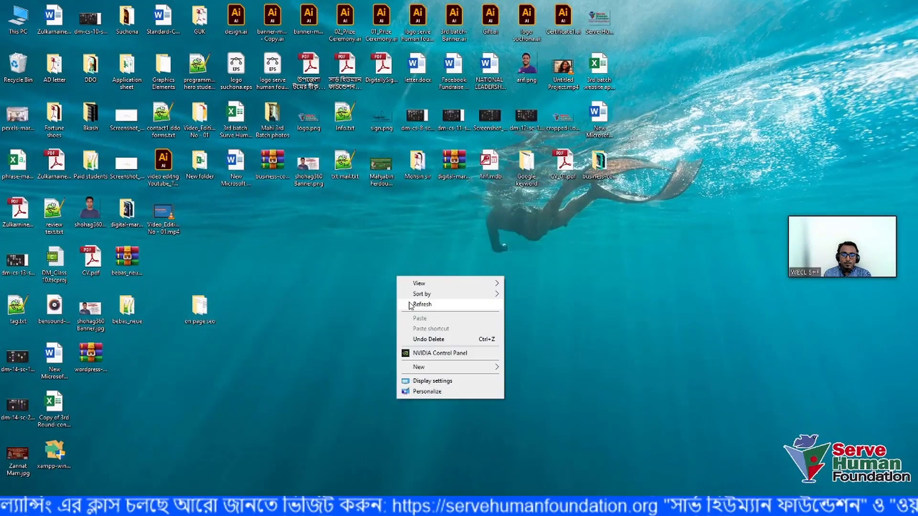
{"action": "left_click", "coordinate": [409, 302]}
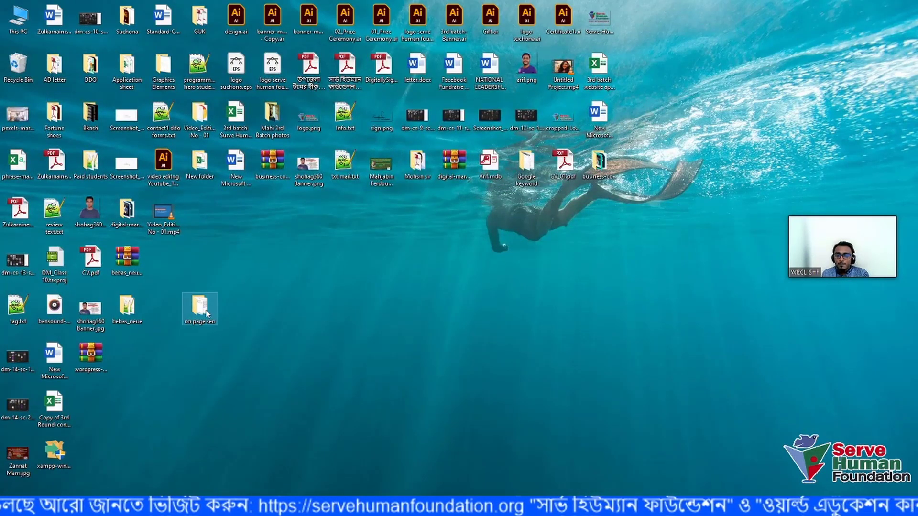
{"action": "left_click", "coordinate": [80, 361]}
{"action": "left_click_drag", "start_coordinate": [414, 290], "coordinate": [416, 294]}
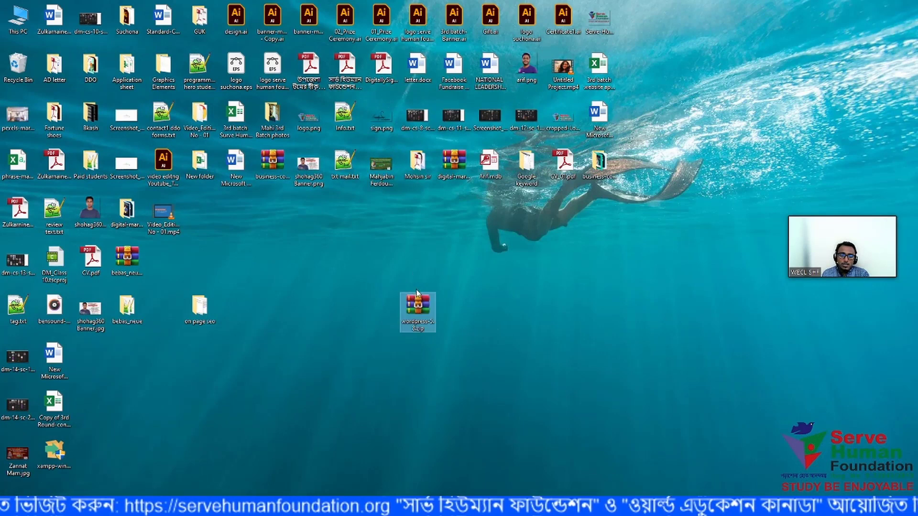
{"action": "left_click_drag", "start_coordinate": [506, 302], "coordinate": [415, 294]}
- Refresh the desktop again and nudge the wordpress zip slightly higher
{"action": "right_click", "coordinate": [457, 308]}
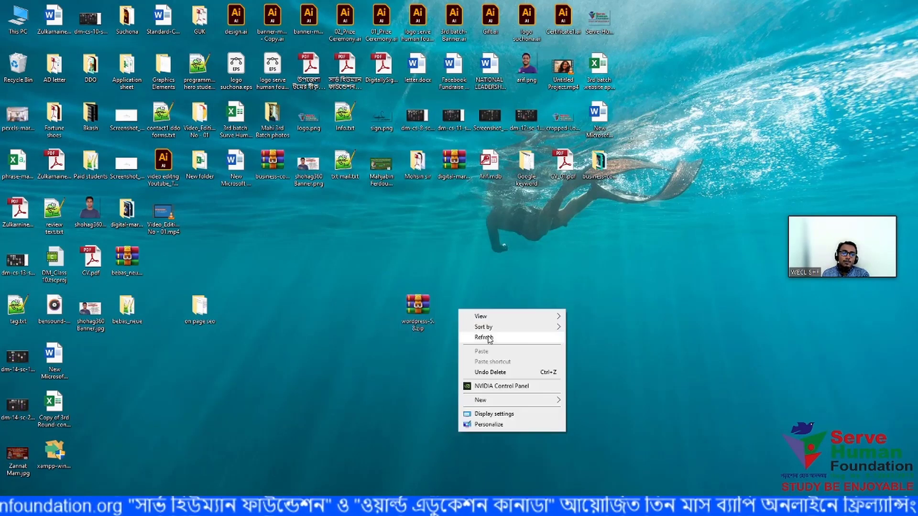
{"action": "left_click", "coordinate": [489, 339]}
{"action": "left_click", "coordinate": [423, 308]}
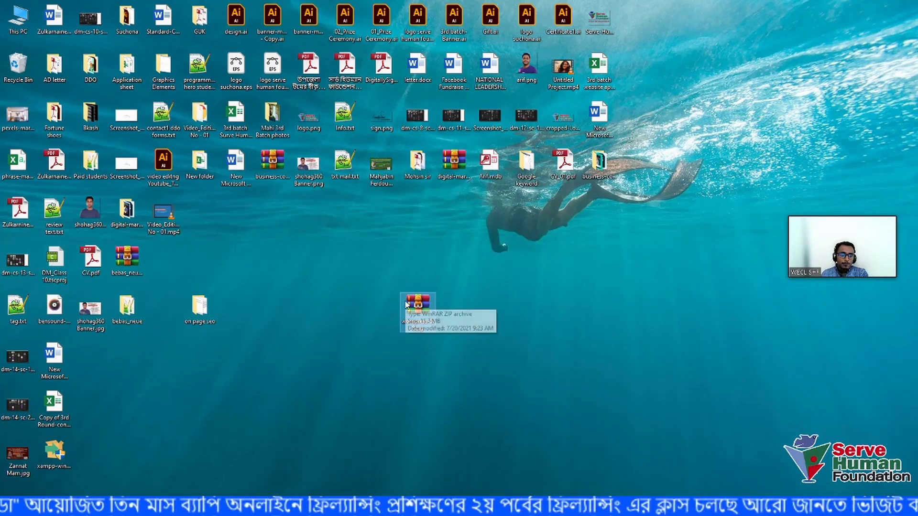
{"action": "left_click_drag", "start_coordinate": [405, 305], "coordinate": [404, 275]}
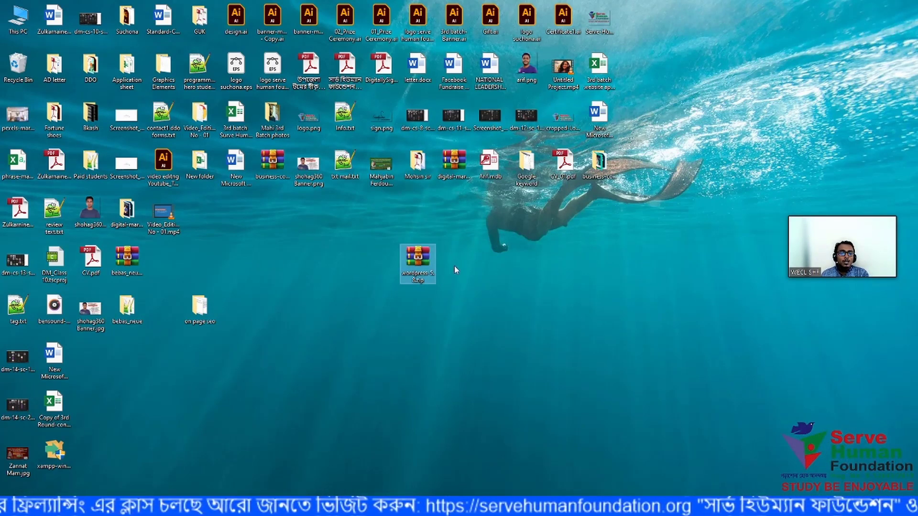
- Check the zip's context menu without running anything, refresh the desktop, and reopen This PC
{"action": "right_click", "coordinate": [419, 263]}
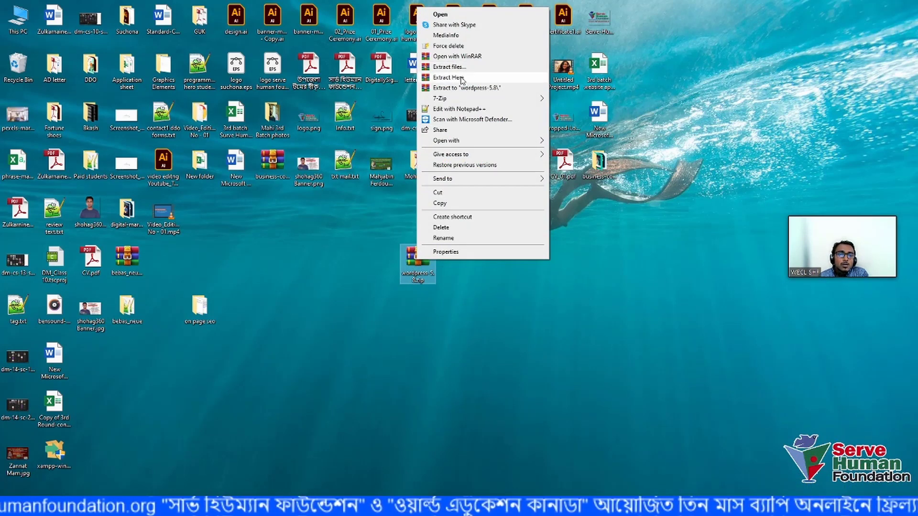
{"action": "left_click", "coordinate": [553, 339]}
{"action": "right_click", "coordinate": [432, 269]}
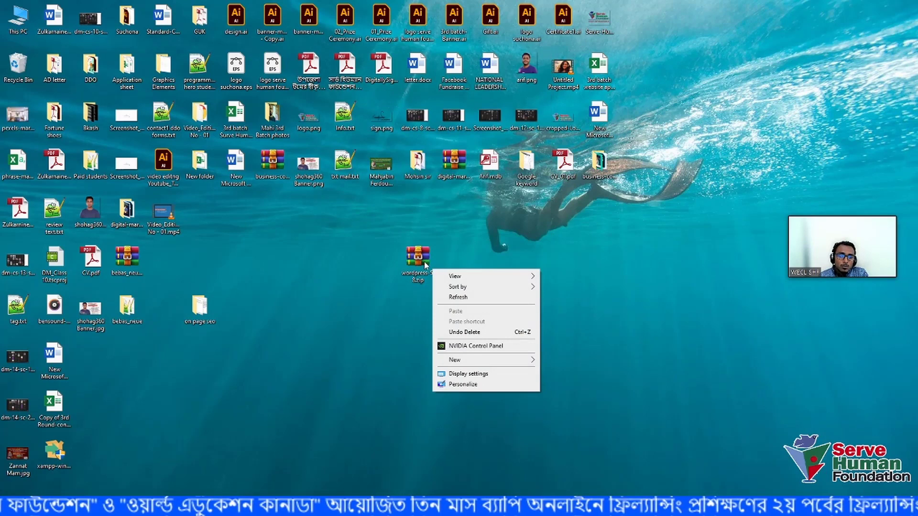
{"action": "left_click", "coordinate": [423, 262]}
{"action": "right_click", "coordinate": [423, 262]}
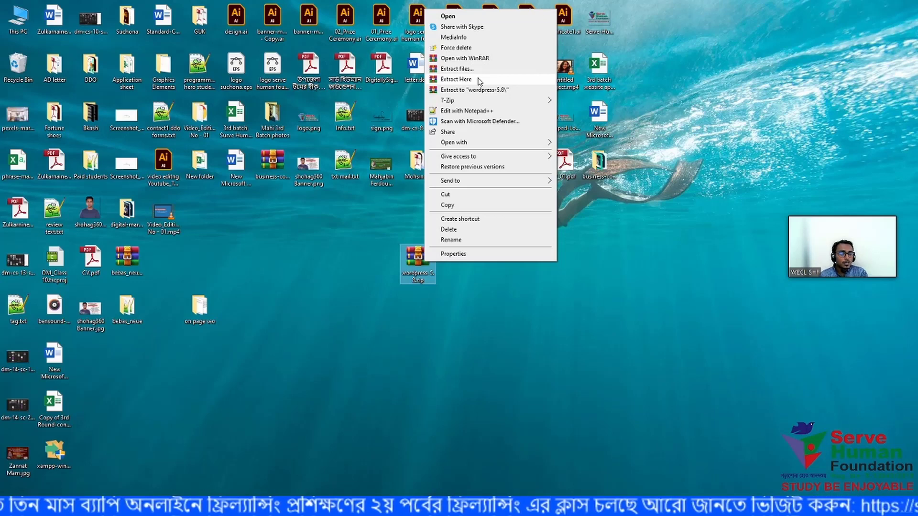
{"action": "left_click", "coordinate": [513, 322]}
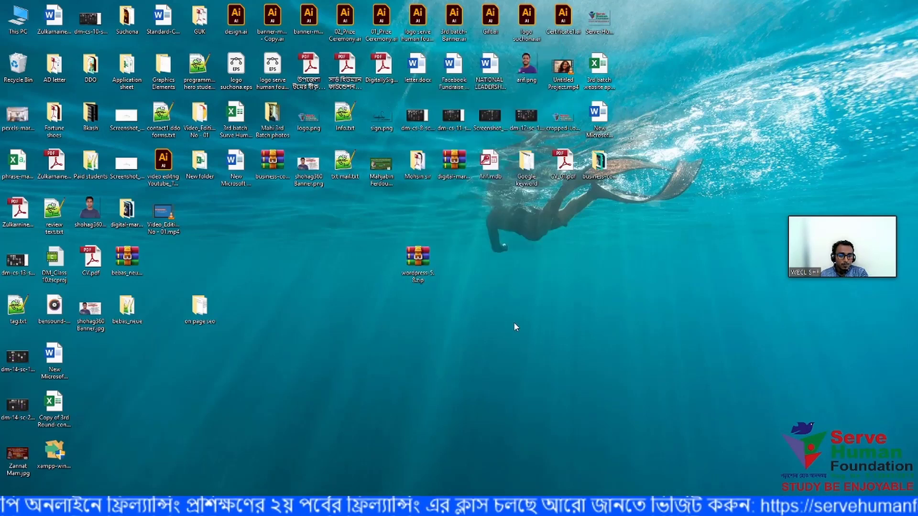
{"action": "right_click", "coordinate": [526, 285]}
{"action": "left_click", "coordinate": [544, 312]}
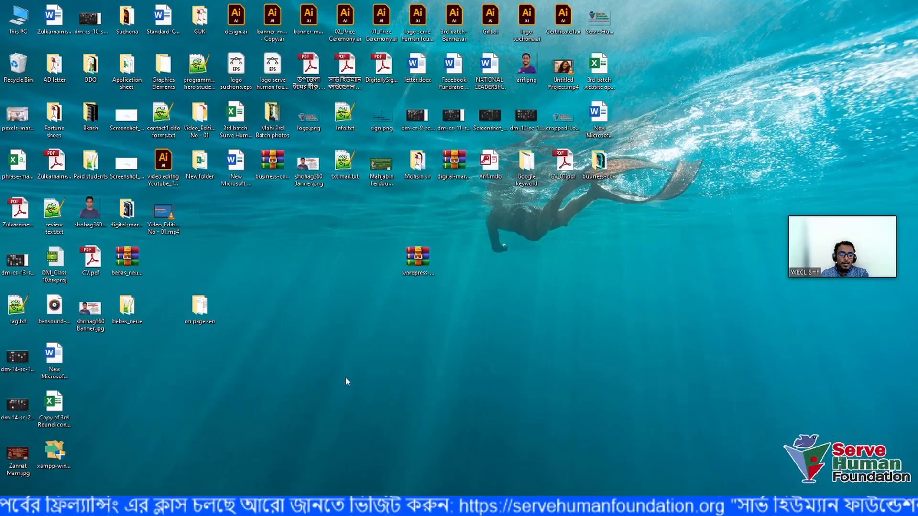
{"action": "mouse_move", "coordinate": [175, 507]}
{"action": "left_click", "coordinate": [147, 487]}
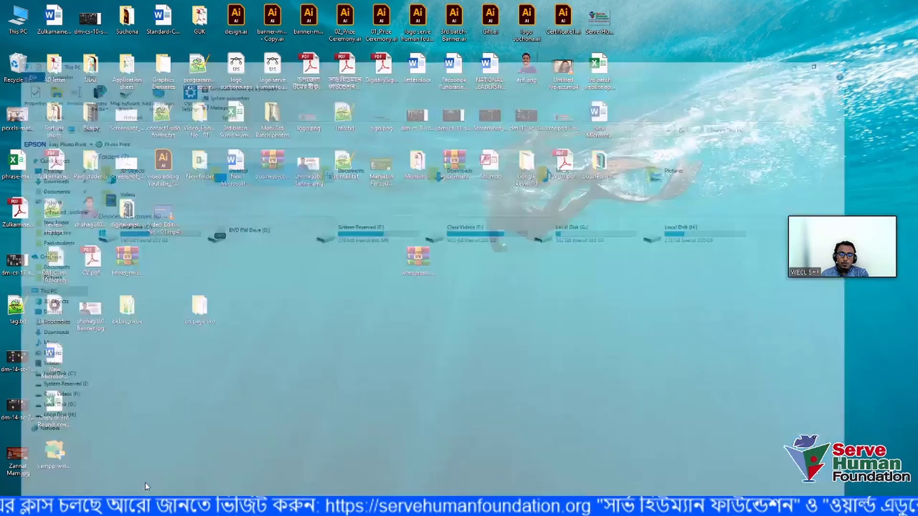
- Open Local Disk (C:) from This PC, then open its xampp folder
{"action": "left_click", "coordinate": [153, 194]}
{"action": "double_click", "coordinate": [158, 196]}
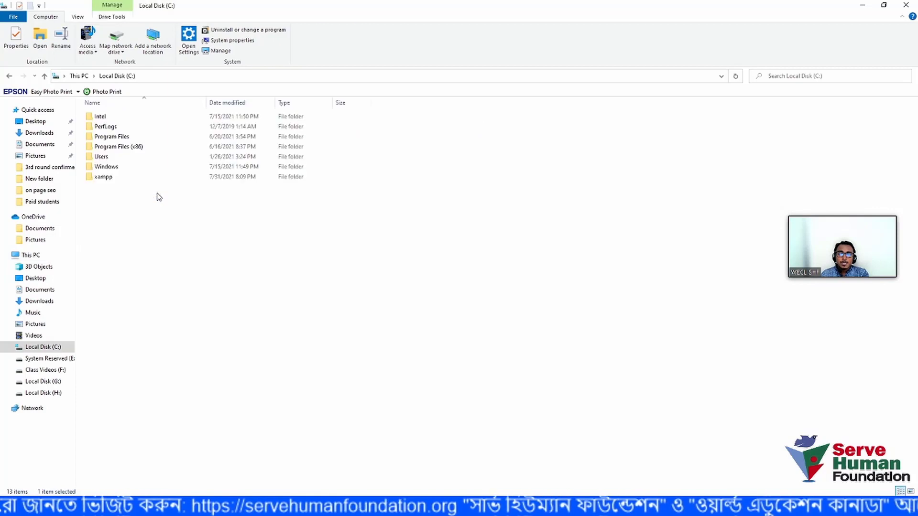
{"action": "left_click", "coordinate": [43, 76]}
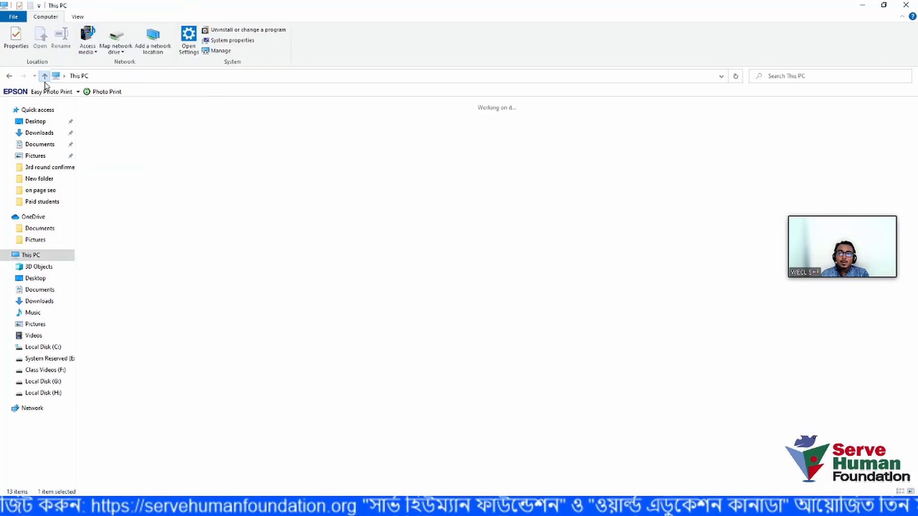
{"action": "left_click", "coordinate": [202, 297]}
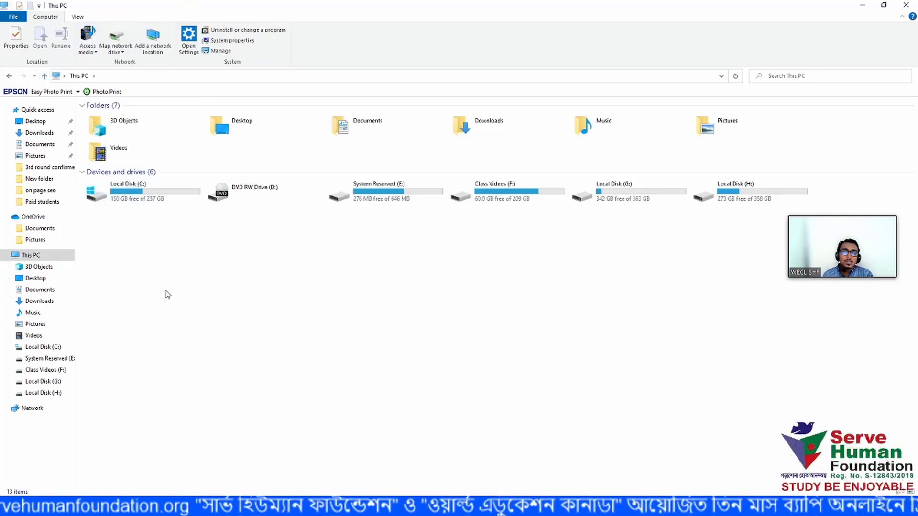
{"action": "double_click", "coordinate": [154, 196]}
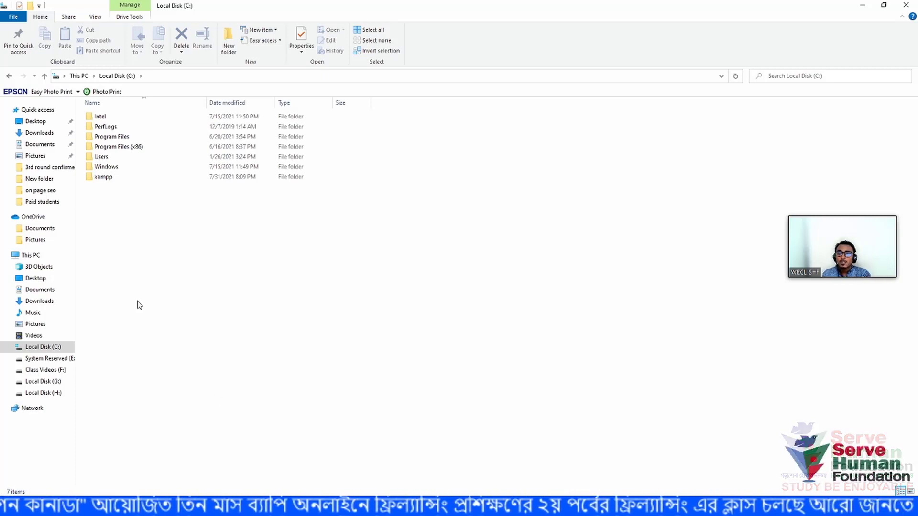
{"action": "left_click", "coordinate": [46, 76]}
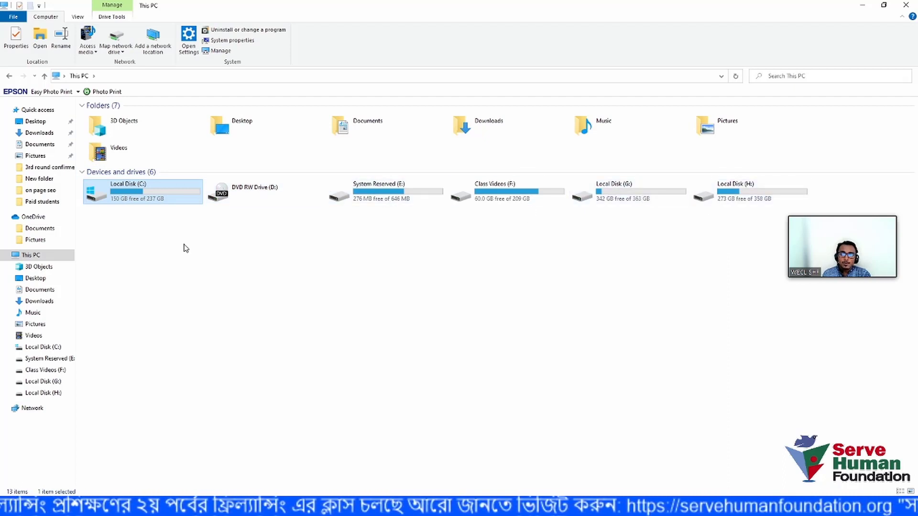
{"action": "double_click", "coordinate": [138, 190]}
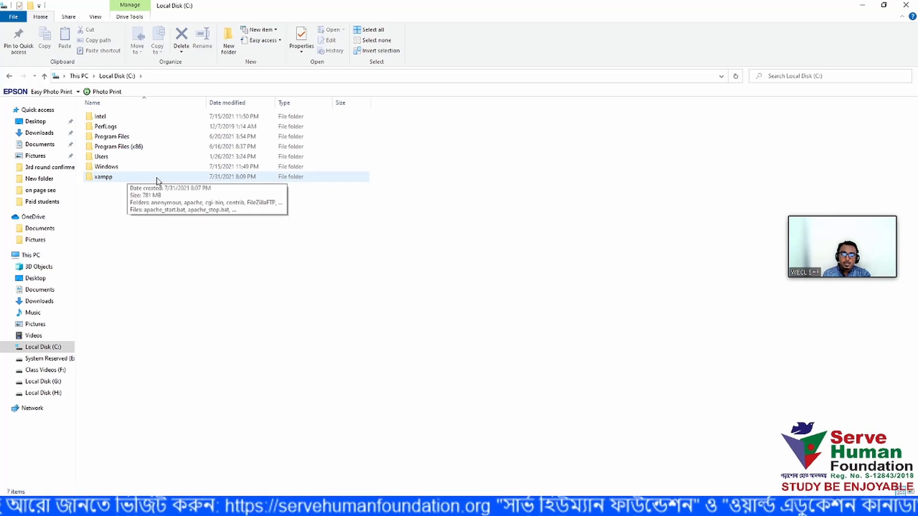
{"action": "double_click", "coordinate": [157, 179]}
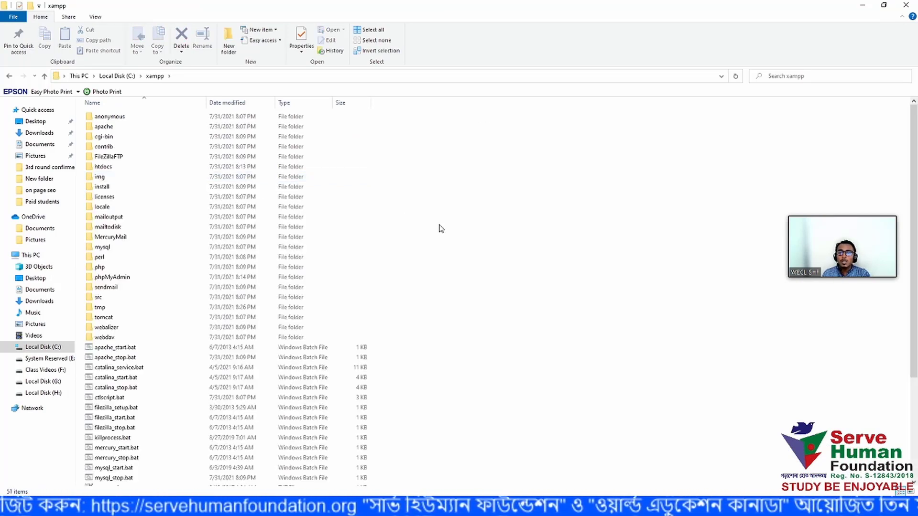
- Open htdocs and select its arif, dashboard, img, webalizer and xampp items
{"action": "scroll", "coordinate": [484, 269], "scroll_direction": "down", "scroll_amount": 5}
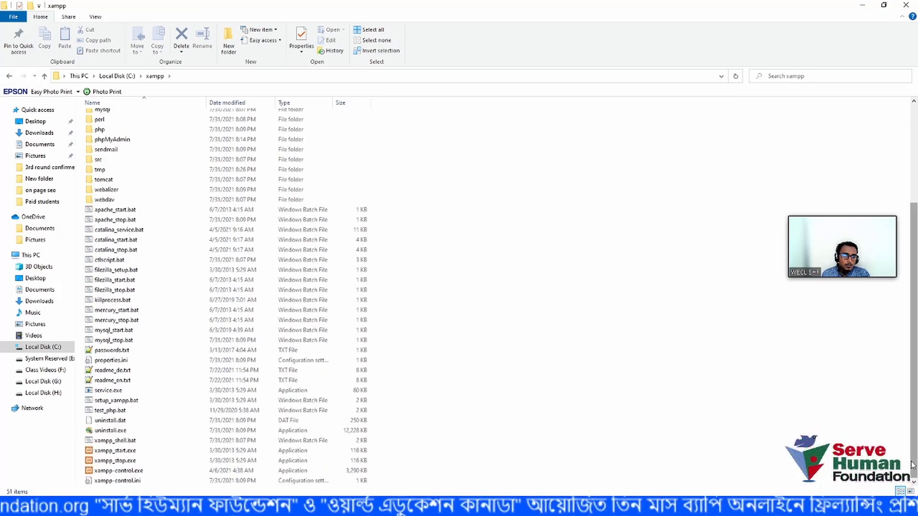
{"action": "scroll", "coordinate": [911, 419], "scroll_direction": "up", "scroll_amount": 2}
{"action": "scroll", "coordinate": [910, 420], "scroll_direction": "up", "scroll_amount": 3}
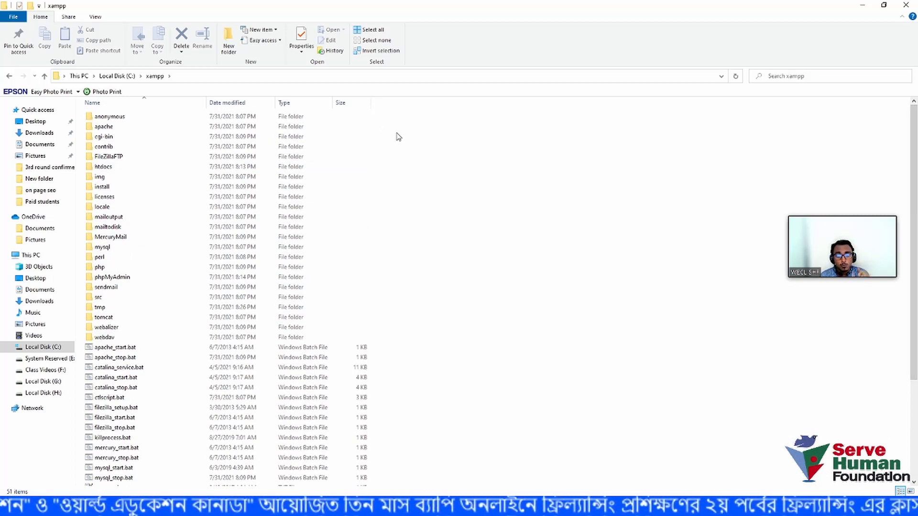
{"action": "double_click", "coordinate": [127, 171]}
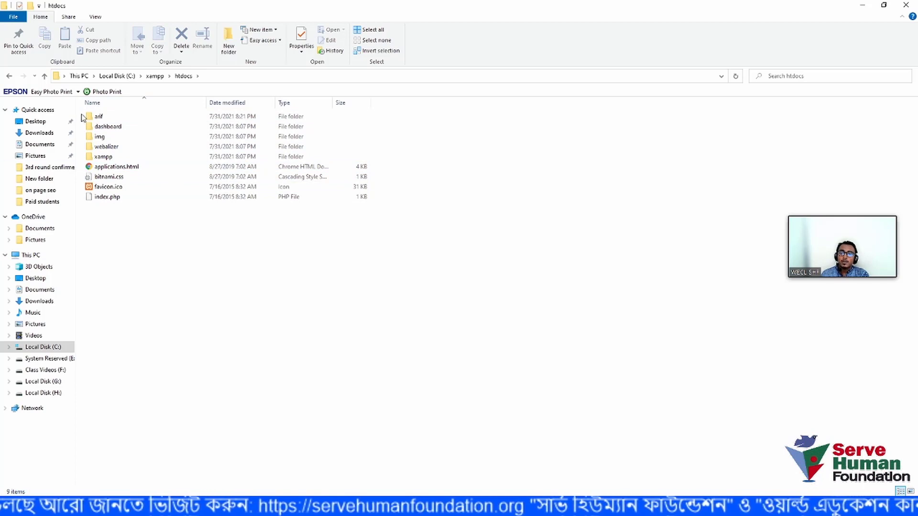
{"action": "left_click", "coordinate": [109, 118]}
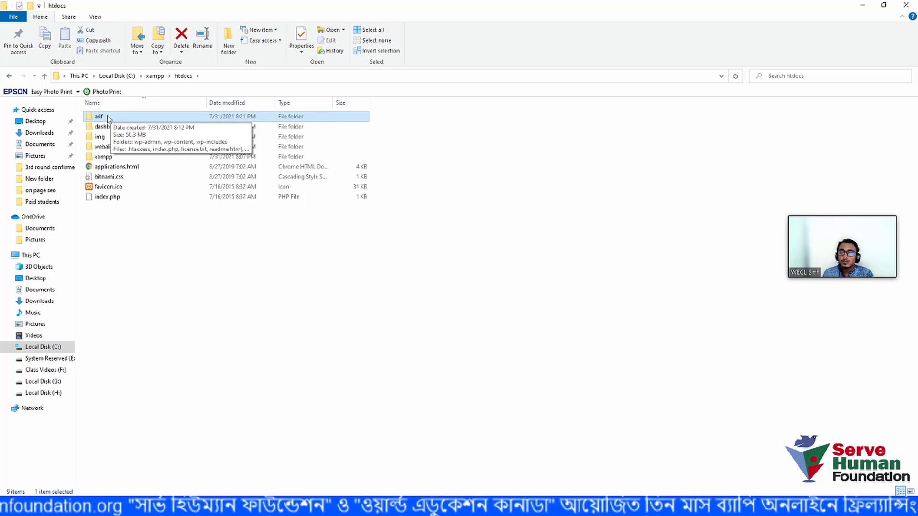
{"action": "left_click", "coordinate": [107, 127]}
{"action": "left_click", "coordinate": [118, 138]}
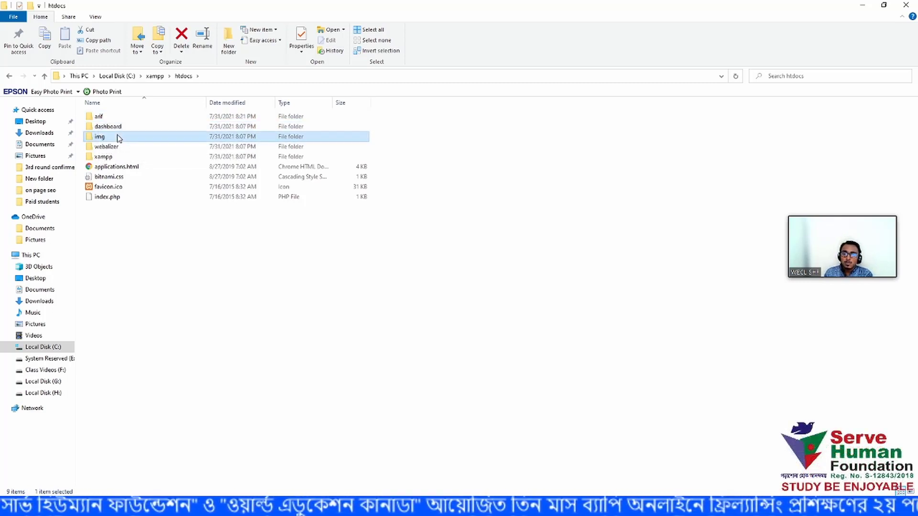
{"action": "left_click", "coordinate": [118, 147]}
{"action": "left_click", "coordinate": [120, 157]}
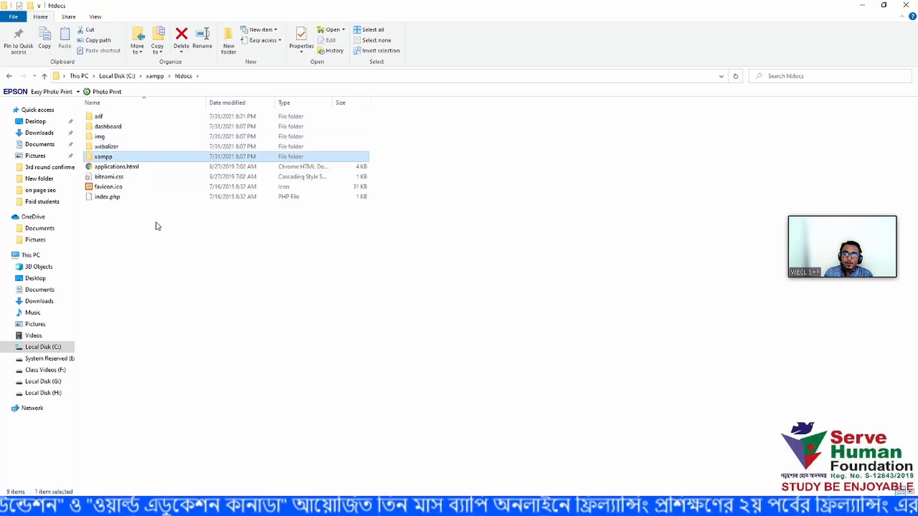
{"action": "left_click_drag", "start_coordinate": [147, 263], "coordinate": [134, 123]}
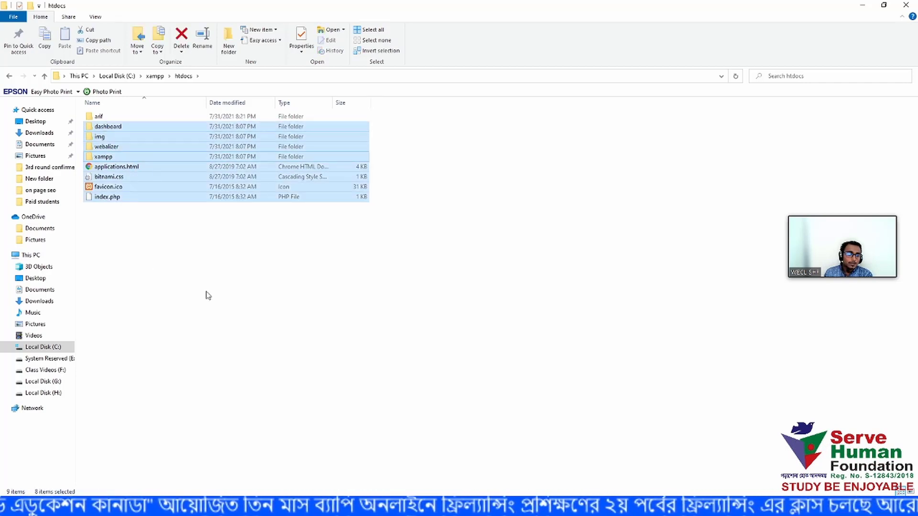
- Refresh the htdocs listing and minimize File Explorer to reveal the desktop
{"action": "right_click", "coordinate": [193, 293]}
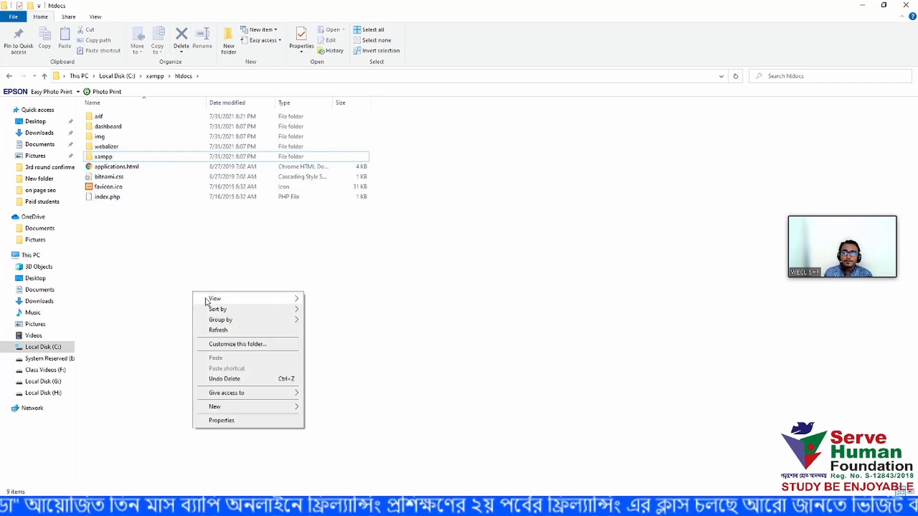
{"action": "left_click", "coordinate": [223, 330]}
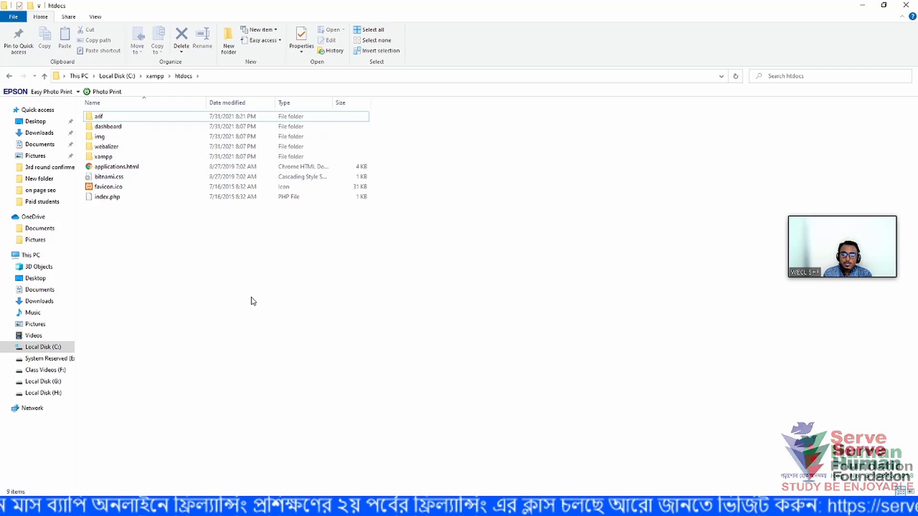
{"action": "left_click", "coordinate": [861, 5]}
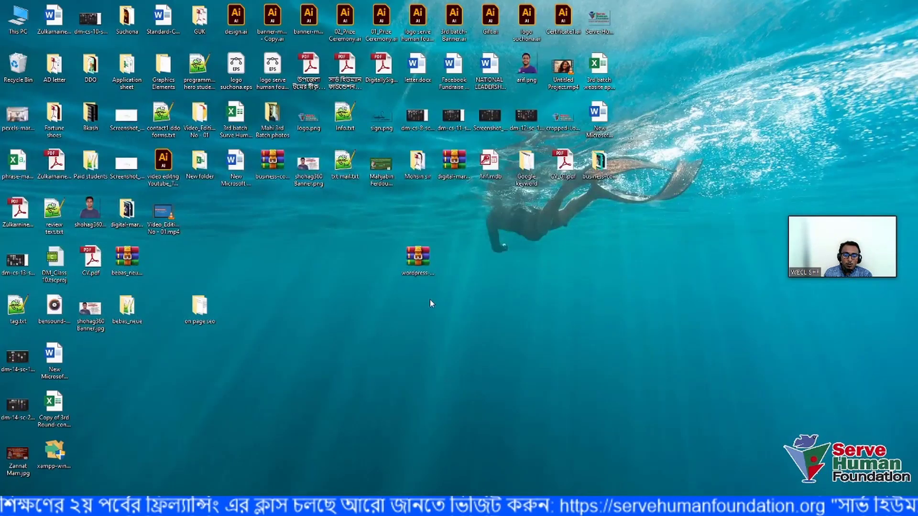
- Copy wordpress-5.8.zip from the desktop
{"action": "left_click", "coordinate": [421, 257]}
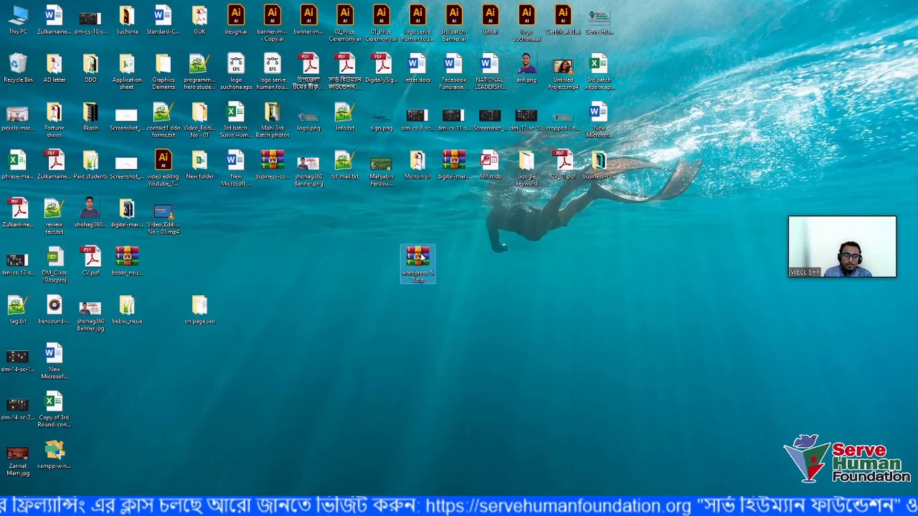
{"action": "right_click", "coordinate": [421, 256]}
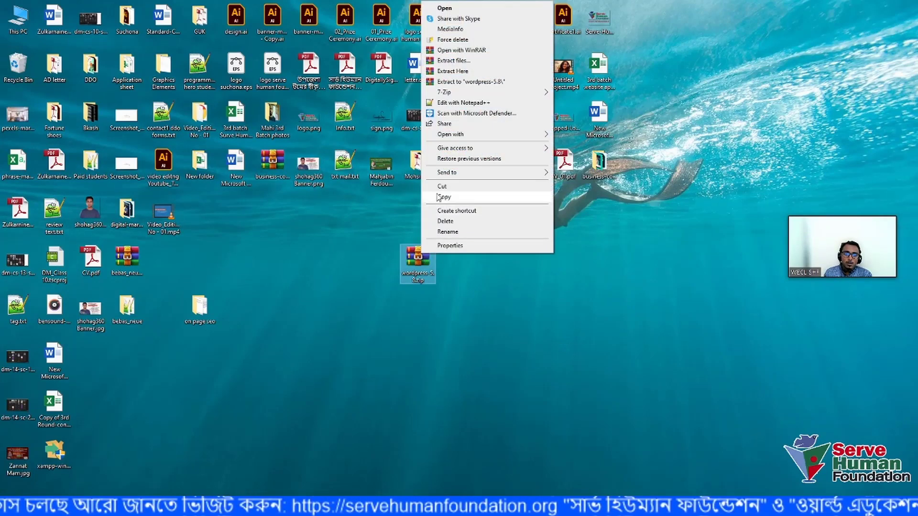
{"action": "left_click", "coordinate": [439, 197]}
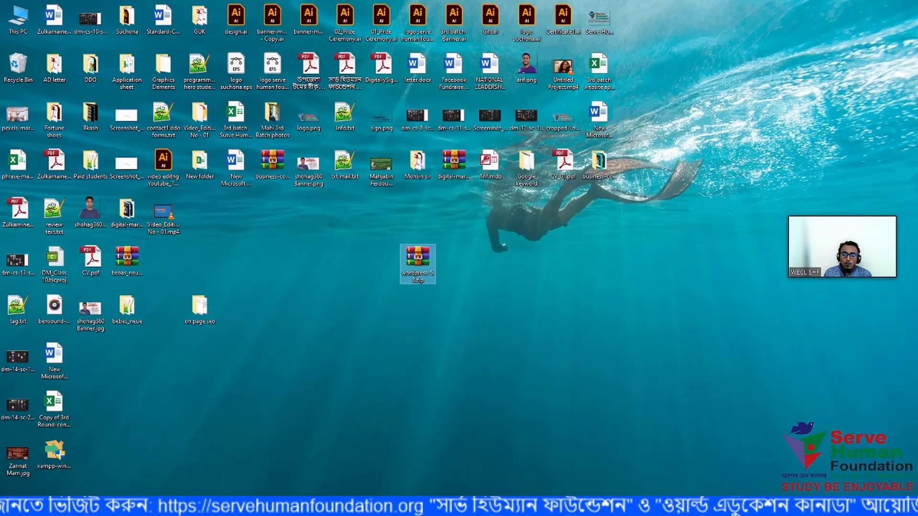
- Close the This PC Explorer window and refresh the desktop
{"action": "left_click", "coordinate": [140, 472]}
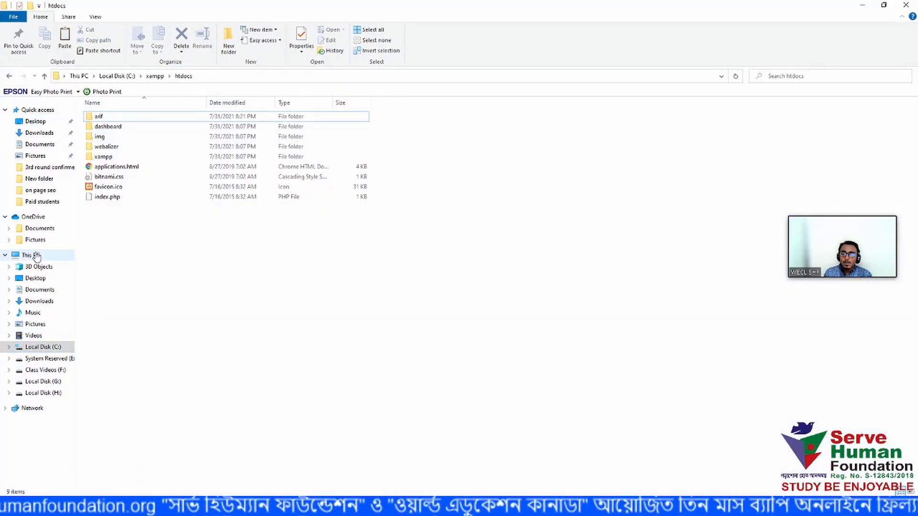
{"action": "left_click", "coordinate": [32, 254]}
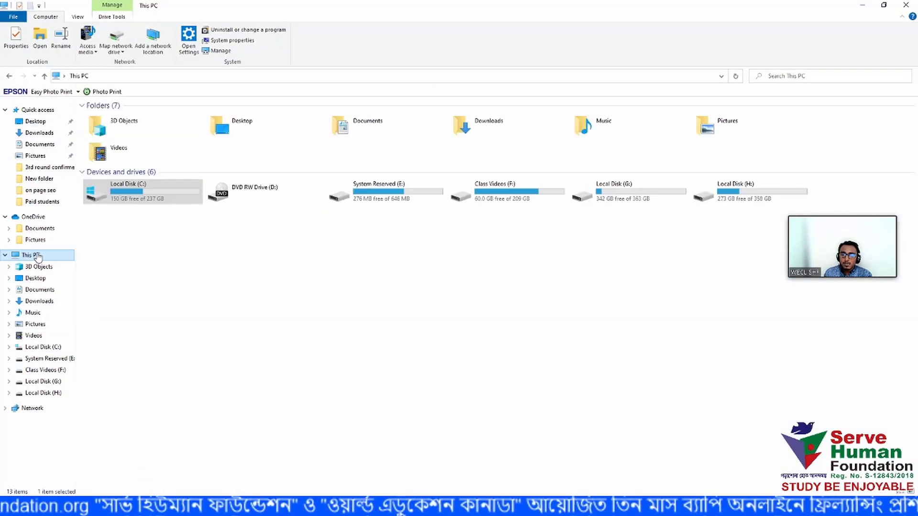
{"action": "left_click", "coordinate": [901, 5]}
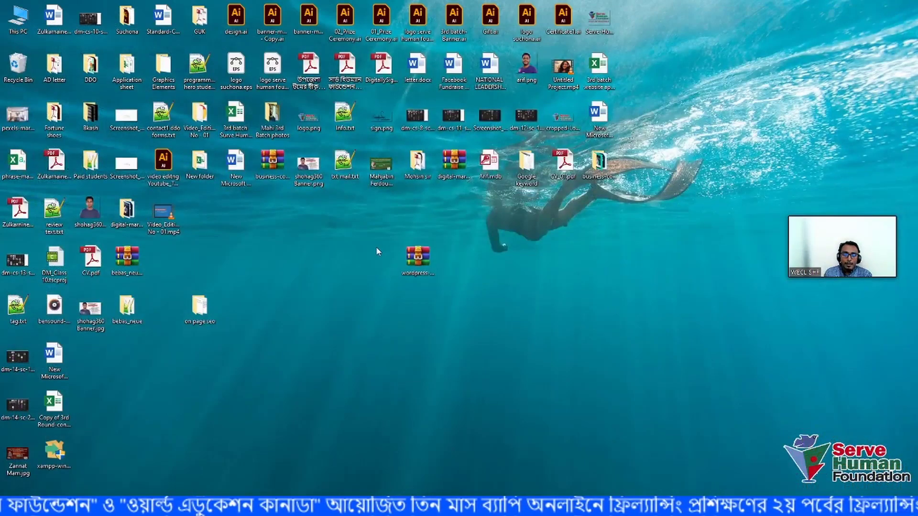
{"action": "left_click", "coordinate": [418, 258]}
{"action": "right_click", "coordinate": [512, 308]}
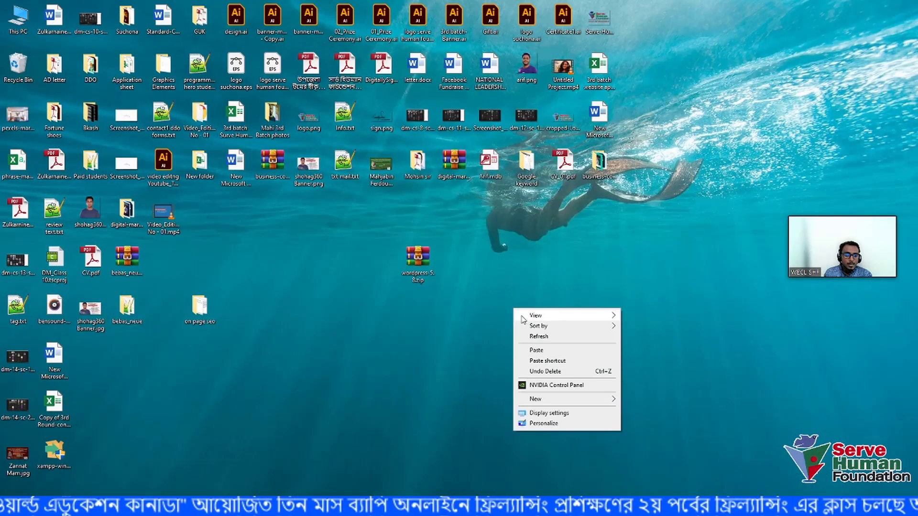
{"action": "left_click", "coordinate": [537, 336]}
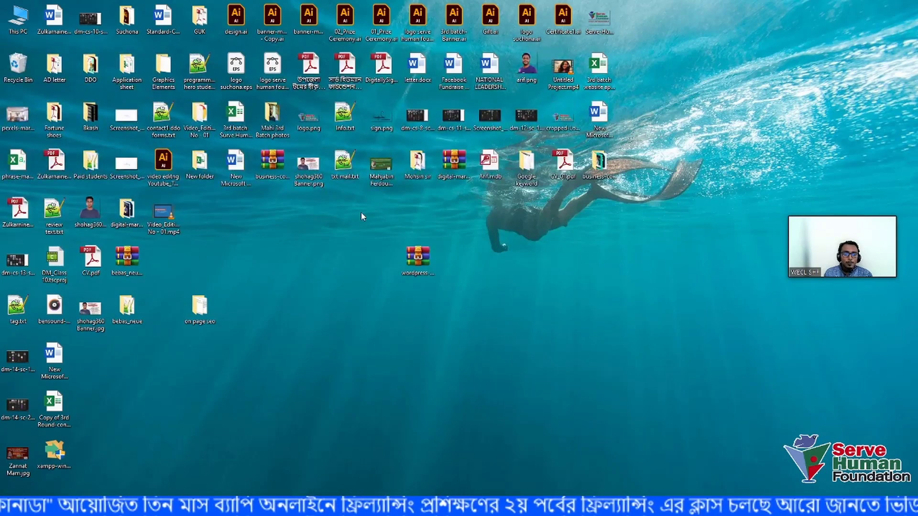
- Copy wordpress-5.8.zip again and open This PC from the desktop icon
{"action": "right_click", "coordinate": [414, 269]}
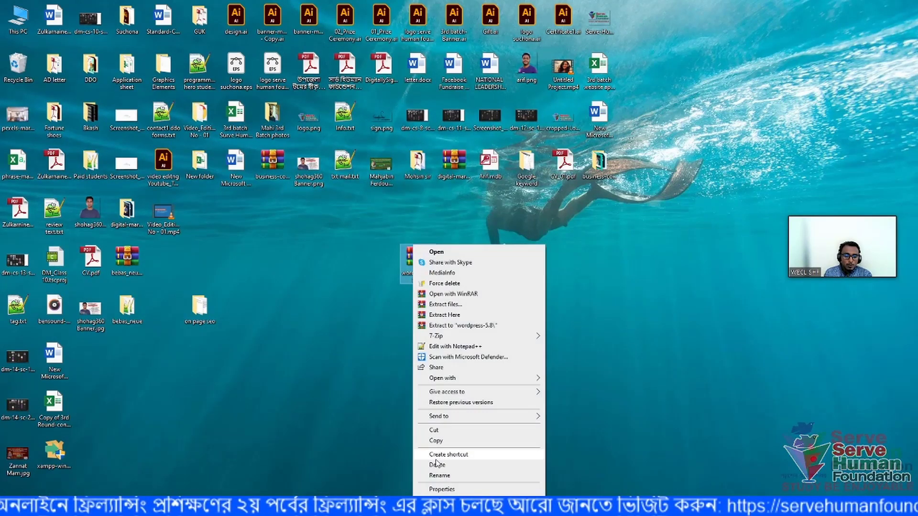
{"action": "left_click", "coordinate": [443, 441]}
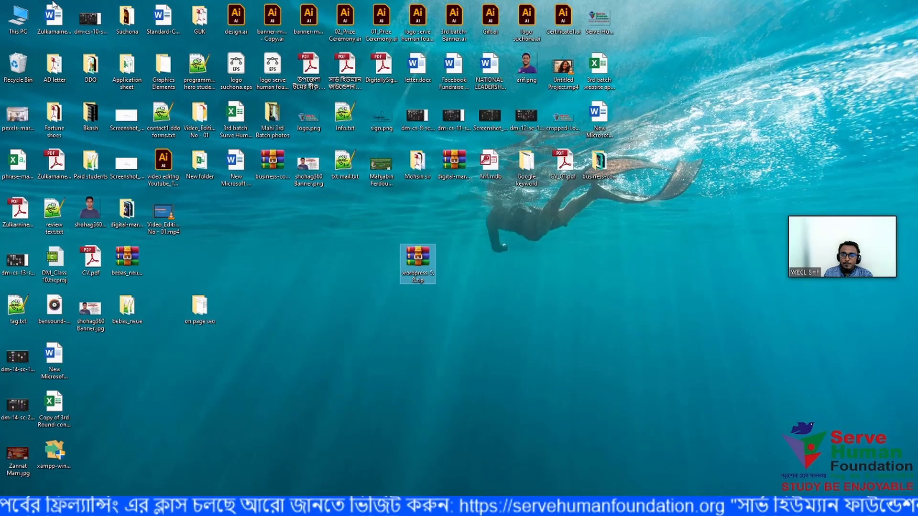
{"action": "double_click", "coordinate": [26, 21]}
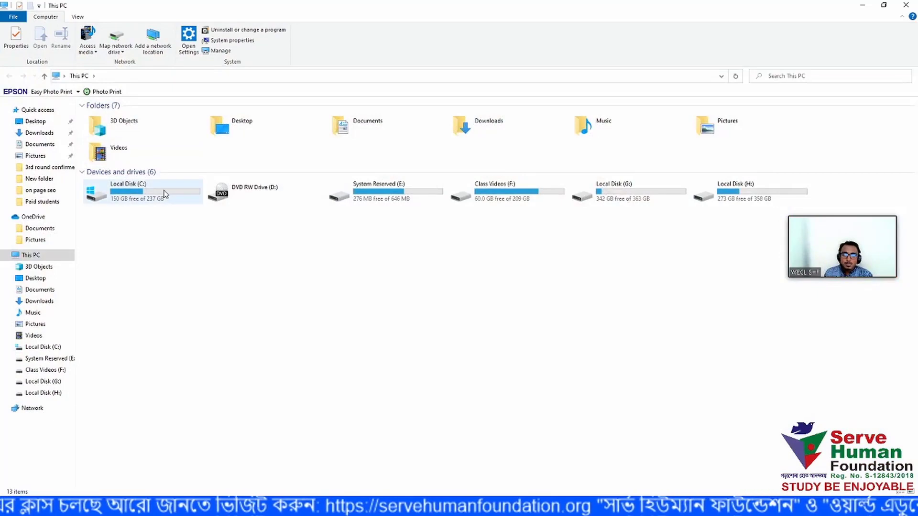
- Navigate to C:\xampp\htdocs
{"action": "double_click", "coordinate": [164, 193]}
{"action": "left_click", "coordinate": [123, 177]}
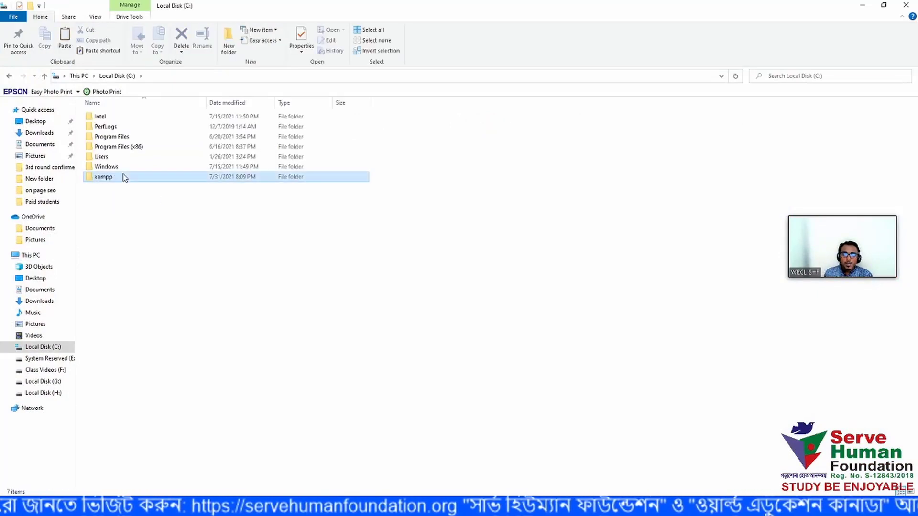
{"action": "double_click", "coordinate": [123, 177]}
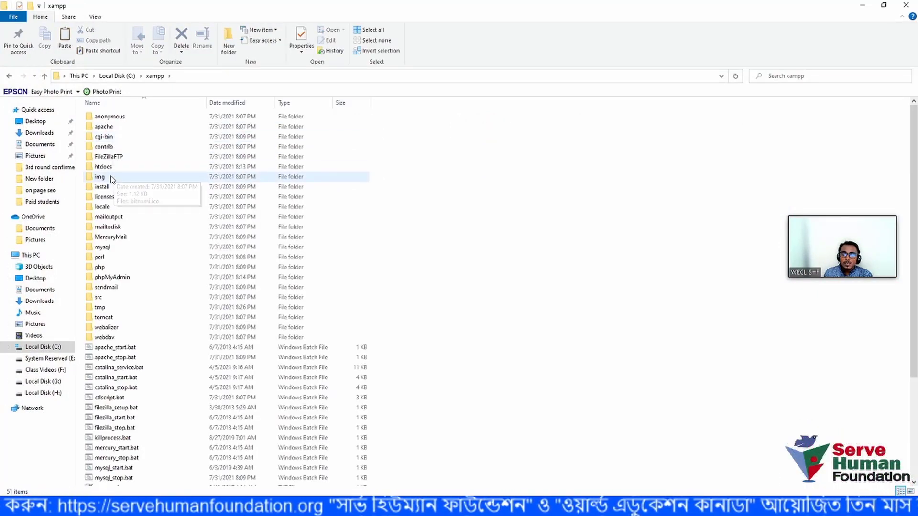
{"action": "double_click", "coordinate": [127, 168]}
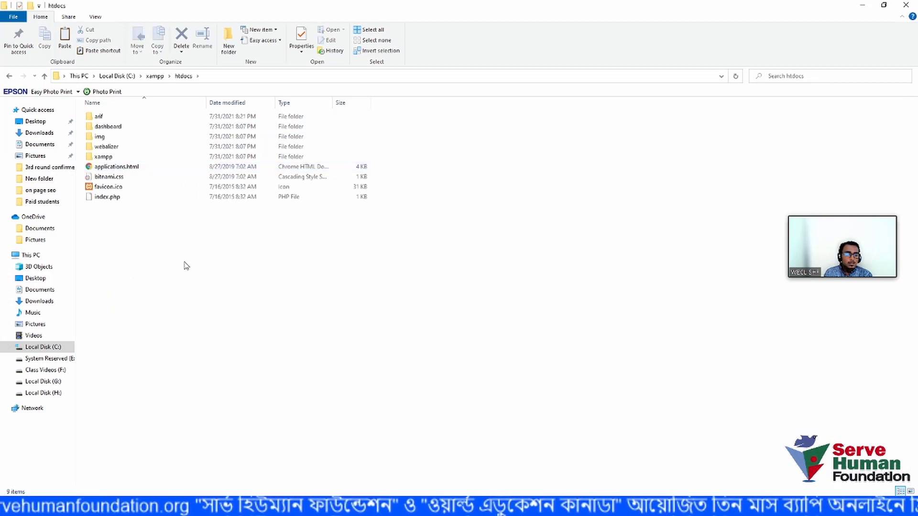
{"action": "left_click_drag", "start_coordinate": [98, 228], "coordinate": [515, 441]}
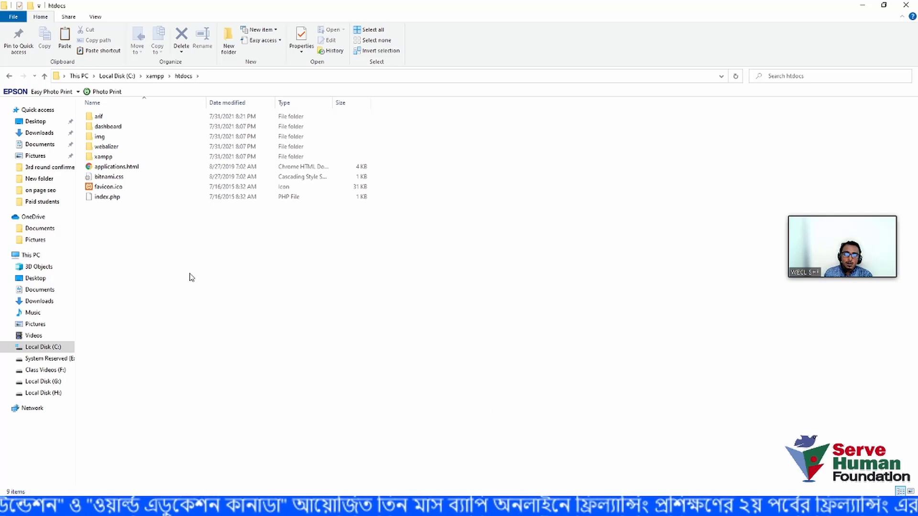
- Create a new folder named dmsecond in htdocs and open it
{"action": "right_click", "coordinate": [117, 225]}
{"action": "mouse_move", "coordinate": [162, 341]}
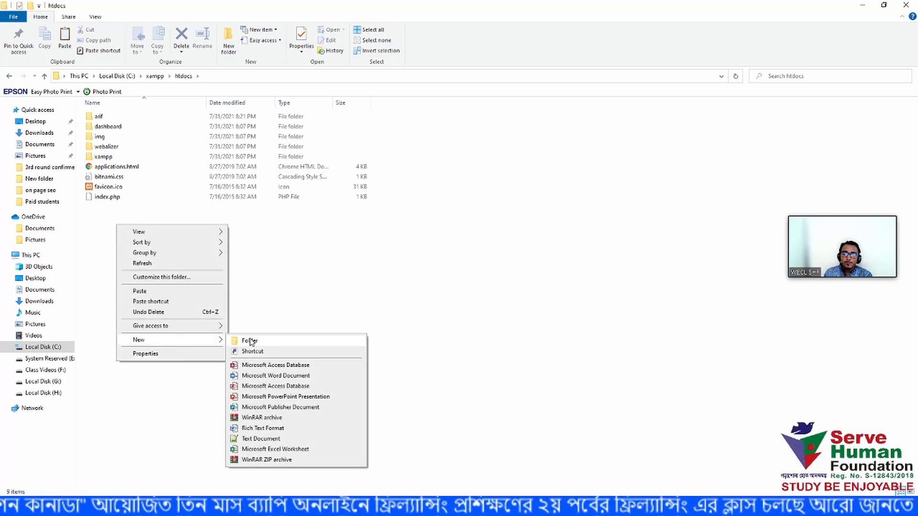
{"action": "left_click", "coordinate": [248, 341]}
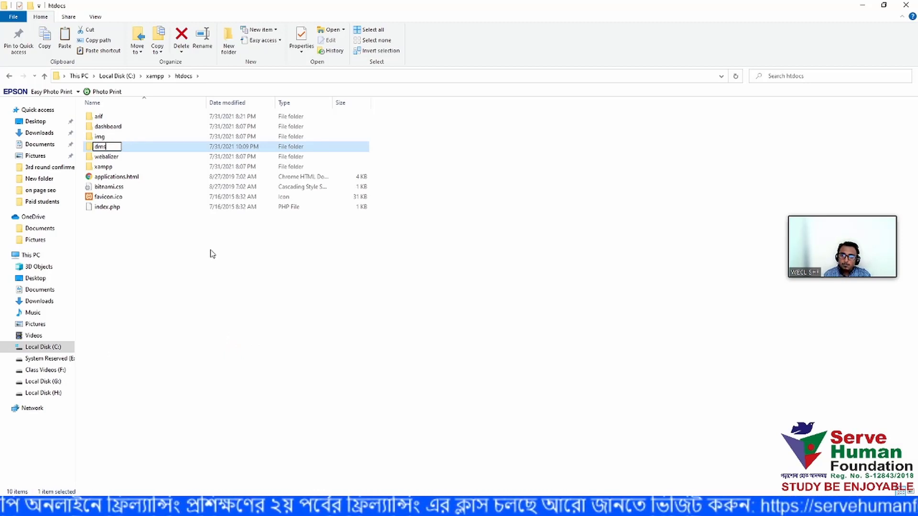
{"action": "type", "text": "dms"}
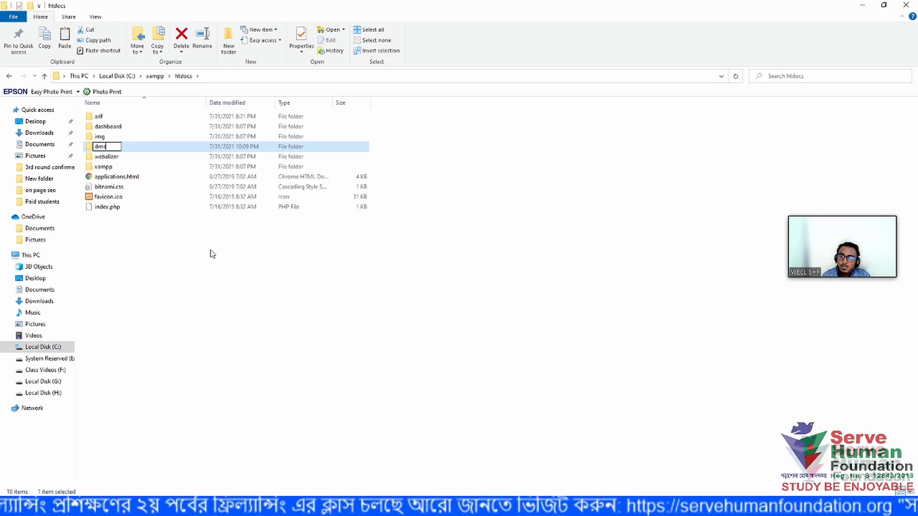
{"action": "type", "text": "er"}
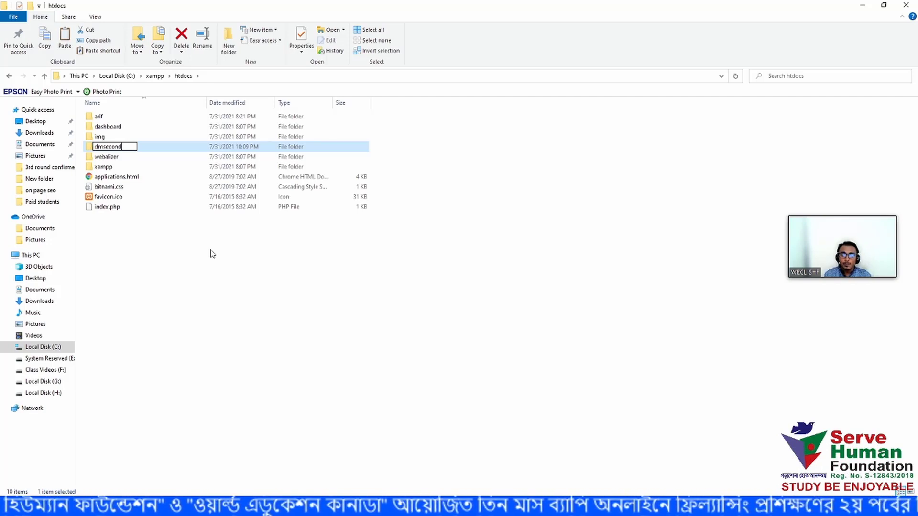
{"action": "key", "text": "Return"}
{"action": "key", "text": "Return"}
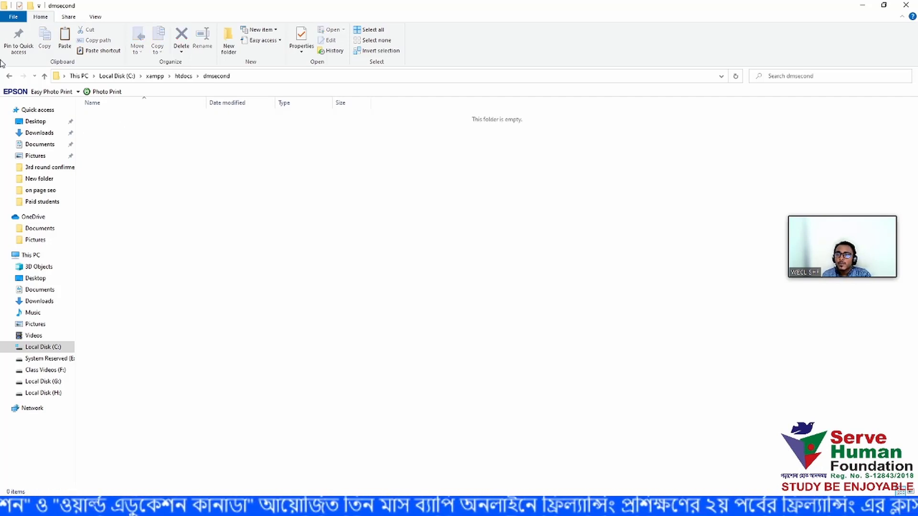
- Paste wordpress-5.8.zip into the empty dmsecond folder
{"action": "left_click", "coordinate": [44, 76]}
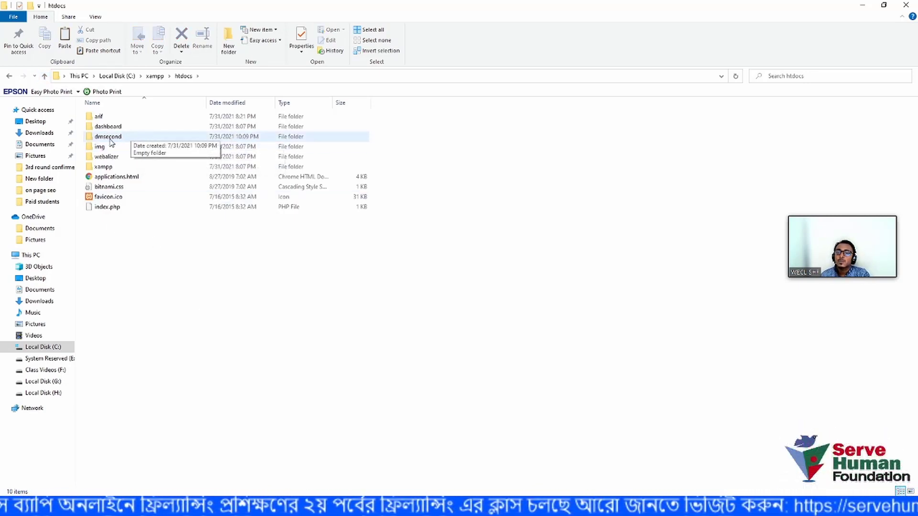
{"action": "double_click", "coordinate": [108, 136]}
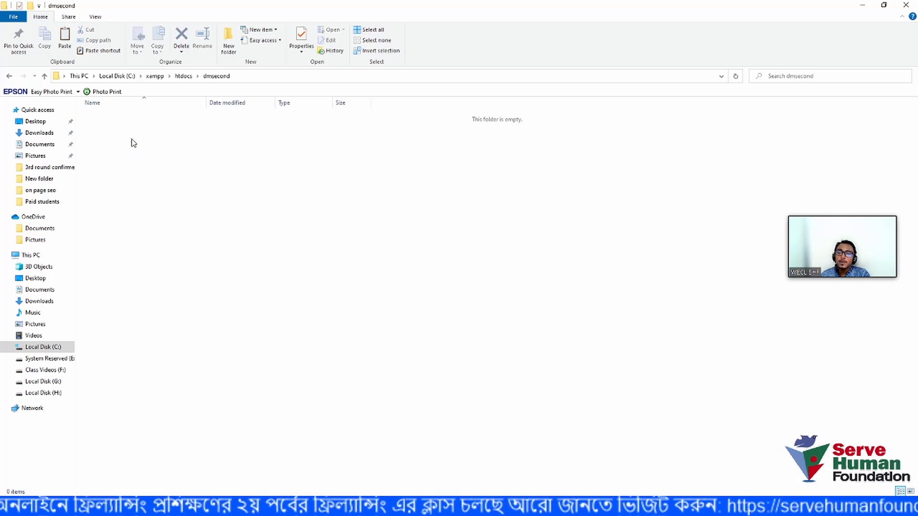
{"action": "right_click", "coordinate": [182, 188]}
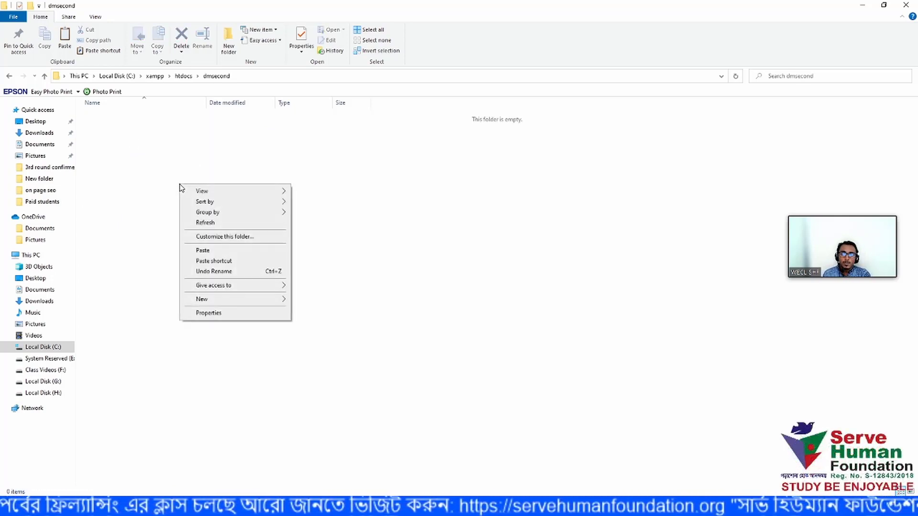
{"action": "left_click", "coordinate": [204, 250]}
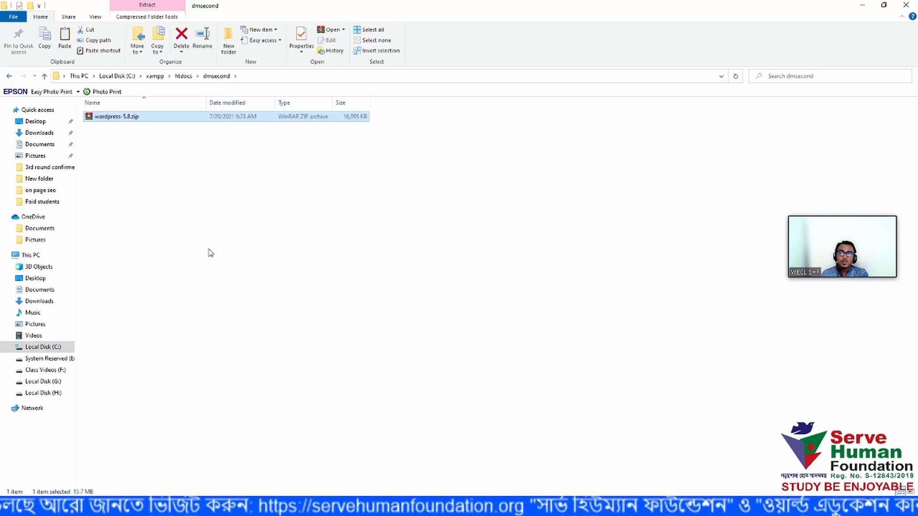
{"action": "left_click", "coordinate": [139, 164]}
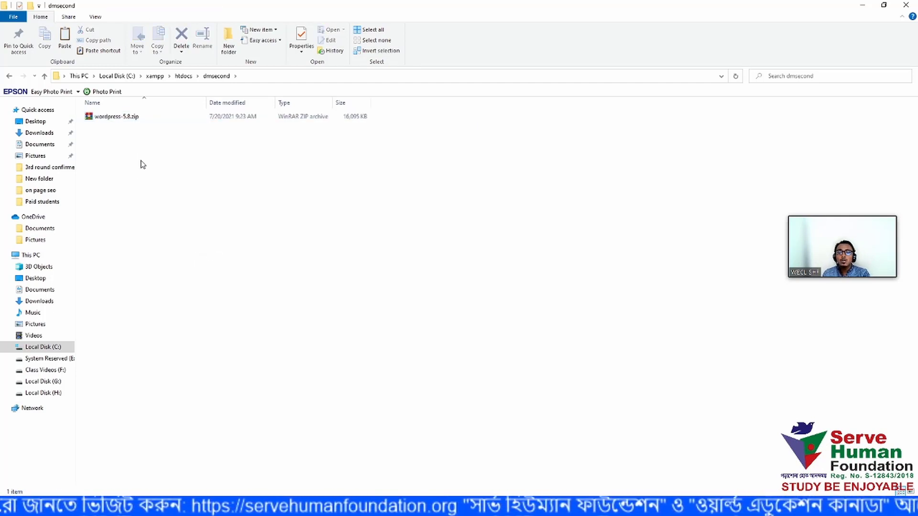
{"action": "left_click", "coordinate": [140, 117]}
{"action": "left_click", "coordinate": [261, 275]}
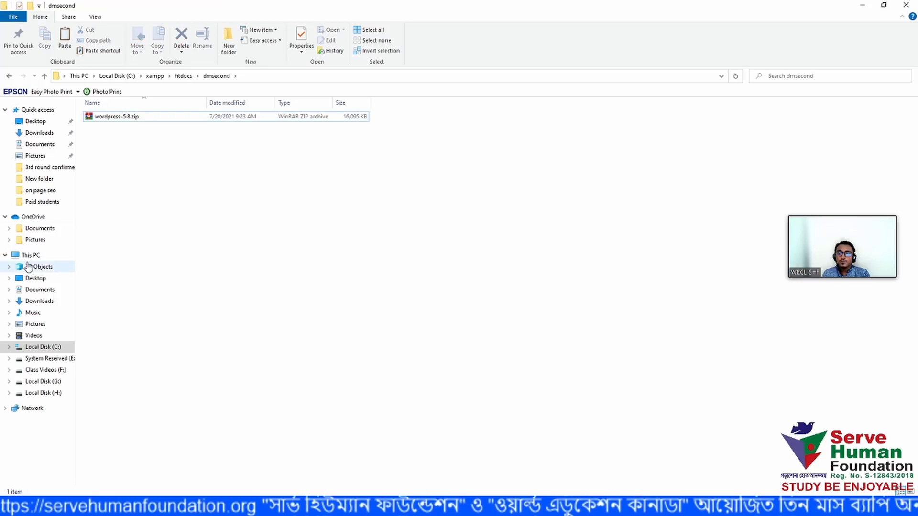
- Browse This PC > C: > xampp > htdocs > dmsecond to confirm the pasted zip
{"action": "left_click", "coordinate": [30, 255]}
{"action": "double_click", "coordinate": [125, 201]}
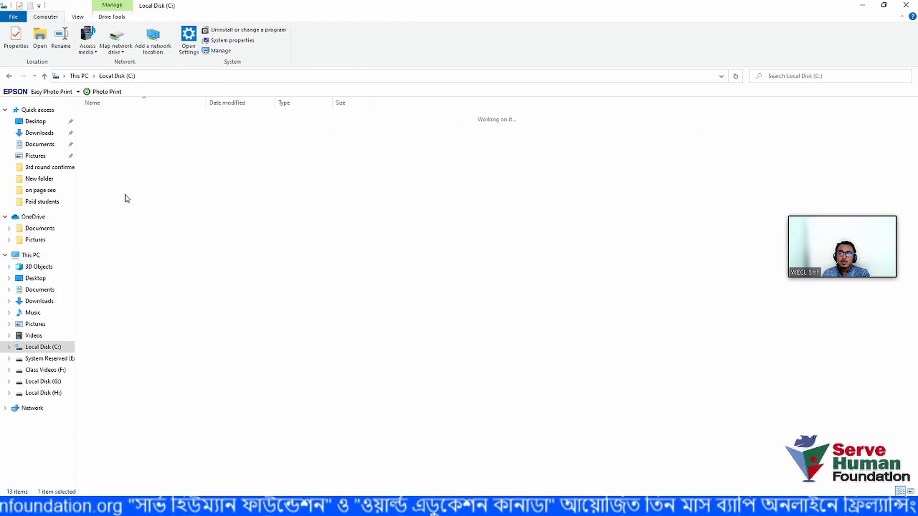
{"action": "double_click", "coordinate": [116, 176]}
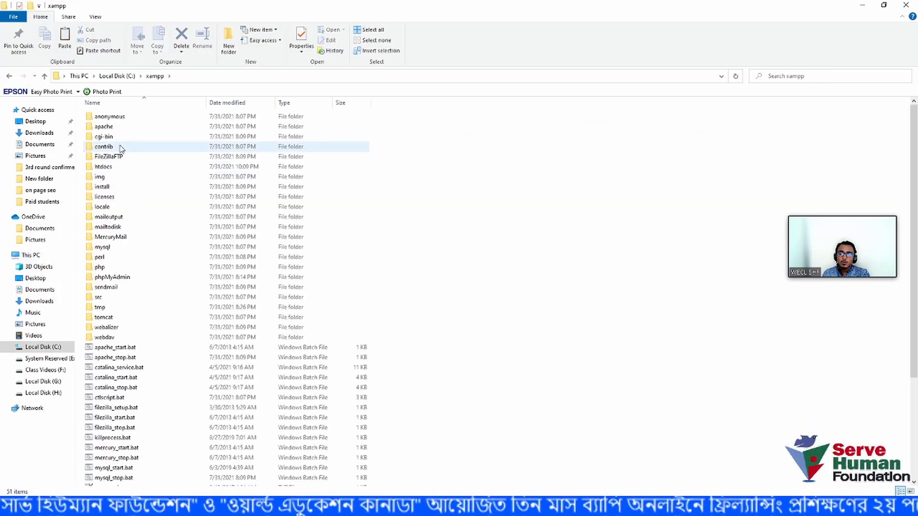
{"action": "double_click", "coordinate": [120, 167]}
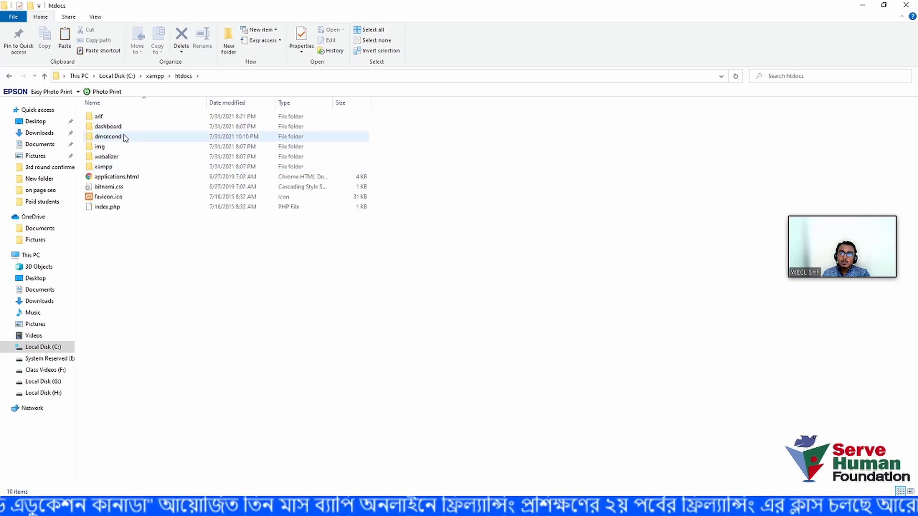
{"action": "double_click", "coordinate": [122, 137]}
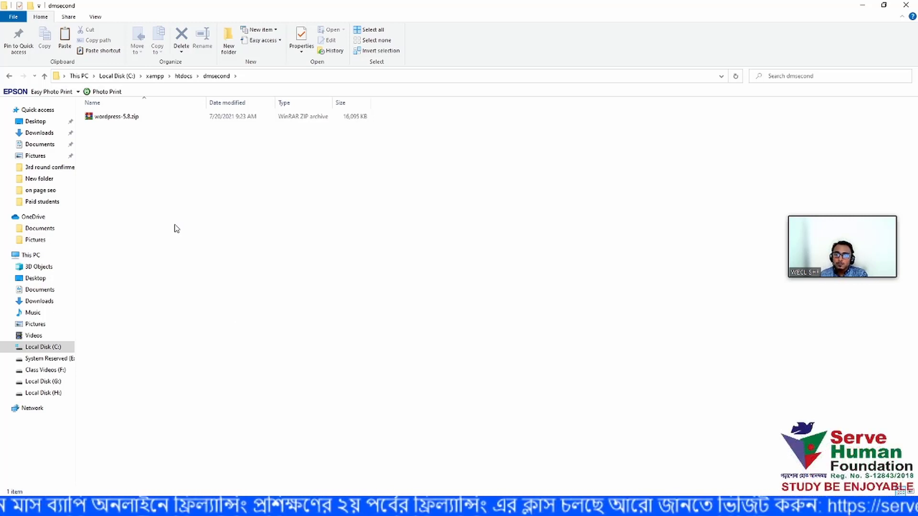
- Extract wordpress-5.8.zip with WinRAR into a wordpress-5.8 folder
{"action": "left_click", "coordinate": [123, 119]}
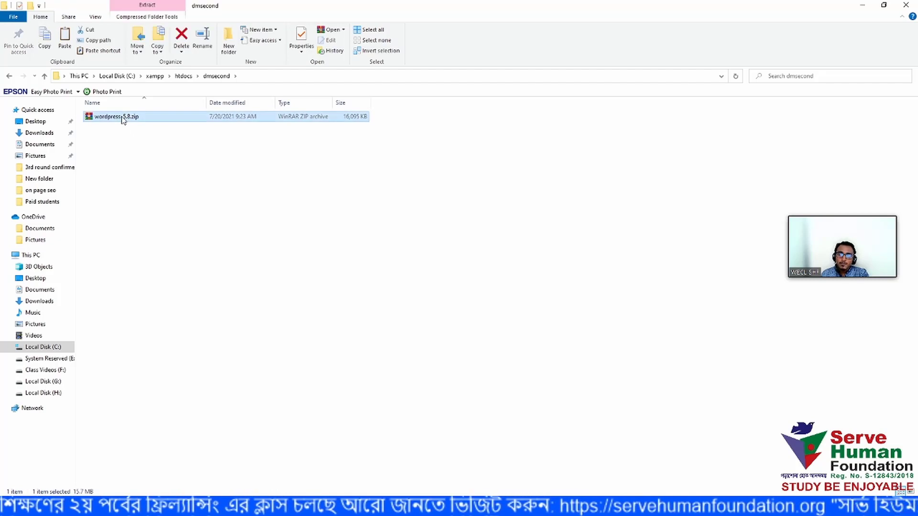
{"action": "right_click", "coordinate": [123, 120]}
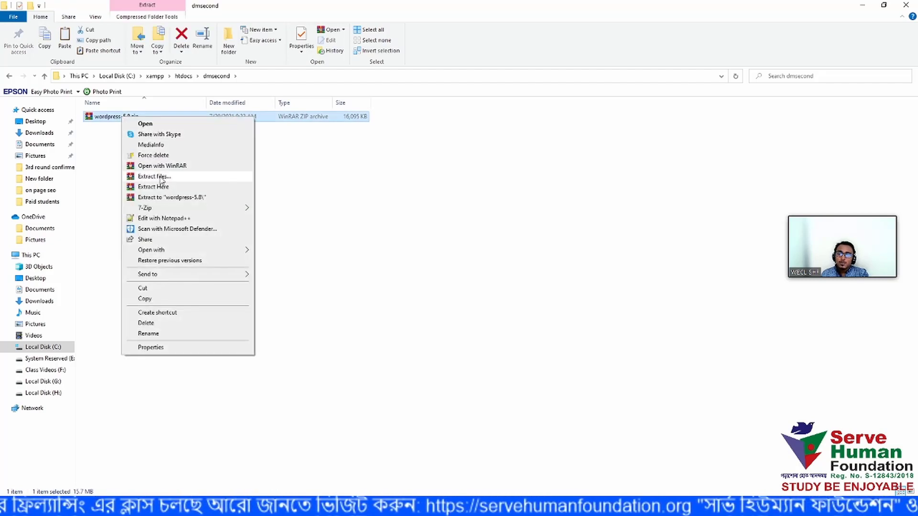
{"action": "left_click", "coordinate": [162, 177]}
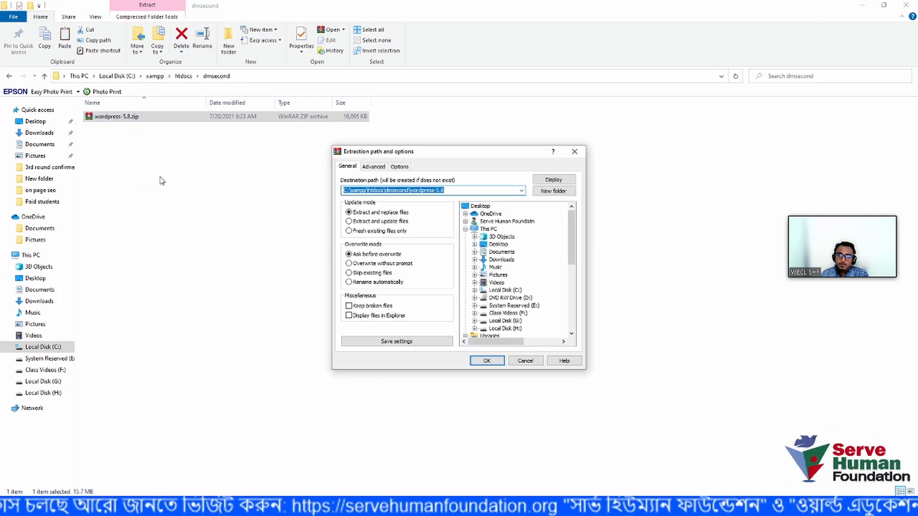
{"action": "left_click", "coordinate": [487, 361]}
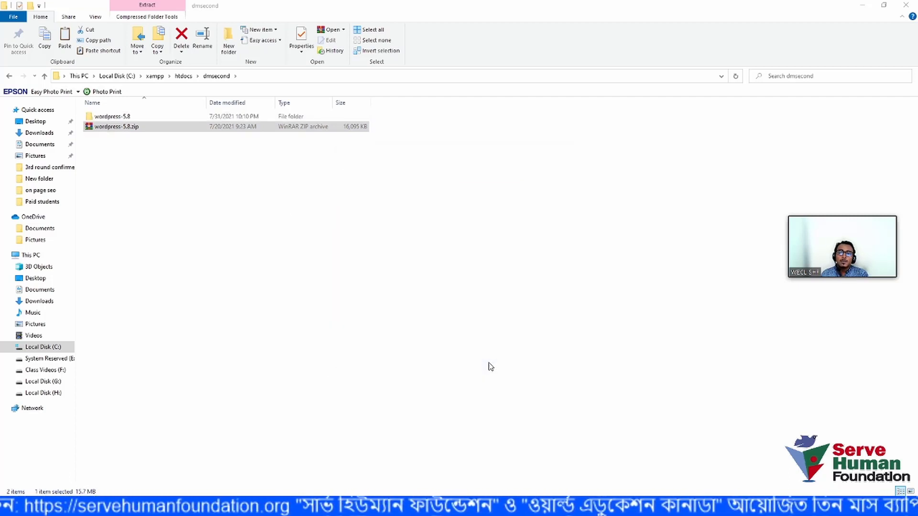
- Delete the wordpress-5.8.zip archive from dmsecond
{"action": "left_click", "coordinate": [172, 180]}
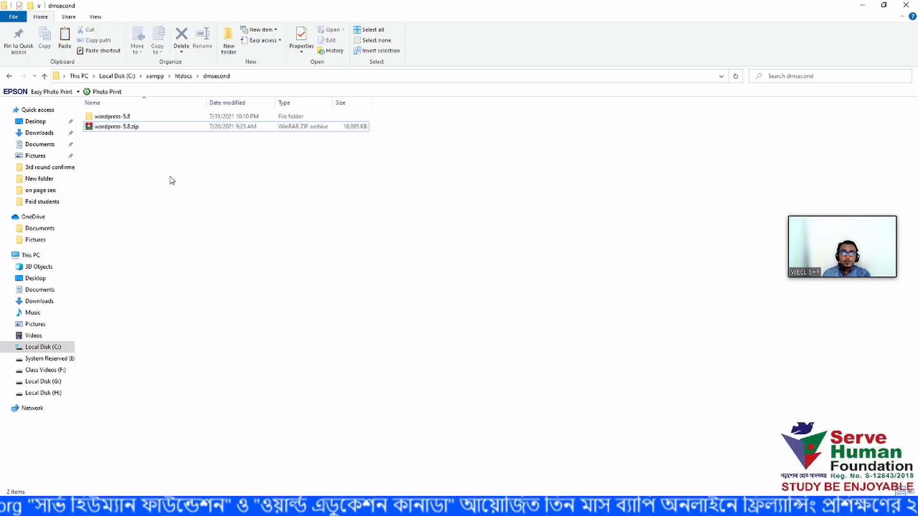
{"action": "left_click", "coordinate": [113, 130]}
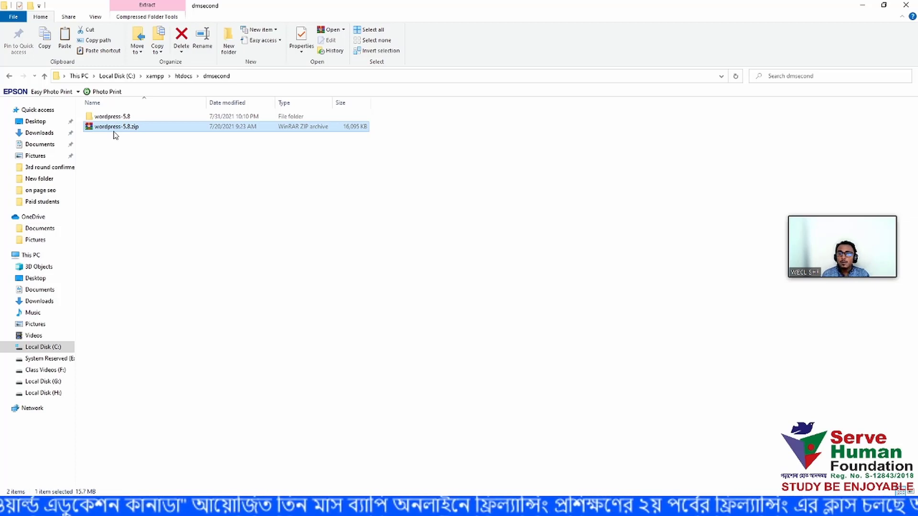
{"action": "key", "text": "Delete"}
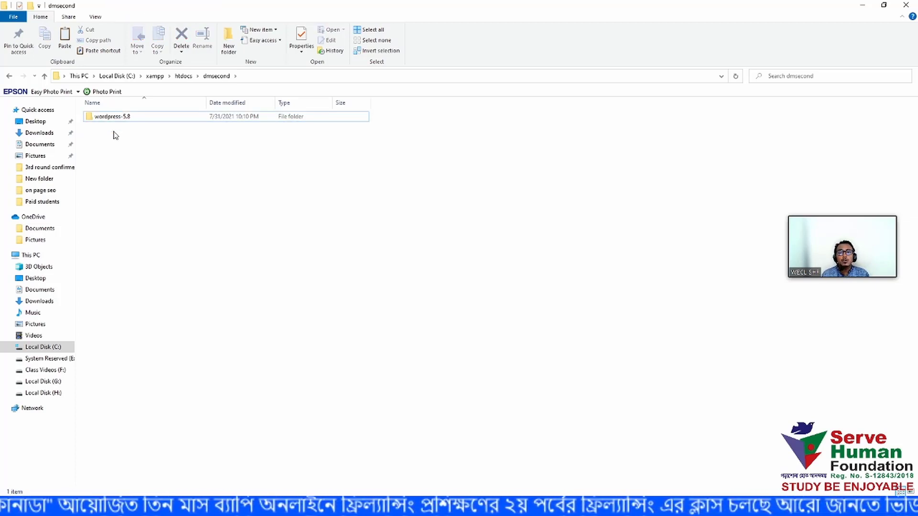
- Cut all 19 WordPress files from wordpress-5.8\wordpress
{"action": "double_click", "coordinate": [151, 122]}
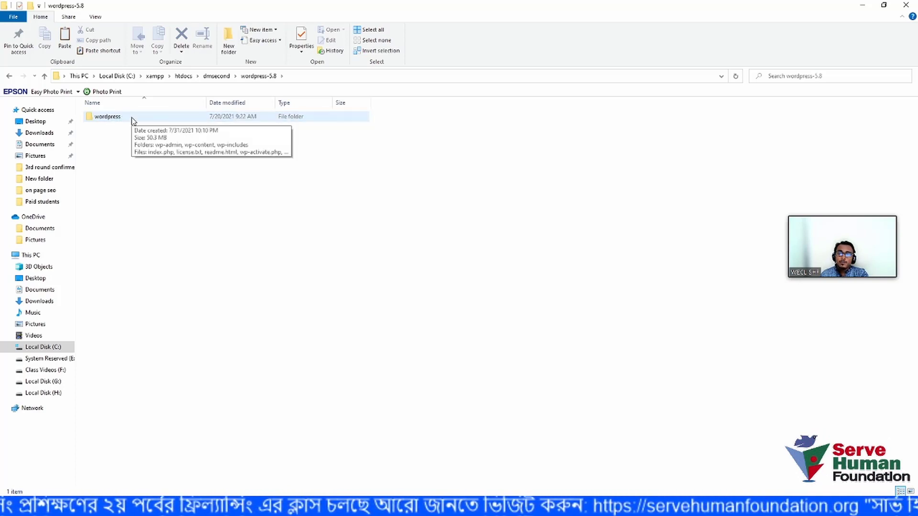
{"action": "double_click", "coordinate": [133, 121]}
{"action": "left_click_drag", "start_coordinate": [157, 340], "coordinate": [134, 116]}
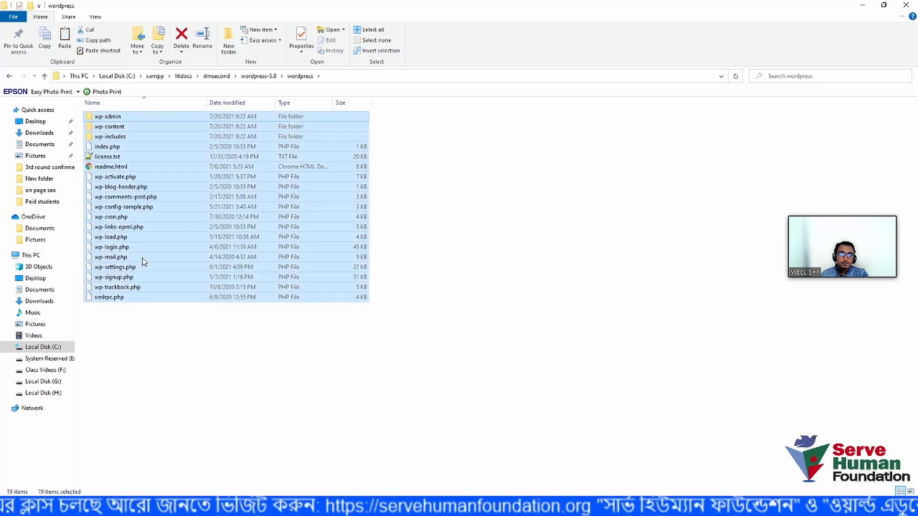
{"action": "left_click", "coordinate": [162, 381]}
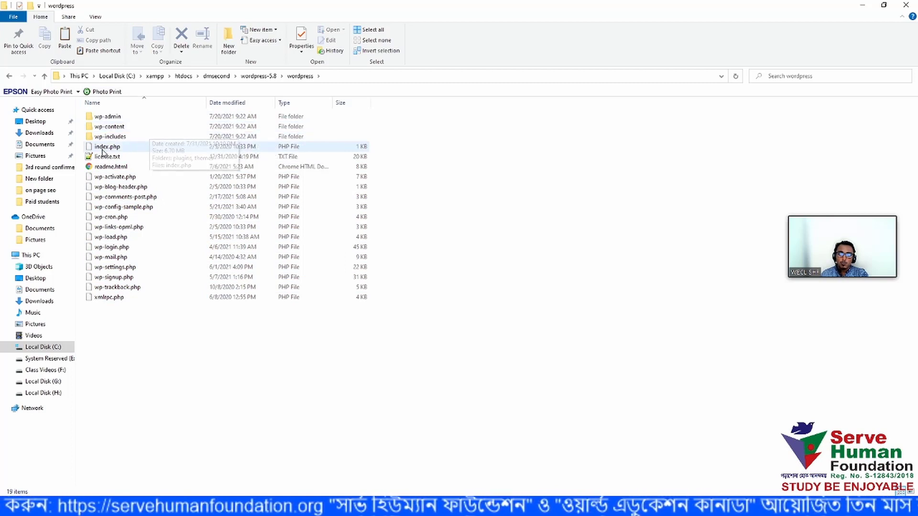
{"action": "left_click_drag", "start_coordinate": [187, 351], "coordinate": [136, 115]}
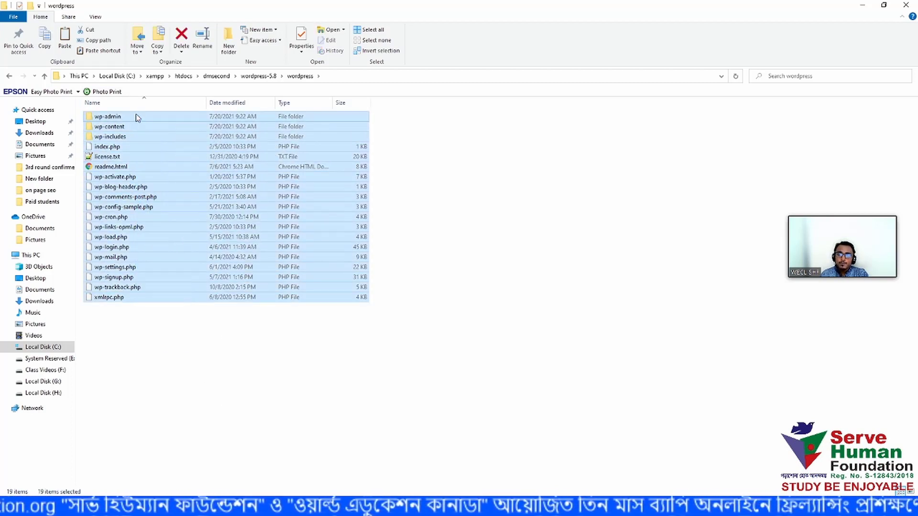
{"action": "right_click", "coordinate": [143, 118]}
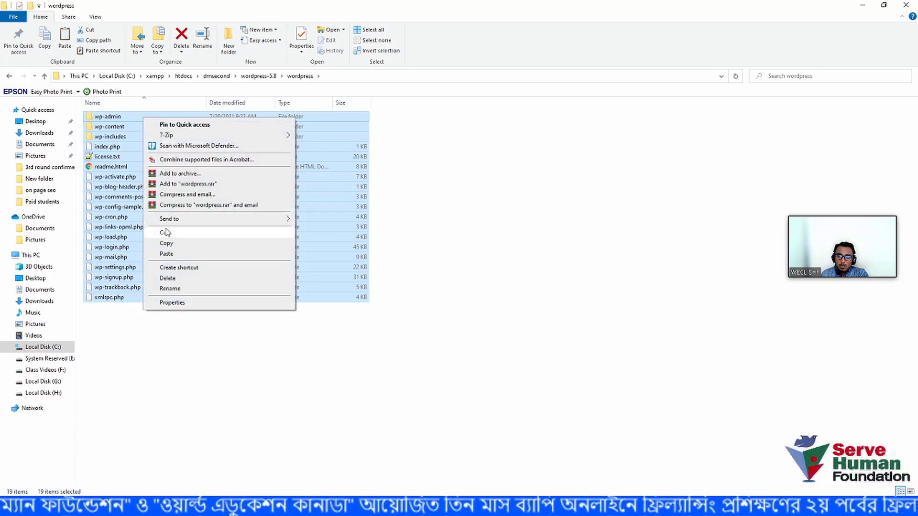
{"action": "left_click", "coordinate": [182, 234]}
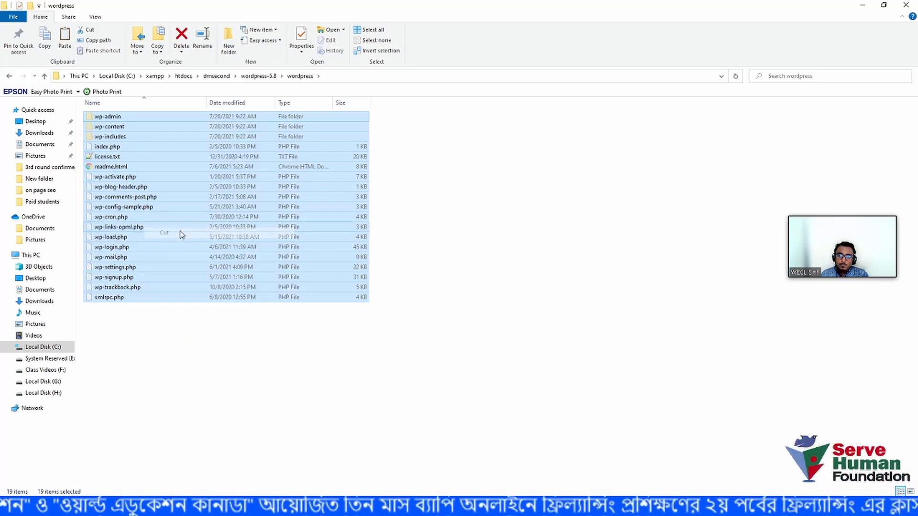
{"action": "left_click", "coordinate": [252, 377]}
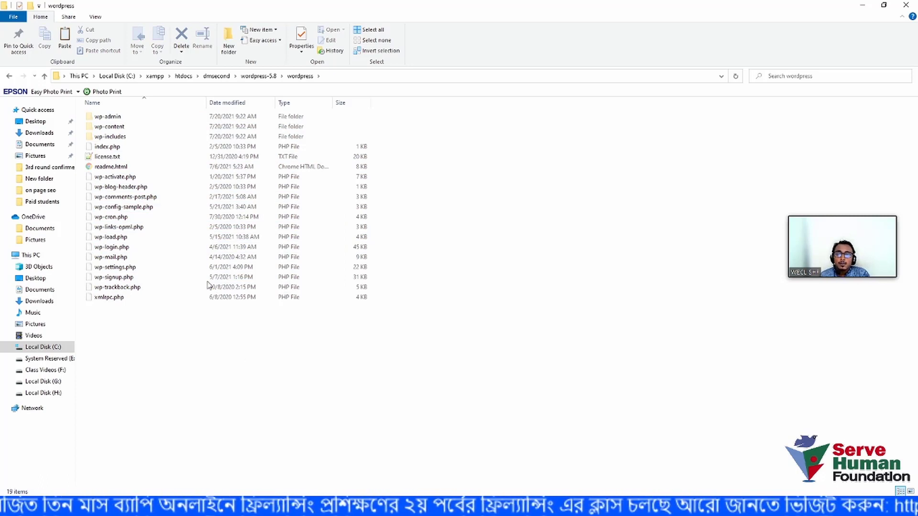
- Paste the 19 WordPress files into C:\xampp\htdocs\dmsecond
{"action": "left_click", "coordinate": [183, 76]}
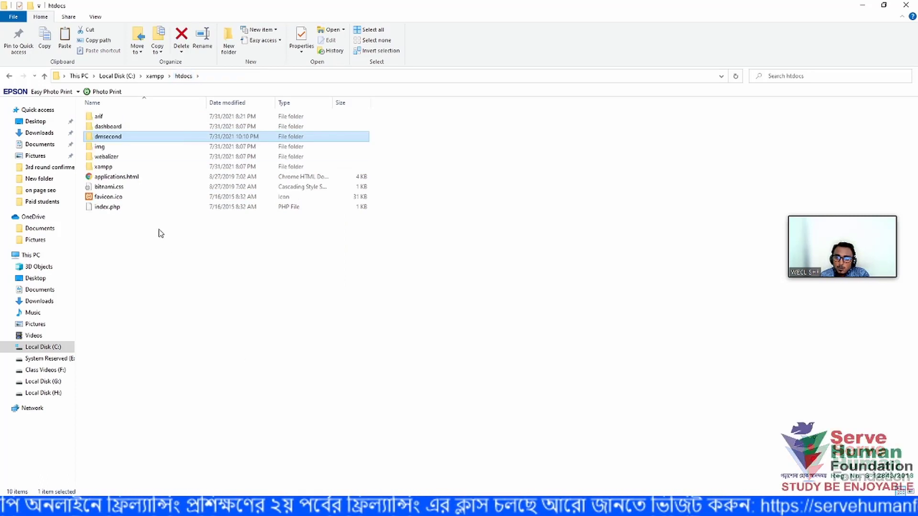
{"action": "left_click", "coordinate": [26, 255]}
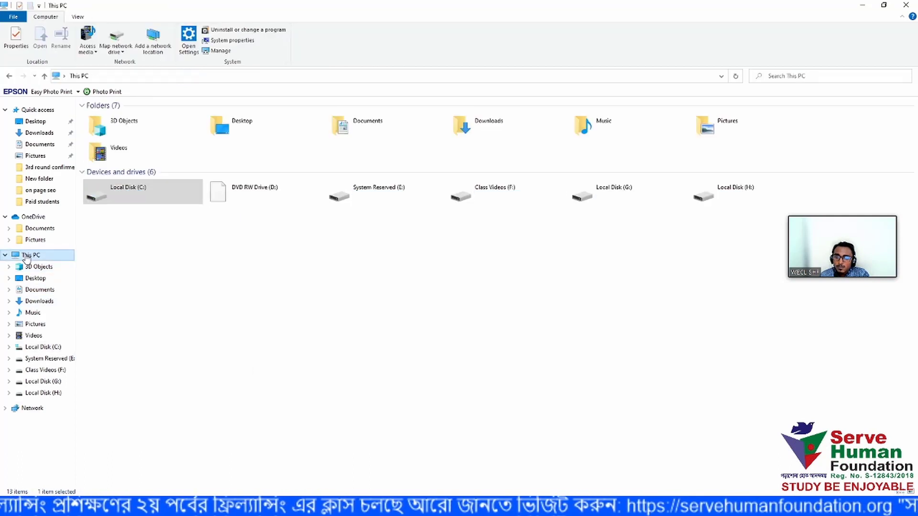
{"action": "double_click", "coordinate": [128, 198]}
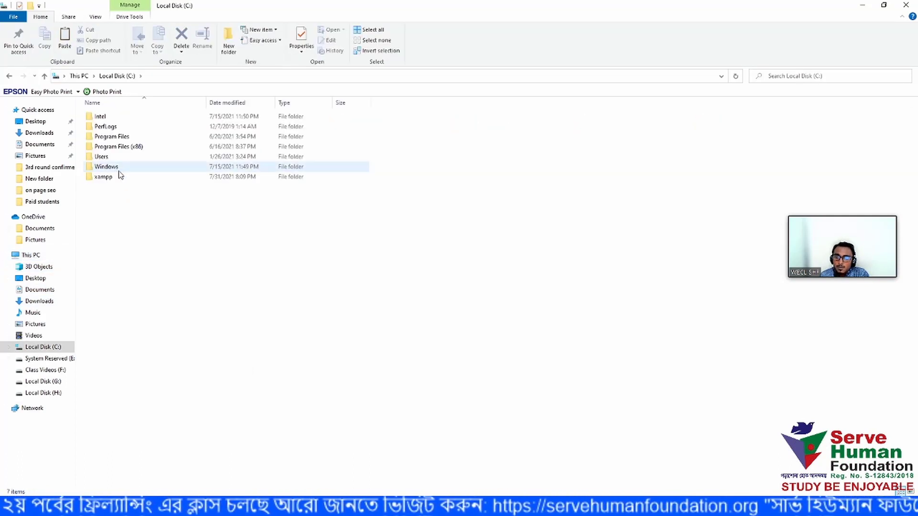
{"action": "double_click", "coordinate": [131, 177]}
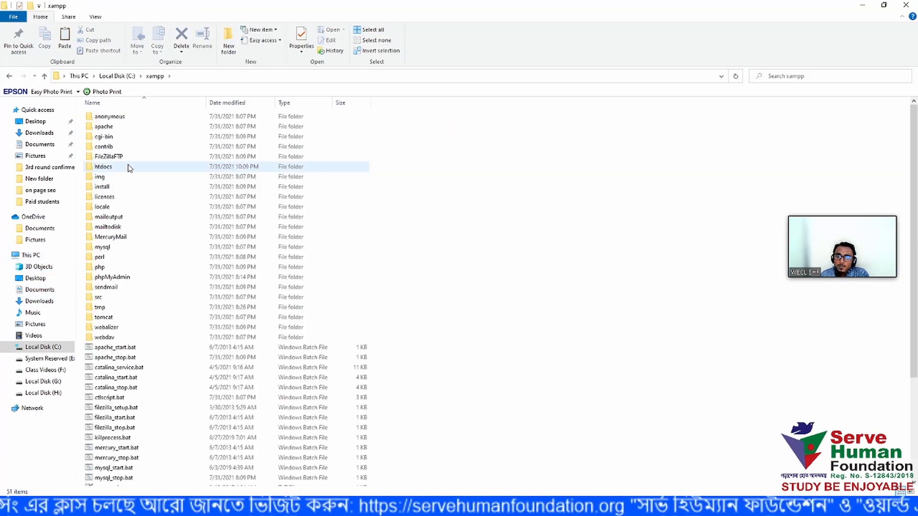
{"action": "double_click", "coordinate": [104, 167]}
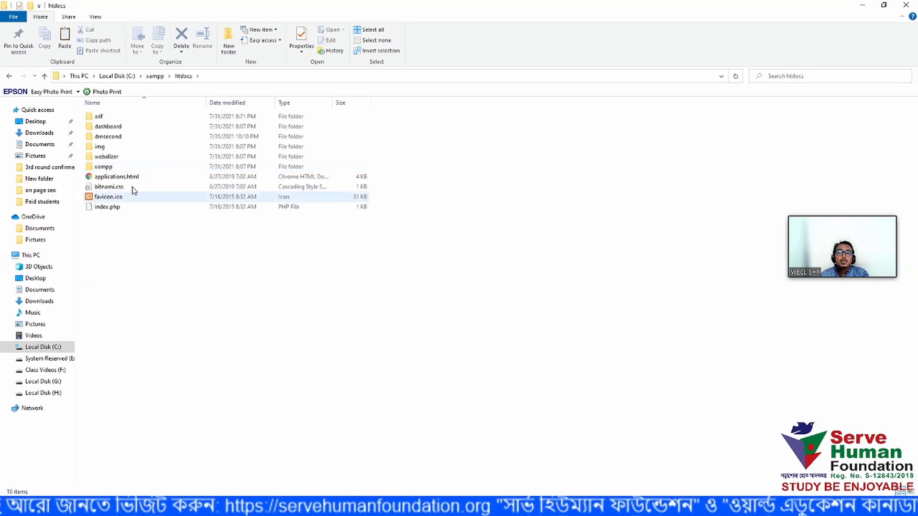
{"action": "double_click", "coordinate": [125, 138]}
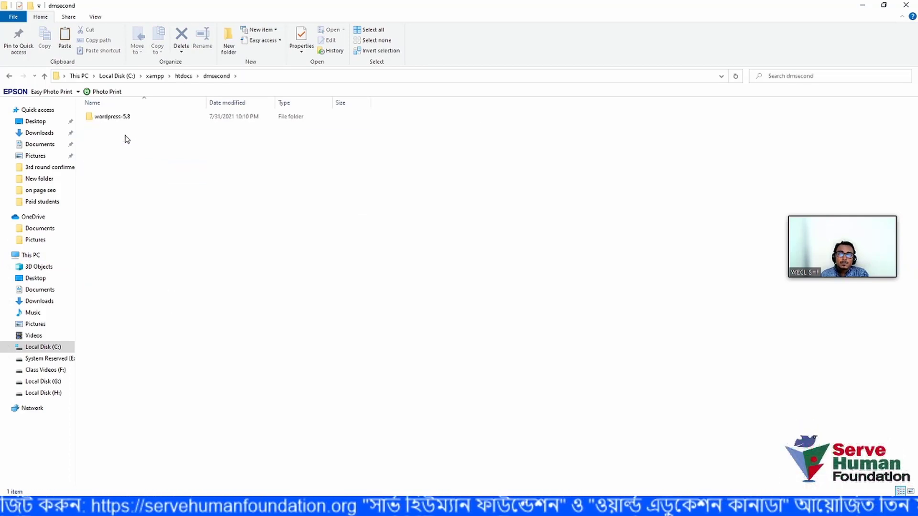
{"action": "right_click", "coordinate": [127, 167]}
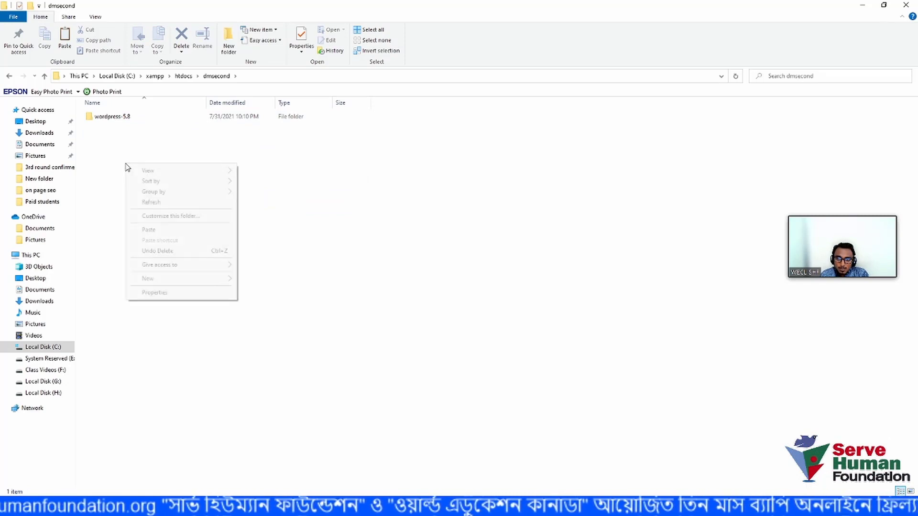
{"action": "left_click", "coordinate": [168, 237]}
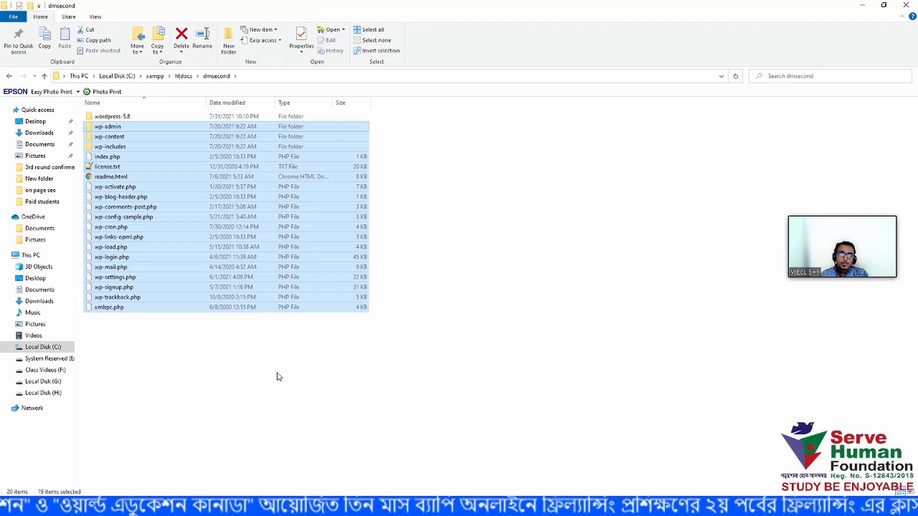
{"action": "left_click", "coordinate": [279, 377]}
- Delete the wordpress-5.8 folder and all 19 WordPress files from dmsecond
{"action": "left_click", "coordinate": [123, 117]}
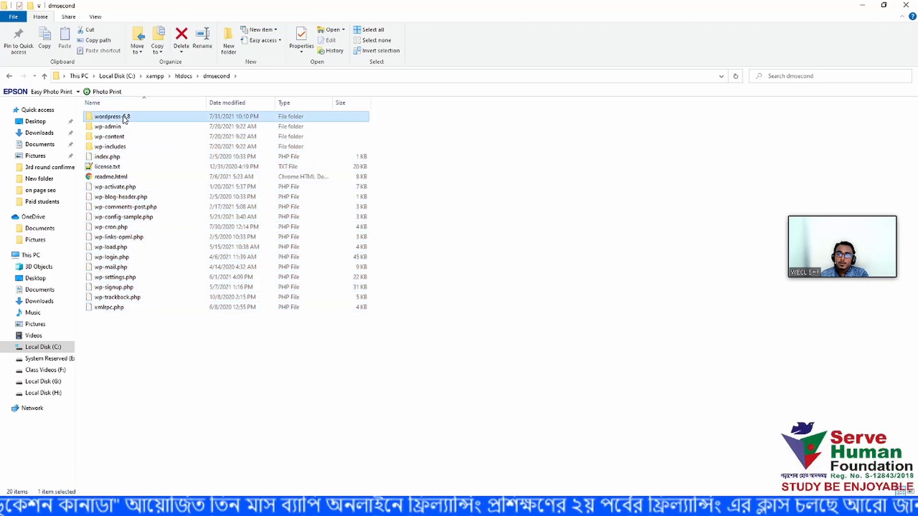
{"action": "key", "text": "Delete"}
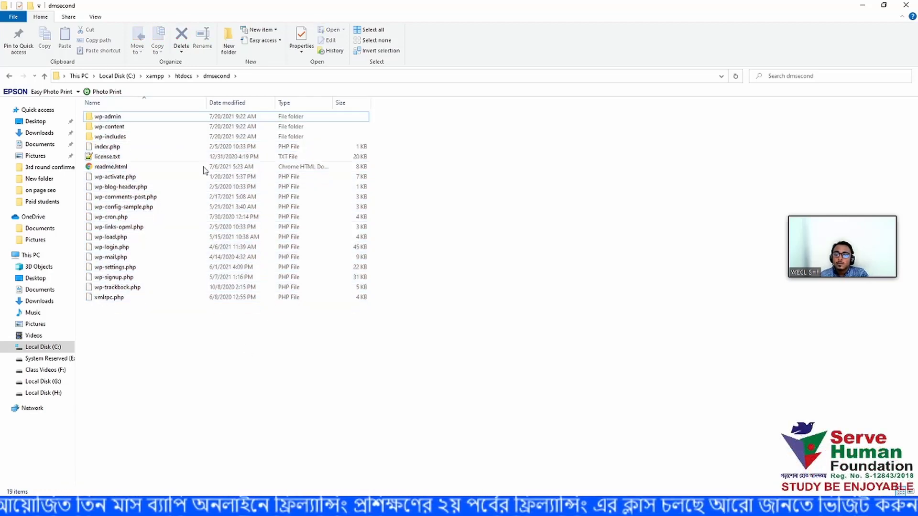
{"action": "left_click_drag", "start_coordinate": [185, 379], "coordinate": [123, 116]}
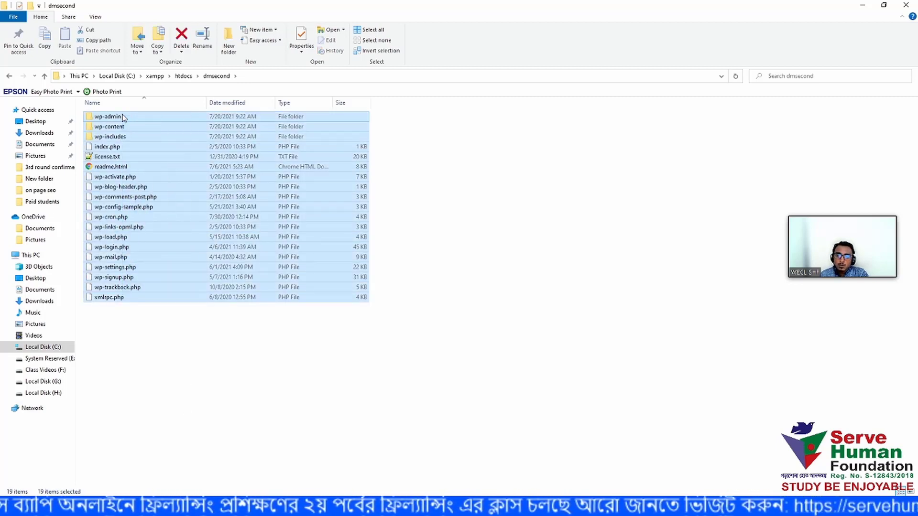
{"action": "key", "text": "Delete"}
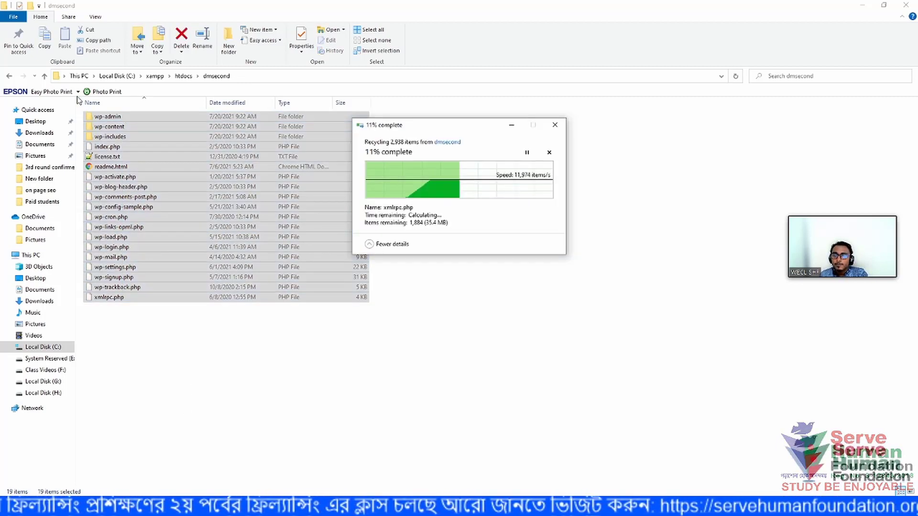
- Return to htdocs and minimize File Explorer
{"action": "left_click", "coordinate": [44, 77]}
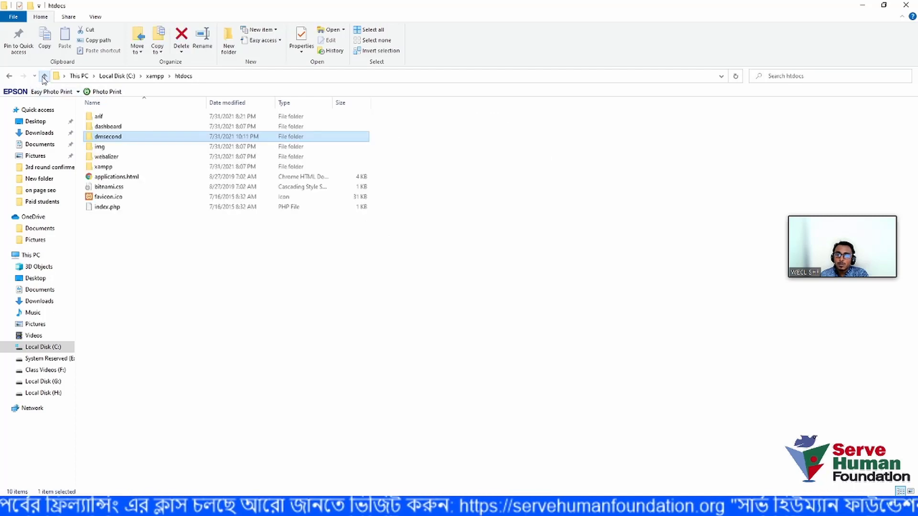
{"action": "double_click", "coordinate": [137, 138]}
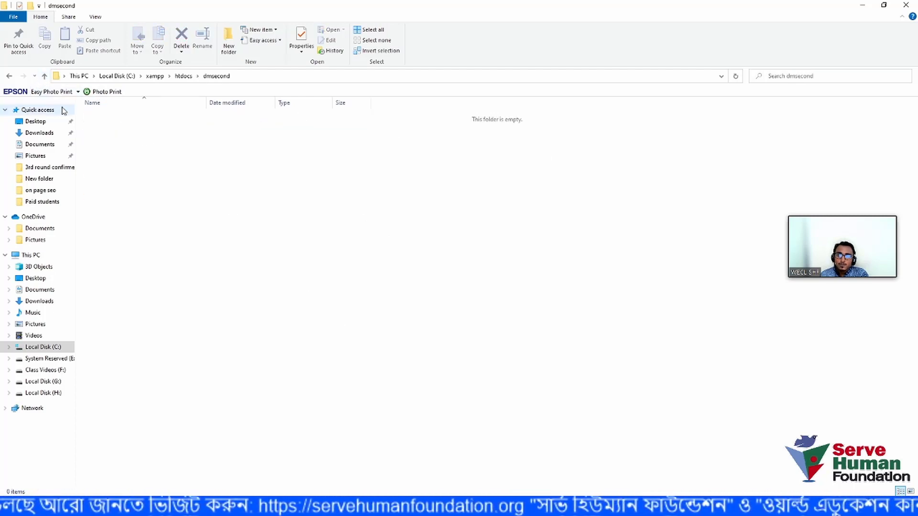
{"action": "left_click", "coordinate": [44, 77]}
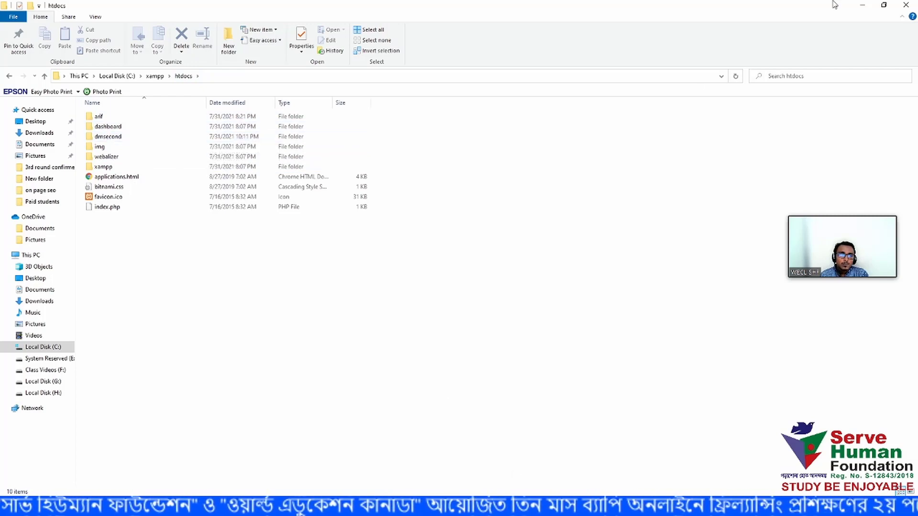
{"action": "left_click", "coordinate": [860, 5]}
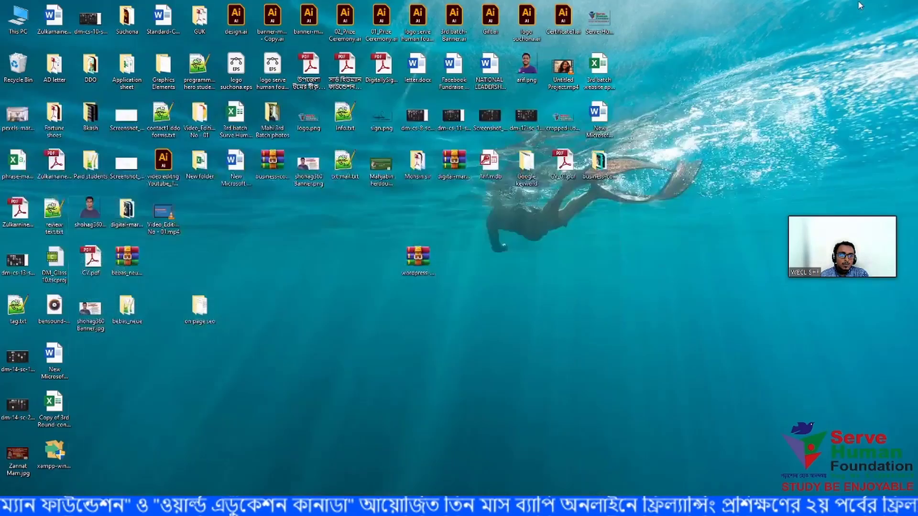
- Copy wordpress-5.8.zip from the desktop and reopen dmsecond in Explorer
{"action": "right_click", "coordinate": [409, 260]}
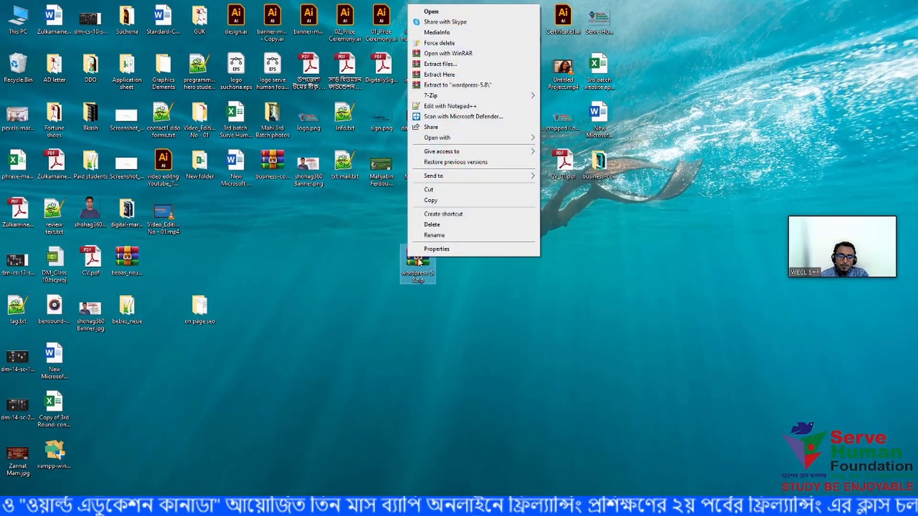
{"action": "left_click", "coordinate": [437, 203]}
{"action": "mouse_move", "coordinate": [175, 506]}
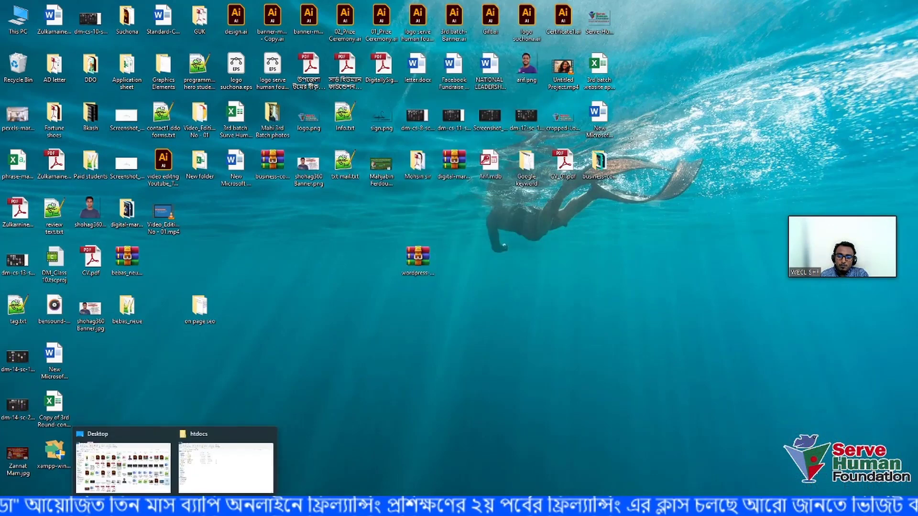
{"action": "left_click", "coordinate": [265, 470]}
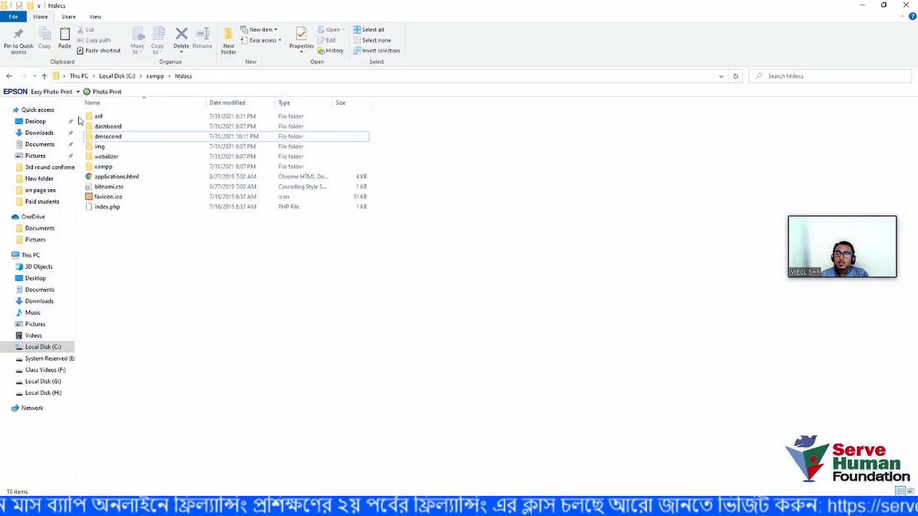
{"action": "double_click", "coordinate": [124, 140]}
- Paste wordpress-5.8.zip into dmsecond and extract it into a wordpress-5.8 folder
{"action": "right_click", "coordinate": [131, 168]}
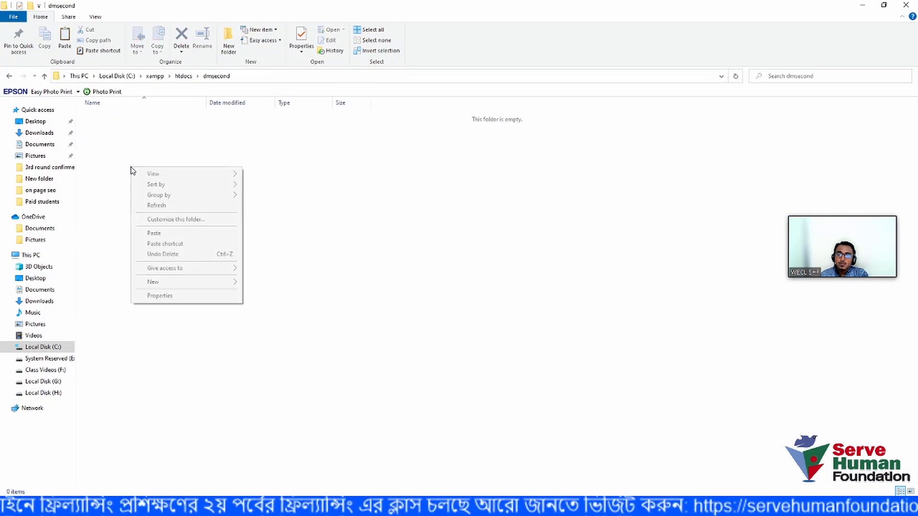
{"action": "left_click", "coordinate": [171, 236]}
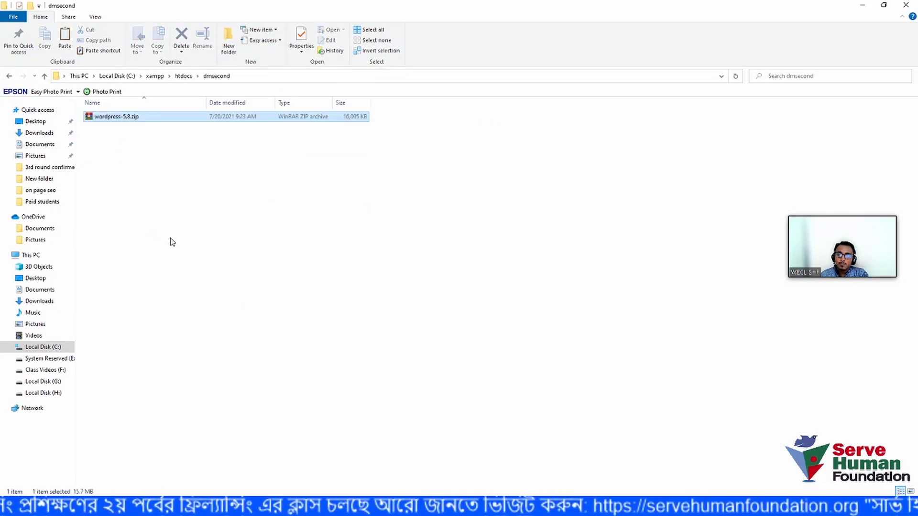
{"action": "right_click", "coordinate": [132, 123]}
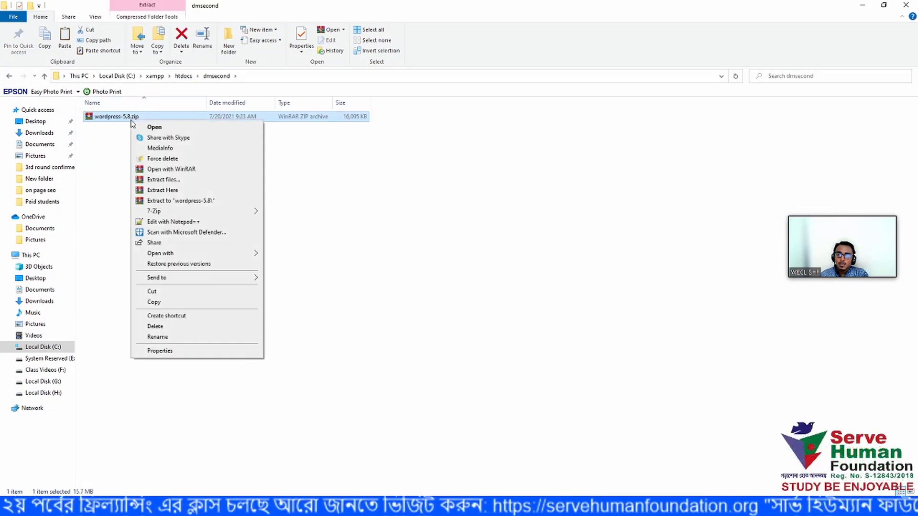
{"action": "left_click", "coordinate": [162, 180]}
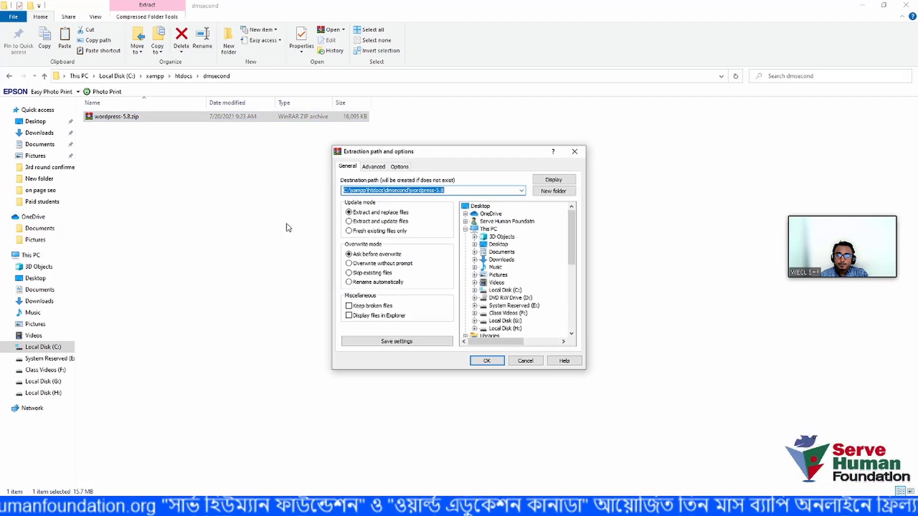
{"action": "left_click", "coordinate": [491, 361]}
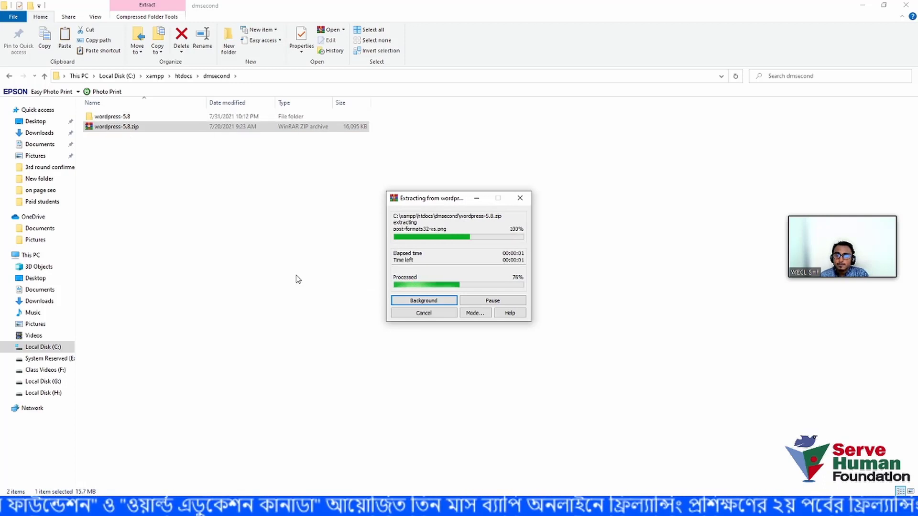
- Delete the pasted wordpress-5.8.zip archive
{"action": "left_click", "coordinate": [127, 129]}
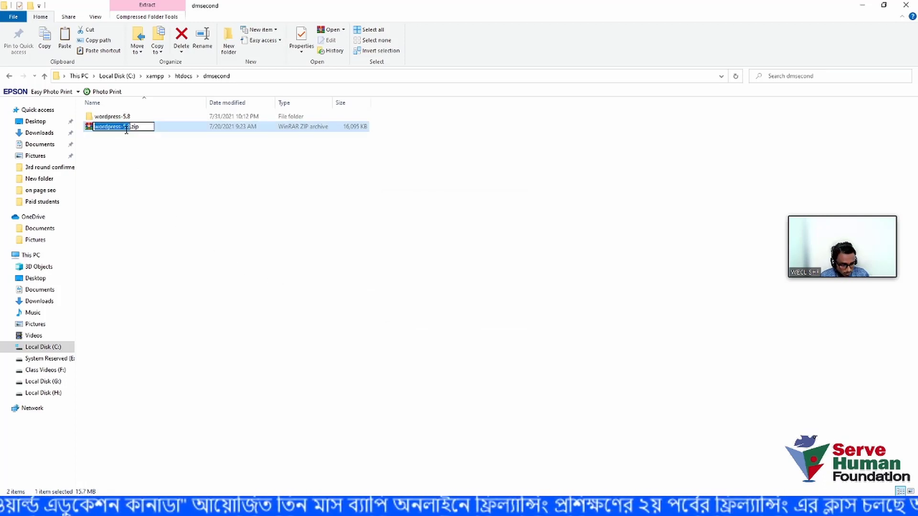
{"action": "key", "text": "BackSpace"}
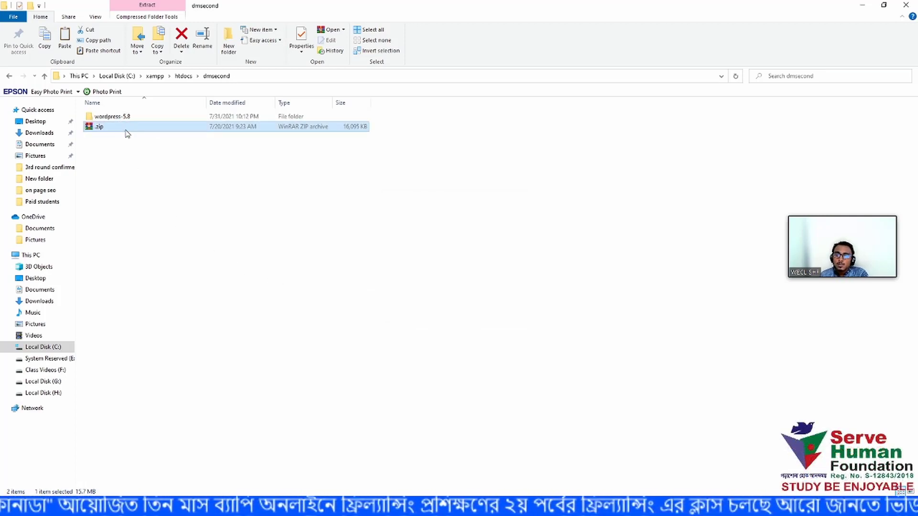
{"action": "key", "text": "Delete"}
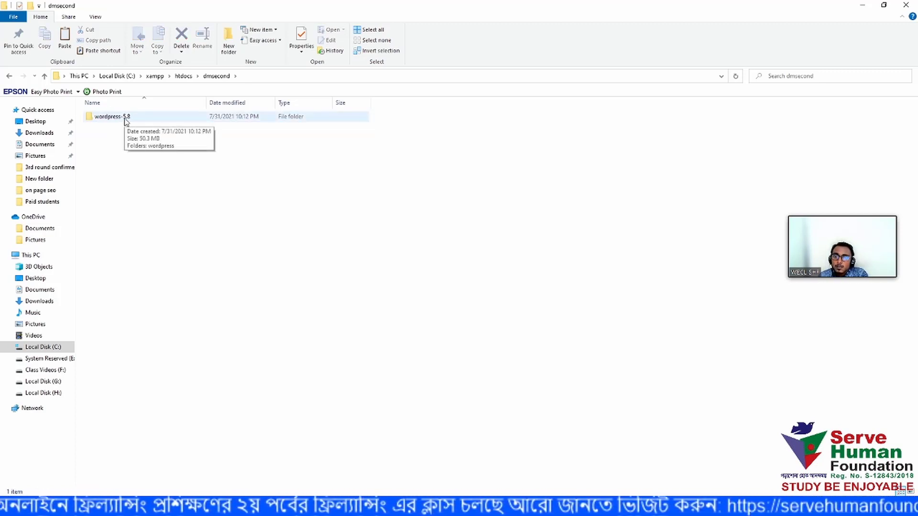
- Cut all 19 files from wordpress-5.8\wordpress and return to dmsecond
{"action": "double_click", "coordinate": [112, 116]}
{"action": "double_click", "coordinate": [125, 119]}
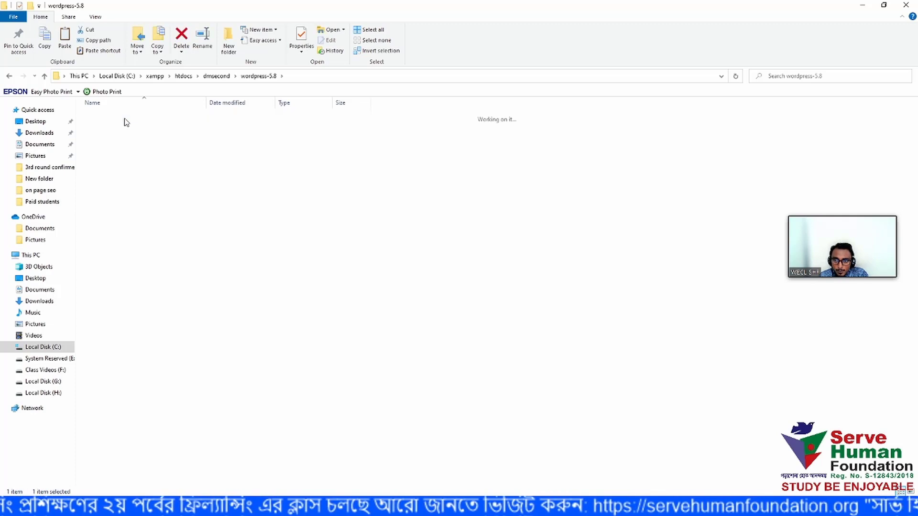
{"action": "left_click_drag", "start_coordinate": [167, 332], "coordinate": [117, 118]}
{"action": "right_click", "coordinate": [117, 118]}
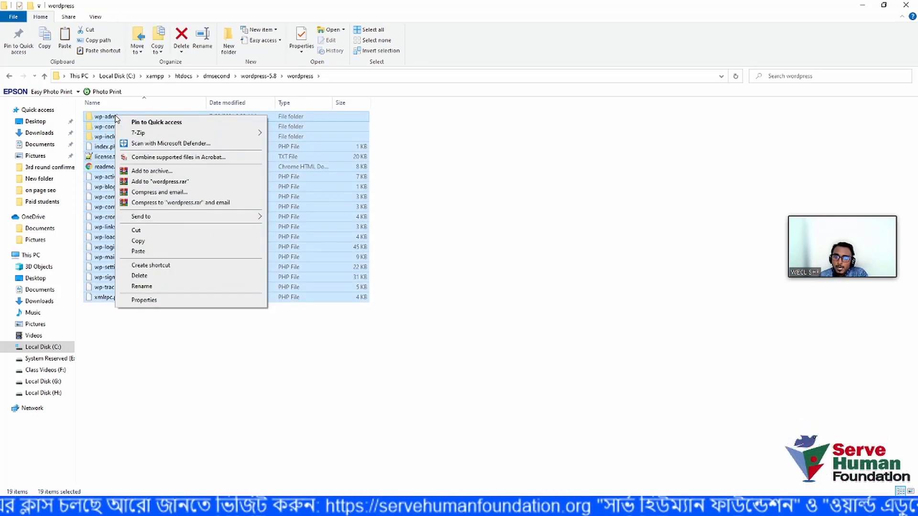
{"action": "left_click", "coordinate": [143, 231]}
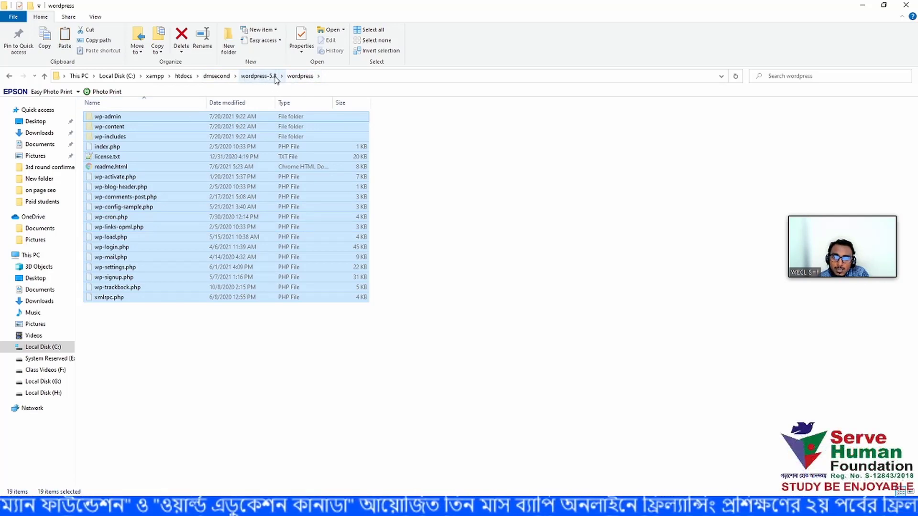
{"action": "left_click", "coordinate": [216, 76]}
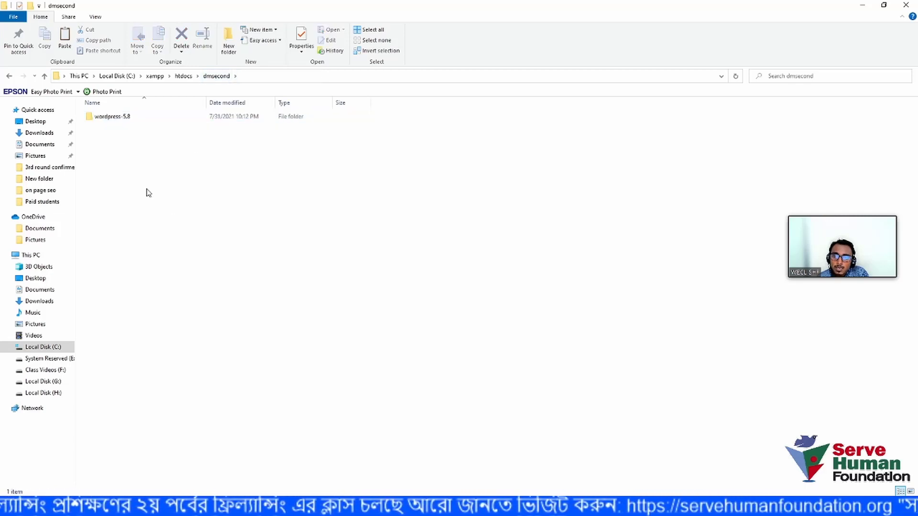
- Paste the WordPress files into the dmsecond folder
{"action": "right_click", "coordinate": [176, 203]}
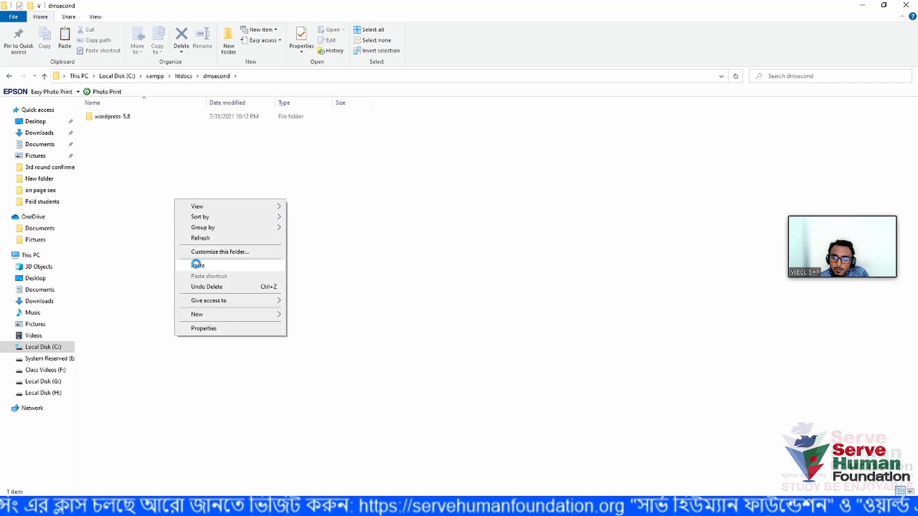
{"action": "key", "text": "Escape"}
{"action": "key", "text": "ctrl+v"}
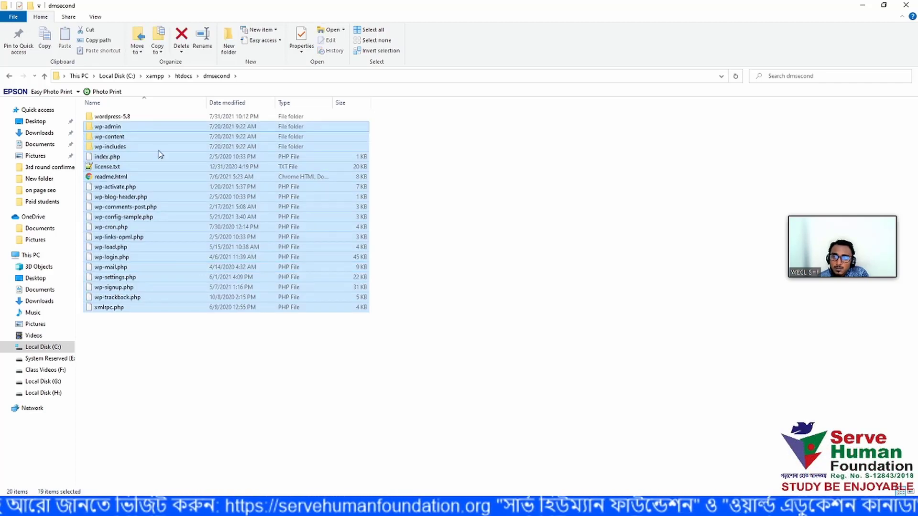
{"action": "left_click", "coordinate": [393, 388]}
- Confirm the wordpress-5.8 folder is empty, then delete it from dmsecond
{"action": "double_click", "coordinate": [154, 117]}
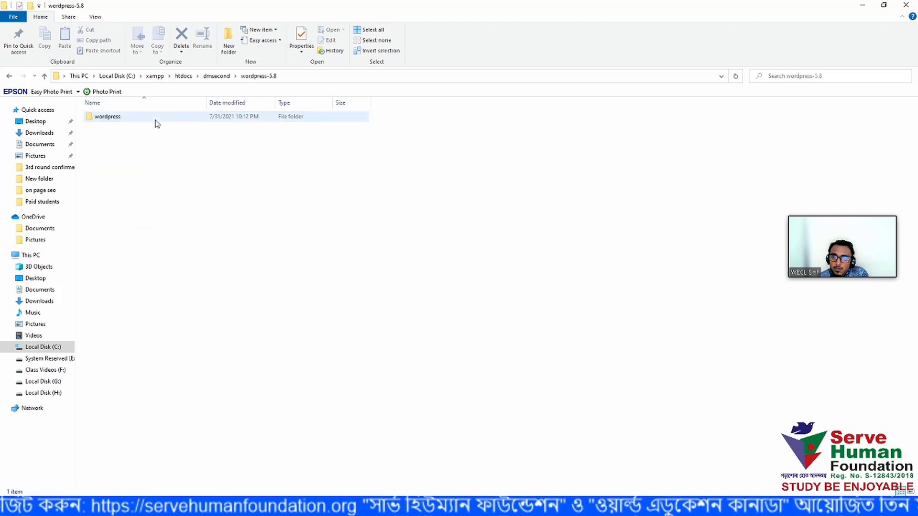
{"action": "left_click", "coordinate": [154, 120]}
{"action": "double_click", "coordinate": [155, 123]}
{"action": "left_click", "coordinate": [44, 75]}
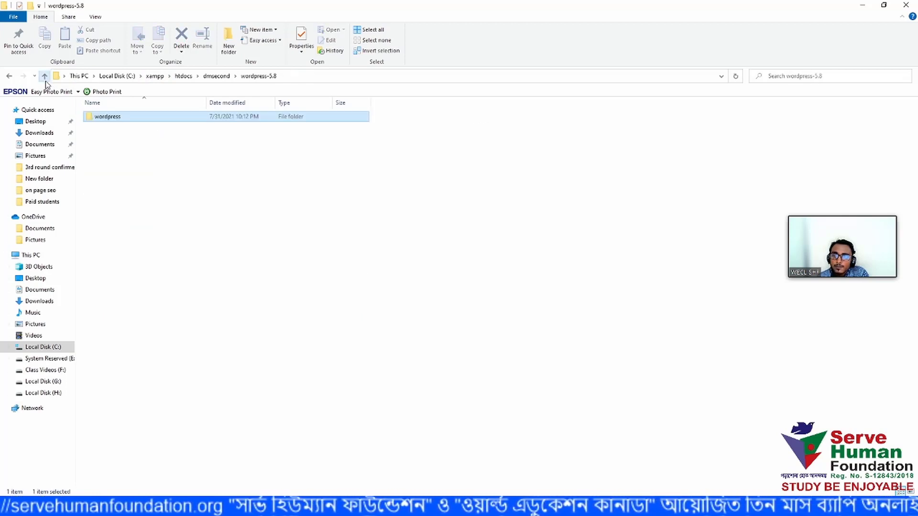
{"action": "double_click", "coordinate": [108, 117]}
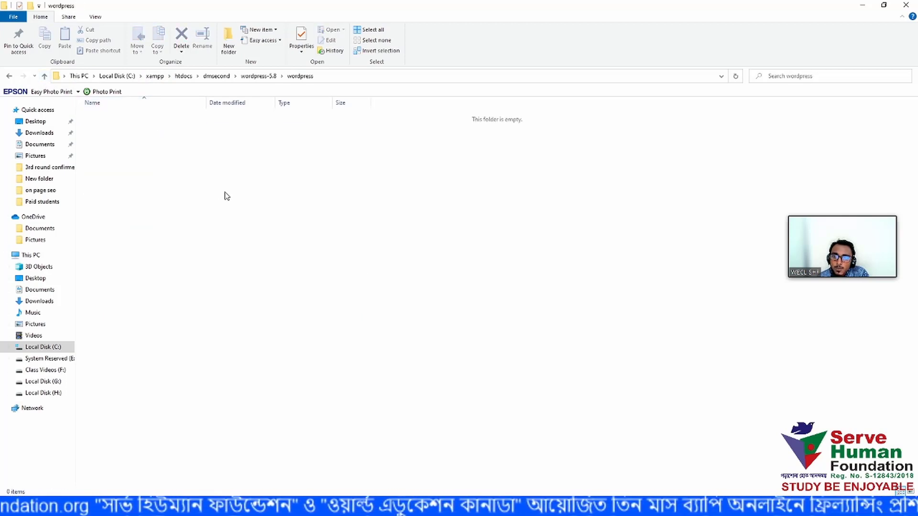
{"action": "left_click", "coordinate": [45, 76]}
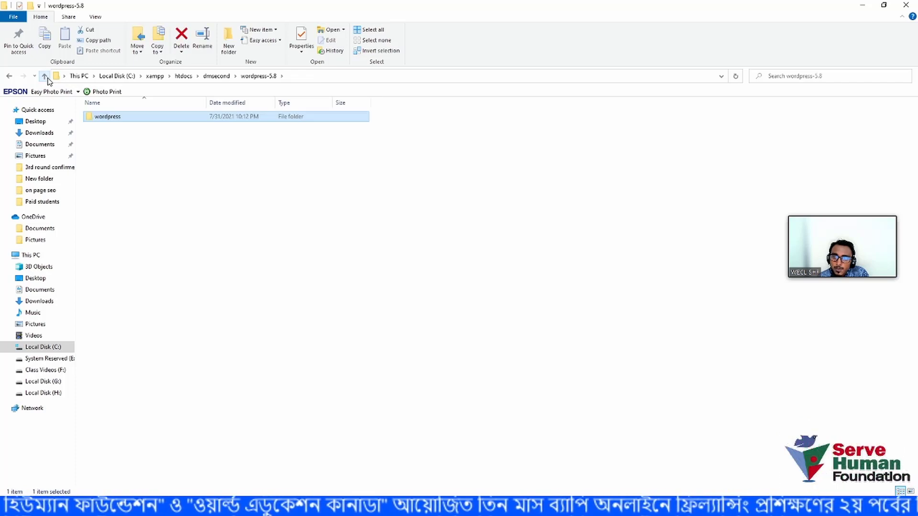
{"action": "left_click", "coordinate": [45, 76]}
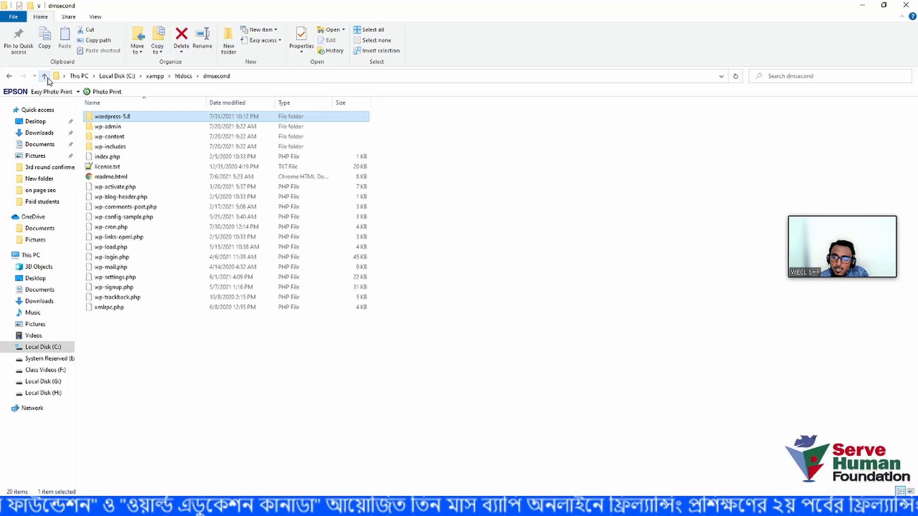
{"action": "left_click", "coordinate": [207, 410]}
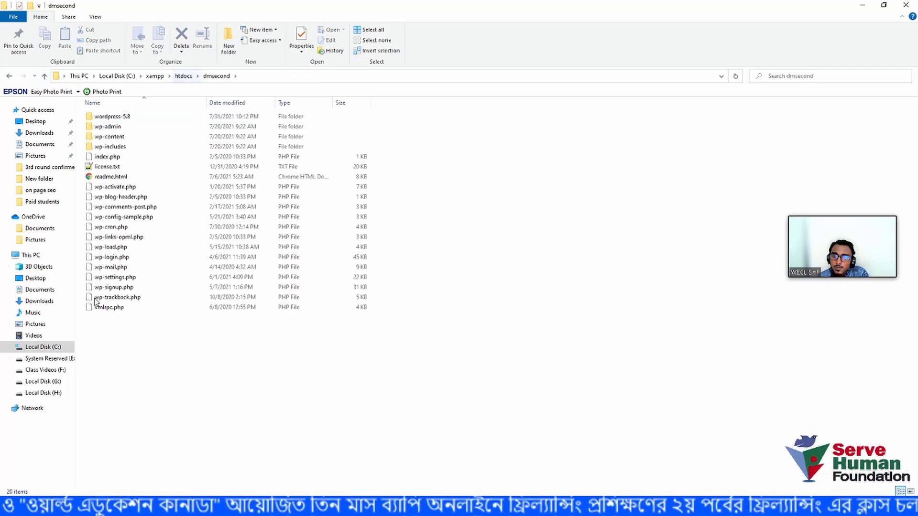
{"action": "left_click", "coordinate": [102, 119]}
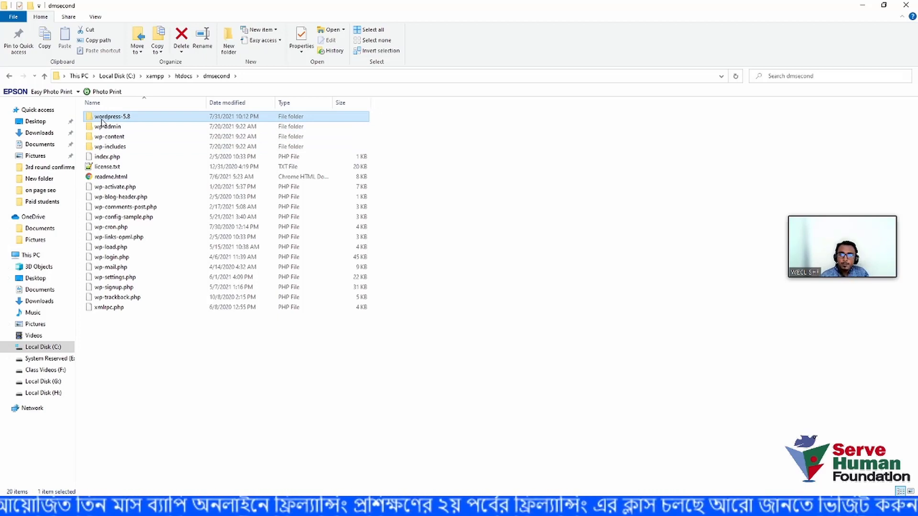
{"action": "key", "text": "Delete"}
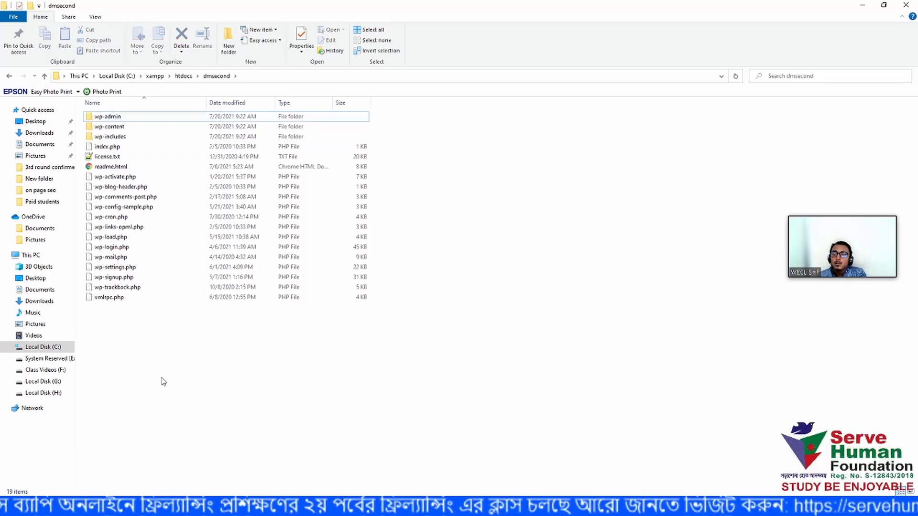
- Re-open C:\xampp\htdocs\dmsecond to verify the files, then bring up the Start app list
{"action": "left_click_drag", "start_coordinate": [153, 366], "coordinate": [102, 132]}
{"action": "left_click", "coordinate": [242, 372]}
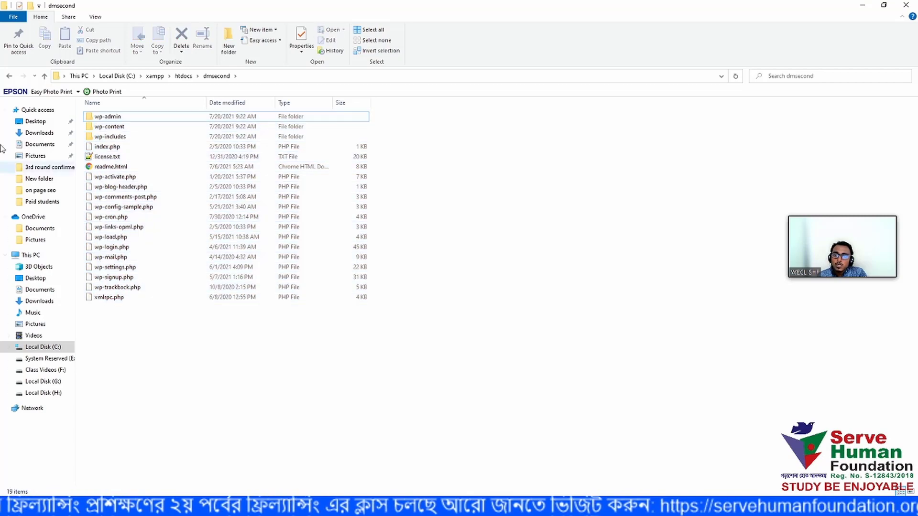
{"action": "left_click", "coordinate": [45, 76]}
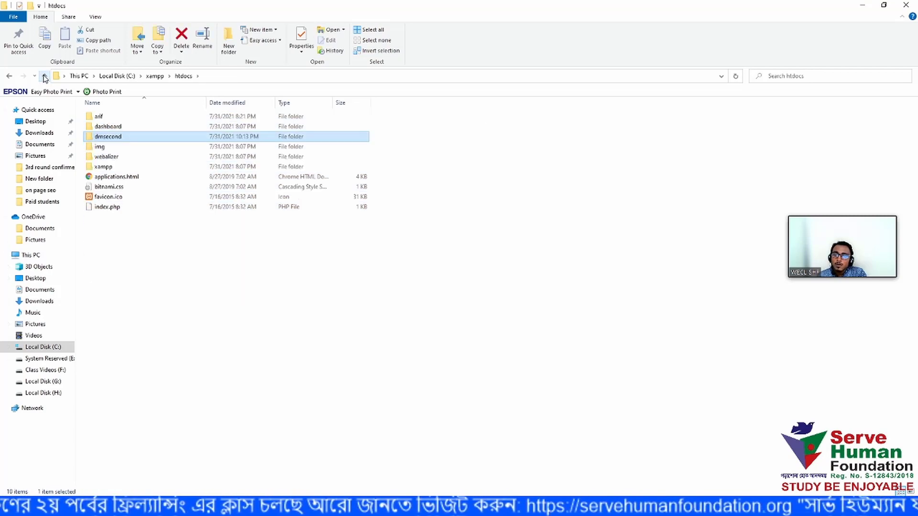
{"action": "left_click", "coordinate": [66, 346]}
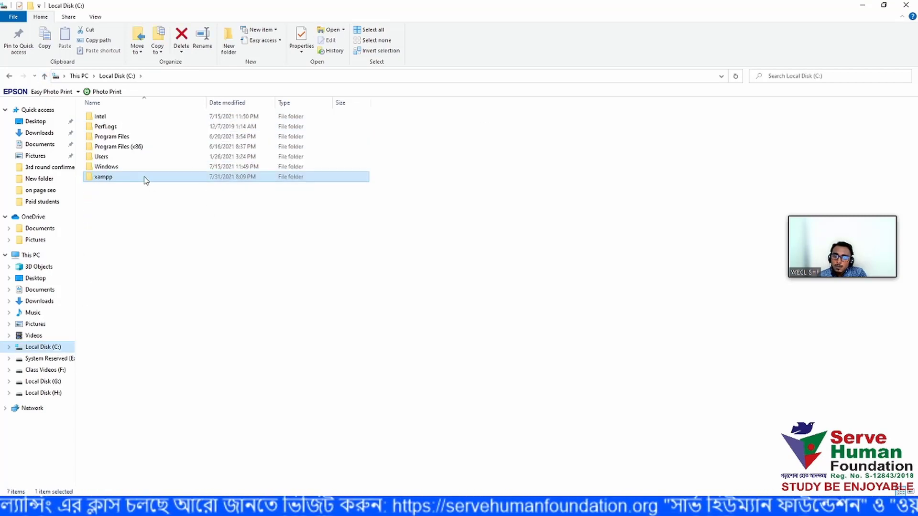
{"action": "double_click", "coordinate": [145, 180]}
{"action": "double_click", "coordinate": [126, 169]}
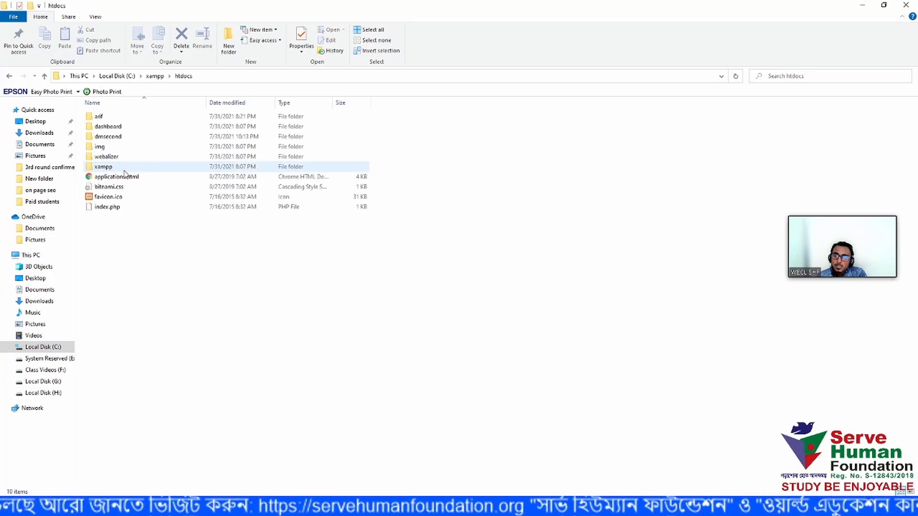
{"action": "double_click", "coordinate": [121, 138]}
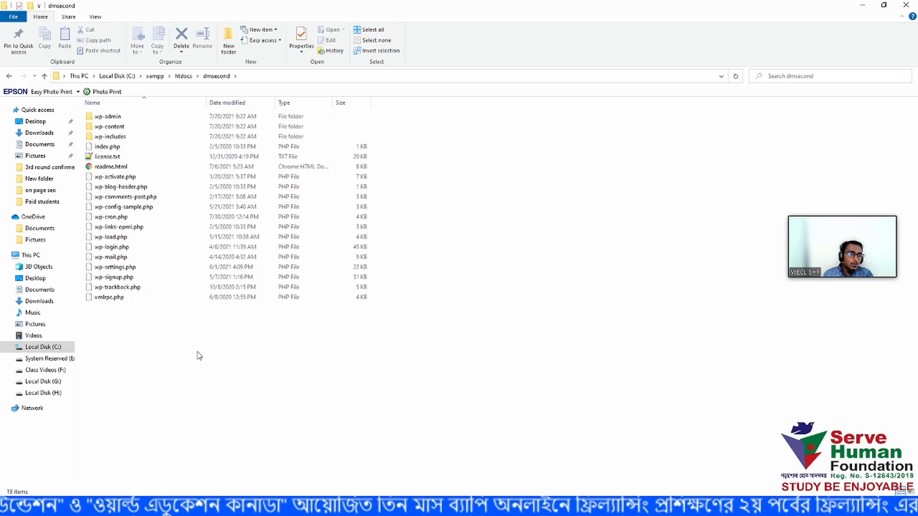
{"action": "left_click", "coordinate": [11, 506]}
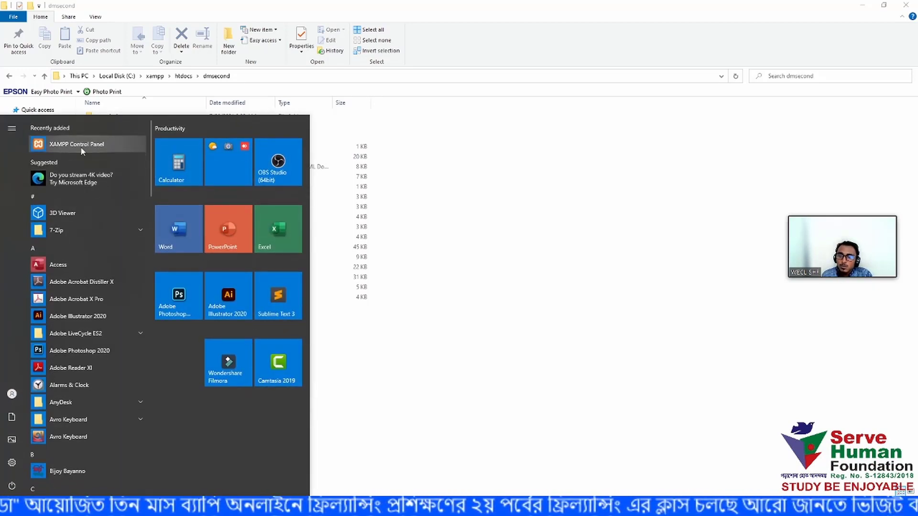
{"action": "scroll", "coordinate": [138, 286], "scroll_direction": "down", "scroll_amount": 20}
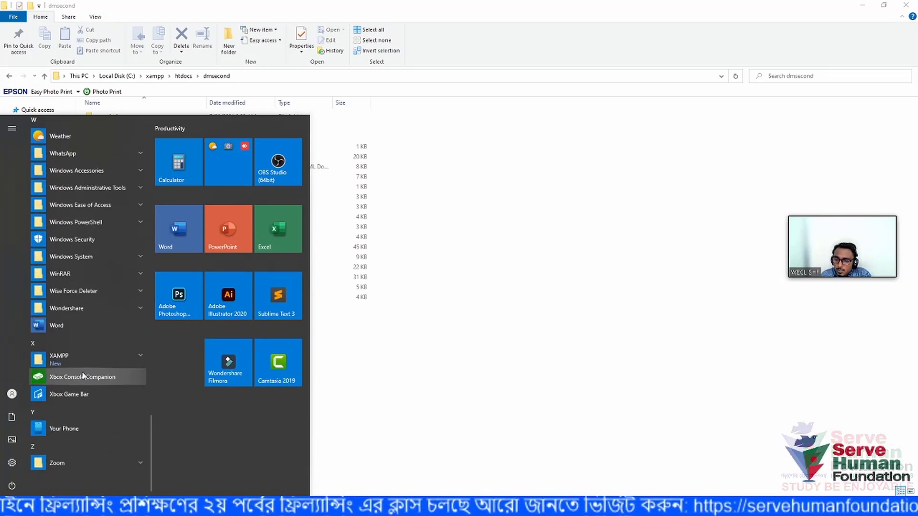
- Launch XAMPP Control Panel, start Apache and MySQL, then minimize the panel
{"action": "left_click", "coordinate": [108, 357]}
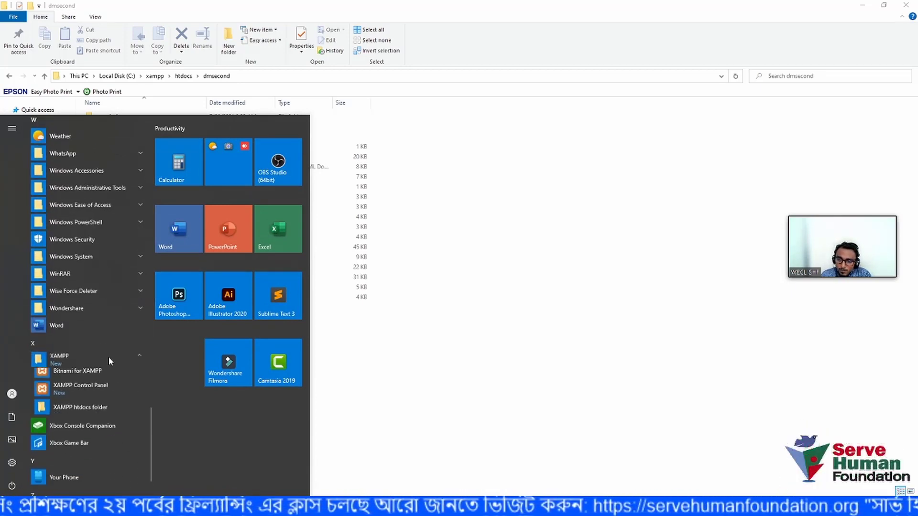
{"action": "left_click", "coordinate": [93, 390]}
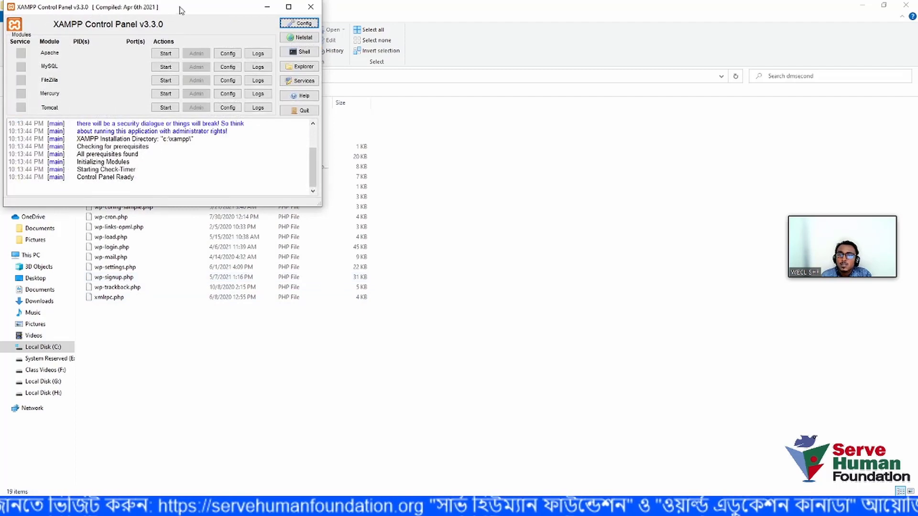
{"action": "left_click_drag", "start_coordinate": [185, 12], "coordinate": [502, 167]}
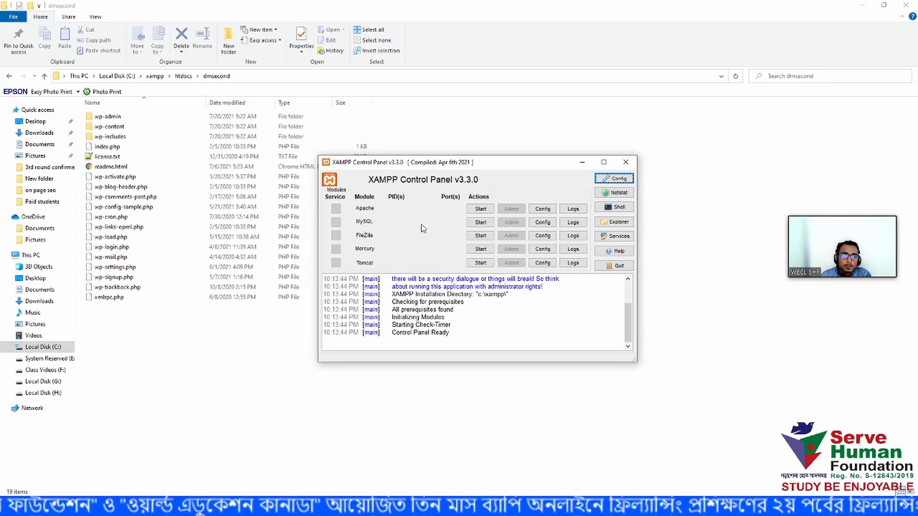
{"action": "left_click", "coordinate": [481, 209]}
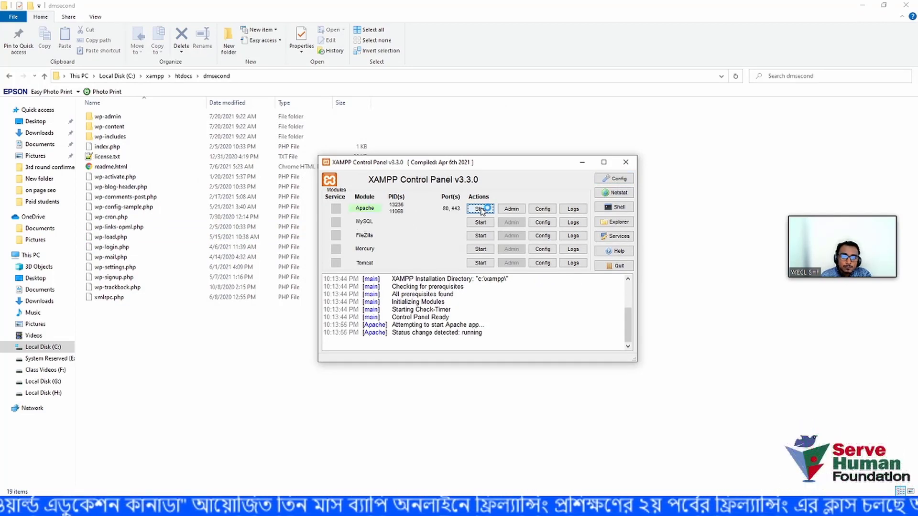
{"action": "left_click", "coordinate": [480, 223]}
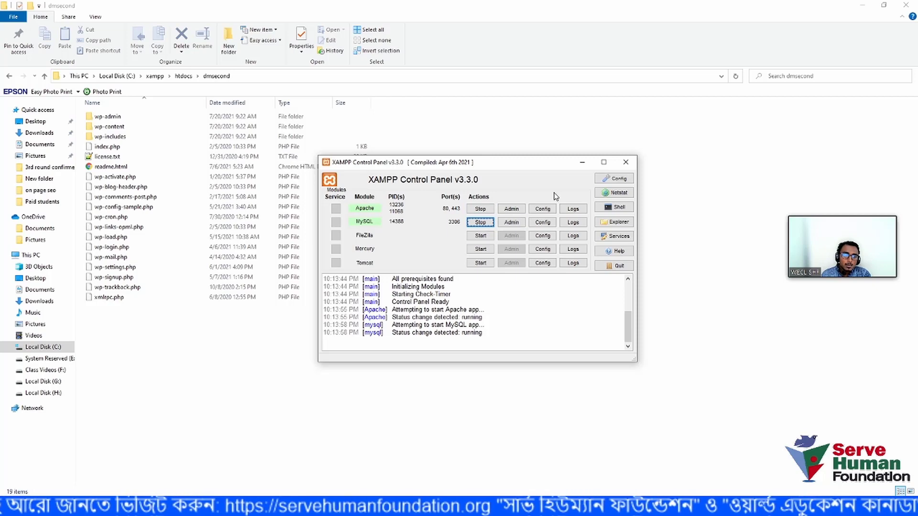
{"action": "left_click", "coordinate": [583, 162]}
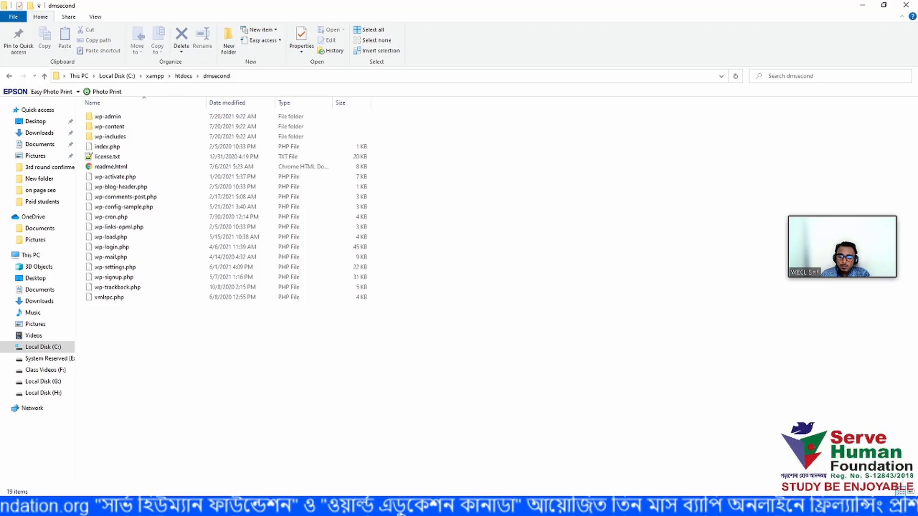
- In Chrome, close all tabs to the right of the Facebook group tab
{"action": "left_click", "coordinate": [149, 506]}
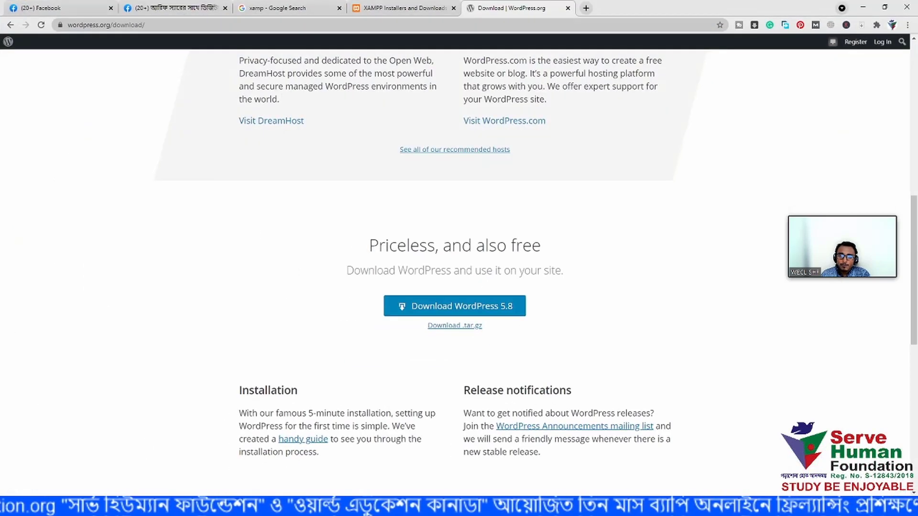
{"action": "left_click", "coordinate": [192, 14]}
{"action": "right_click", "coordinate": [191, 10]}
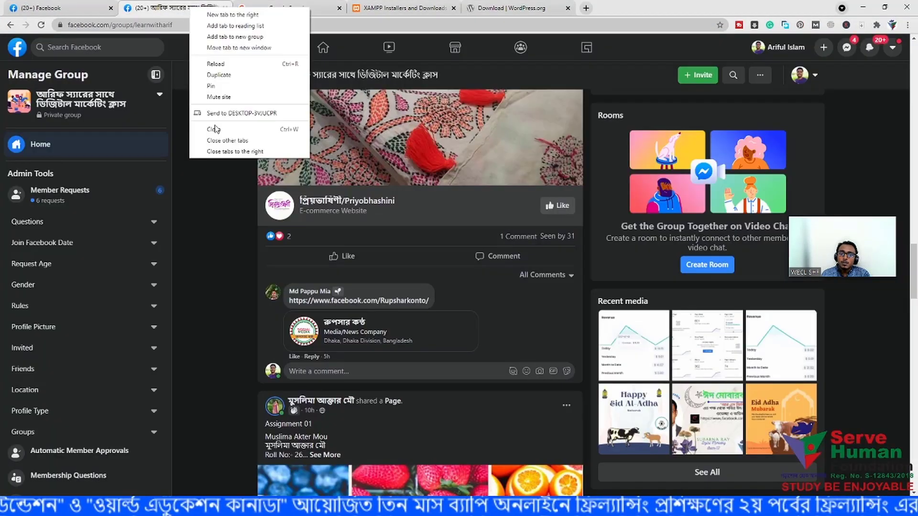
{"action": "left_click", "coordinate": [219, 153]}
- Load localhost/phpmyadmin in a new tab
{"action": "key", "text": "ctrl+t"}
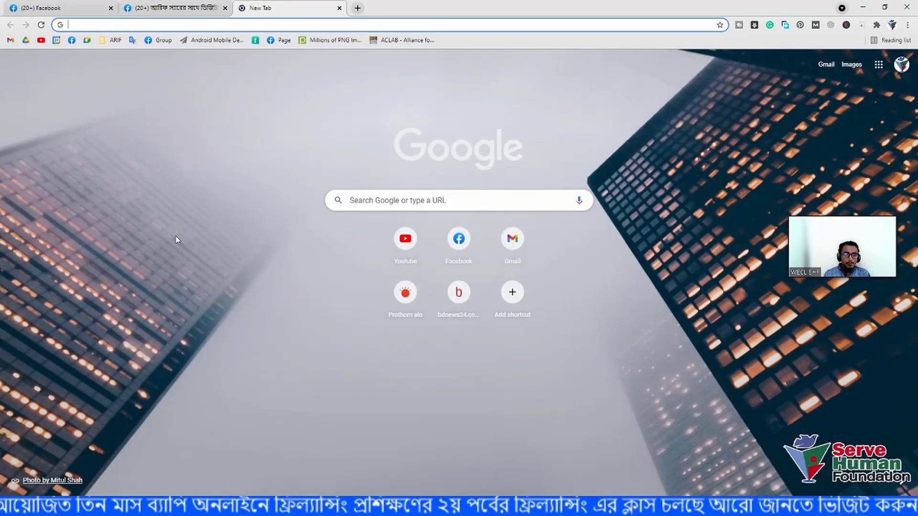
{"action": "type", "text": "local"}
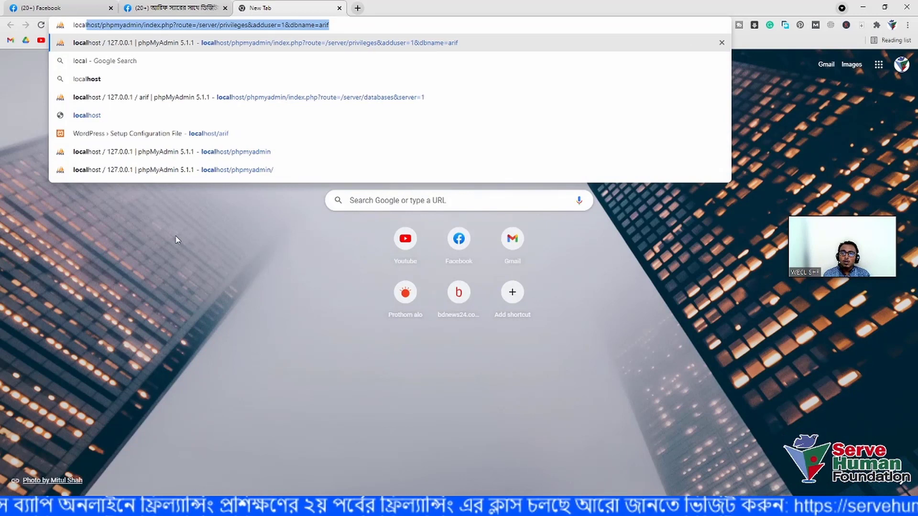
{"action": "type", "text": "host/"}
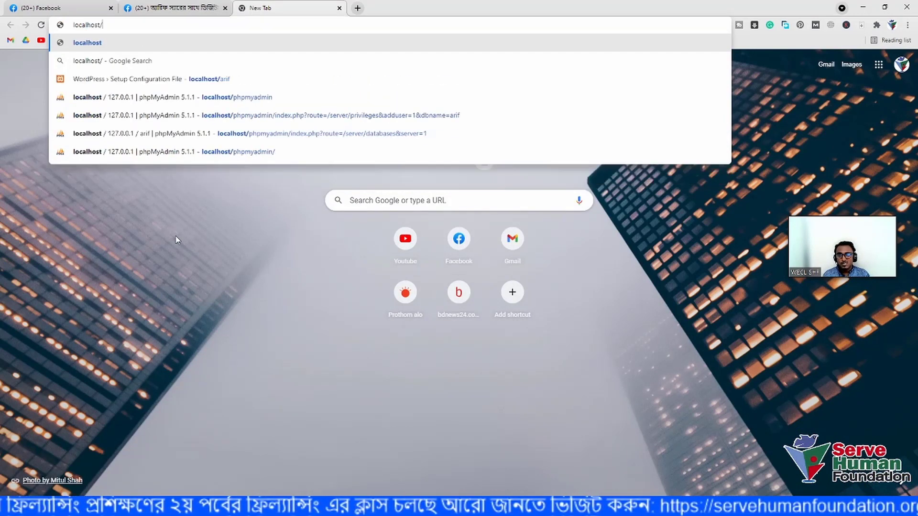
{"action": "type", "text": "php"}
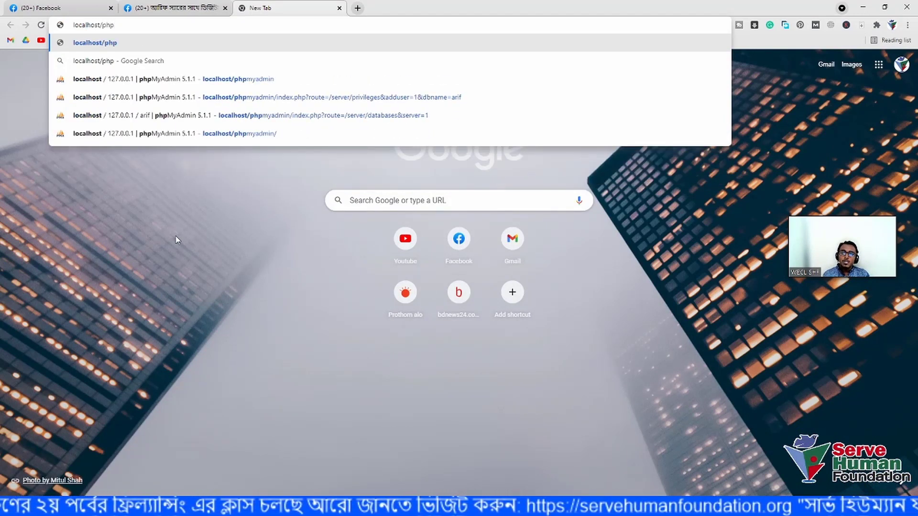
{"action": "type", "text": "myadmin"}
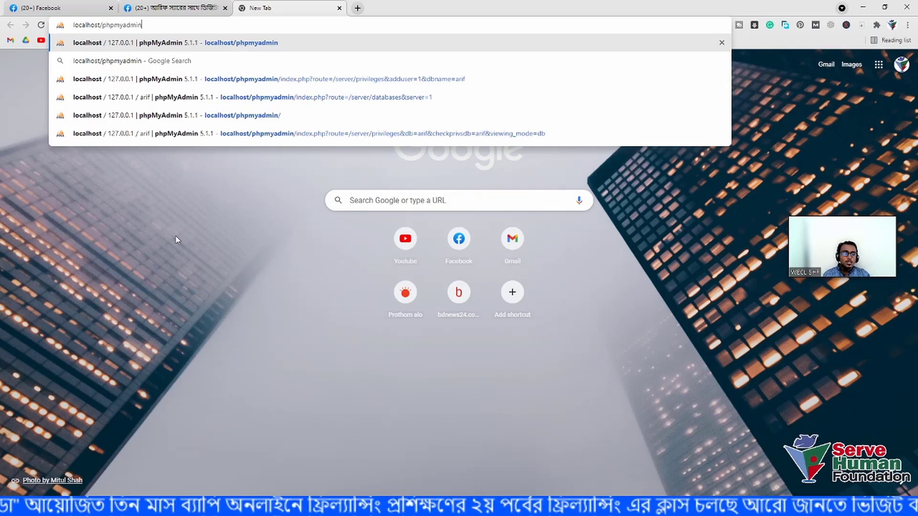
{"action": "key", "text": "Return"}
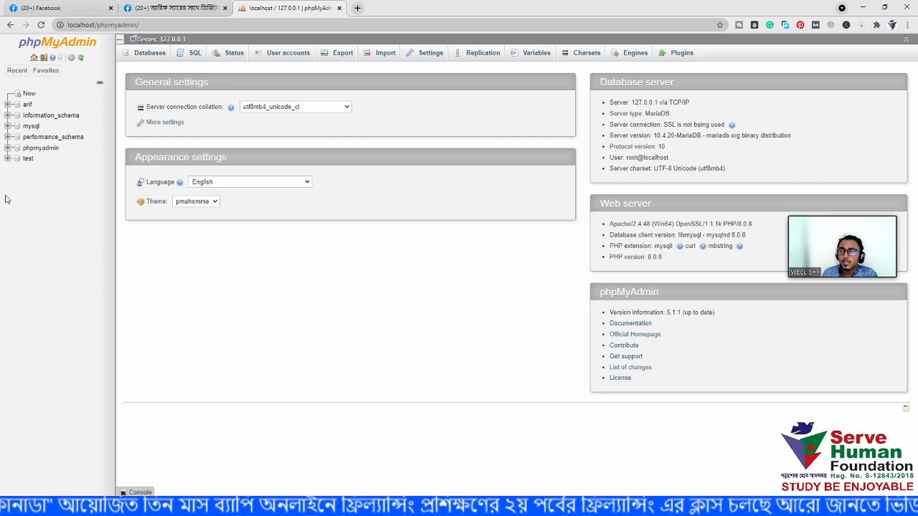
- Create a database named dmsecond after checking the folder name in htdocs
{"action": "left_click", "coordinate": [27, 95]}
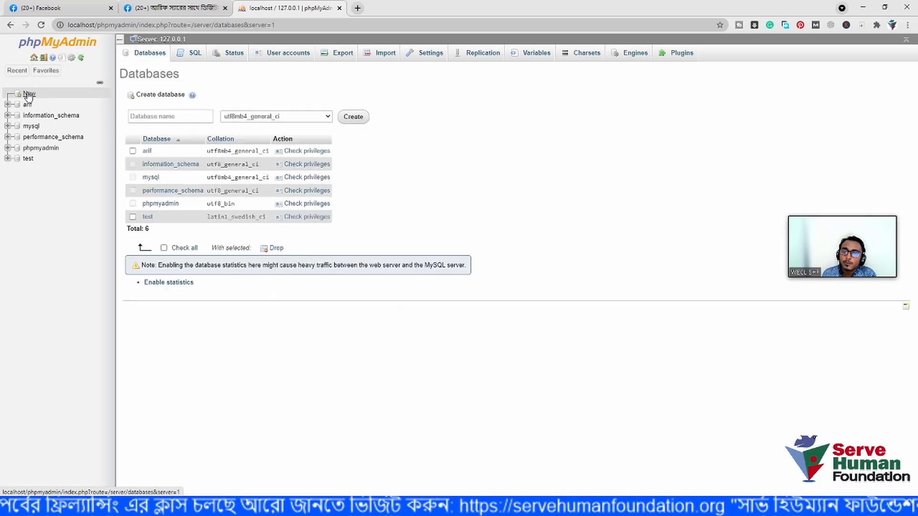
{"action": "left_click", "coordinate": [162, 115]}
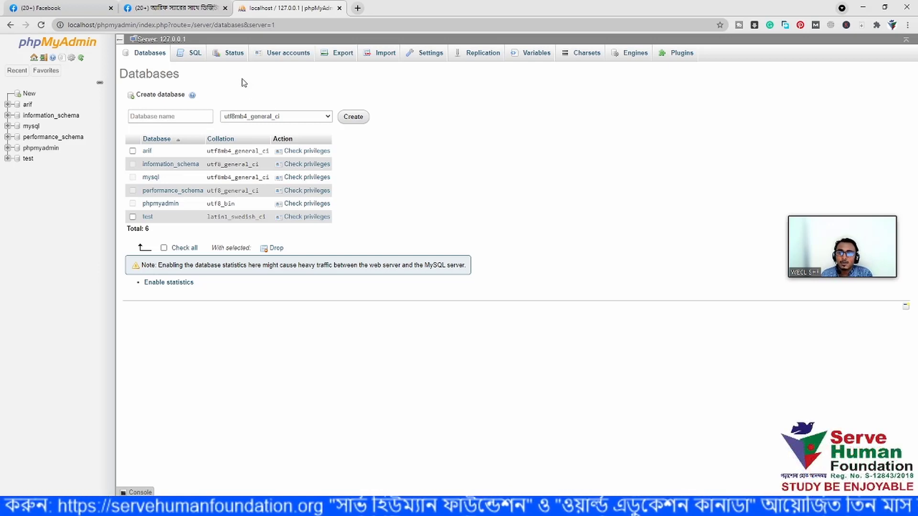
{"action": "left_click", "coordinate": [205, 115]}
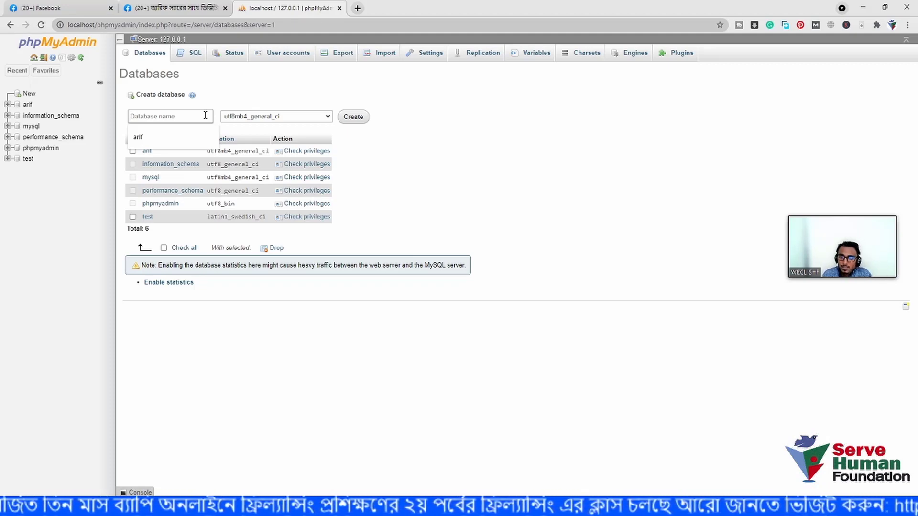
{"action": "type", "text": "dm"}
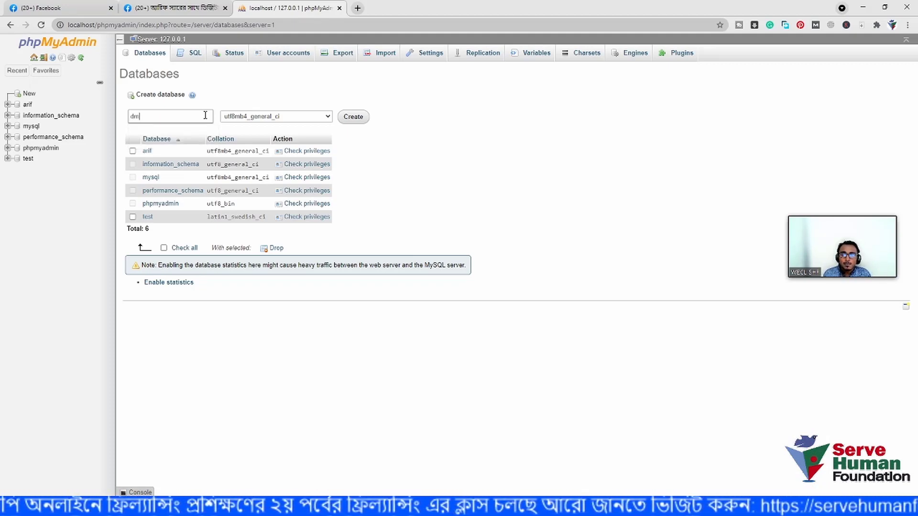
{"action": "type", "text": "second"}
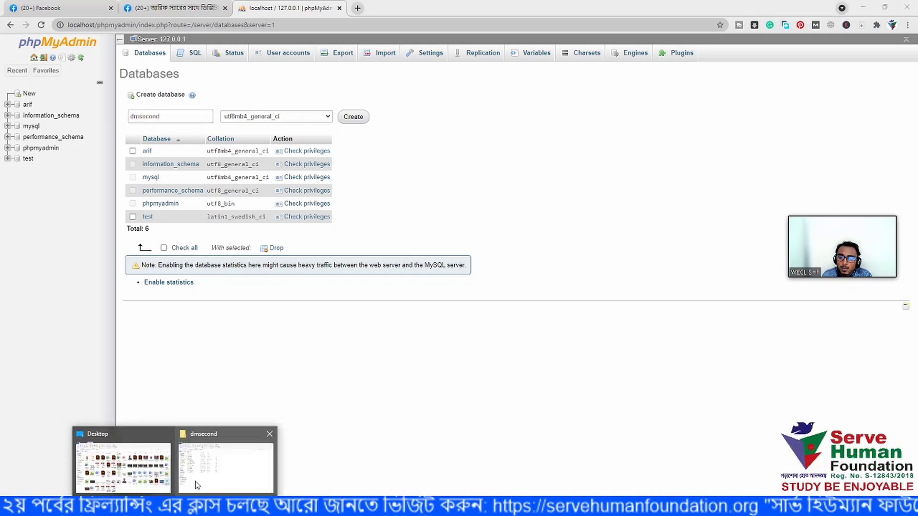
{"action": "left_click", "coordinate": [196, 463]}
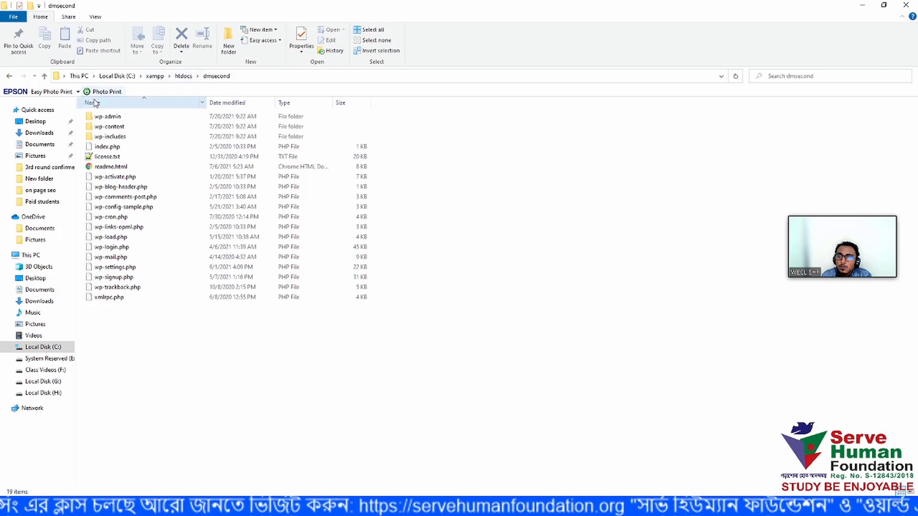
{"action": "left_click", "coordinate": [44, 76]}
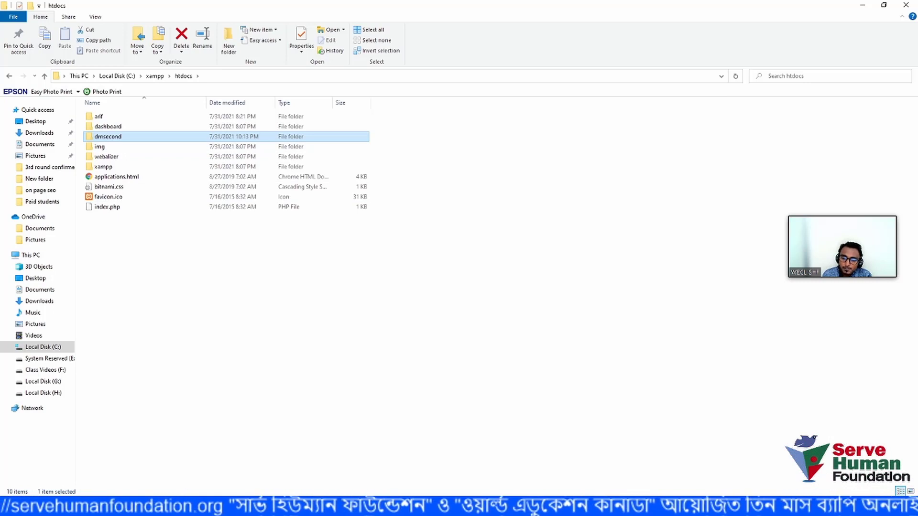
{"action": "key", "text": "alt+Tab"}
{"action": "left_click", "coordinate": [172, 116]}
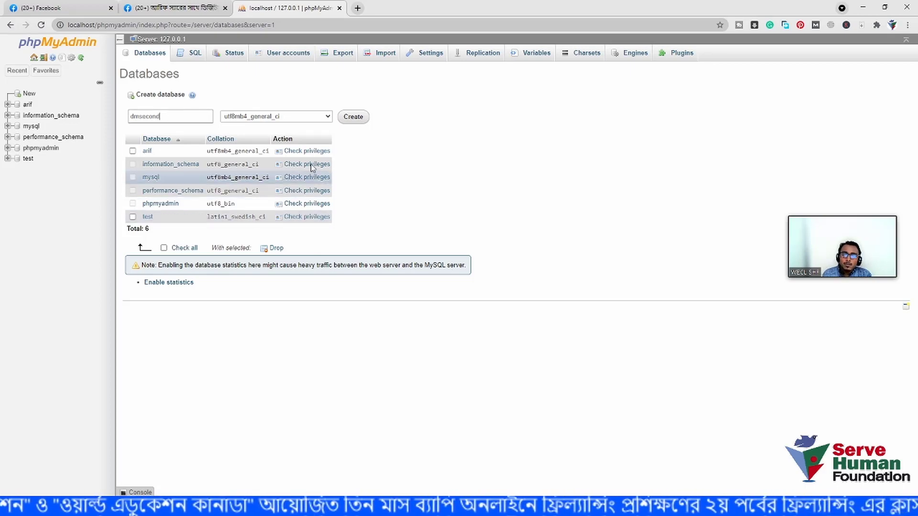
{"action": "left_click", "coordinate": [356, 116]}
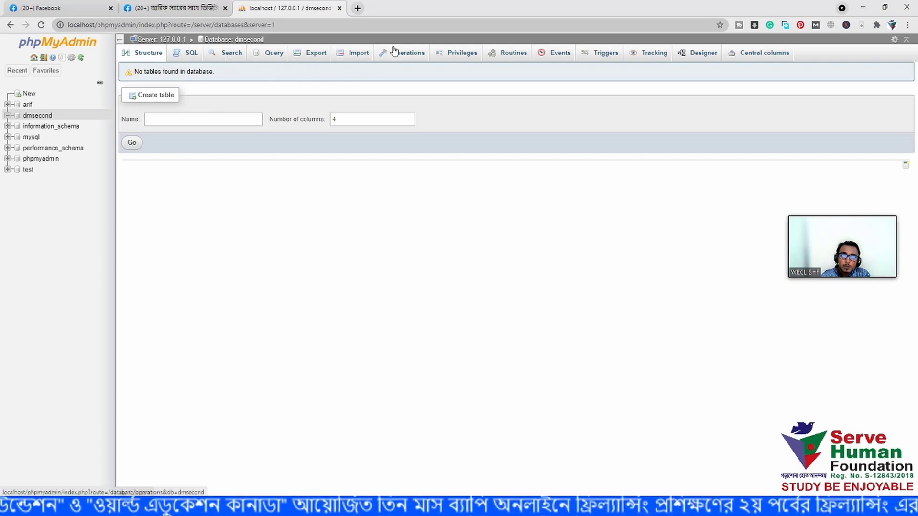
- From the dmsecond database's Privileges tab, start adding a new user account
{"action": "left_click", "coordinate": [449, 57]}
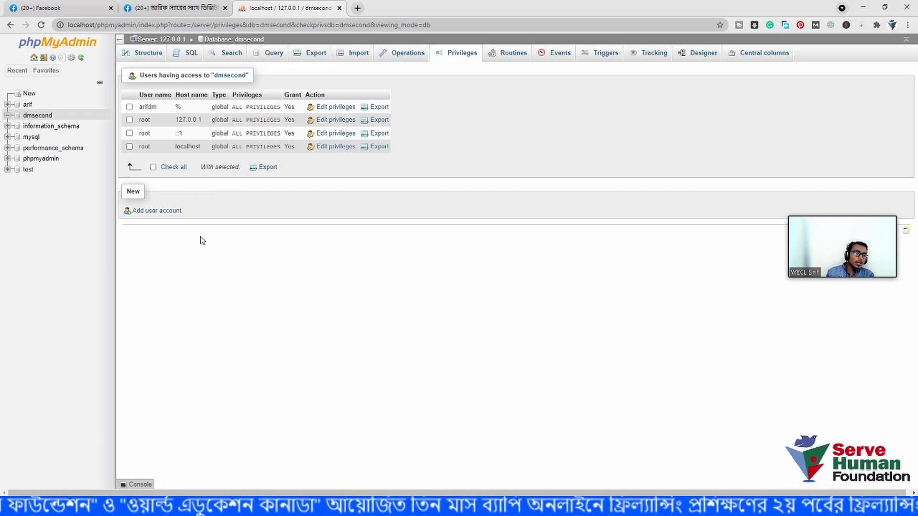
{"action": "left_click", "coordinate": [162, 210]}
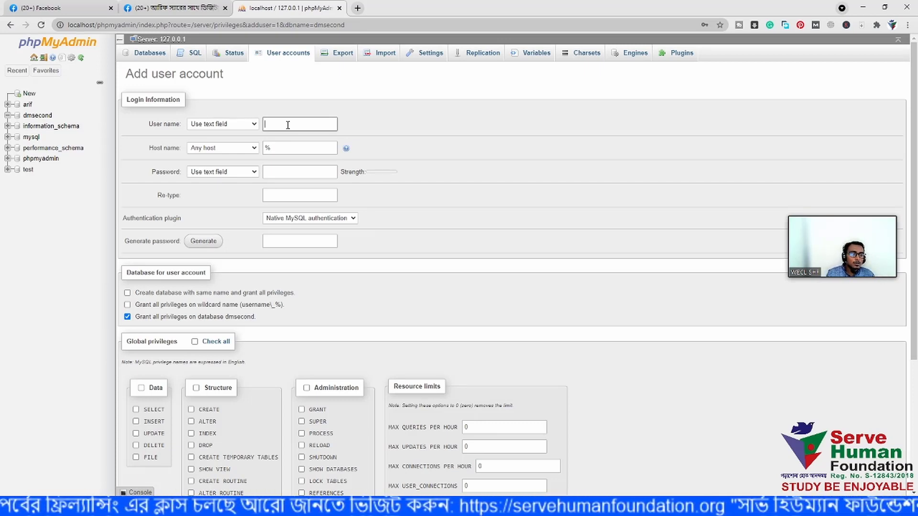
- Enter dmsecondclass as the user name with host Any host (%), leaving the password field focused
{"action": "type", "text": "dmsecond"}
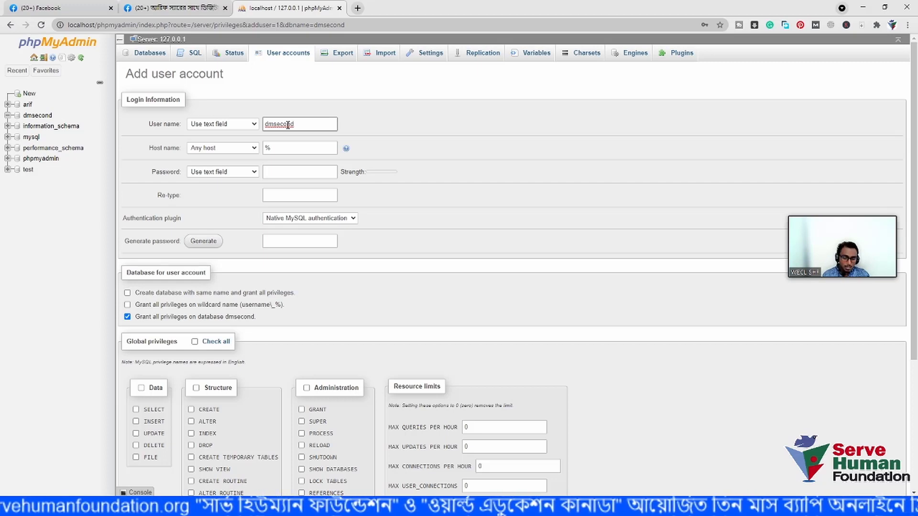
{"action": "left_click", "coordinate": [303, 150]}
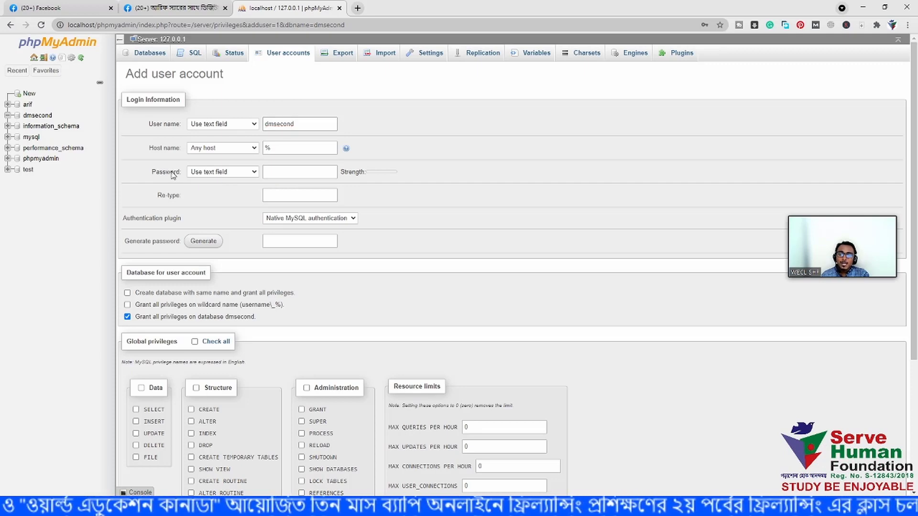
{"action": "left_click", "coordinate": [266, 173]}
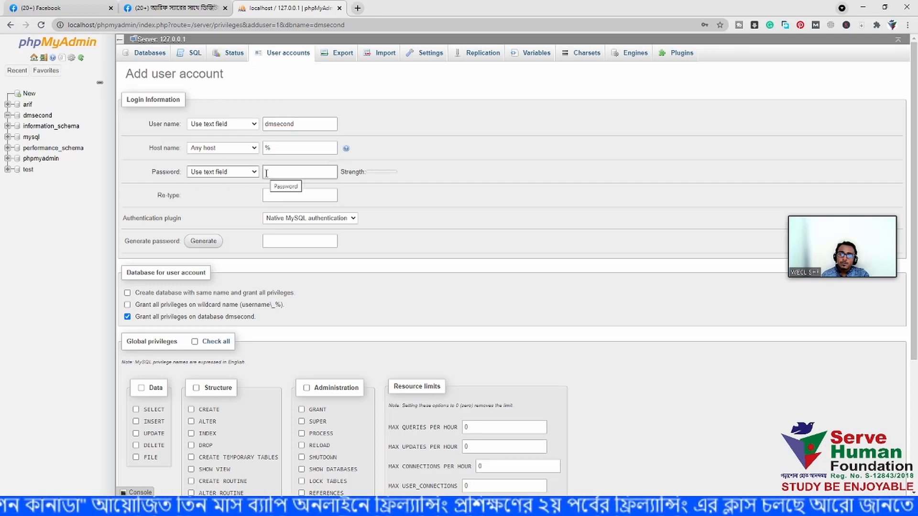
{"action": "left_click", "coordinate": [299, 126]}
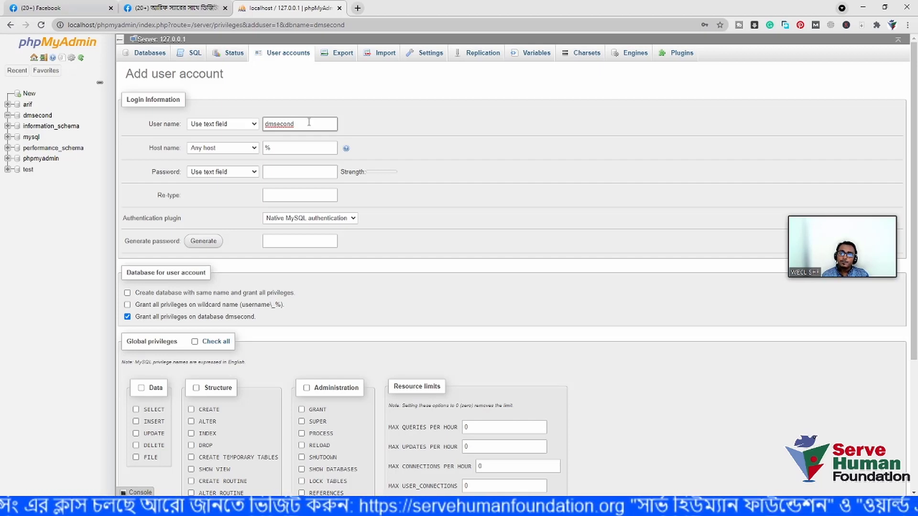
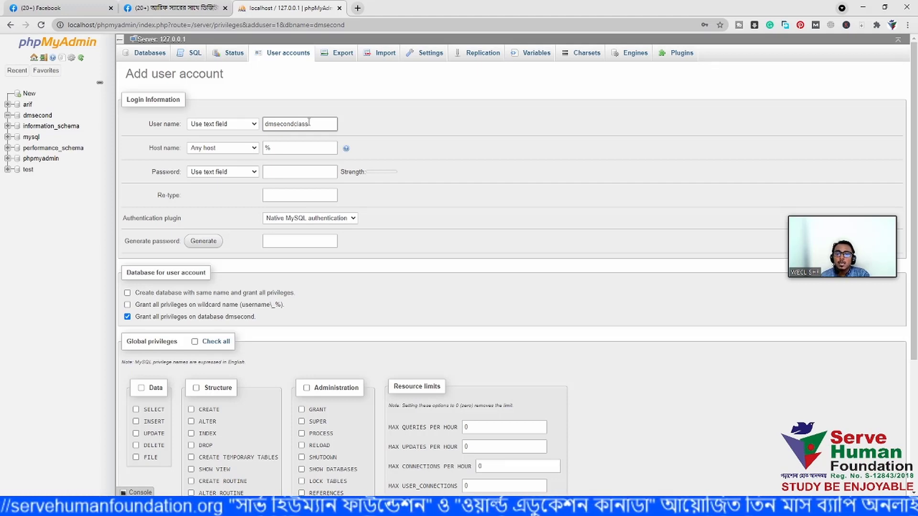
{"action": "left_click", "coordinate": [321, 149]}
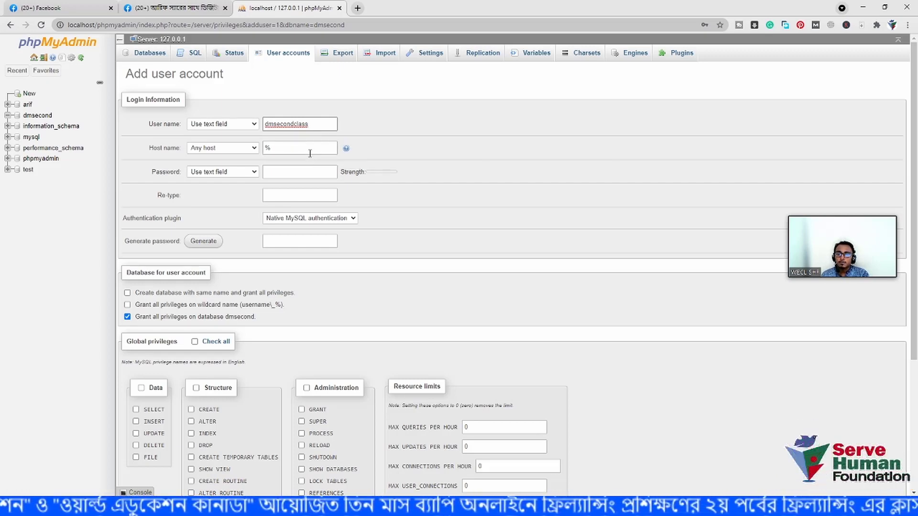
{"action": "left_click", "coordinate": [171, 177]}
{"action": "left_click", "coordinate": [271, 173]}
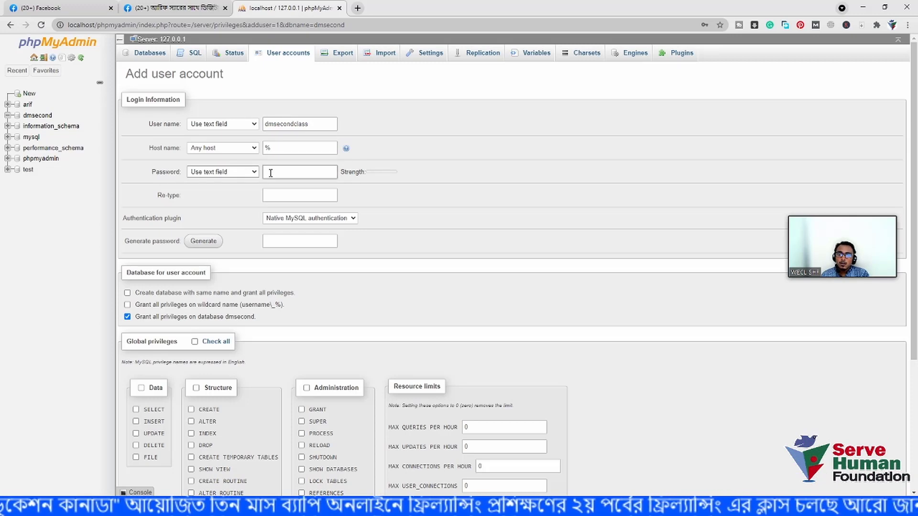
{"action": "left_click", "coordinate": [29, 216]}
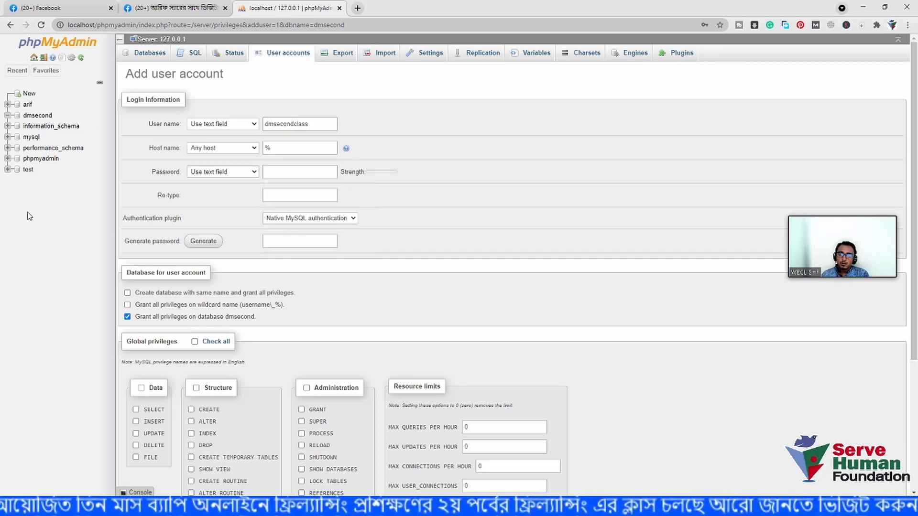
- In Notepad, update the noted password line and copy the chosen password
{"action": "key", "text": "alt+Tab"}
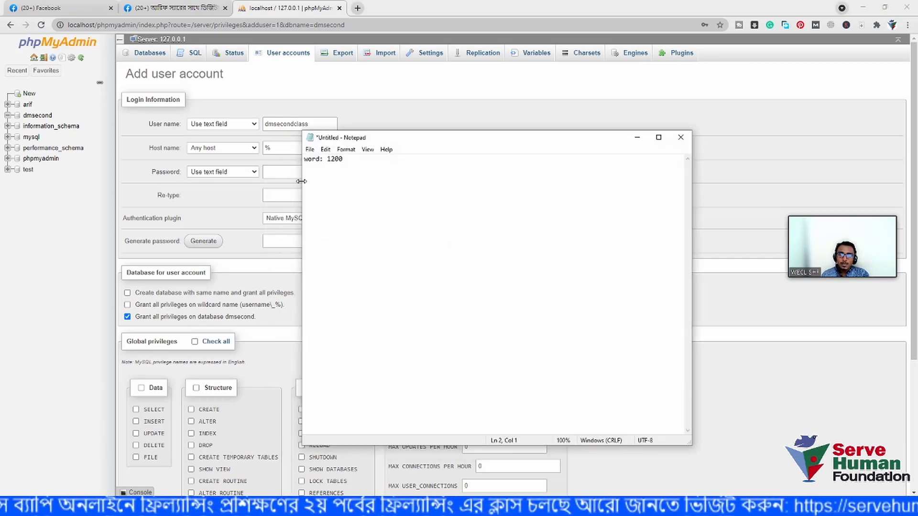
{"action": "left_click_drag", "start_coordinate": [365, 160], "coordinate": [300, 159]}
{"action": "key", "text": "BackSpace"}
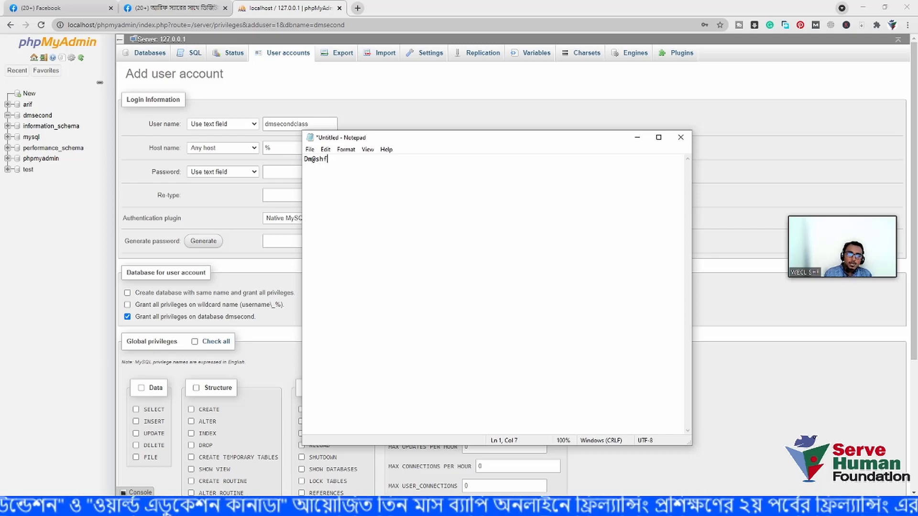
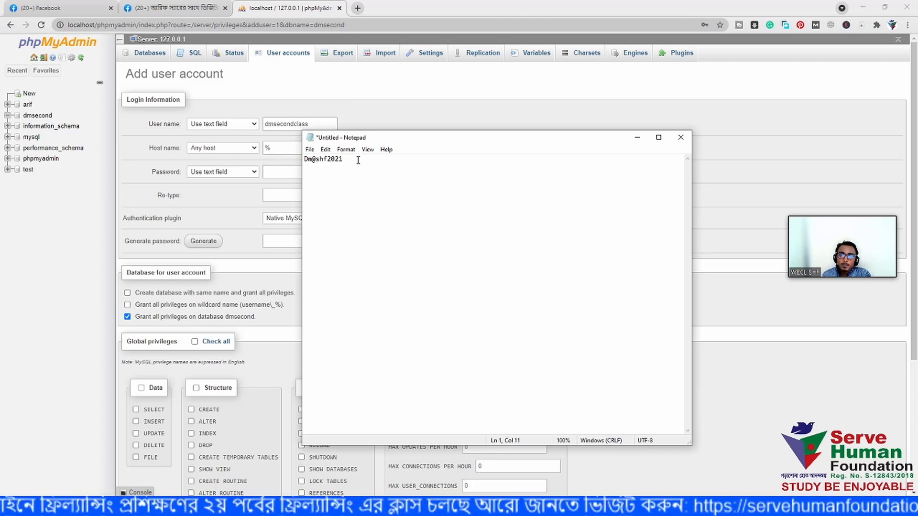
{"action": "left_click_drag", "start_coordinate": [358, 160], "coordinate": [306, 158]}
{"action": "right_click", "coordinate": [305, 161]}
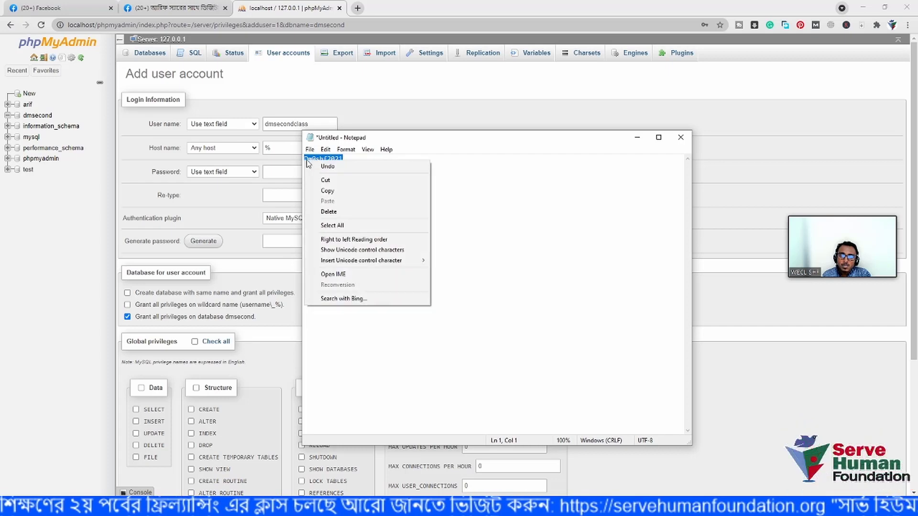
{"action": "left_click", "coordinate": [328, 191]}
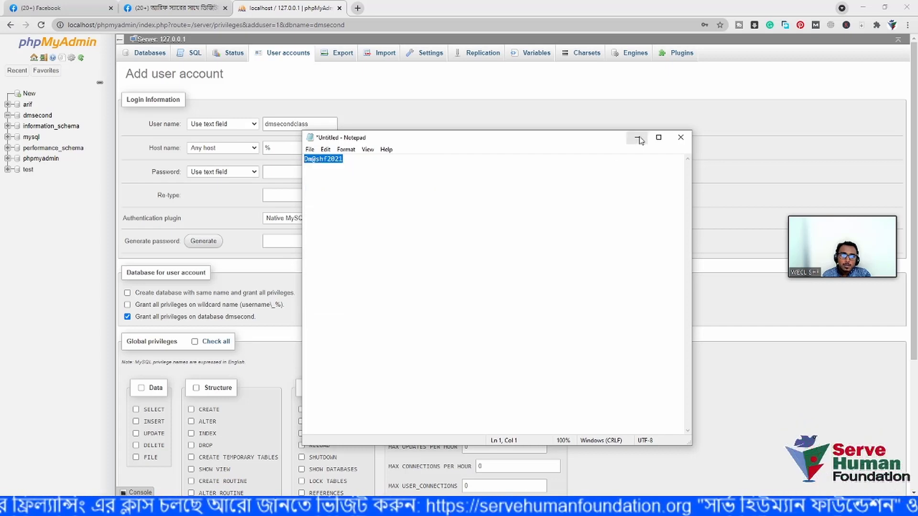
{"action": "left_click", "coordinate": [638, 138]}
- Paste the password into both the Password and Re-type fields
{"action": "left_click", "coordinate": [273, 166]}
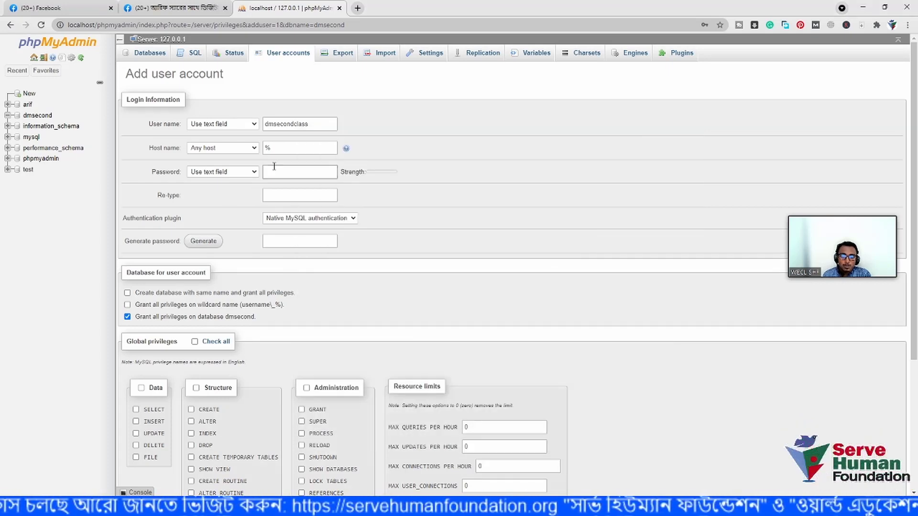
{"action": "left_click", "coordinate": [274, 170]}
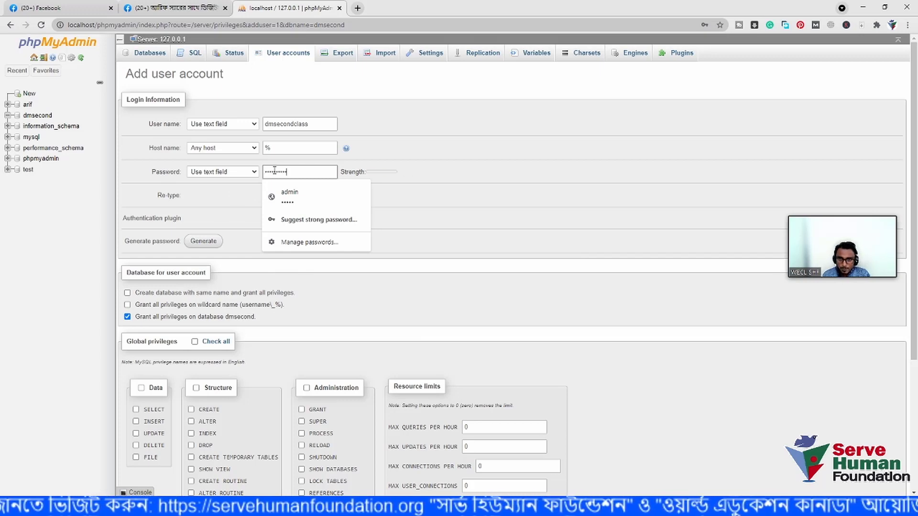
{"action": "left_click", "coordinate": [506, 176]}
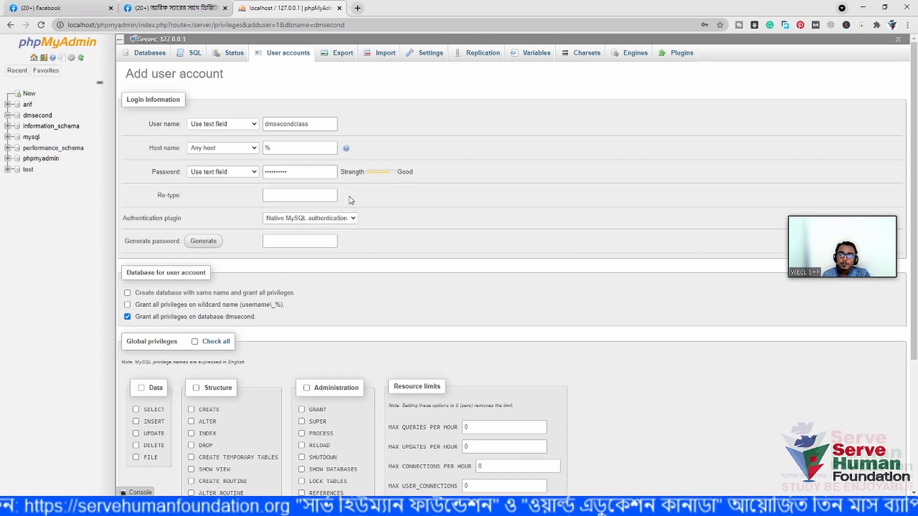
{"action": "left_click", "coordinate": [293, 198]}
{"action": "key", "text": "ctrl+v"}
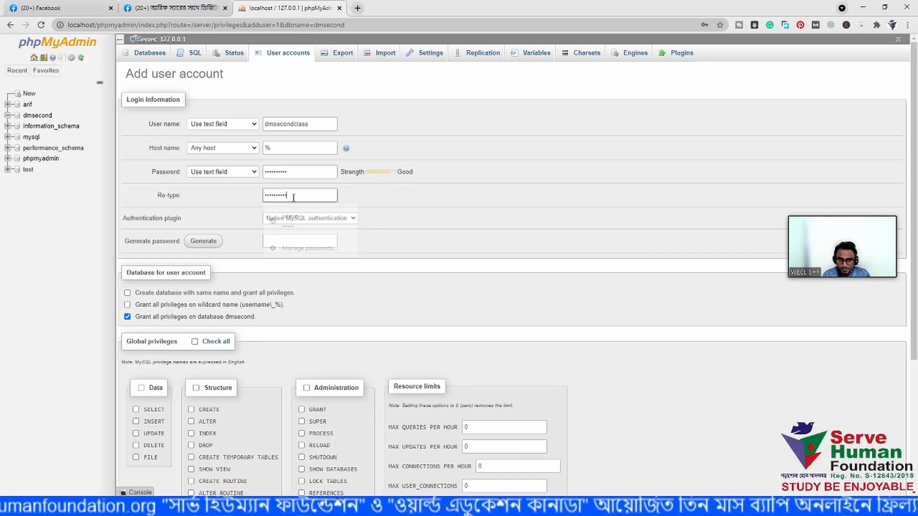
{"action": "left_click", "coordinate": [400, 204]}
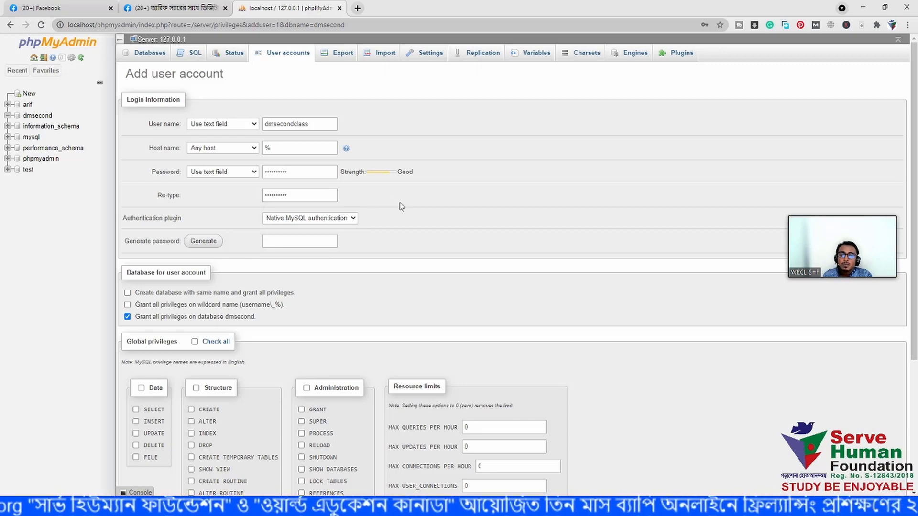
- Tick Check all under Global privileges and copy the dmsecondclass user name
{"action": "scroll", "coordinate": [429, 227], "scroll_direction": "down", "scroll_amount": 1}
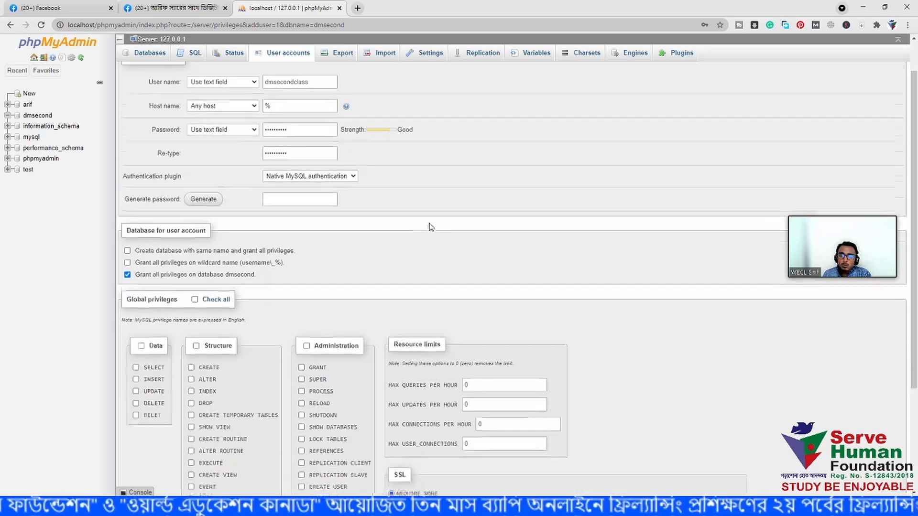
{"action": "scroll", "coordinate": [429, 226], "scroll_direction": "down", "scroll_amount": 2}
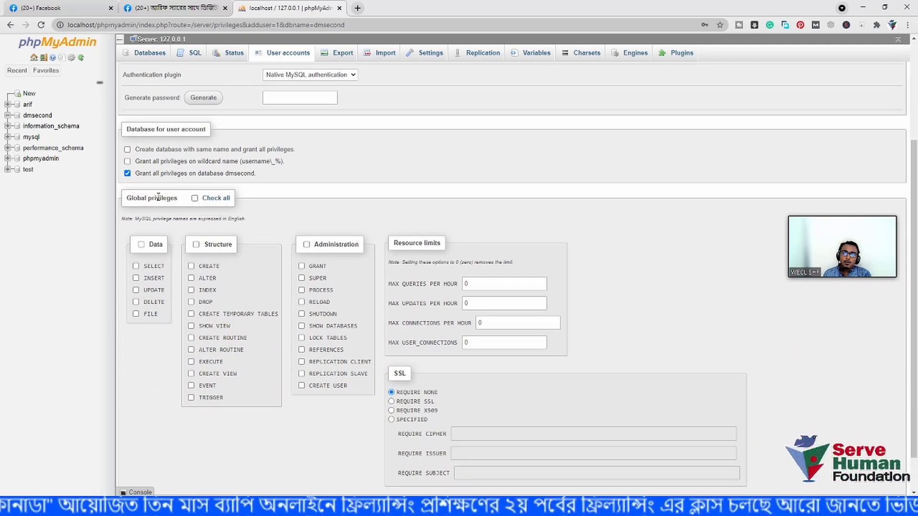
{"action": "left_click", "coordinate": [195, 199]}
{"action": "scroll", "coordinate": [328, 232], "scroll_direction": "down", "scroll_amount": 1}
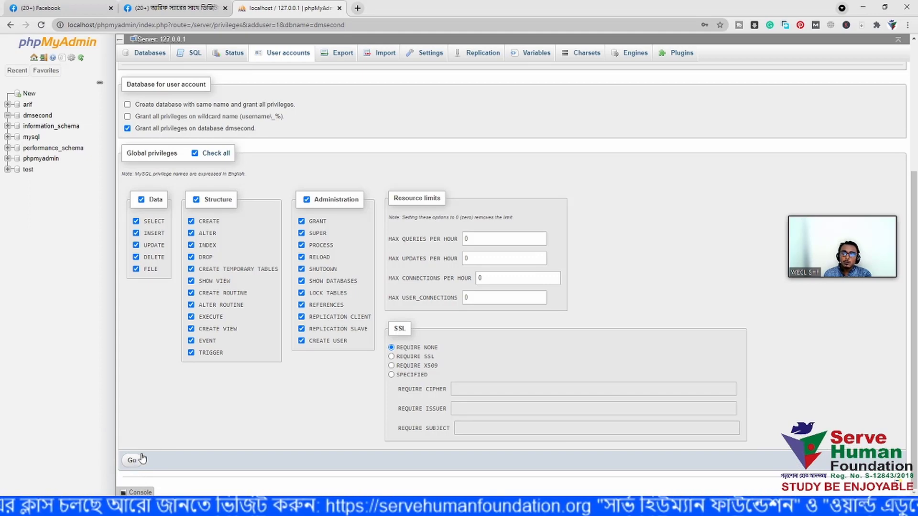
{"action": "scroll", "coordinate": [143, 459], "scroll_direction": "up", "scroll_amount": 4}
{"action": "left_click", "coordinate": [320, 122]}
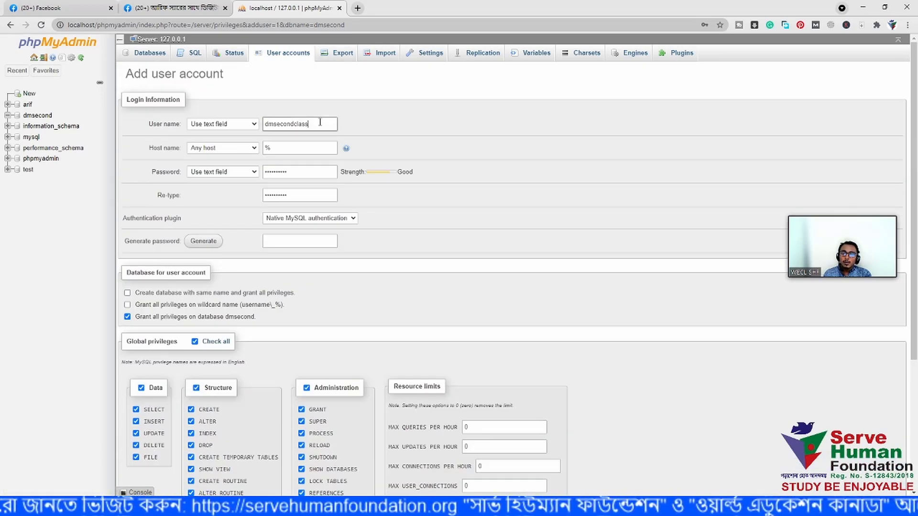
{"action": "left_click_drag", "start_coordinate": [320, 123], "coordinate": [267, 123]}
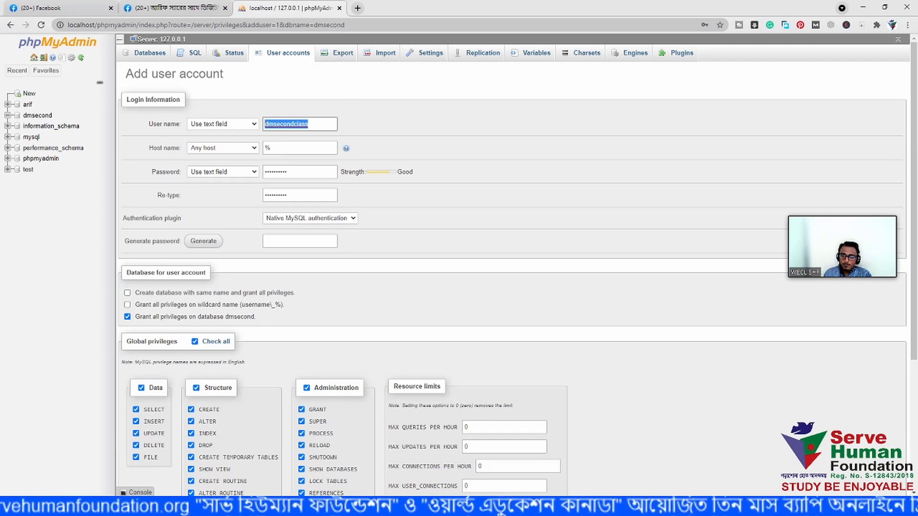
{"action": "key", "text": "alt+Tab"}
- Label the note with a 'user: dmsecondclass' line and a 'pass:' line, then reposition Notepad
{"action": "left_click", "coordinate": [304, 158]}
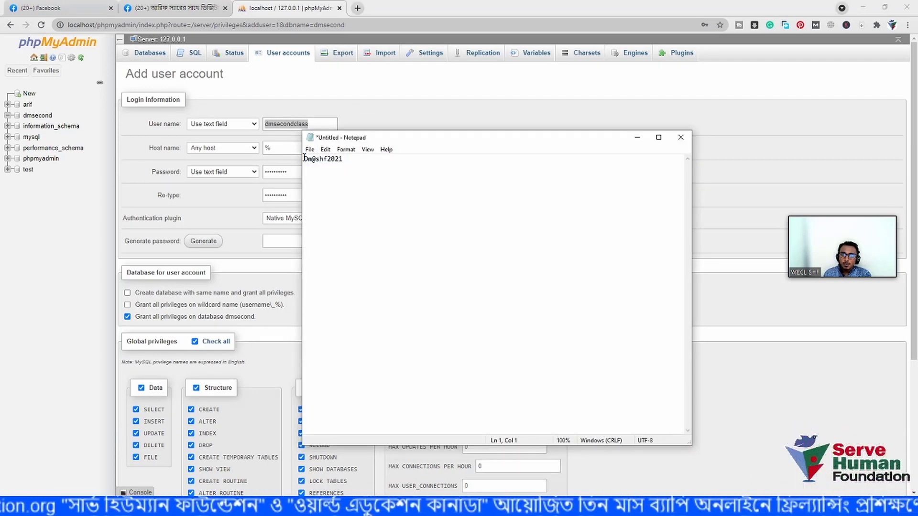
{"action": "key", "text": "Return"}
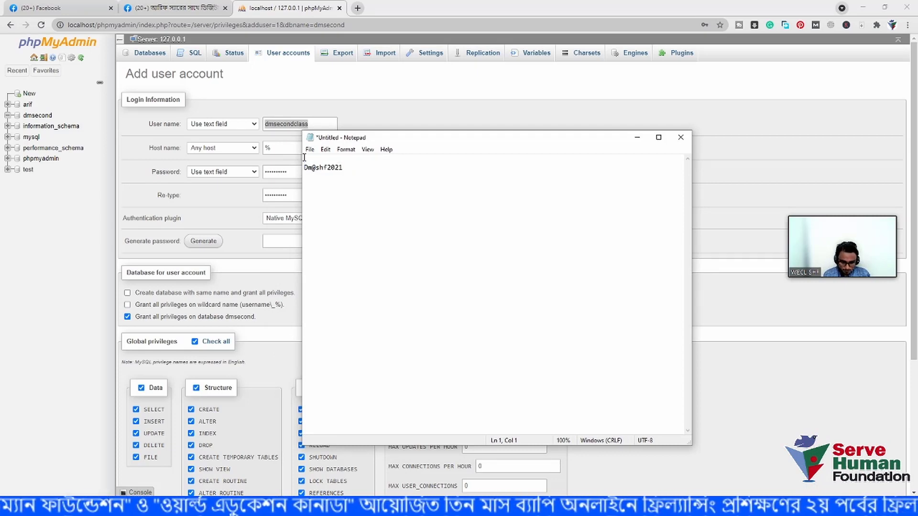
{"action": "type", "text": "user:"}
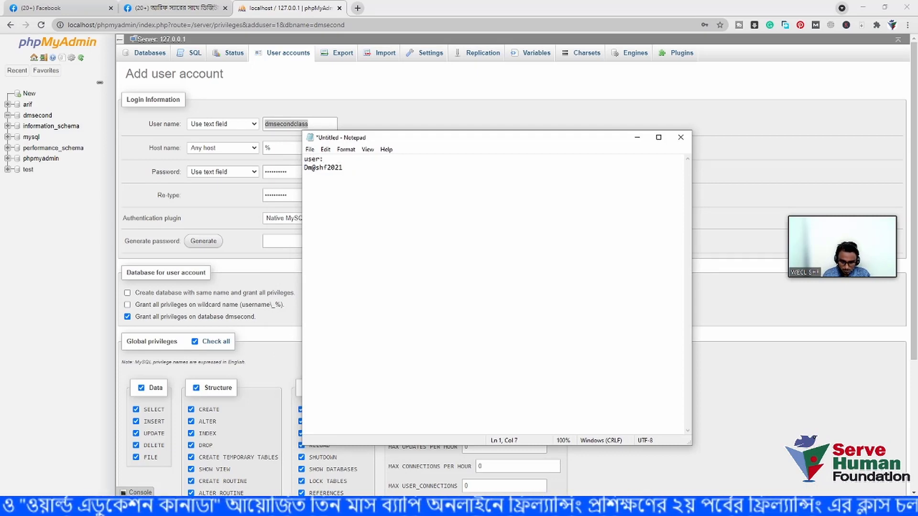
{"action": "key", "text": "ctrl+v"}
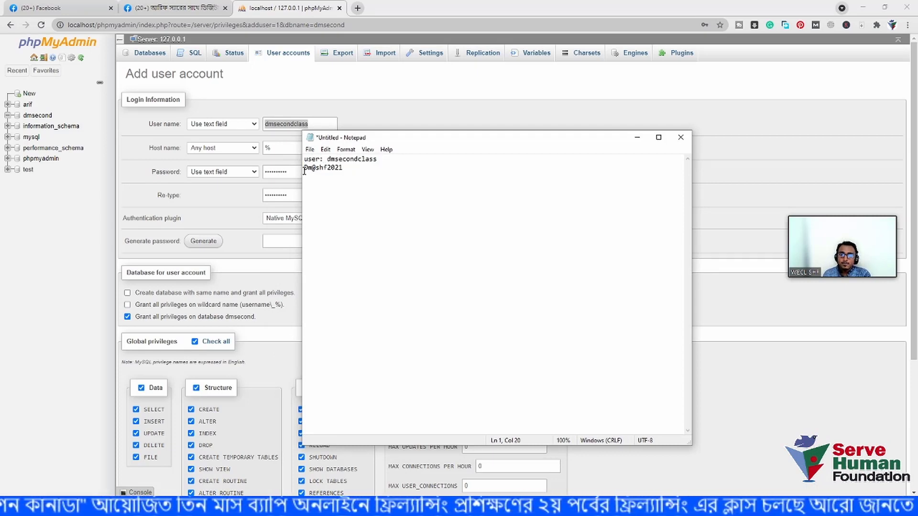
{"action": "type", "text": "pass"}
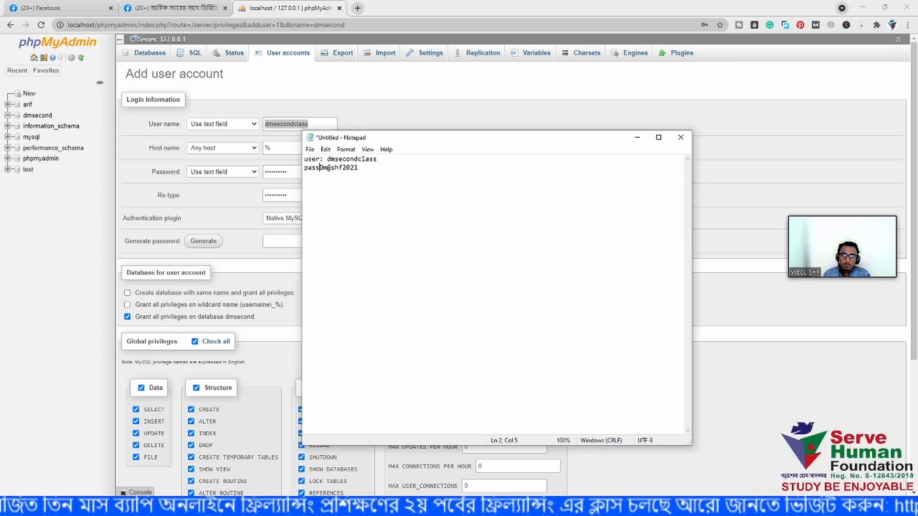
{"action": "type", "text": ":"}
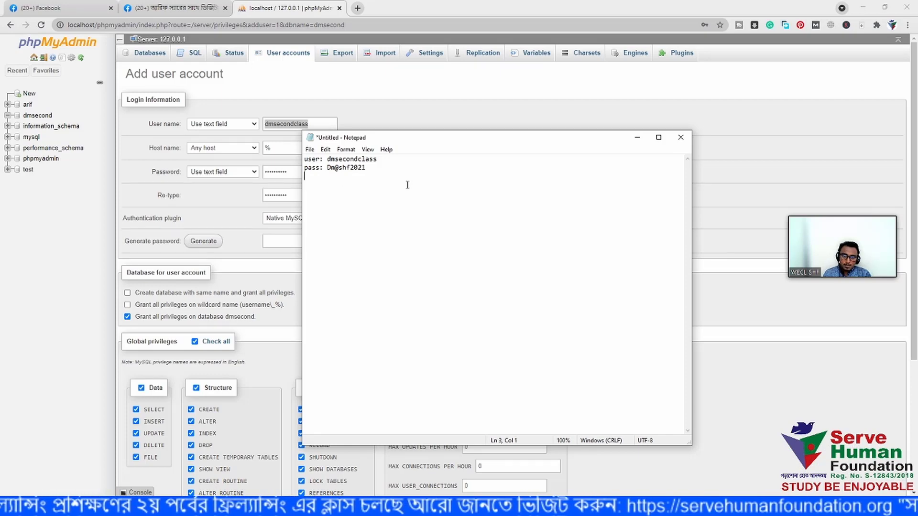
{"action": "scroll", "coordinate": [407, 185], "scroll_direction": "up", "scroll_amount": 9, "text": "ctrl"}
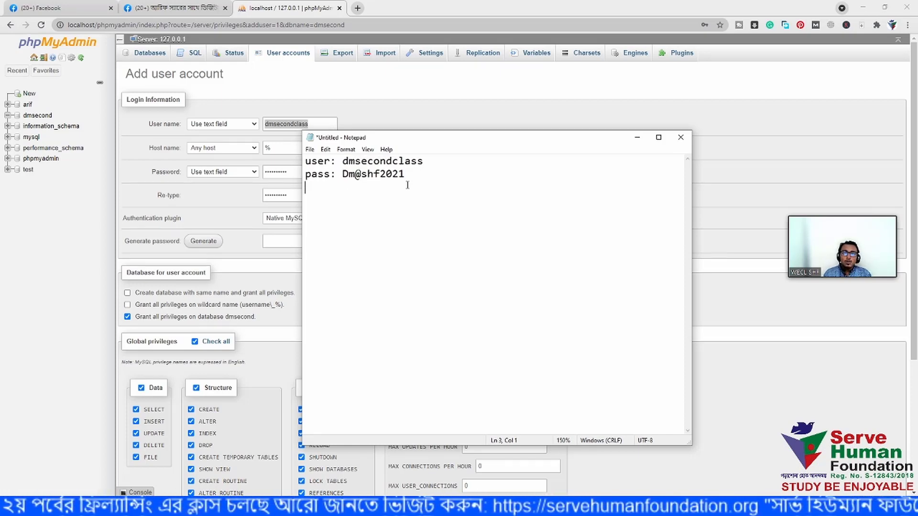
{"action": "scroll", "coordinate": [407, 185], "scroll_direction": "up", "scroll_amount": 4, "text": "ctrl"}
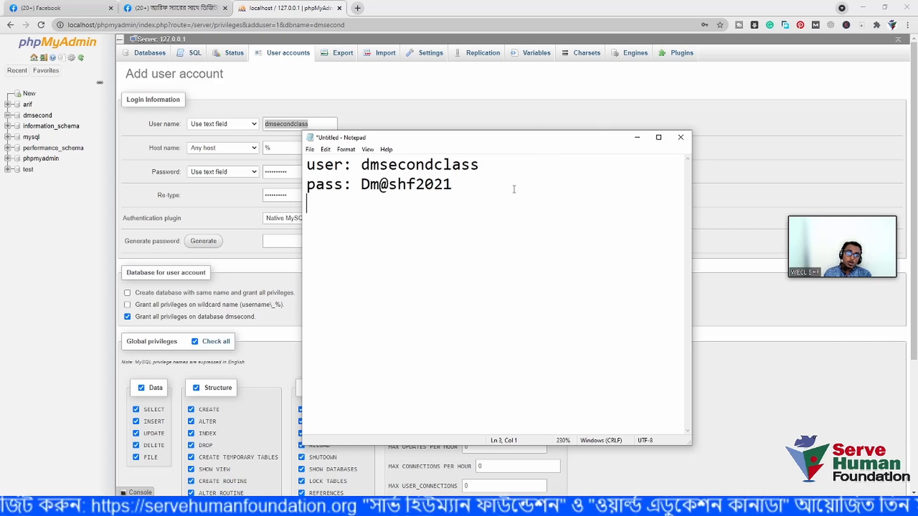
{"action": "key", "text": "BackSpace"}
{"action": "left_click_drag", "start_coordinate": [510, 142], "coordinate": [573, 141]}
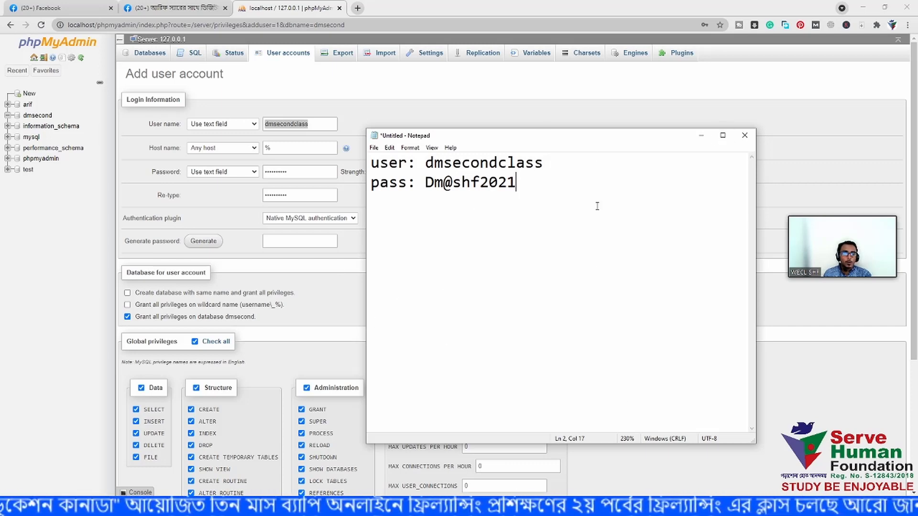
- Submit the form to add dmsecondclass, decline saving the password, and open a new tab
{"action": "left_click", "coordinate": [701, 144]}
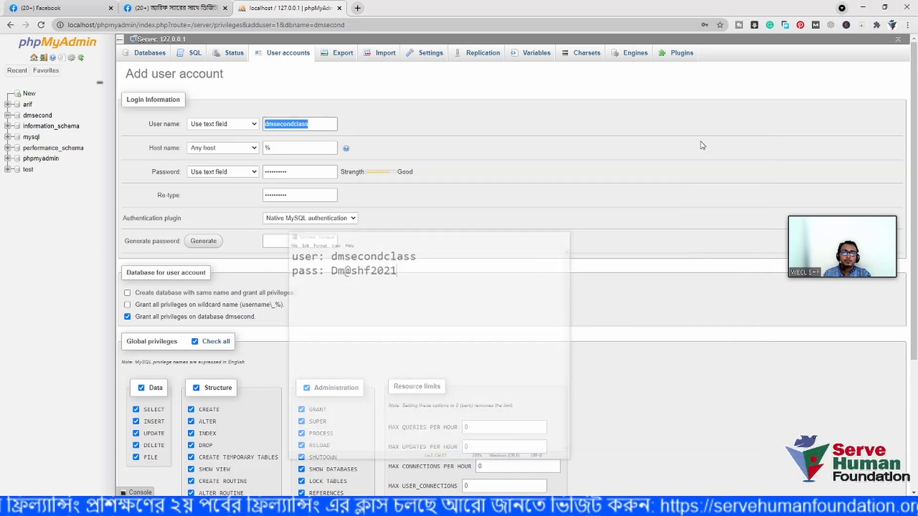
{"action": "scroll", "coordinate": [191, 266], "scroll_direction": "down", "scroll_amount": 2}
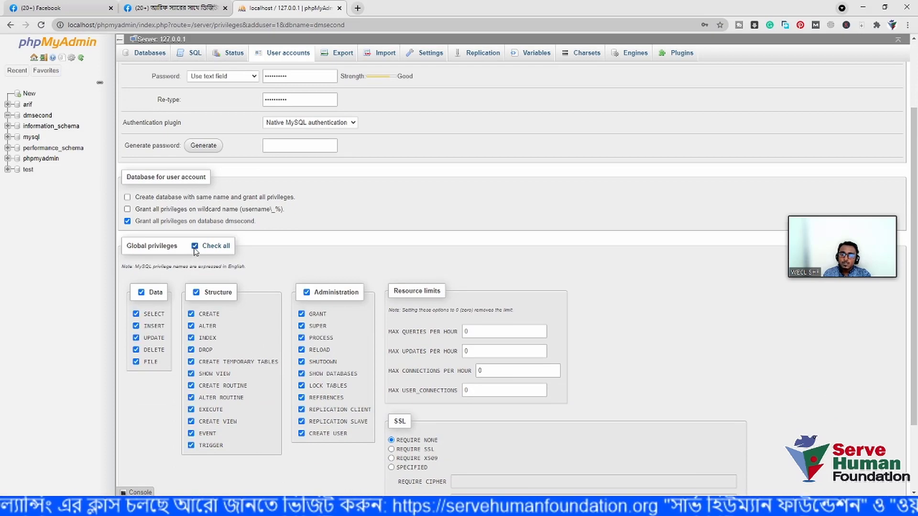
{"action": "scroll", "coordinate": [195, 250], "scroll_direction": "down", "scroll_amount": 2}
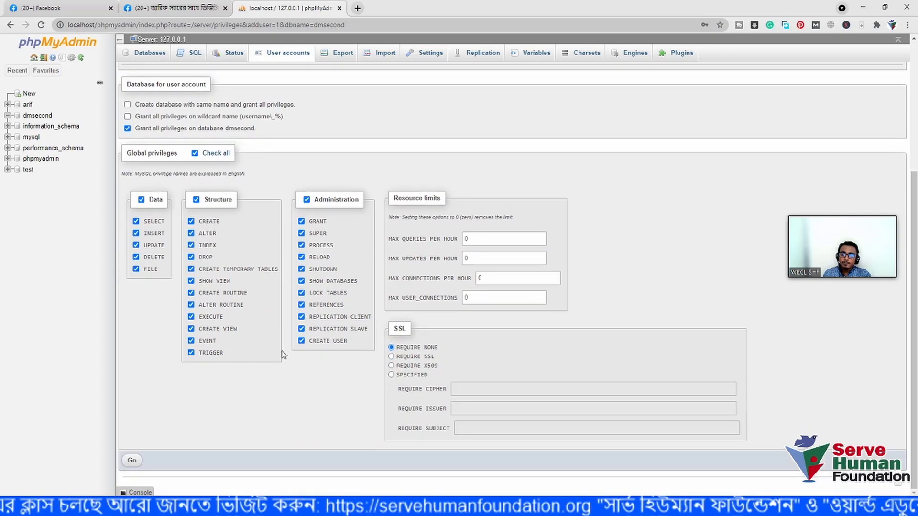
{"action": "left_click", "coordinate": [131, 461]}
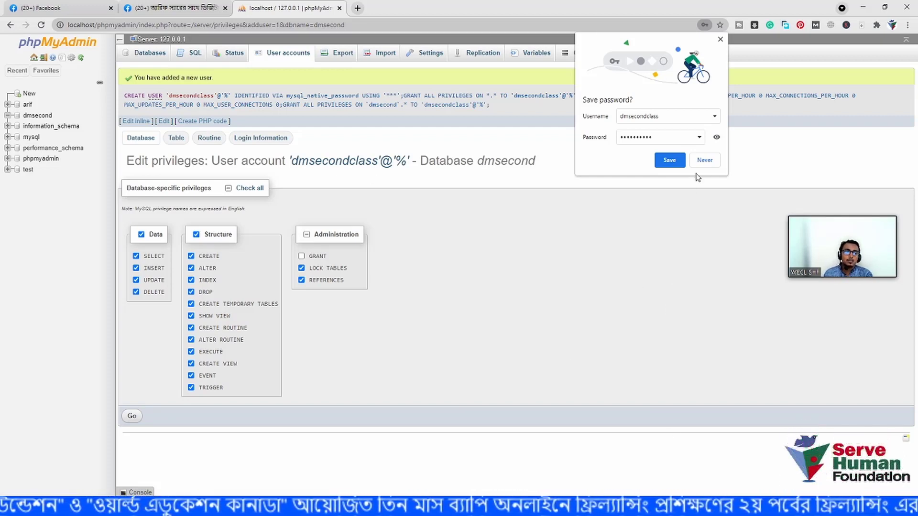
{"action": "left_click", "coordinate": [706, 160]}
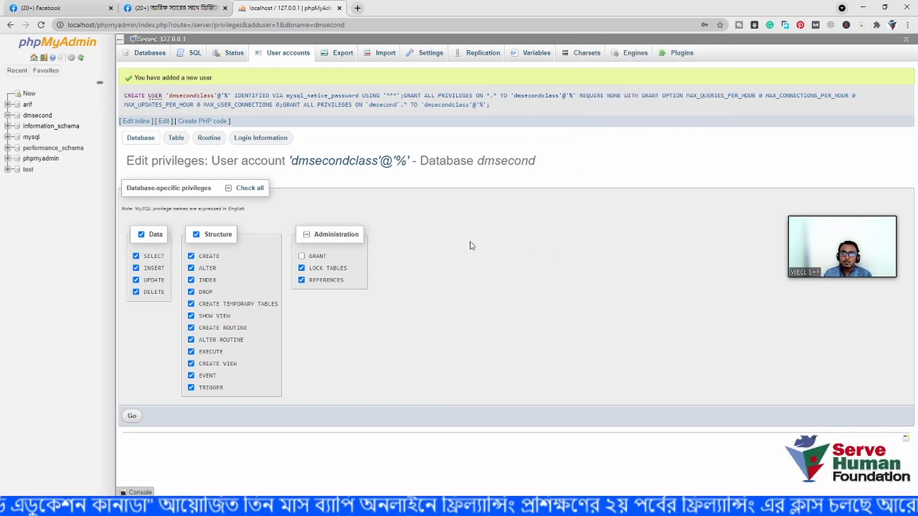
{"action": "left_click", "coordinate": [358, 8]}
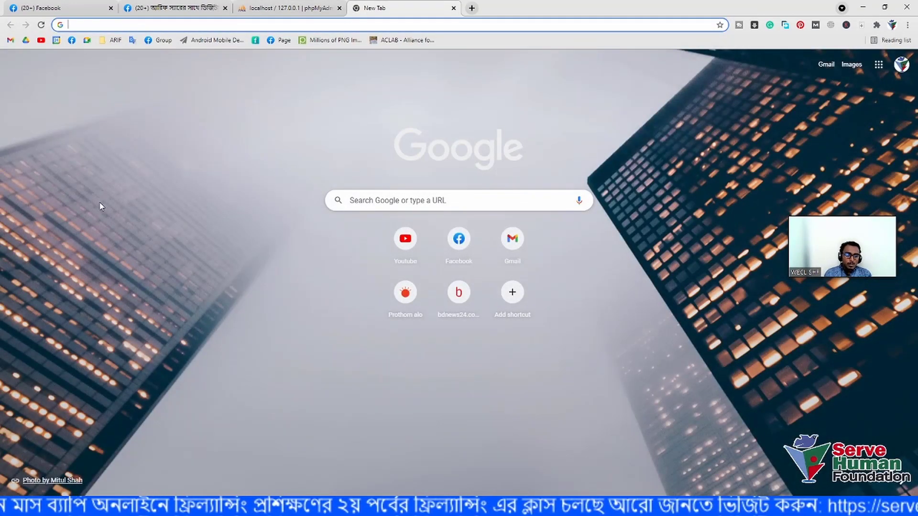
- Load localhost/dmsecond to reach the WordPress setup language list
{"action": "type", "text": "loca"}
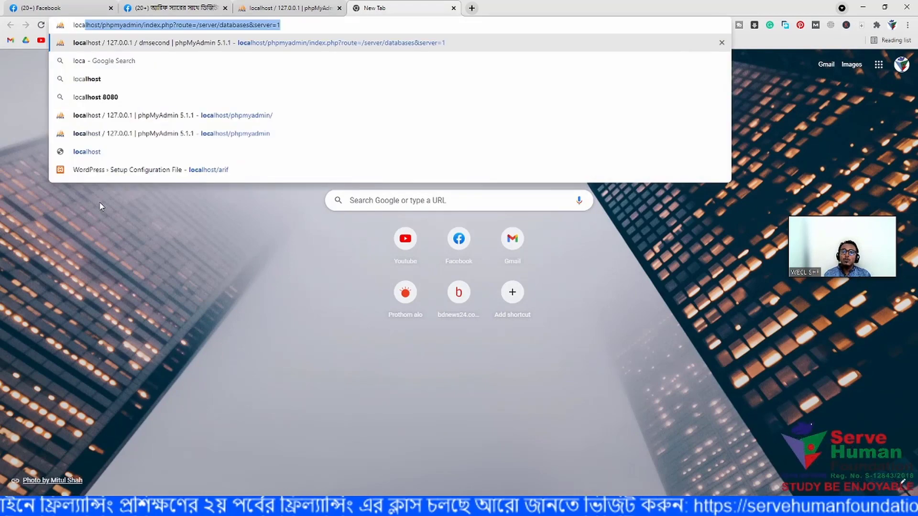
{"action": "type", "text": "loh"}
{"action": "key", "text": "BackSpace"}
{"action": "key", "text": "BackSpace"}
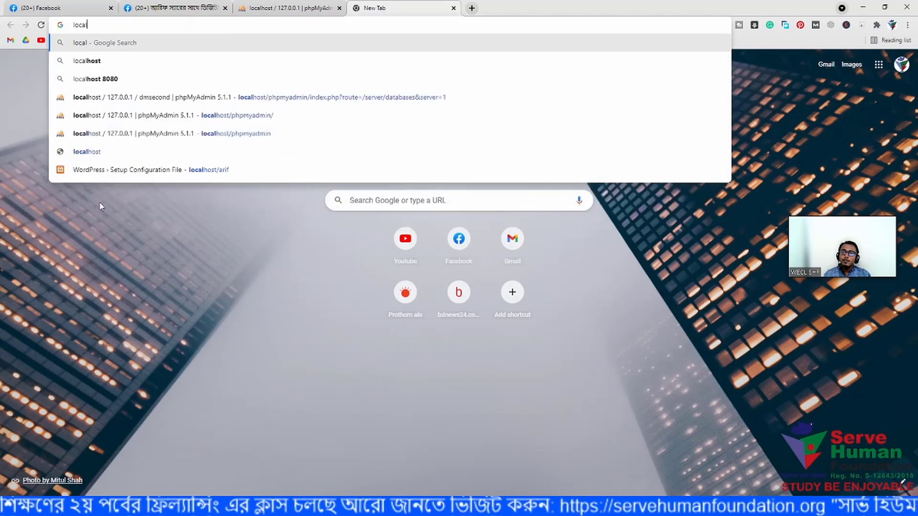
{"action": "type", "text": "oh"}
{"action": "key", "text": "BackSpace"}
{"action": "key", "text": "BackSpace"}
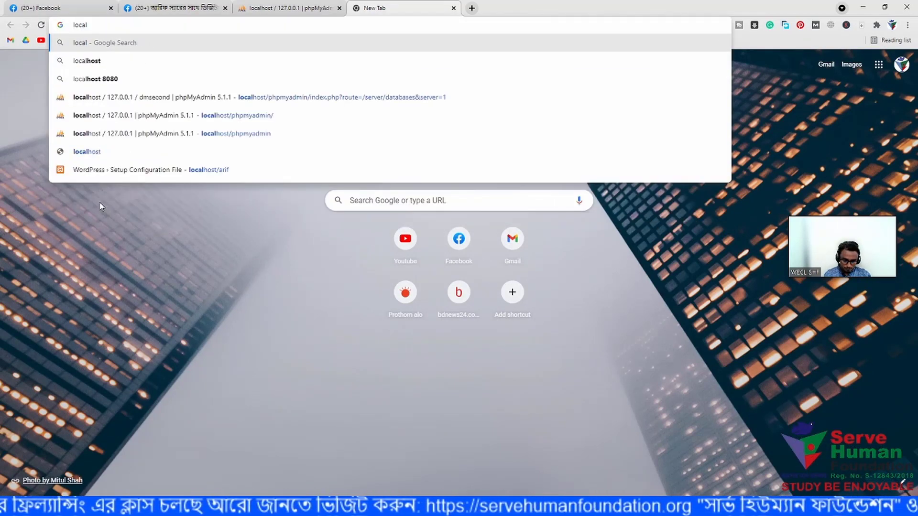
{"action": "type", "text": "host/"}
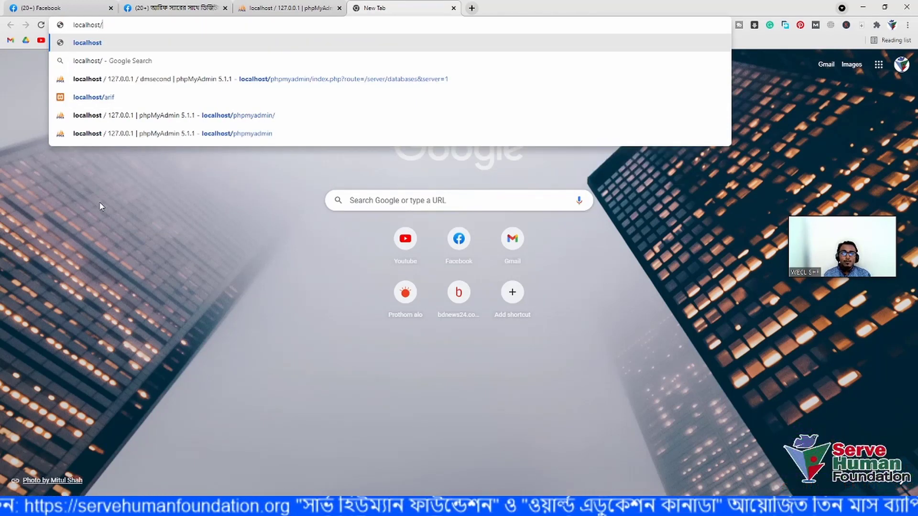
{"action": "type", "text": "d"}
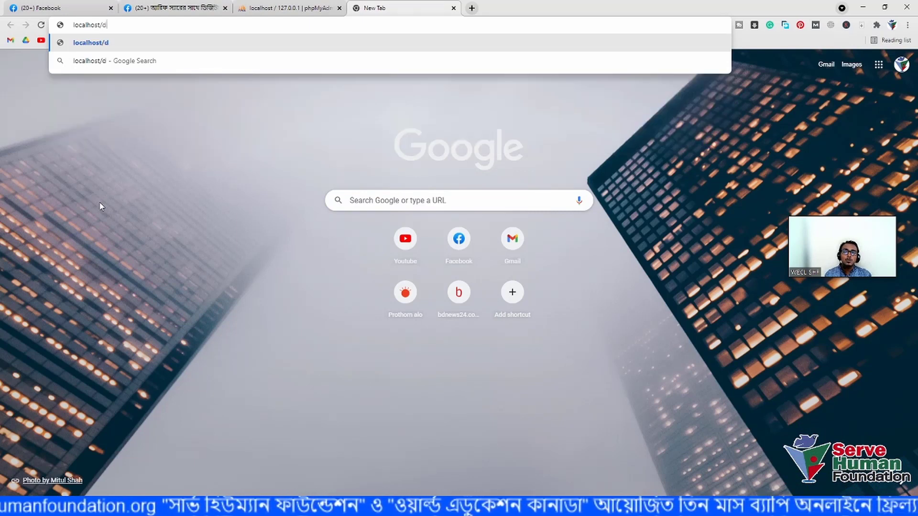
{"action": "type", "text": "msecond"}
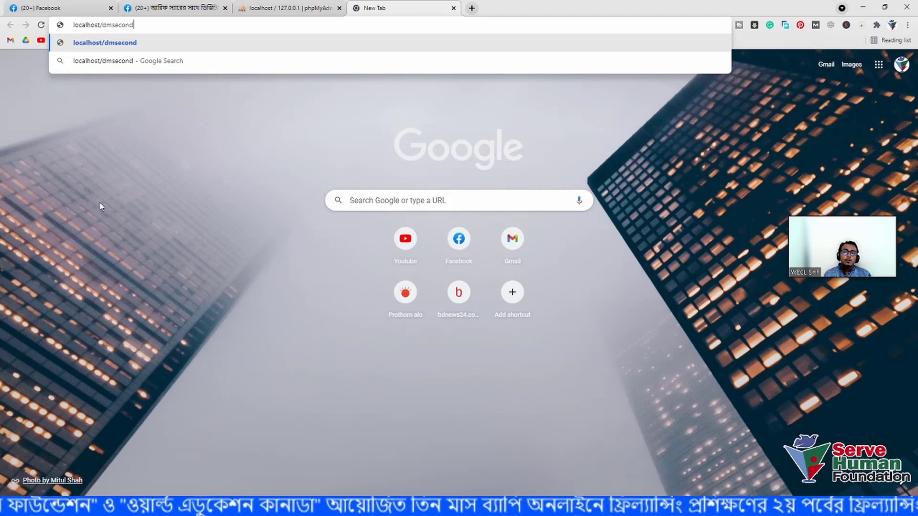
{"action": "key", "text": "Return"}
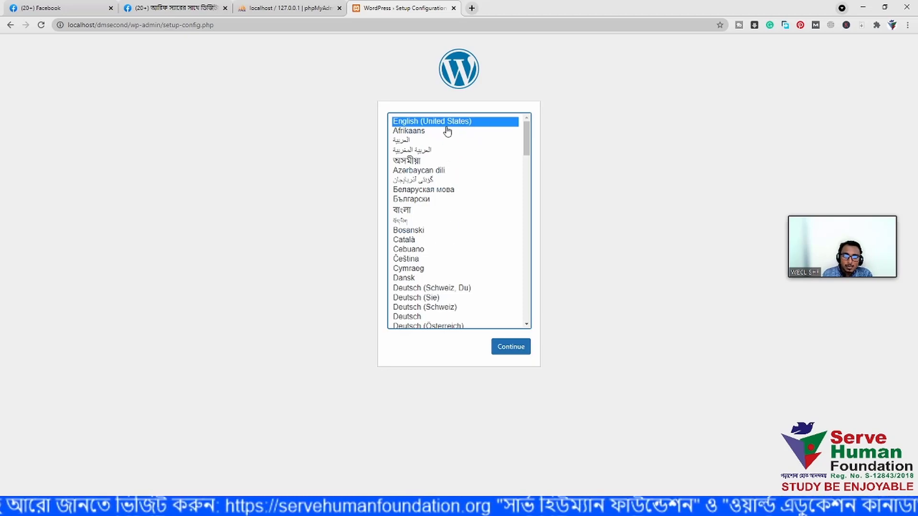
- Continue in English, review the database name, username and password requirements, and open the database form
{"action": "left_click", "coordinate": [510, 347]}
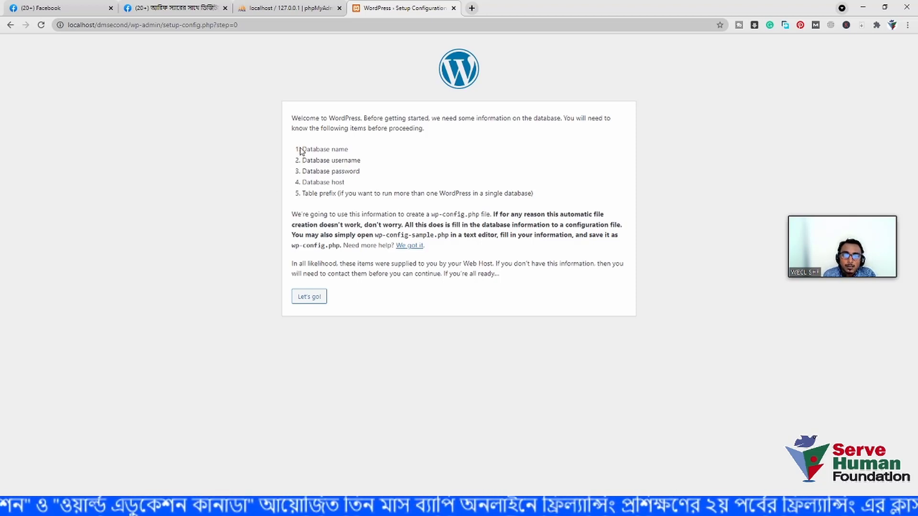
{"action": "left_click_drag", "start_coordinate": [301, 148], "coordinate": [349, 155]}
{"action": "left_click", "coordinate": [349, 155]}
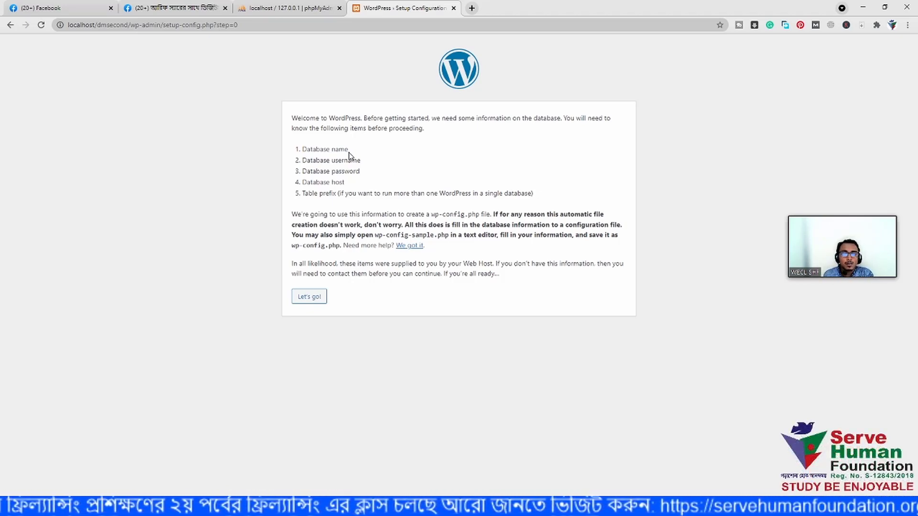
{"action": "left_click_drag", "start_coordinate": [302, 160], "coordinate": [363, 166]}
{"action": "left_click", "coordinate": [364, 166]}
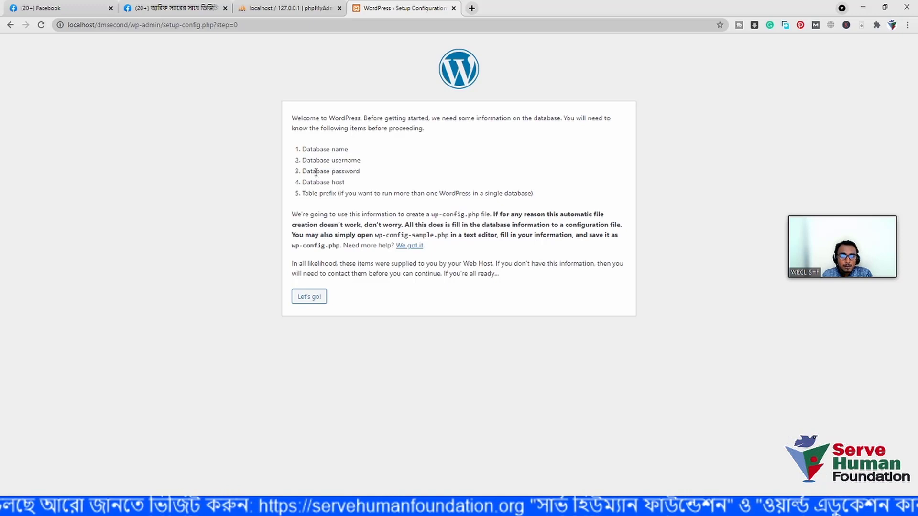
{"action": "left_click_drag", "start_coordinate": [301, 172], "coordinate": [363, 176]}
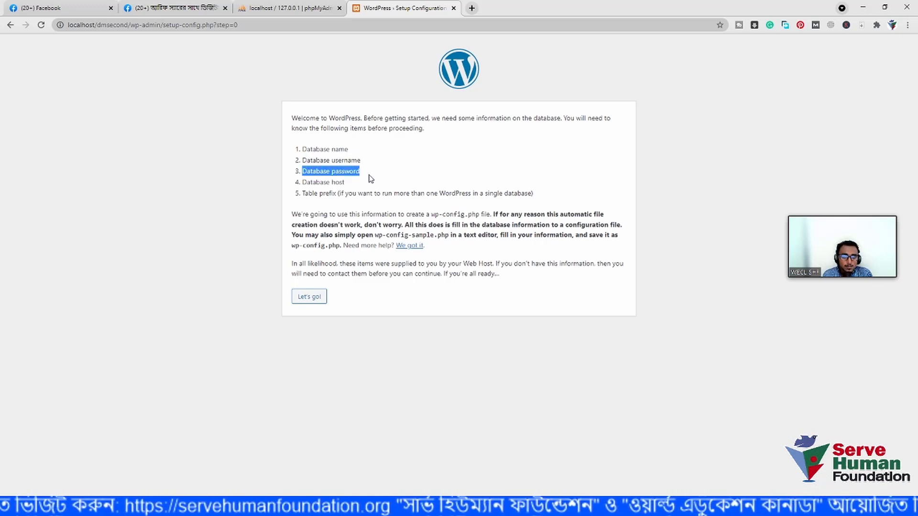
{"action": "left_click", "coordinate": [371, 181]}
{"action": "left_click", "coordinate": [309, 297]}
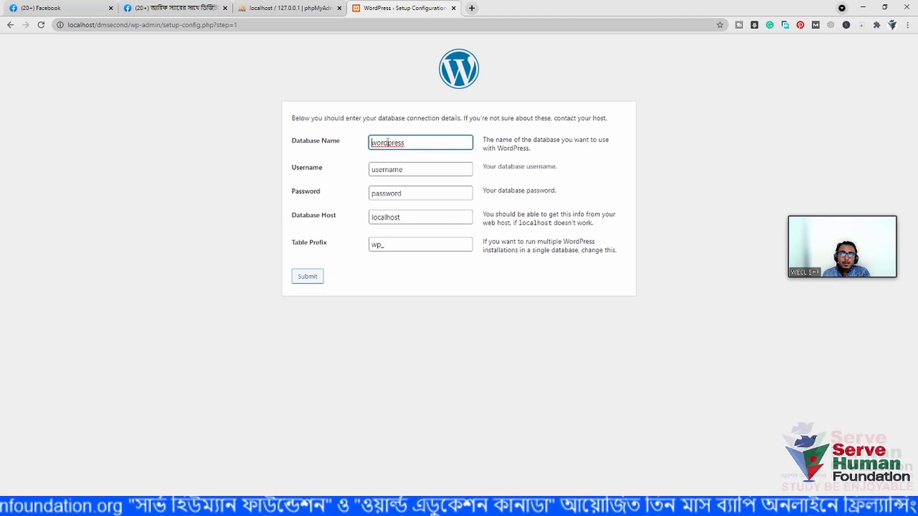
- Set Database Name to dmsecond and paste the database username copied from the notes
{"action": "left_click_drag", "start_coordinate": [412, 142], "coordinate": [367, 143]}
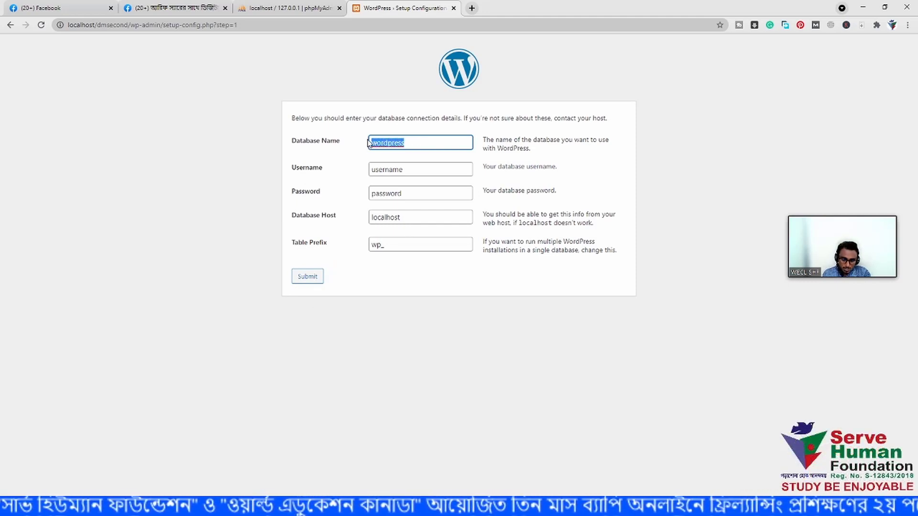
{"action": "type", "text": "dmsecond"}
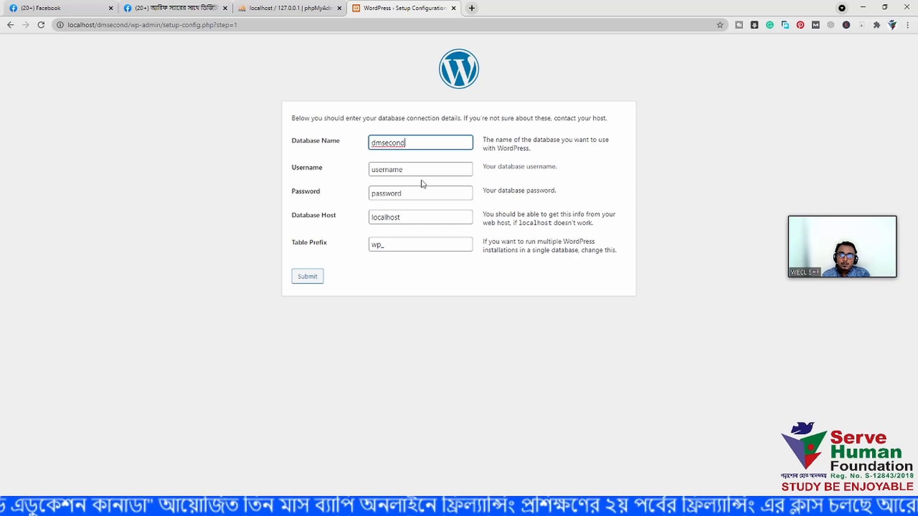
{"action": "key", "text": "alt+Tab"}
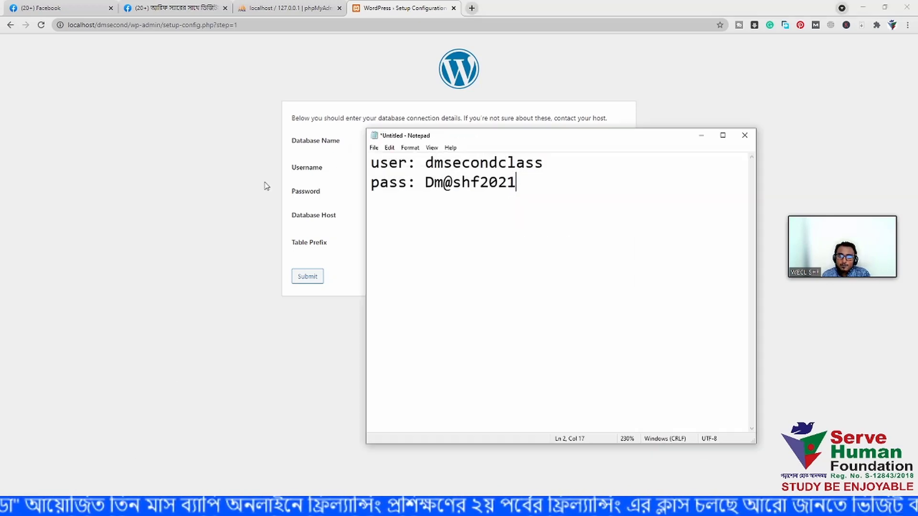
{"action": "left_click_drag", "start_coordinate": [425, 163], "coordinate": [543, 162]}
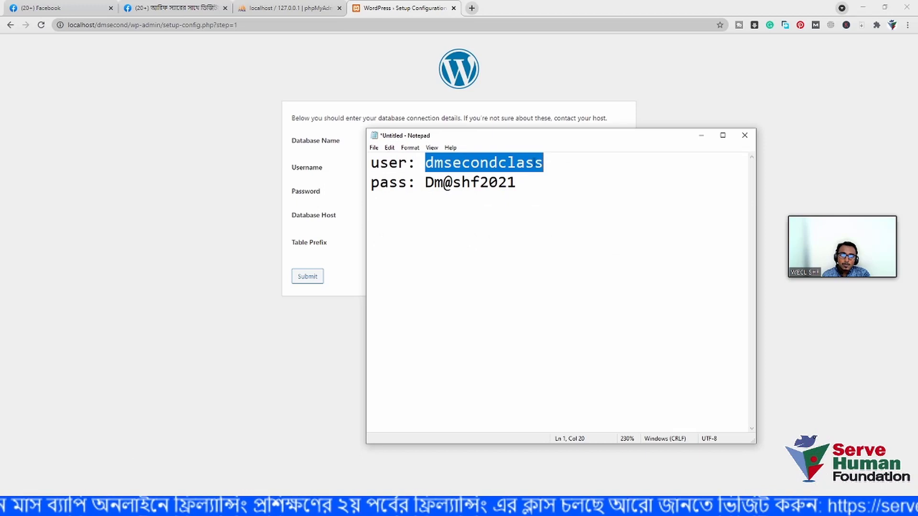
{"action": "right_click", "coordinate": [517, 163]}
{"action": "left_click", "coordinate": [539, 192]}
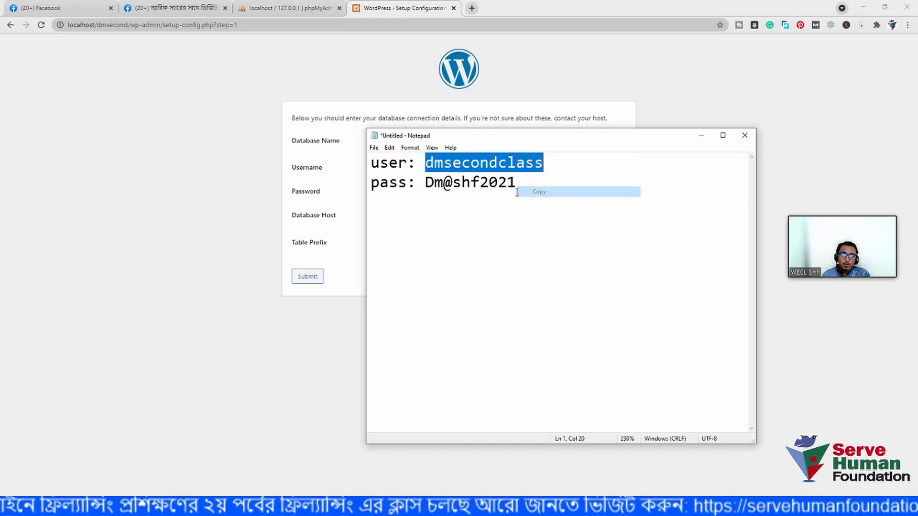
{"action": "left_click", "coordinate": [317, 170]}
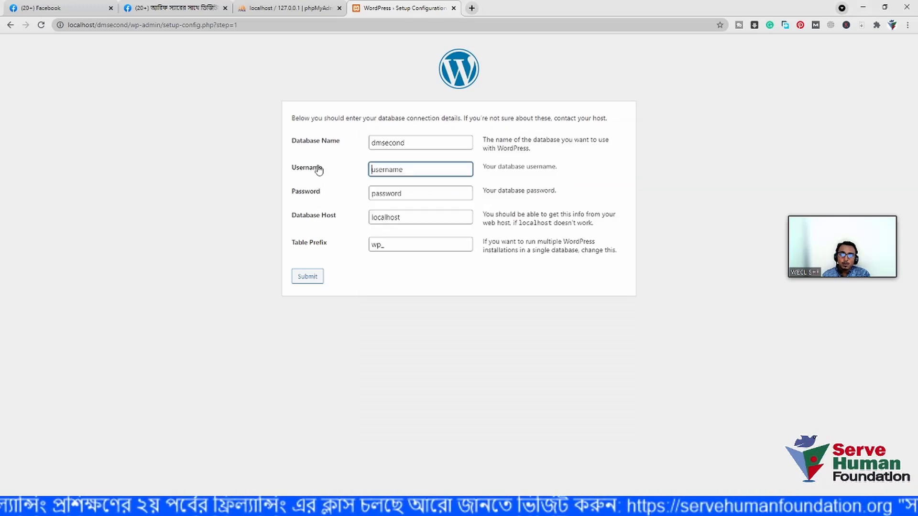
{"action": "double_click", "coordinate": [400, 168]}
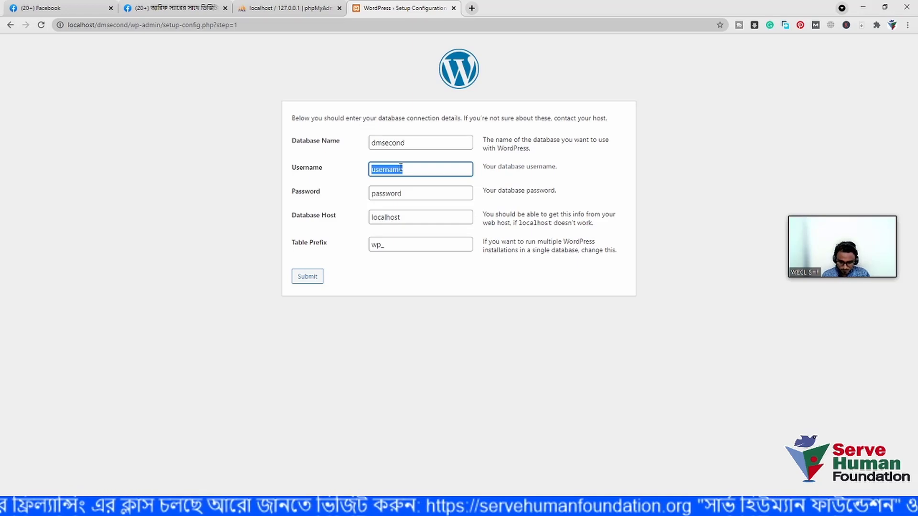
{"action": "key", "text": "ctrl+v"}
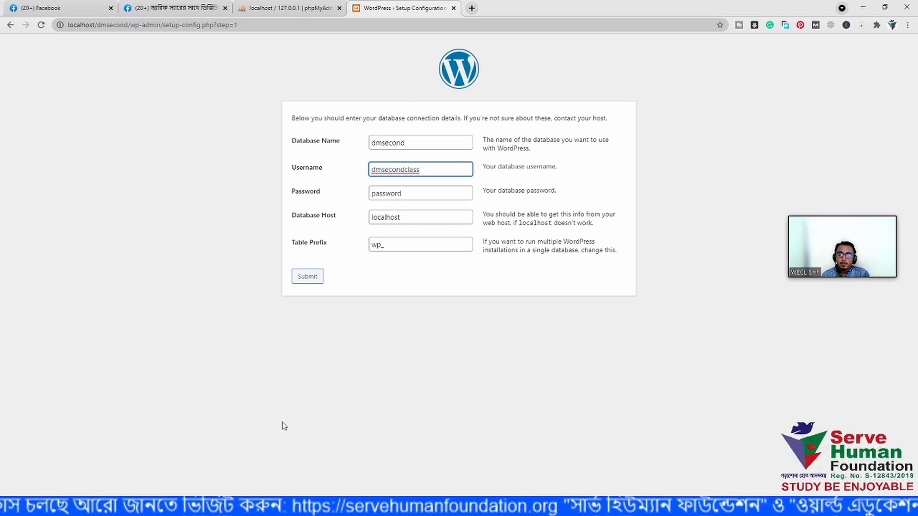
- Paste the database password copied from the notes into the Password field
{"action": "key", "text": "alt+Tab"}
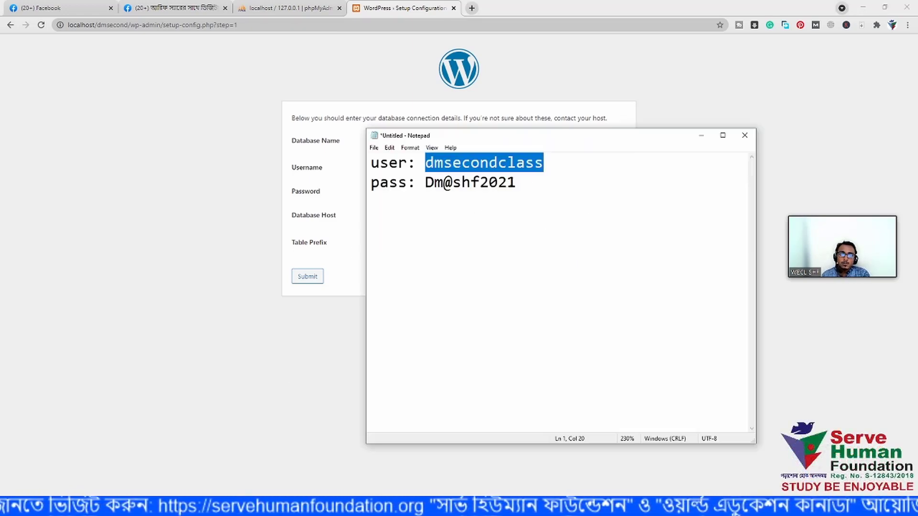
{"action": "left_click_drag", "start_coordinate": [516, 183], "coordinate": [427, 184]}
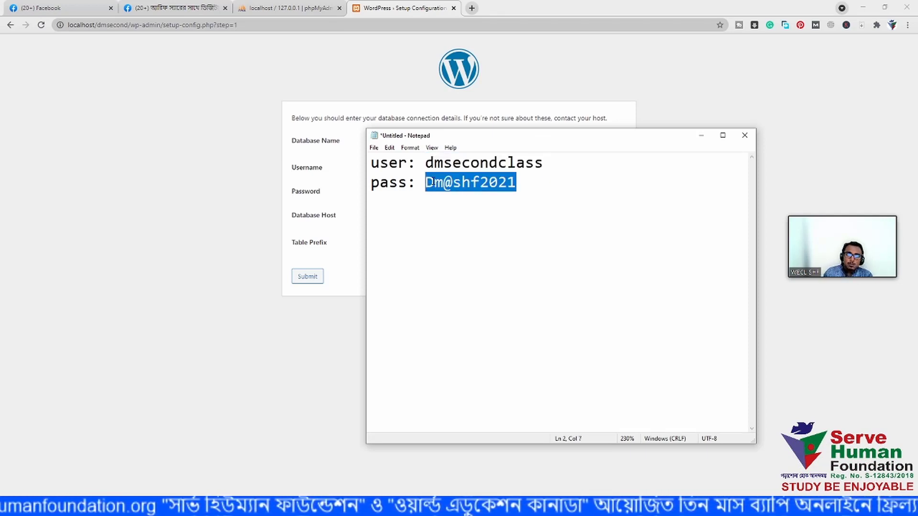
{"action": "right_click", "coordinate": [434, 178]}
{"action": "left_click", "coordinate": [456, 209]}
{"action": "left_click", "coordinate": [179, 240]}
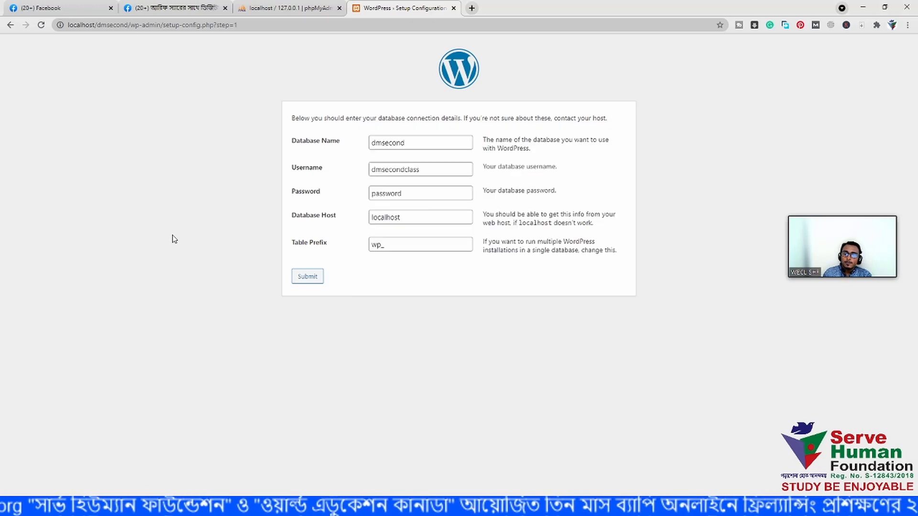
{"action": "double_click", "coordinate": [408, 194]}
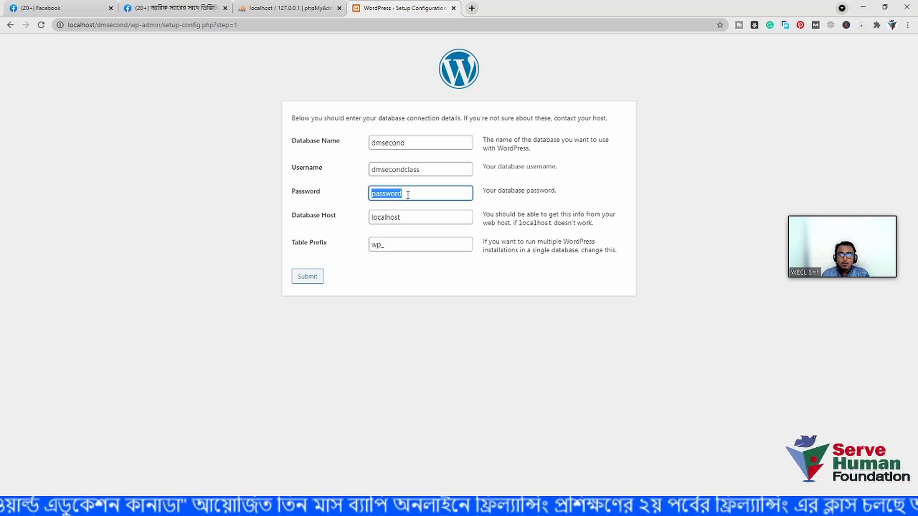
{"action": "key", "text": "ctrl+v"}
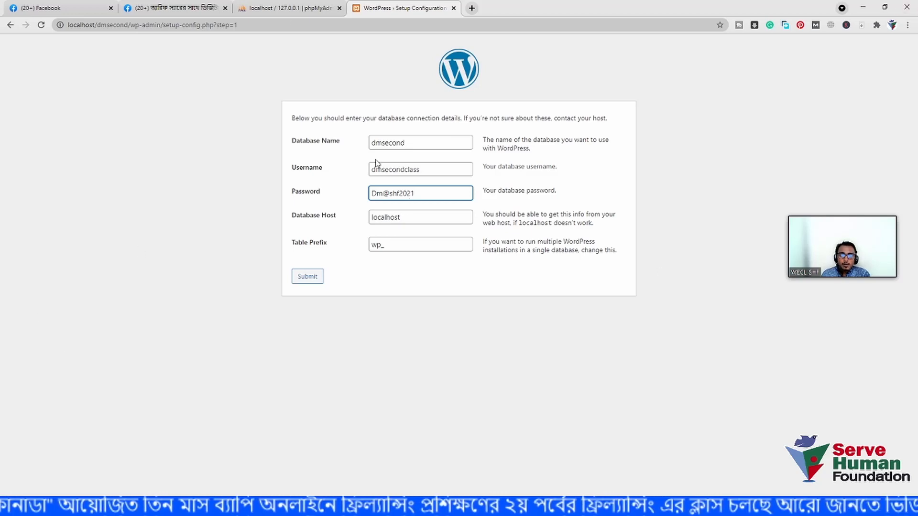
- Submit the database details and run the installation to reach the Welcome form
{"action": "left_click", "coordinate": [306, 277]}
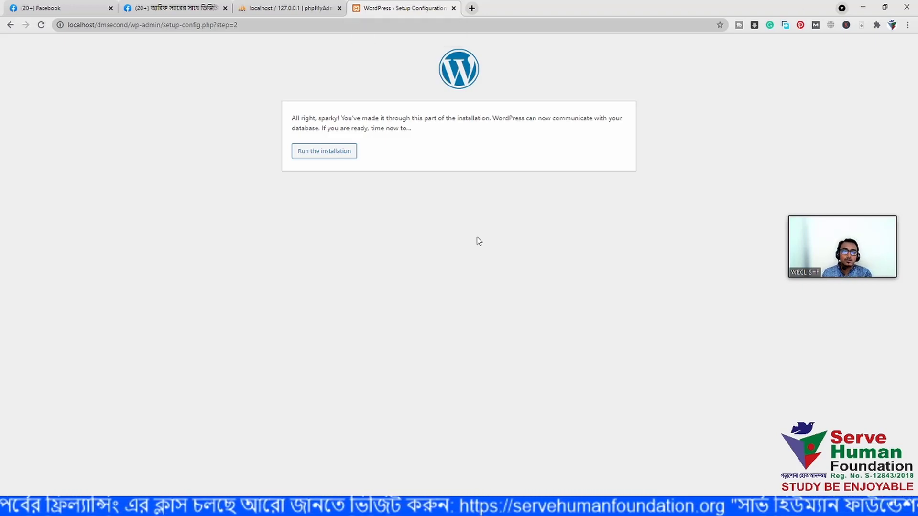
{"action": "left_click", "coordinate": [318, 151]}
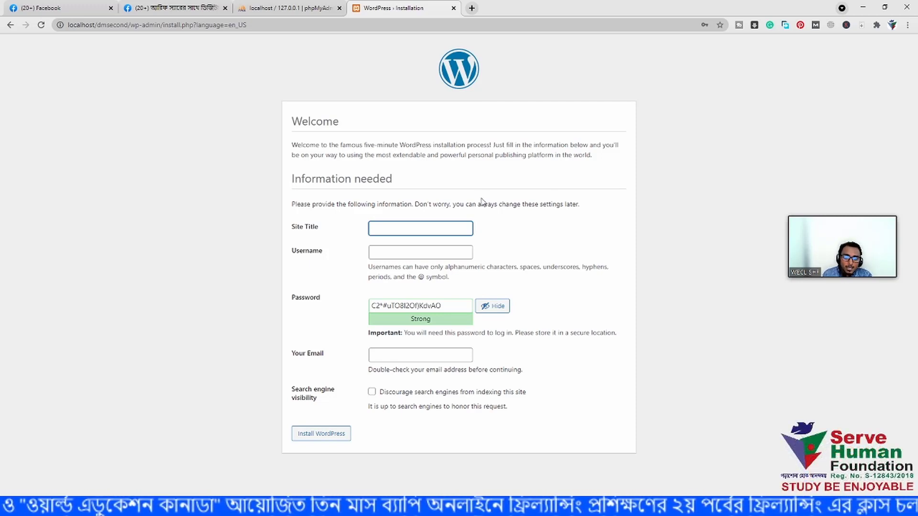
- Enter site title 'Our On Page Seo Practice class' and username admin, then select the generated password
{"action": "left_click", "coordinate": [376, 224]}
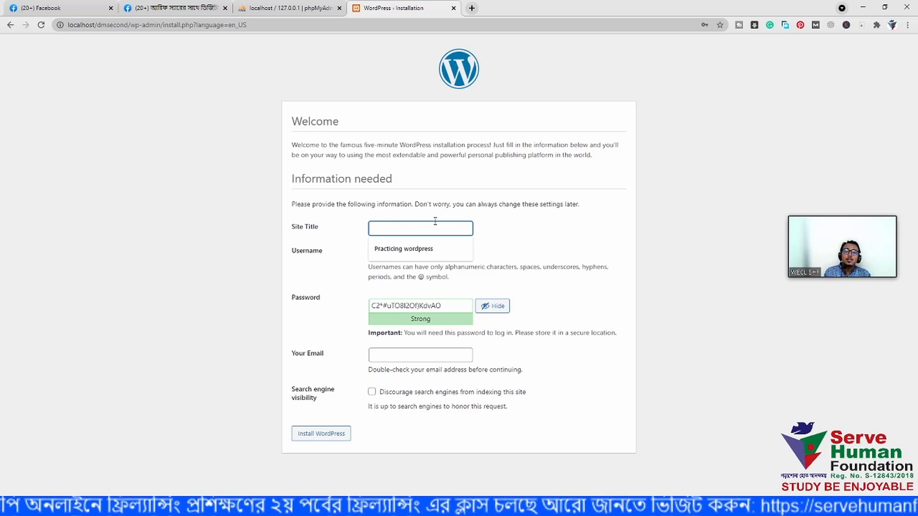
{"action": "type", "text": "Our "}
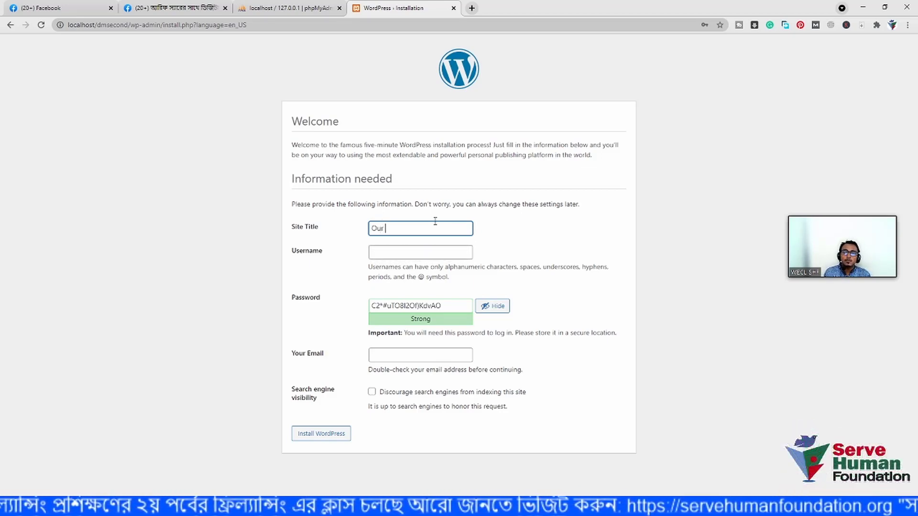
{"action": "type", "text": "On "}
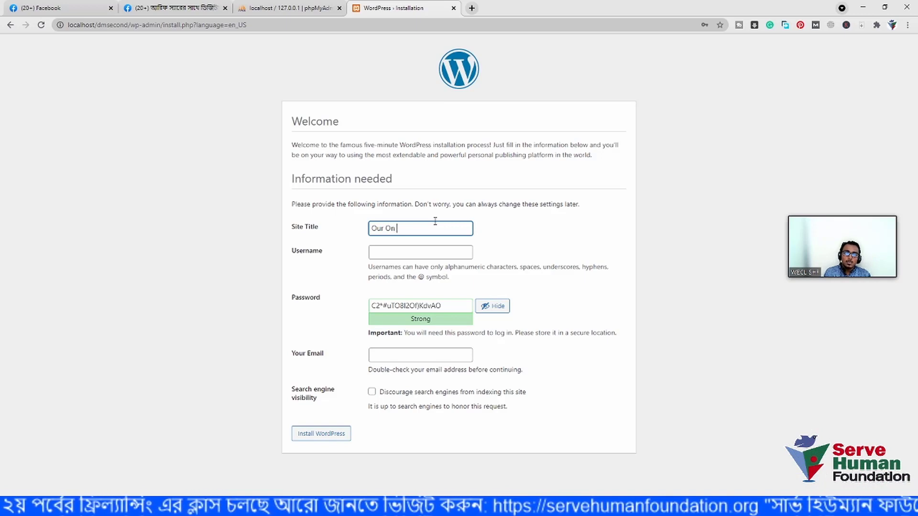
{"action": "type", "text": "Page Seo"}
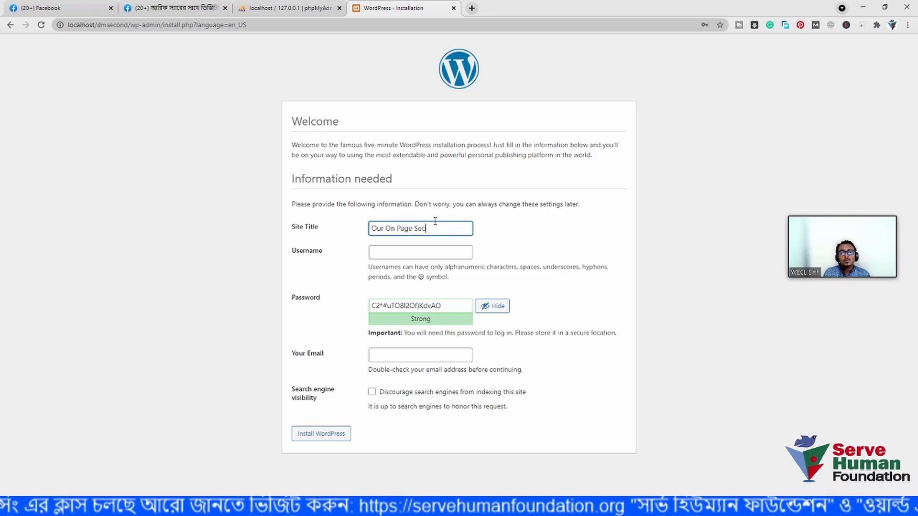
{"action": "type", "text": " Prectice"}
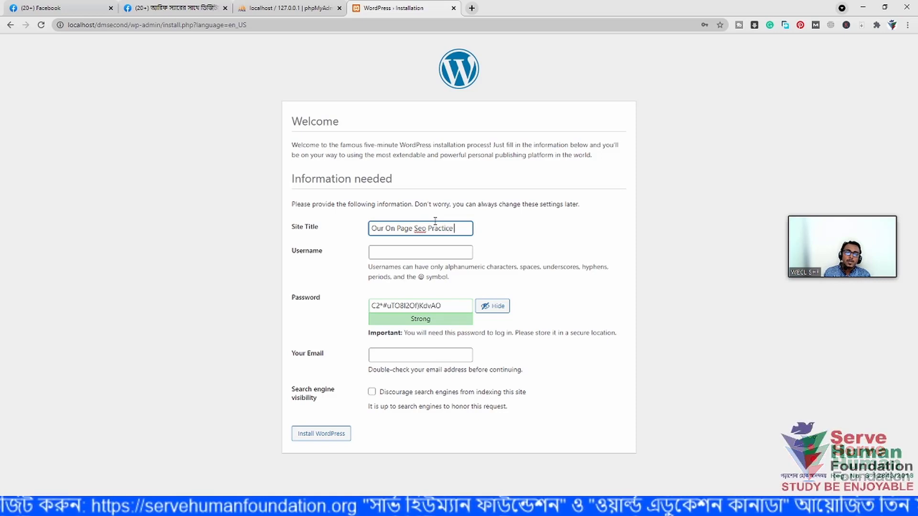
{"action": "type", "text": " class"}
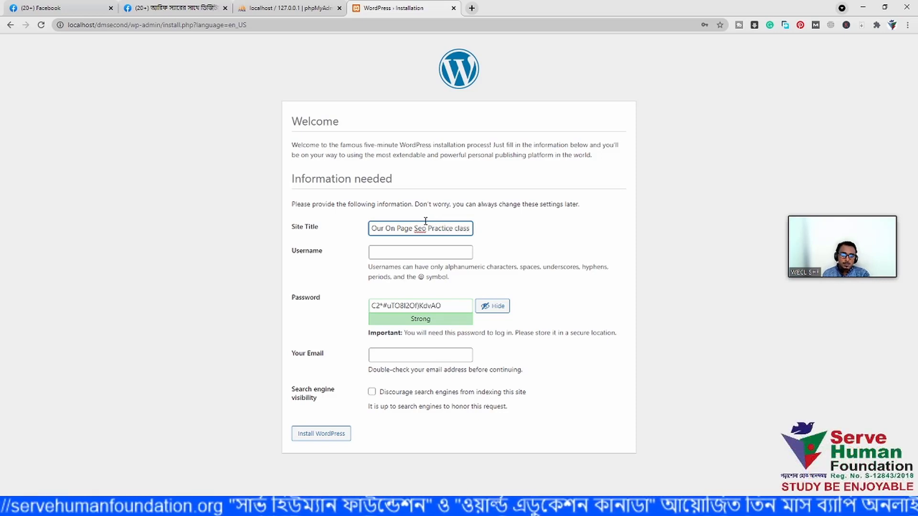
{"action": "left_click", "coordinate": [418, 254]}
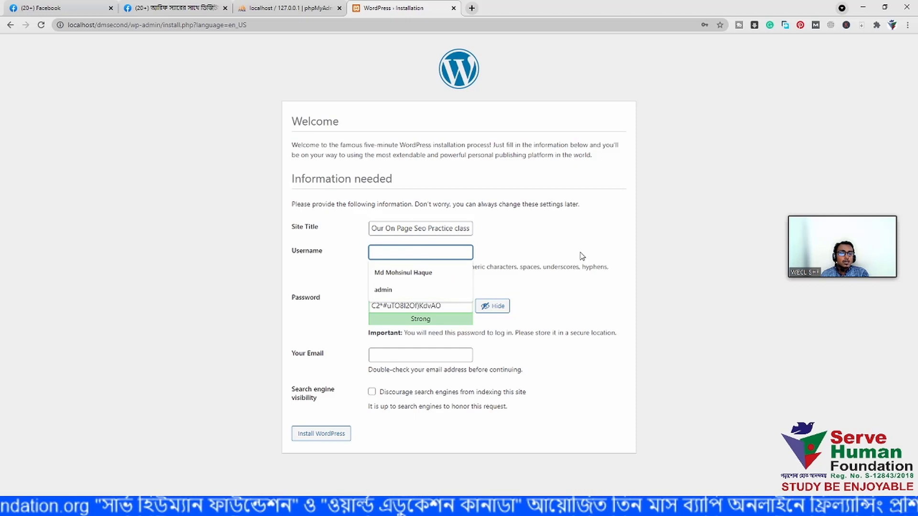
{"action": "left_click", "coordinate": [578, 257]}
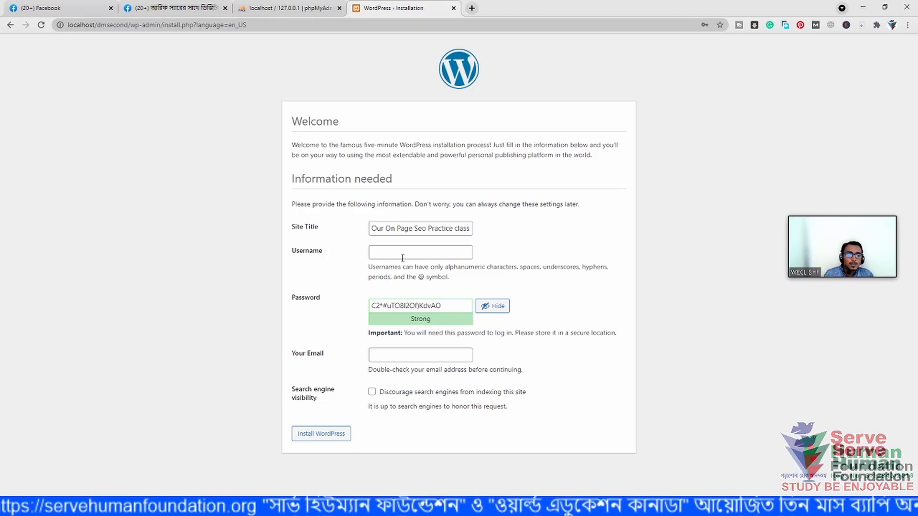
{"action": "left_click", "coordinate": [402, 258]}
{"action": "type", "text": "admin"}
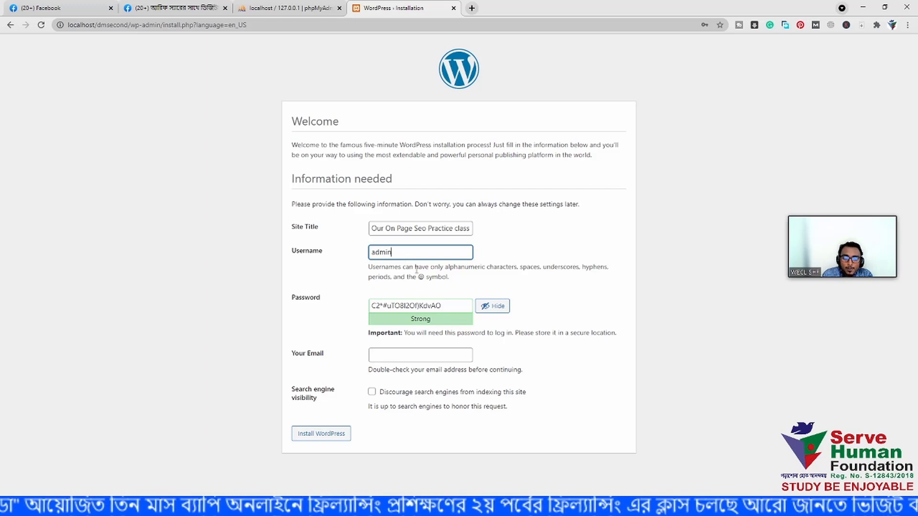
{"action": "left_click_drag", "start_coordinate": [441, 305], "coordinate": [374, 300]}
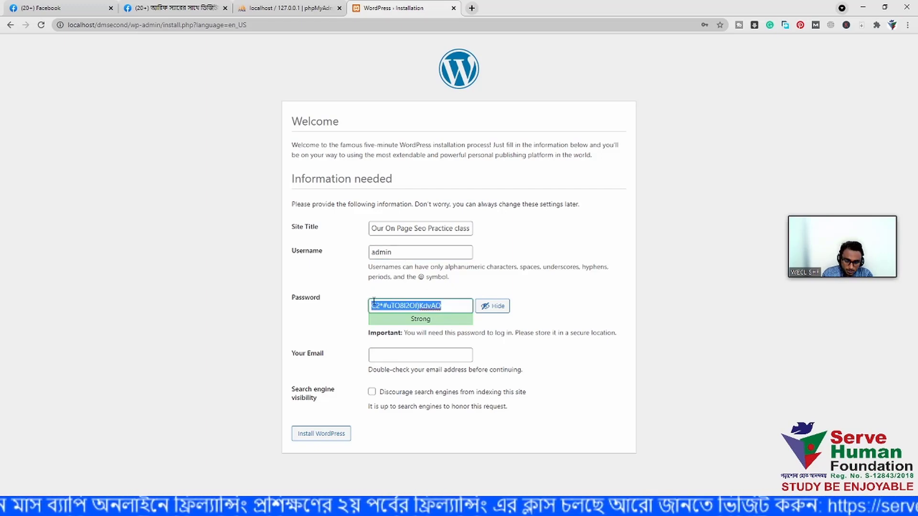
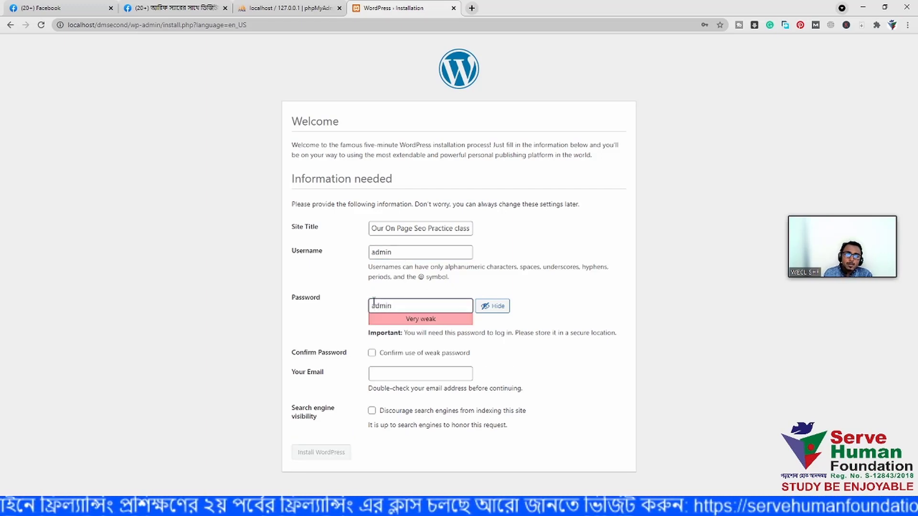
- Replace the generated password with a short weak one and confirm use of the weak password
{"action": "left_click", "coordinate": [590, 309]}
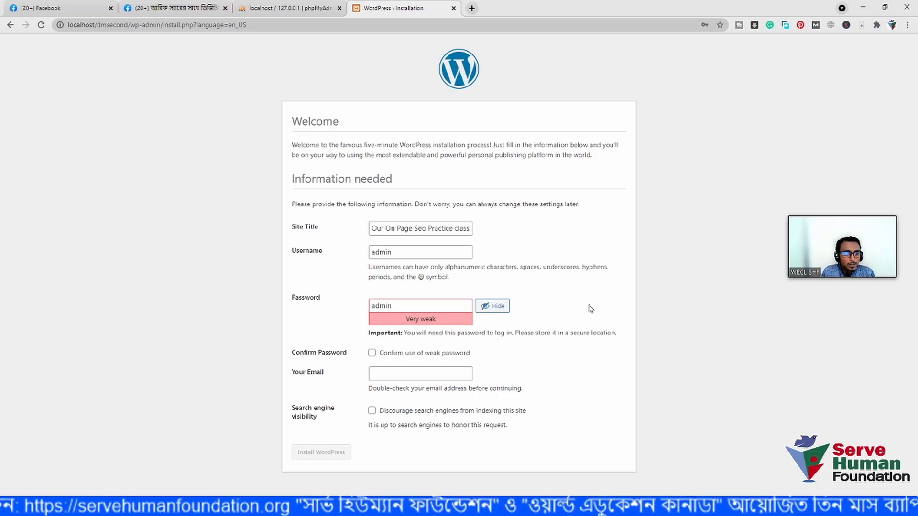
{"action": "left_click", "coordinate": [405, 256]}
{"action": "left_click", "coordinate": [415, 304]}
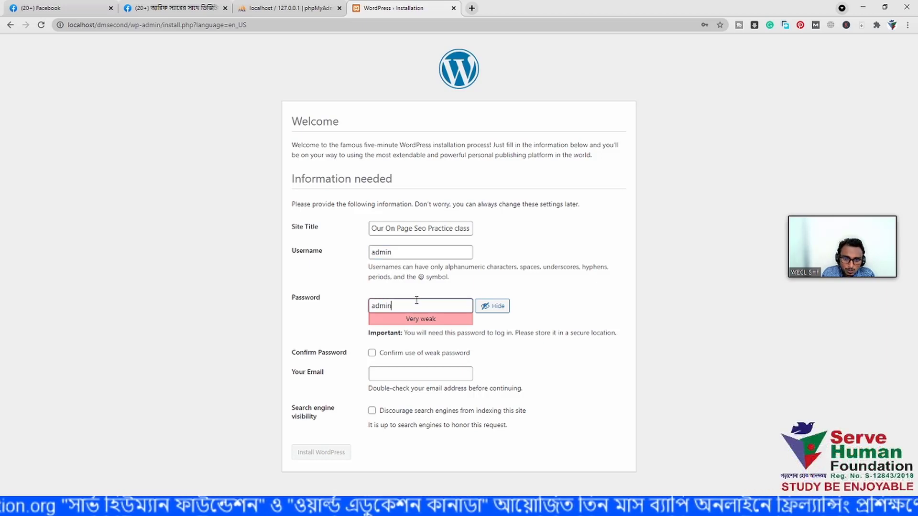
{"action": "left_click", "coordinate": [552, 263]}
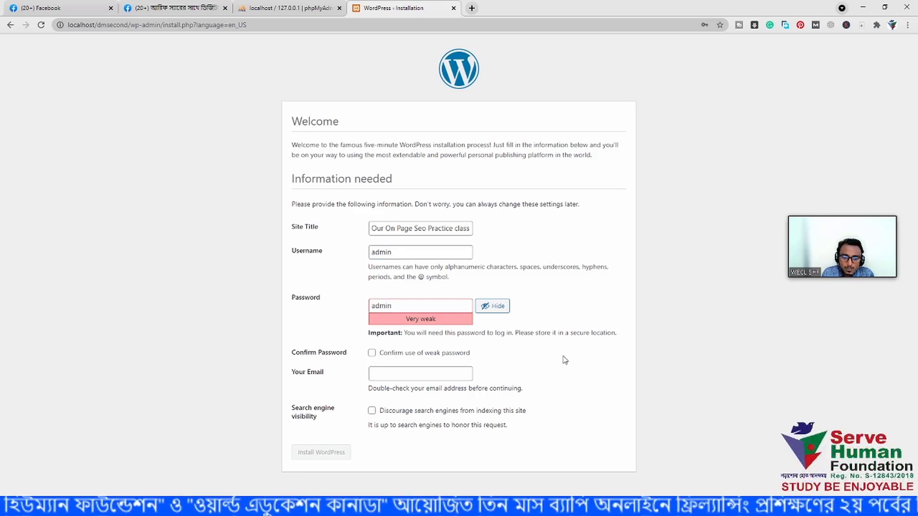
{"action": "left_click", "coordinate": [372, 353]}
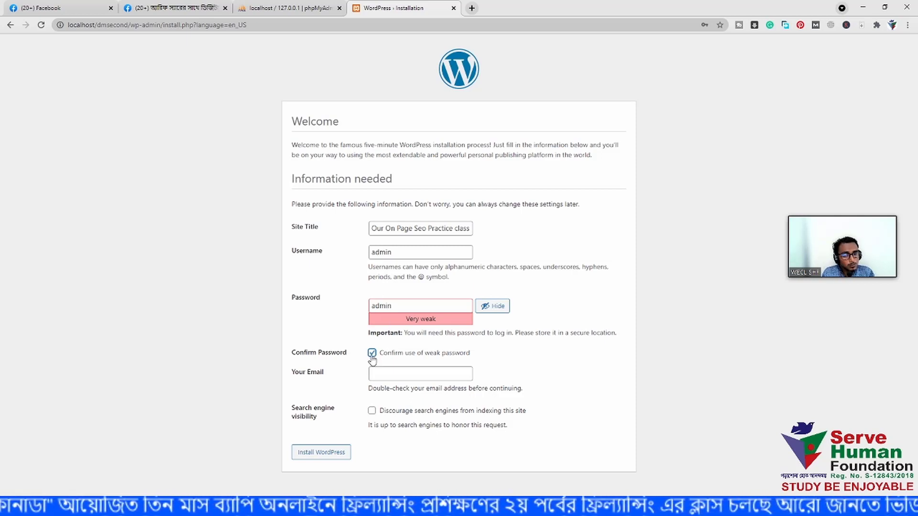
- Fill in the admin e-mail from autofill and leave search engine indexing allowed
{"action": "left_click", "coordinate": [377, 375]}
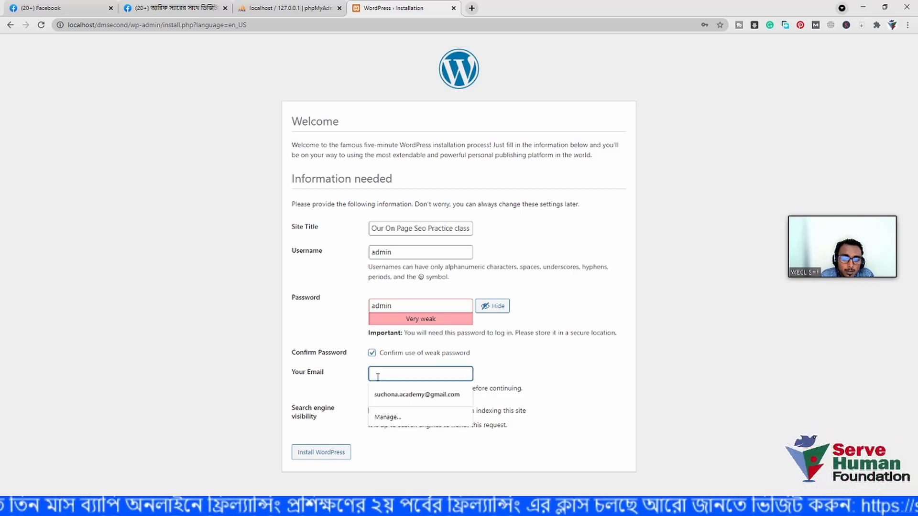
{"action": "left_click", "coordinate": [529, 377]}
{"action": "left_click", "coordinate": [421, 378]}
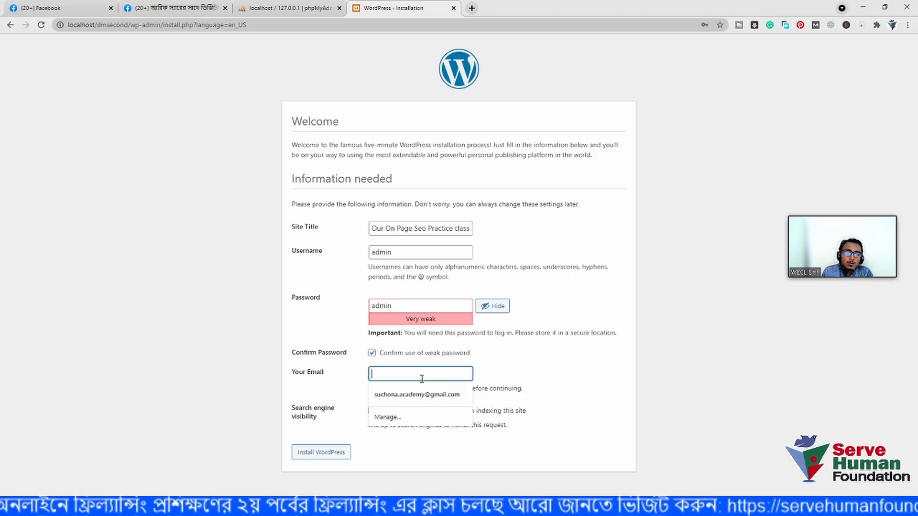
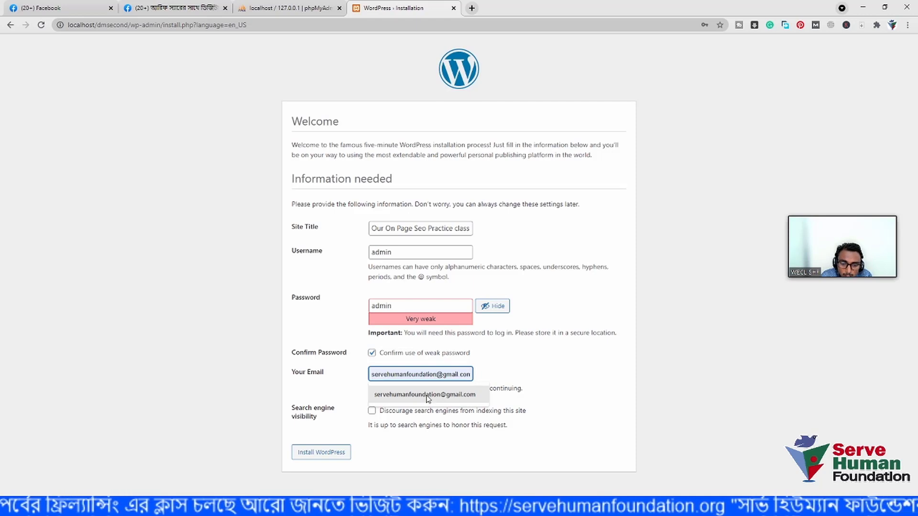
{"action": "left_click", "coordinate": [425, 395]}
{"action": "left_click", "coordinate": [575, 390]}
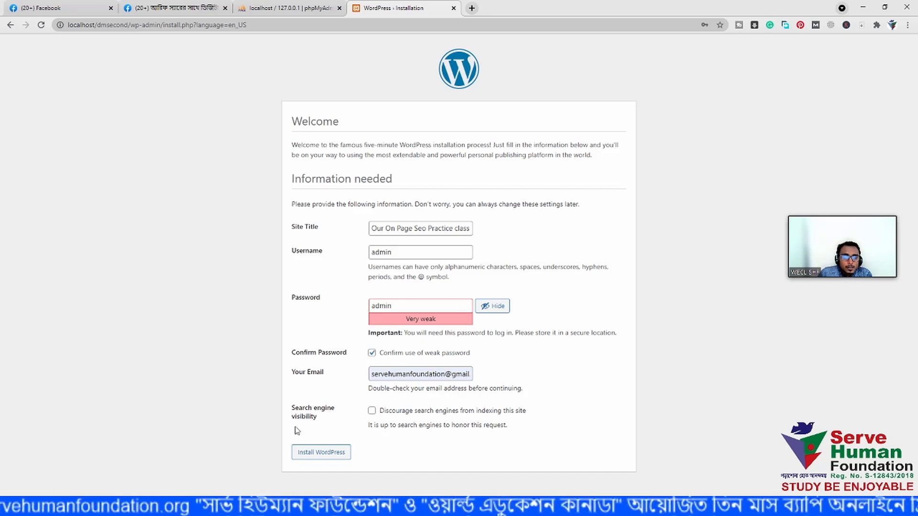
{"action": "left_click", "coordinate": [372, 411]}
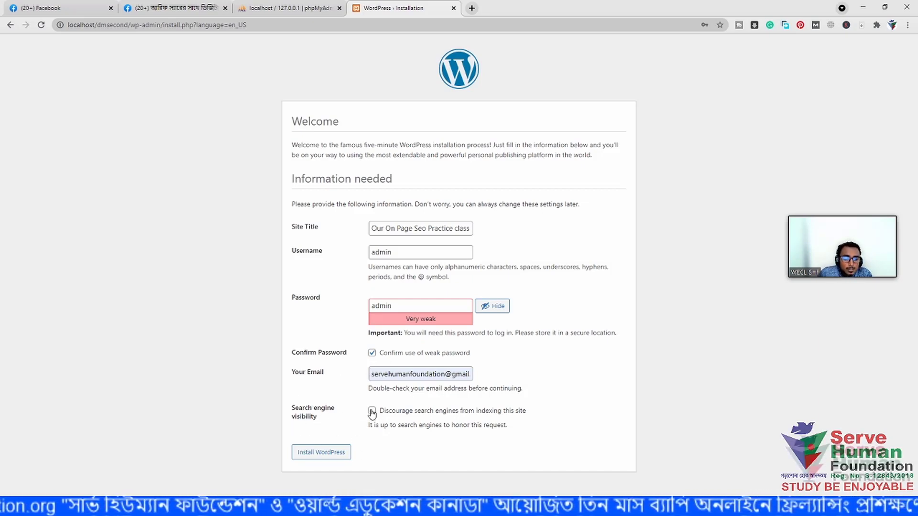
{"action": "left_click", "coordinate": [371, 411]}
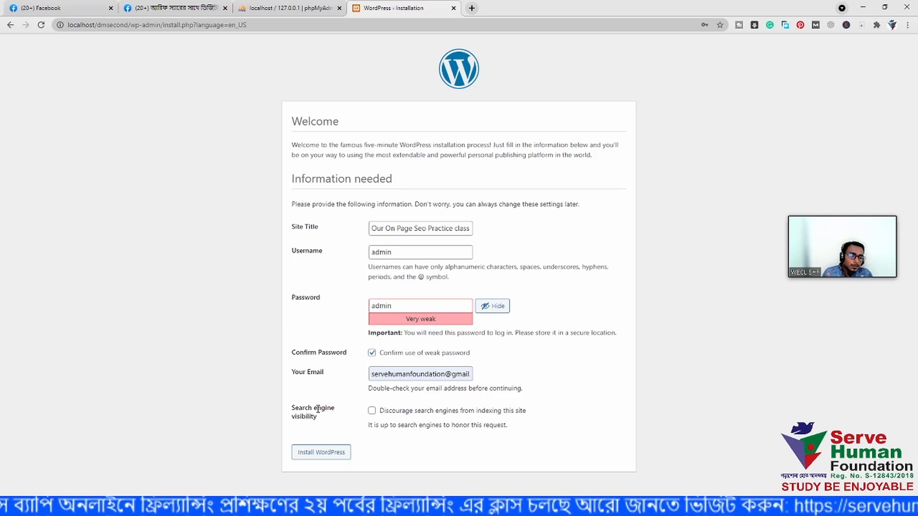
- Install WordPress, dismiss Chrome's password breach warning, and go to the login page from the Success screen
{"action": "left_click", "coordinate": [312, 453]}
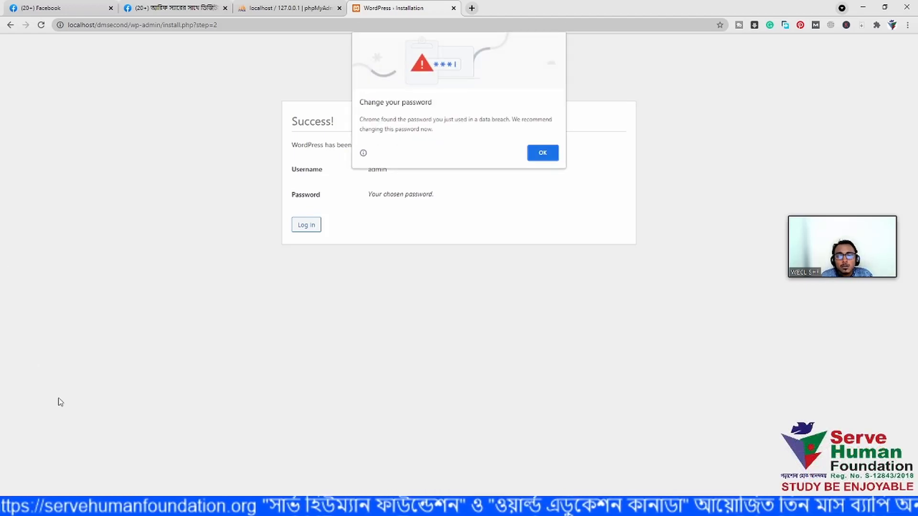
{"action": "left_click", "coordinate": [542, 154]}
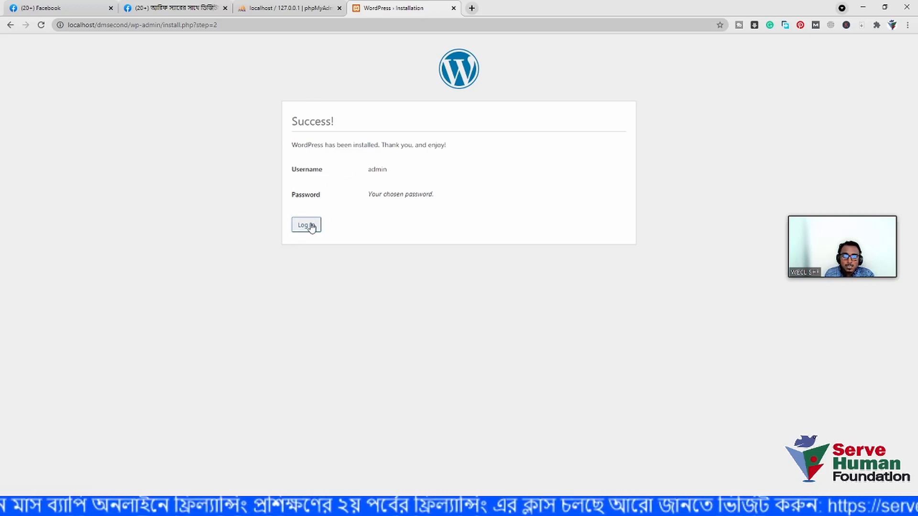
{"action": "left_click_drag", "start_coordinate": [334, 152], "coordinate": [294, 142]}
{"action": "left_click", "coordinate": [449, 157]}
{"action": "left_click", "coordinate": [294, 142]}
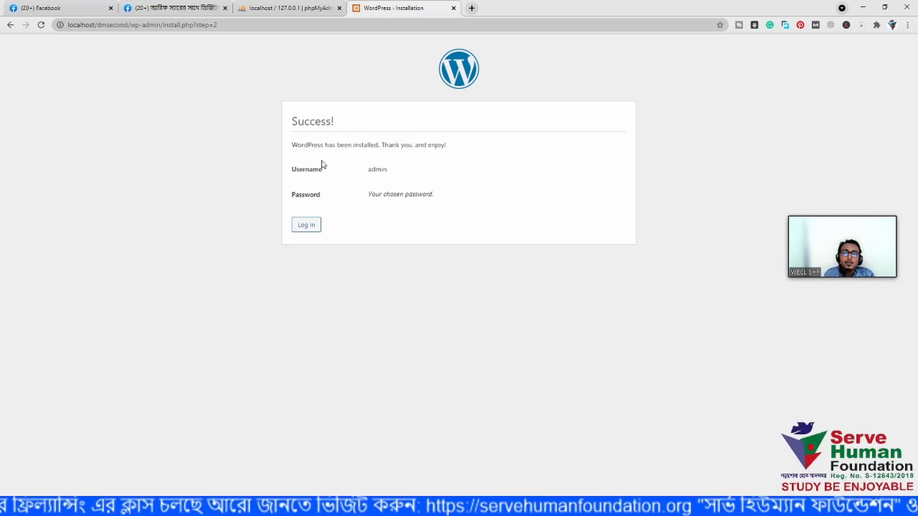
{"action": "left_click", "coordinate": [307, 225]}
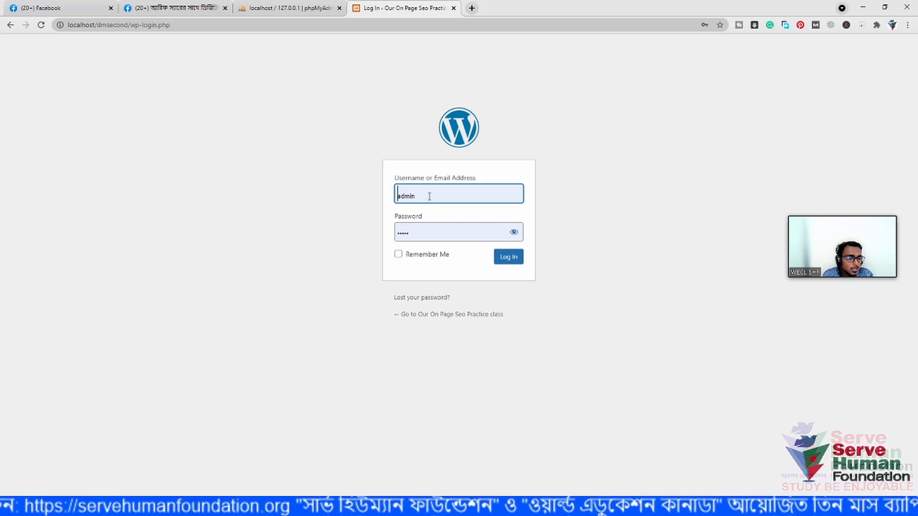
- Log in as admin with the saved credentials, password revealed and Remember Me ticked
{"action": "left_click", "coordinate": [429, 196]}
{"action": "left_click", "coordinate": [477, 211]}
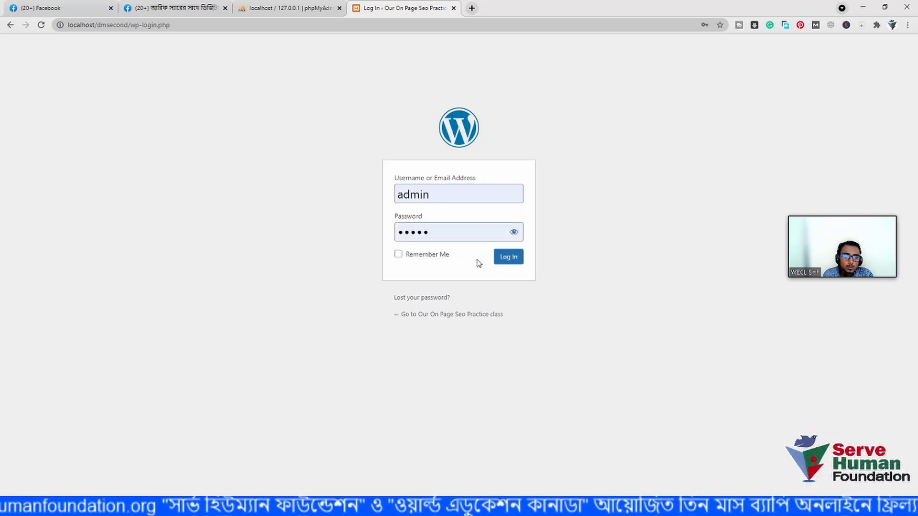
{"action": "left_click", "coordinate": [515, 233]}
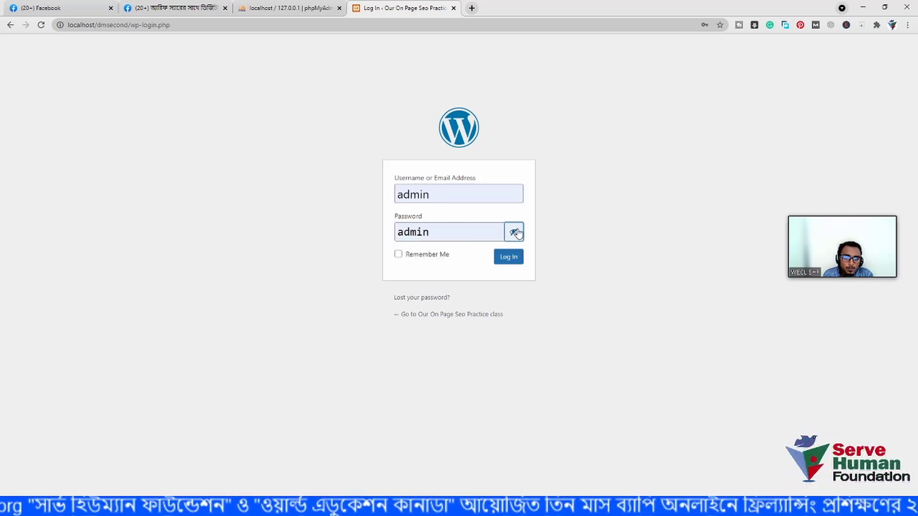
{"action": "left_click", "coordinate": [399, 254]}
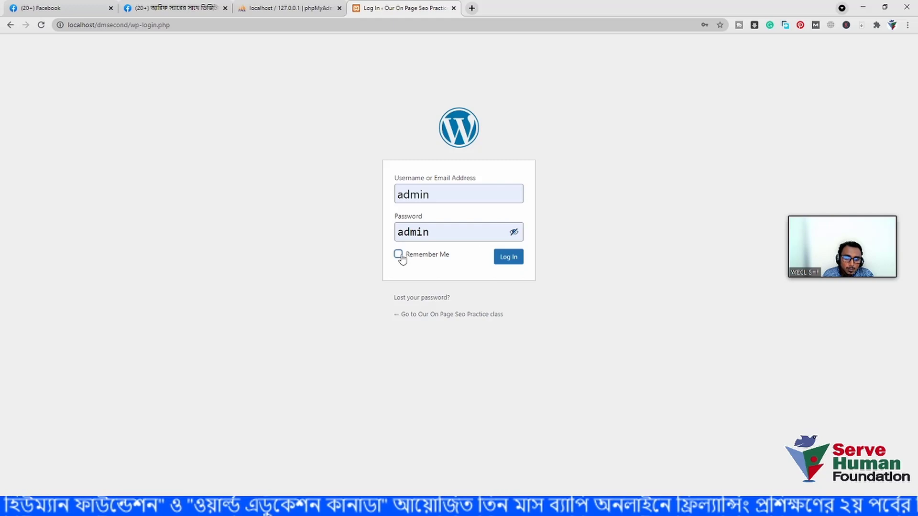
{"action": "left_click", "coordinate": [516, 259]}
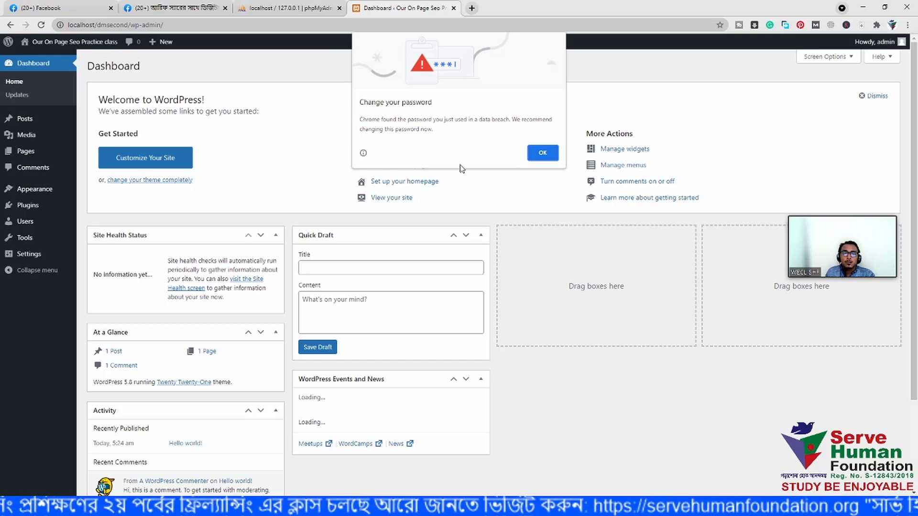
- Dismiss Chrome's password warning and look over the Our On Page Seo Practice class dashboard
{"action": "left_click", "coordinate": [537, 154]}
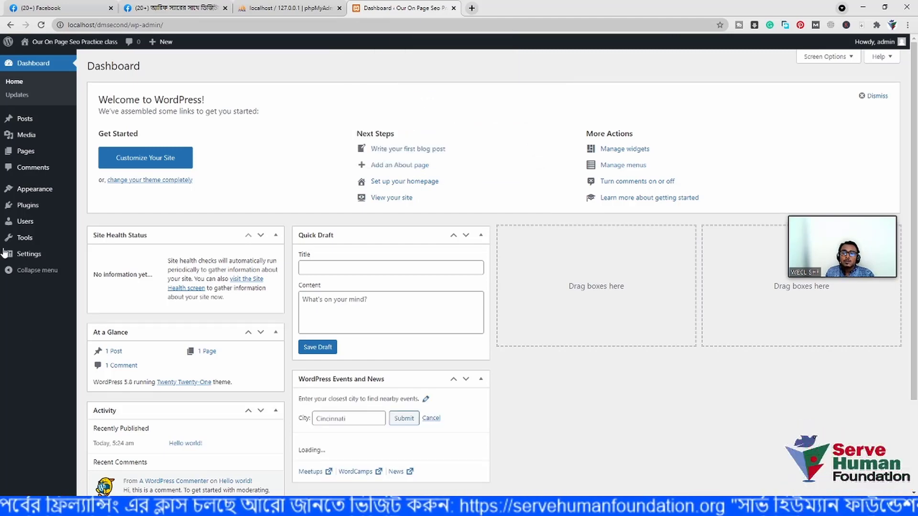
{"action": "scroll", "coordinate": [764, 448], "scroll_direction": "down", "scroll_amount": 2}
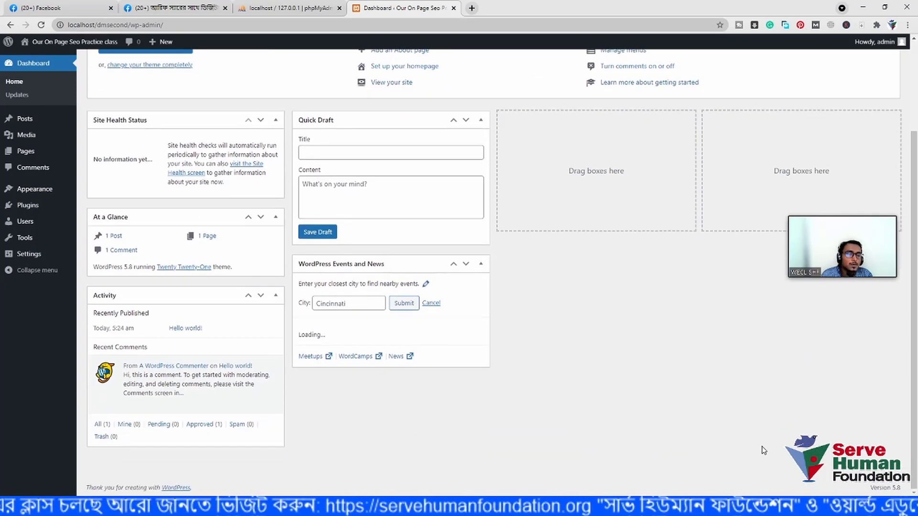
{"action": "scroll", "coordinate": [538, 404], "scroll_direction": "up", "scroll_amount": 2}
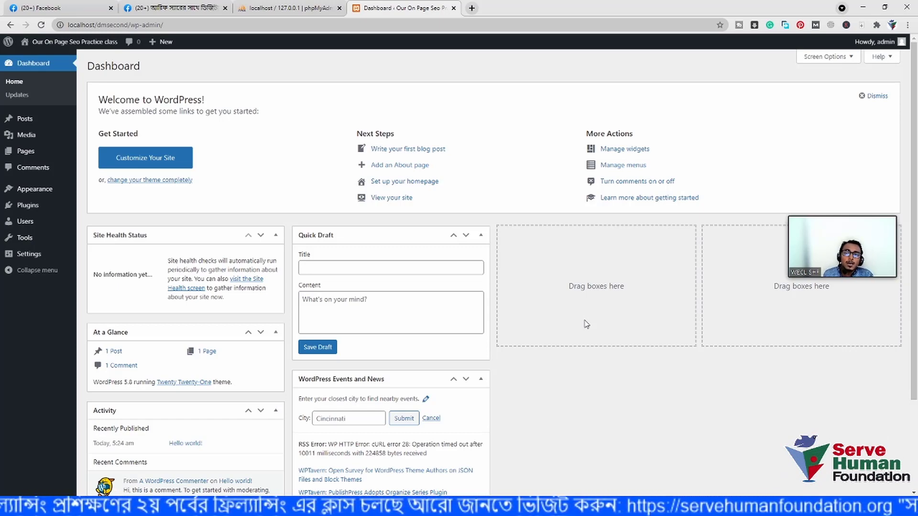
{"action": "mouse_move", "coordinate": [23, 243]}
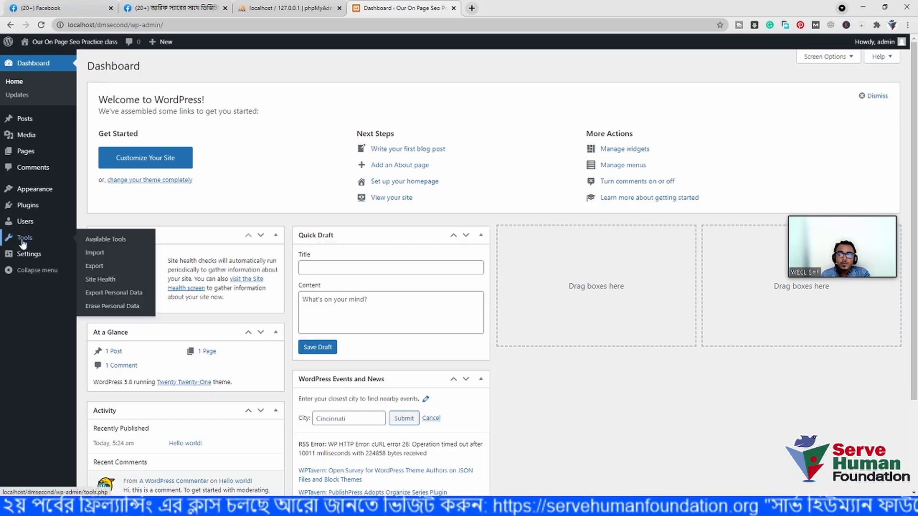
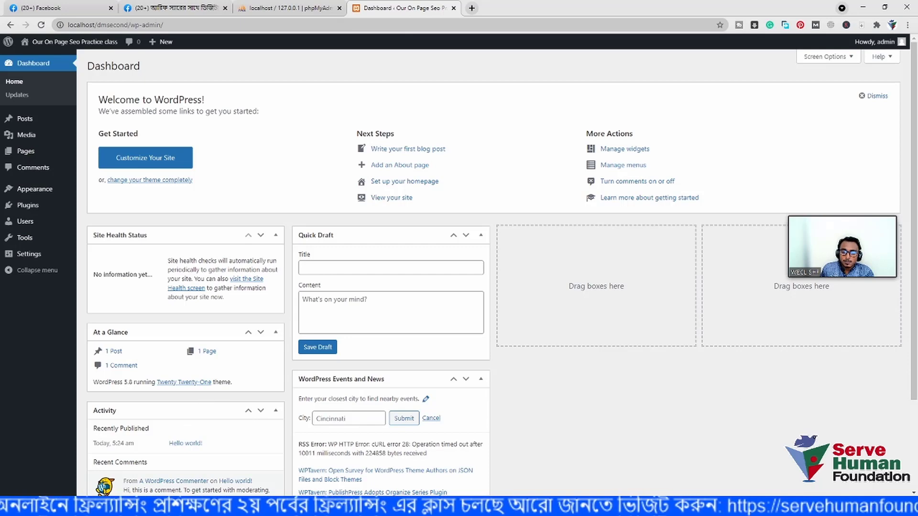
- Switch to the Notepad notes and select the username and password lines
{"action": "key", "text": "alt+Tab"}
{"action": "left_click", "coordinate": [541, 197]}
{"action": "left_click_drag", "start_coordinate": [541, 197], "coordinate": [372, 160]}
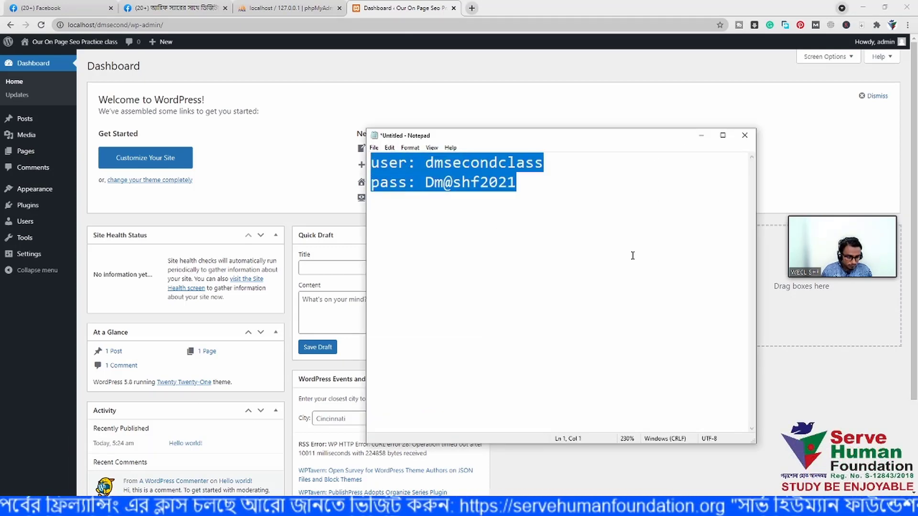
- Cut the login details and type step '1. Downlaod Xammp'
{"action": "key", "text": "ctrl+x"}
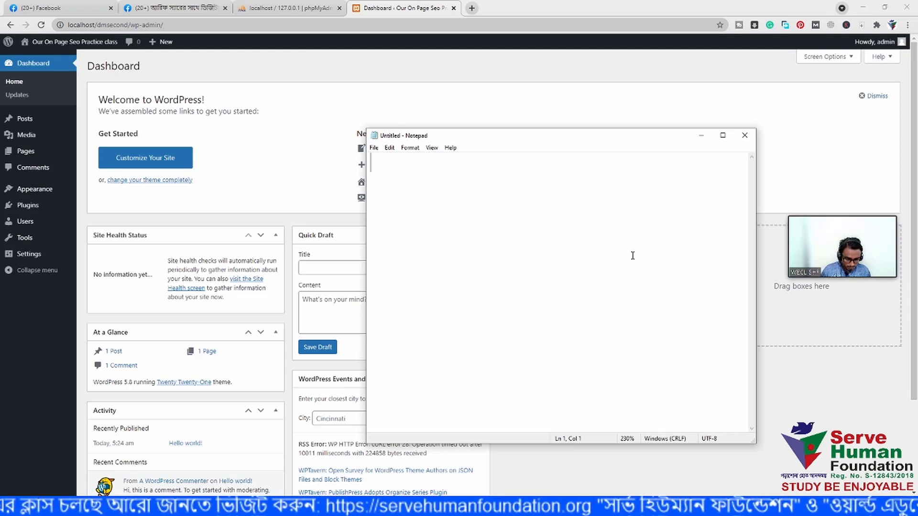
{"action": "type", "text": "1. "}
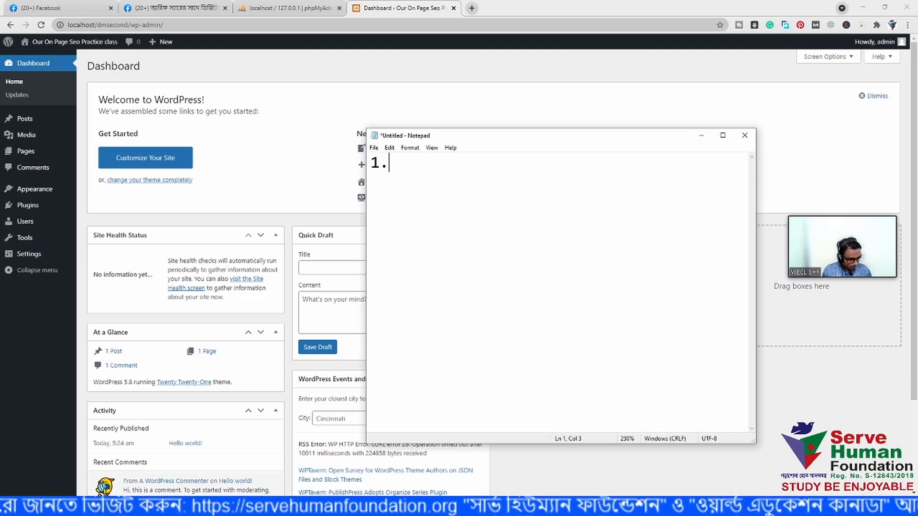
{"action": "type", "text": "do"}
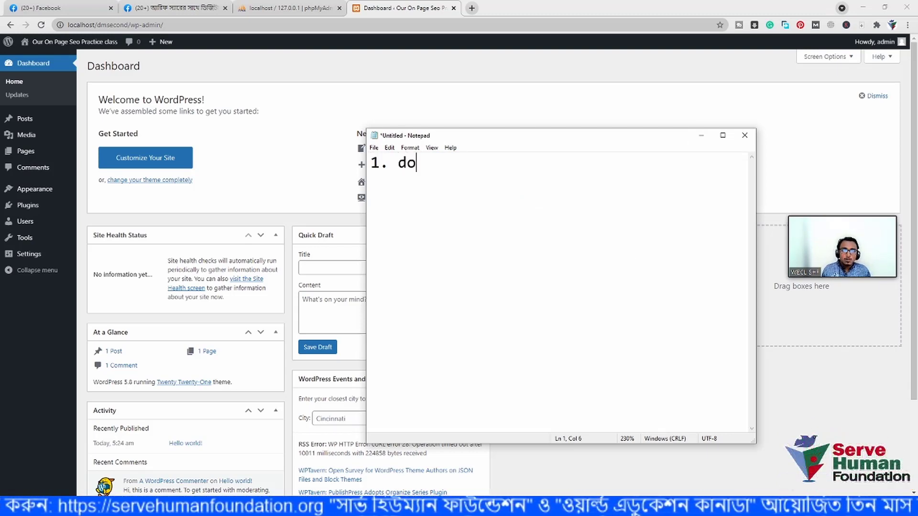
{"action": "key", "text": "BackSpace"}
{"action": "key", "text": "BackSpace"}
{"action": "type", "text": "Doiwn"}
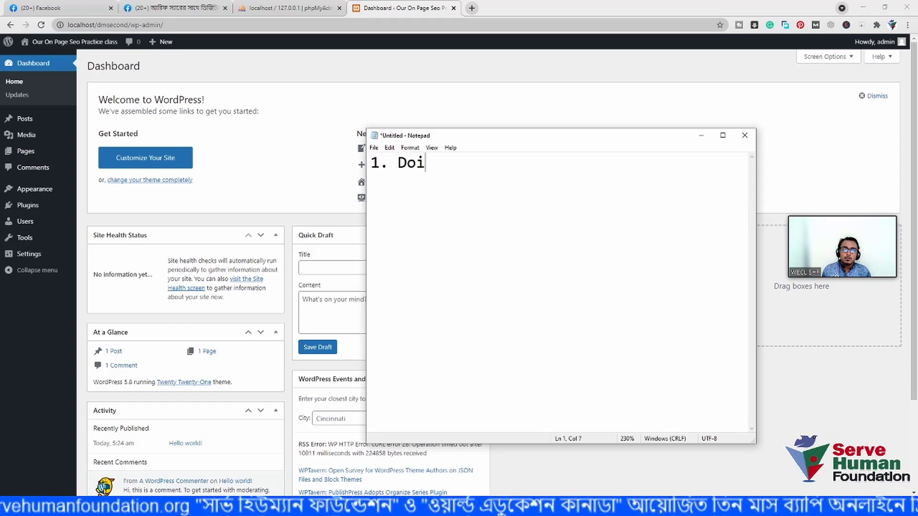
{"action": "key", "text": "BackSpace"}
{"action": "key", "text": "BackSpace"}
{"action": "key", "text": "BackSpace"}
{"action": "type", "text": "wnlao"}
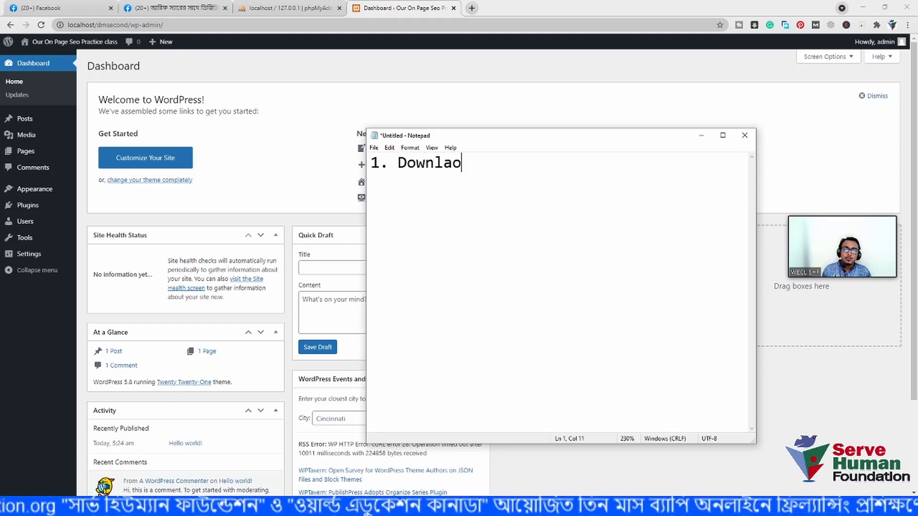
{"action": "type", "text": "d SS"}
{"action": "key", "text": "BackSpace"}
{"action": "key", "text": "BackSpace"}
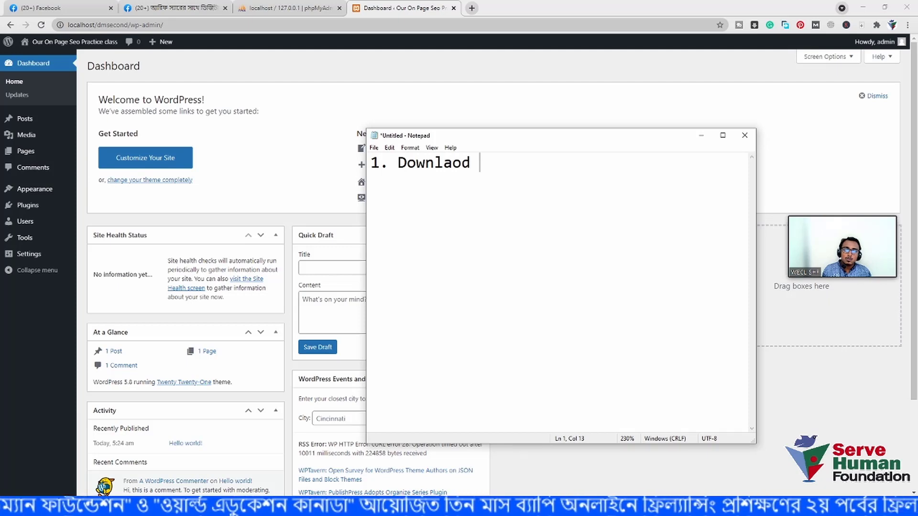
{"action": "type", "text": "Xa"}
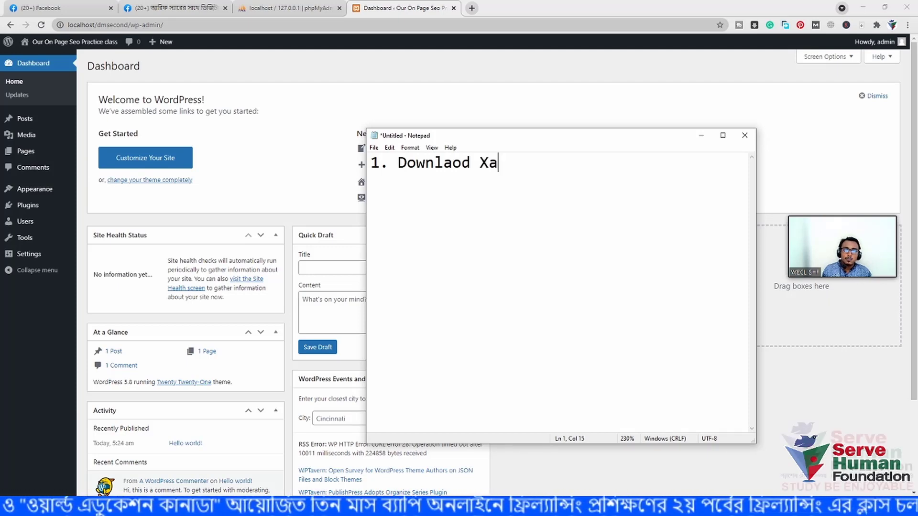
{"action": "type", "text": "mmp"}
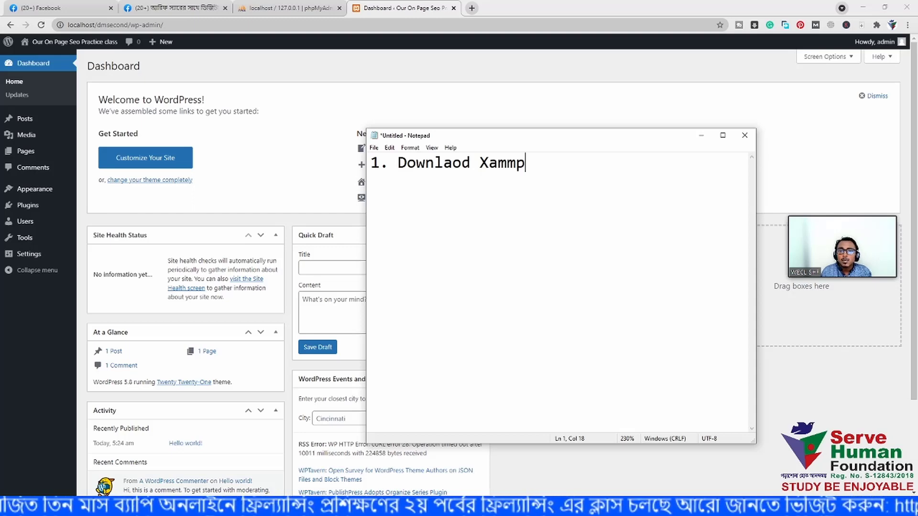
- Add '2. Install in your computer' and begin line '3. Downlaod Wrod'
{"action": "key", "text": "Return"}
{"action": "type", "text": "2. "}
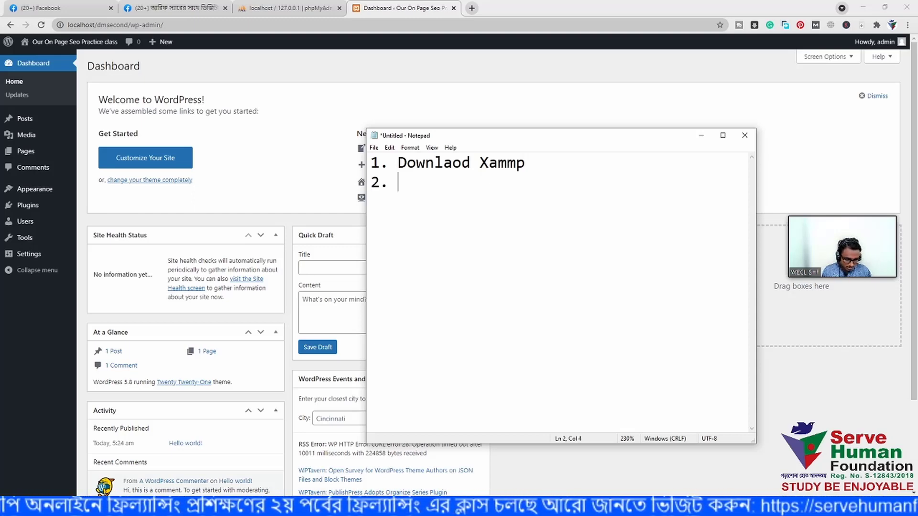
{"action": "type", "text": "D"}
{"action": "key", "text": "BackSpace"}
{"action": "type", "text": "Ins"}
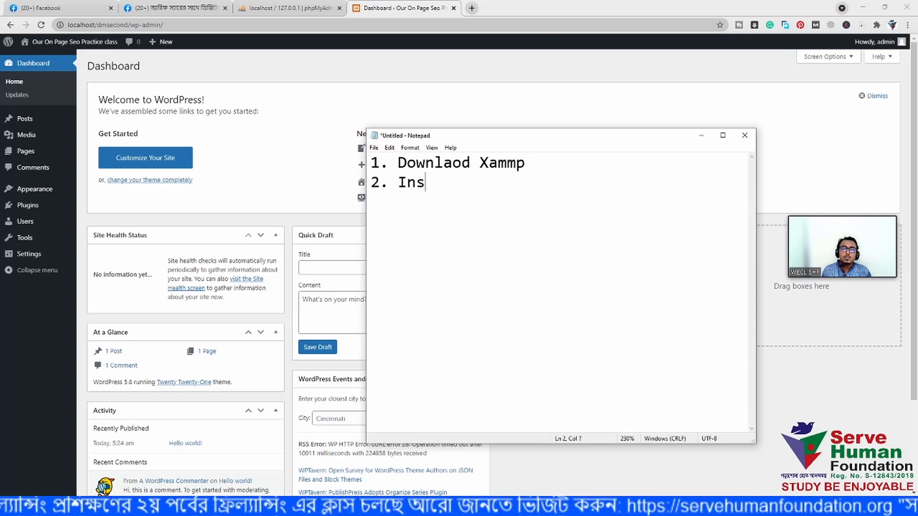
{"action": "type", "text": "tall "}
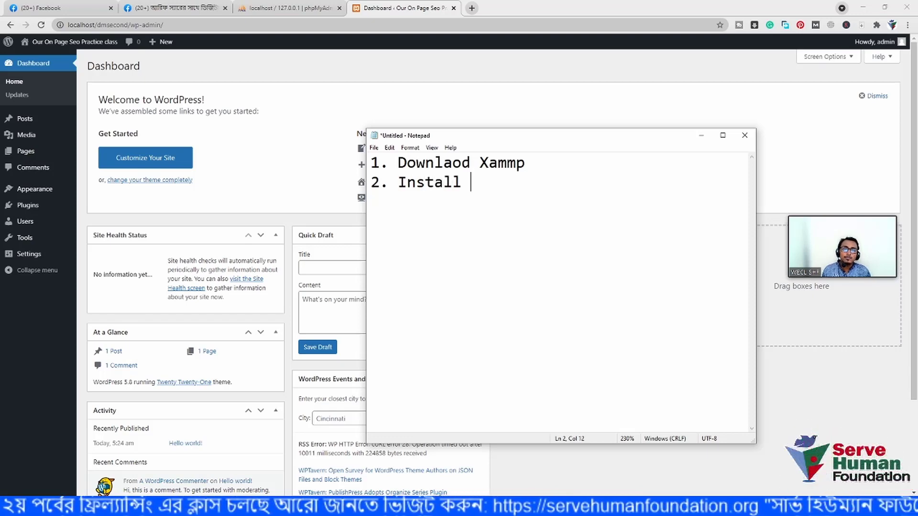
{"action": "type", "text": "in "}
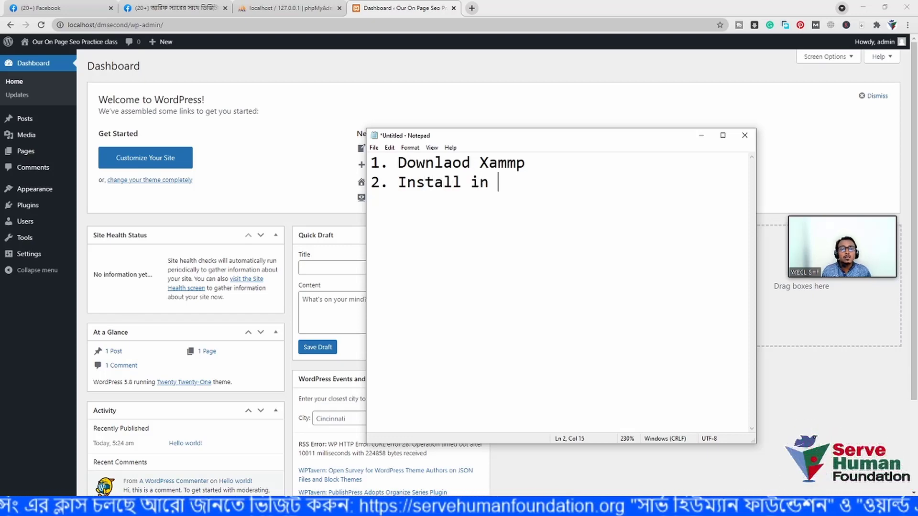
{"action": "type", "text": "your "}
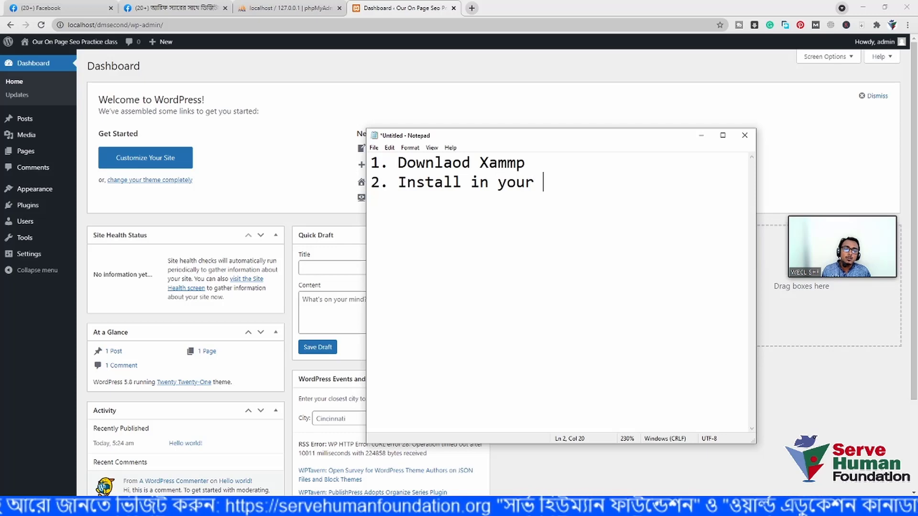
{"action": "type", "text": "computer"}
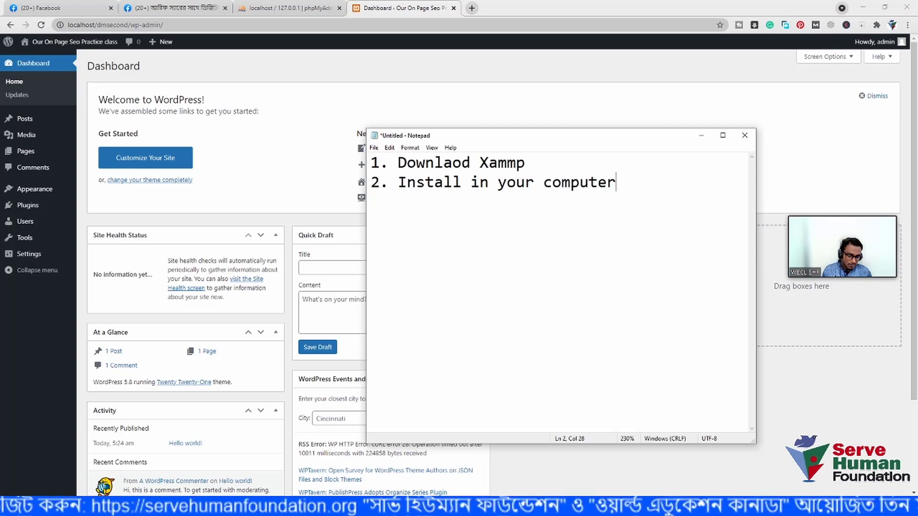
{"action": "key", "text": "Return"}
{"action": "type", "text": "3. "}
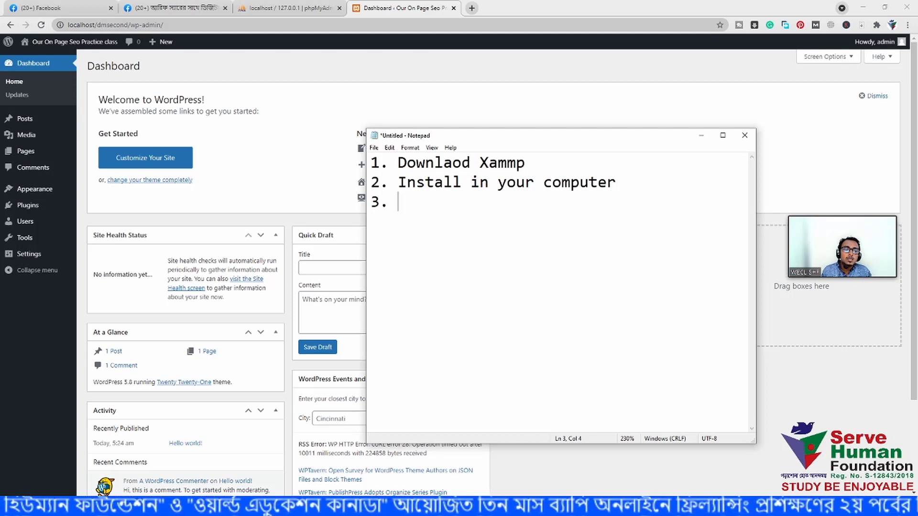
{"action": "type", "text": "Downlaod "}
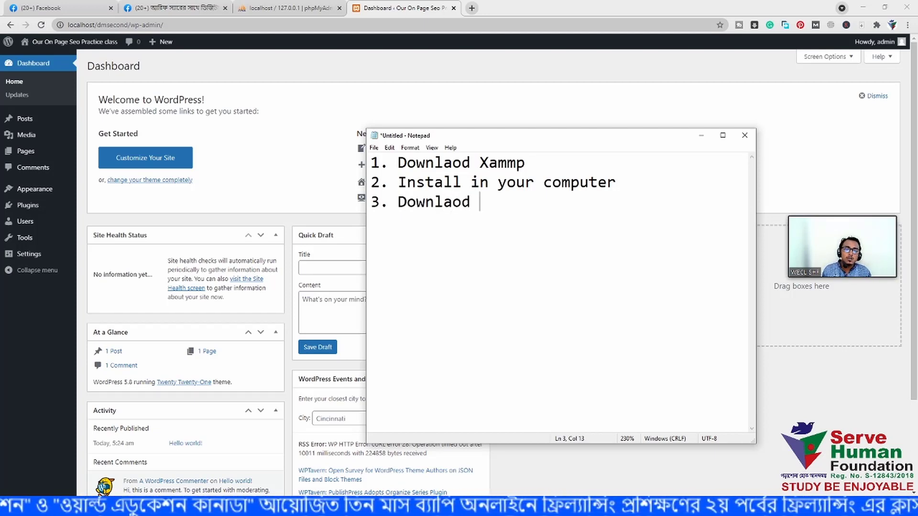
{"action": "type", "text": "Wrod"}
- Finish step 3 as 'Downlaod Wordpress Software', add '4. Unzip wordpress software', and start '5.'
{"action": "key", "text": "BackSpace"}
{"action": "key", "text": "BackSpace"}
{"action": "key", "text": "BackSpace"}
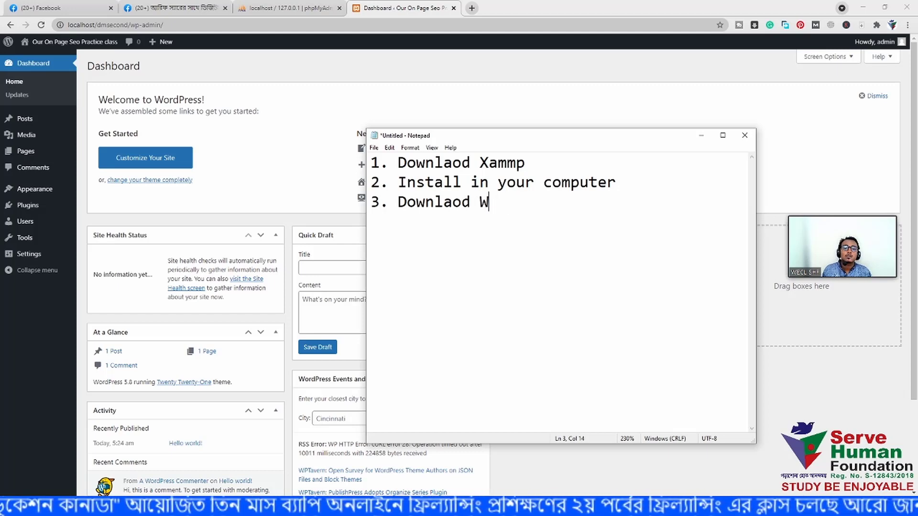
{"action": "type", "text": "ordpress S"}
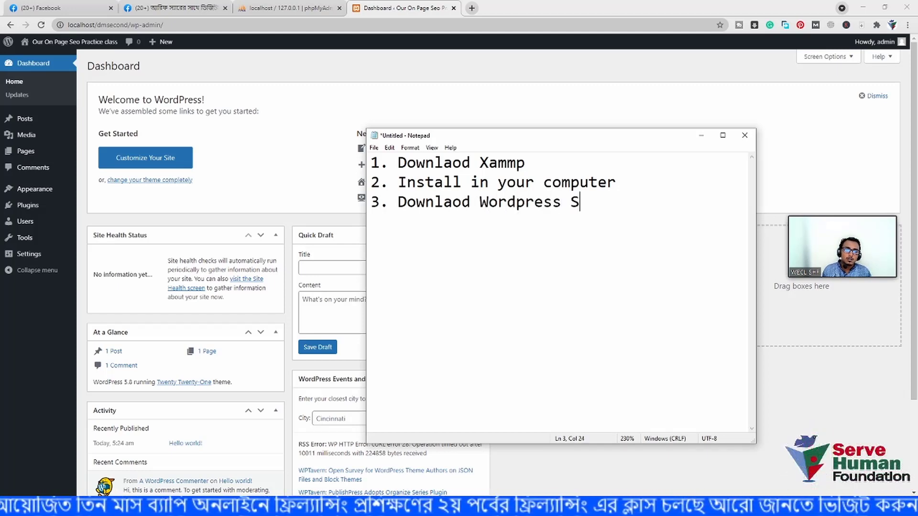
{"action": "type", "text": "oftware"}
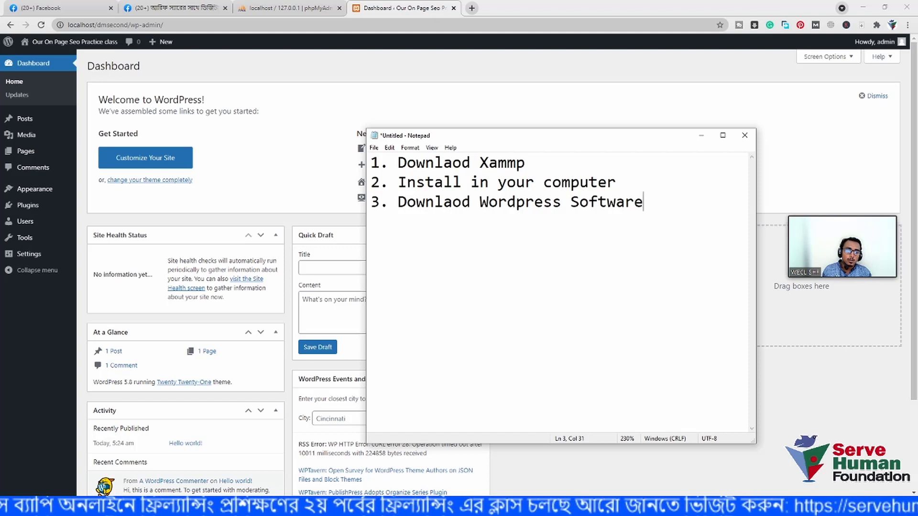
{"action": "key", "text": "Return"}
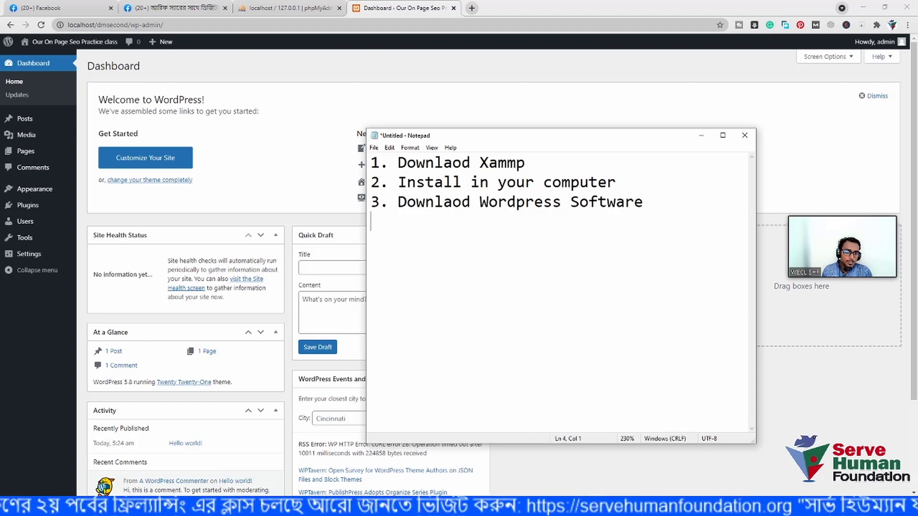
{"action": "type", "text": "4. "}
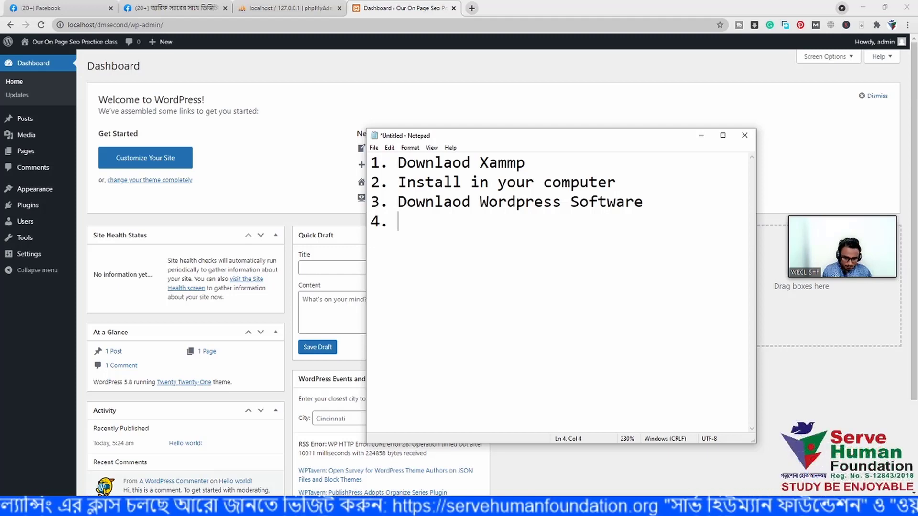
{"action": "type", "text": "Wordpress"}
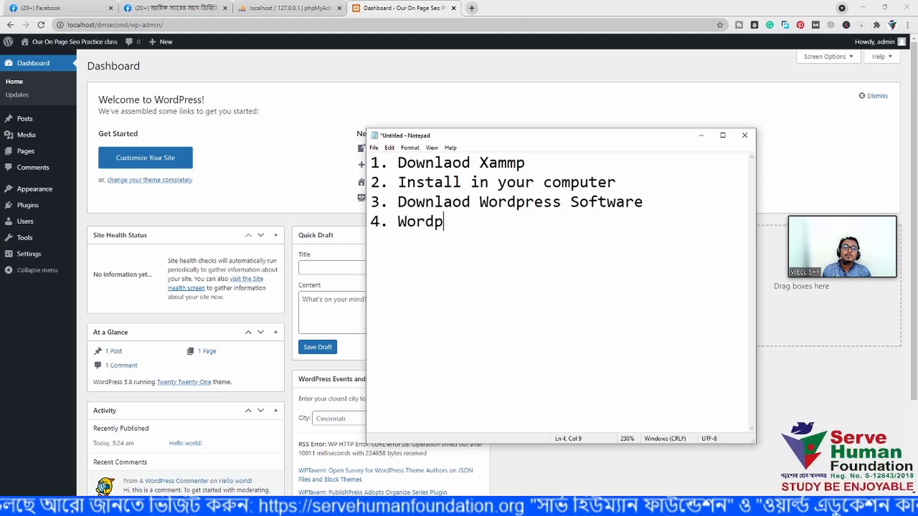
{"action": "key", "text": "BackSpace"}
{"action": "key", "text": "BackSpace"}
{"action": "key", "text": "BackSpace"}
{"action": "key", "text": "BackSpace"}
{"action": "key", "text": "BackSpace"}
{"action": "key", "text": "BackSpace"}
{"action": "key", "text": "BackSpace"}
{"action": "key", "text": "BackSpace"}
{"action": "key", "text": "BackSpace"}
{"action": "key", "text": "BackSpace"}
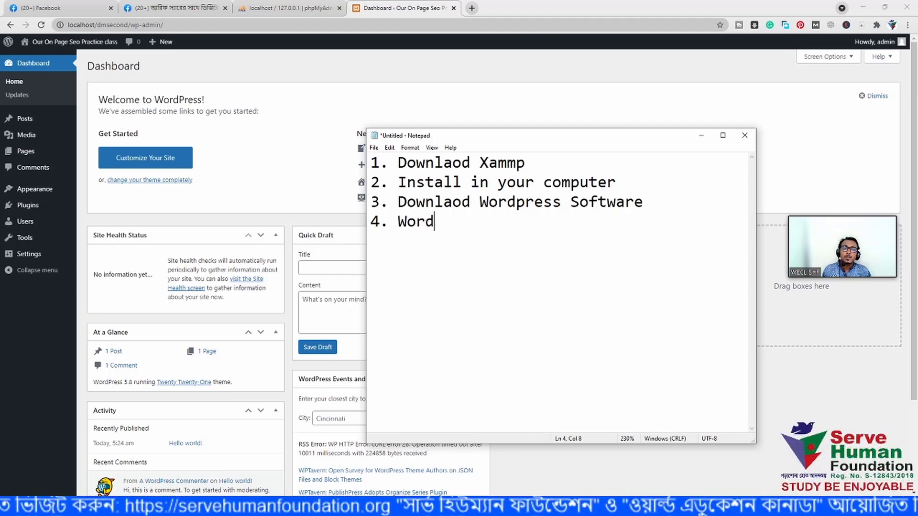
{"action": "type", "text": "Unx"}
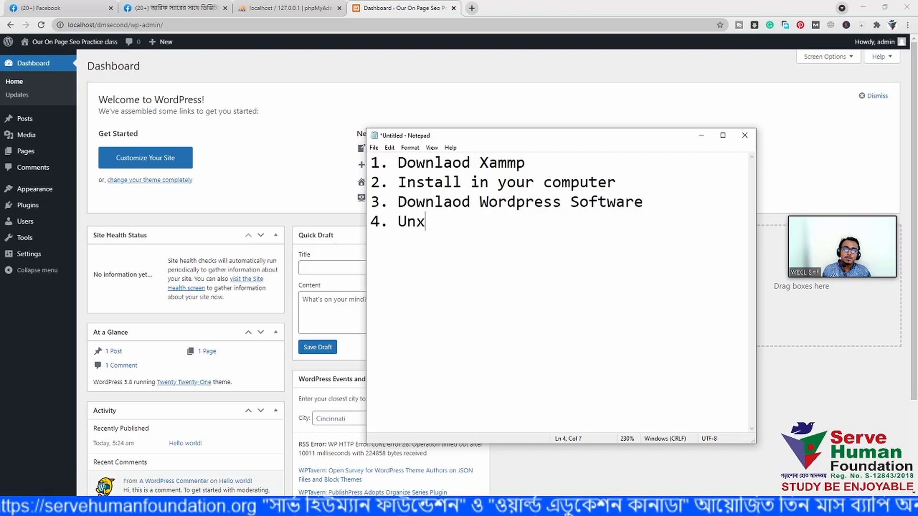
{"action": "key", "text": "BackSpace"}
{"action": "type", "text": "zip"}
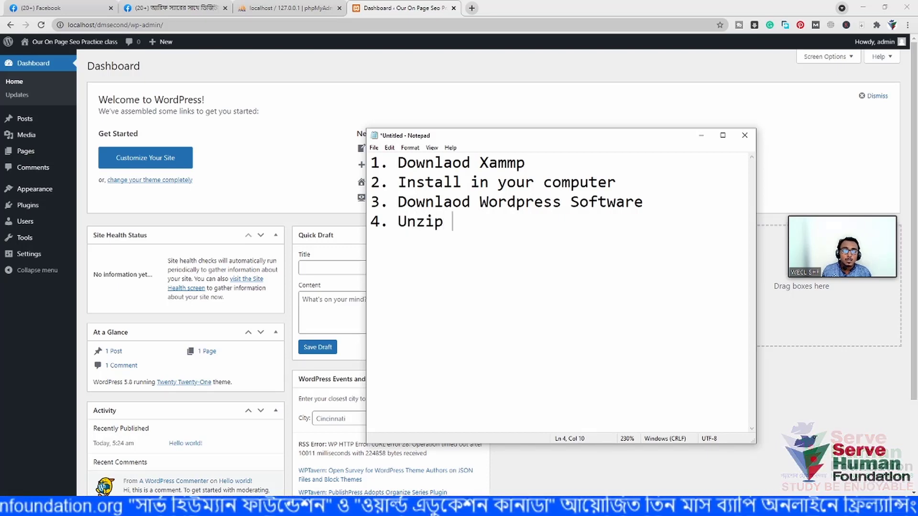
{"action": "type", "text": " wordp"}
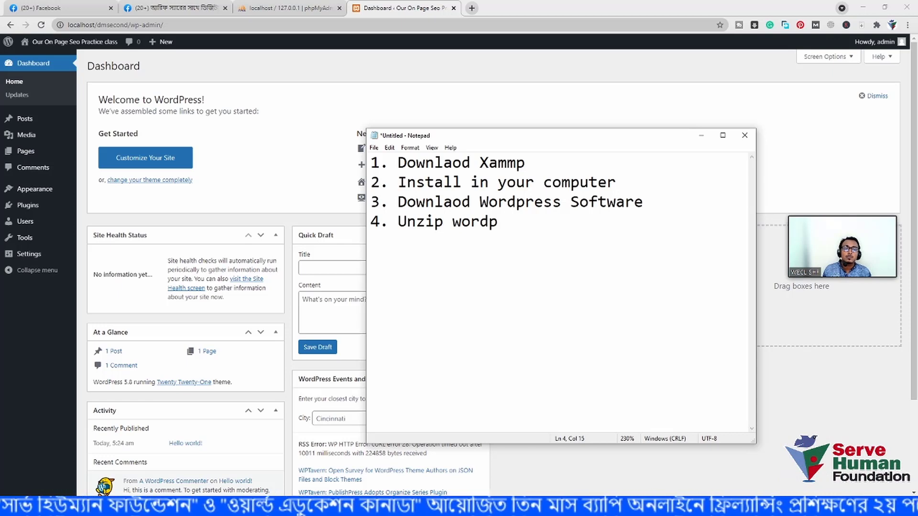
{"action": "type", "text": "ress software"}
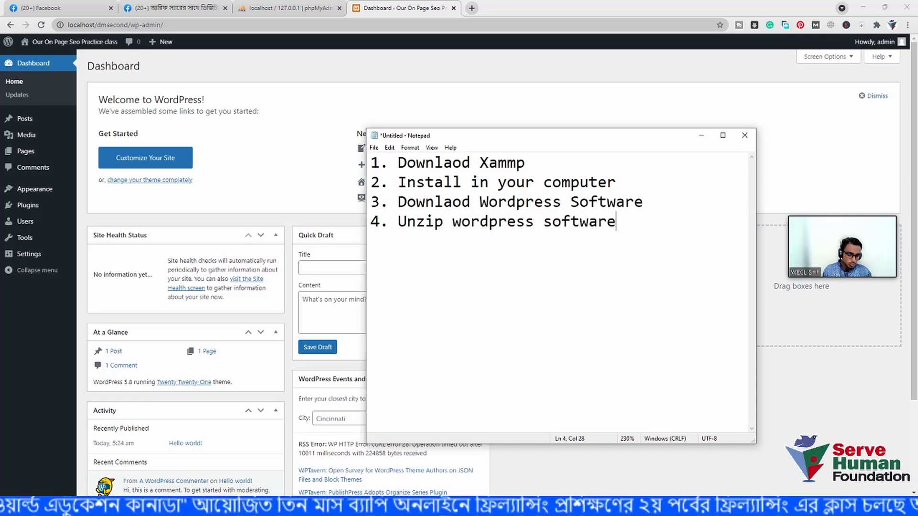
{"action": "key", "text": "Return"}
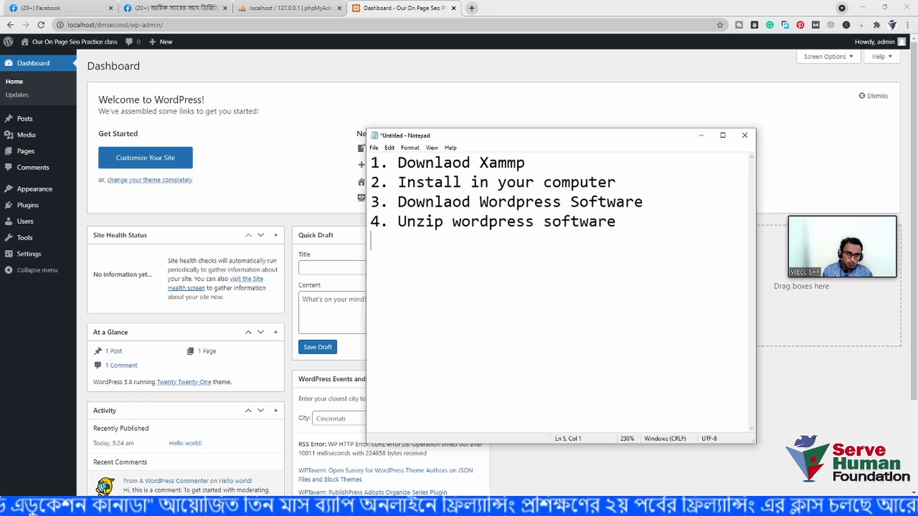
{"action": "type", "text": "5."}
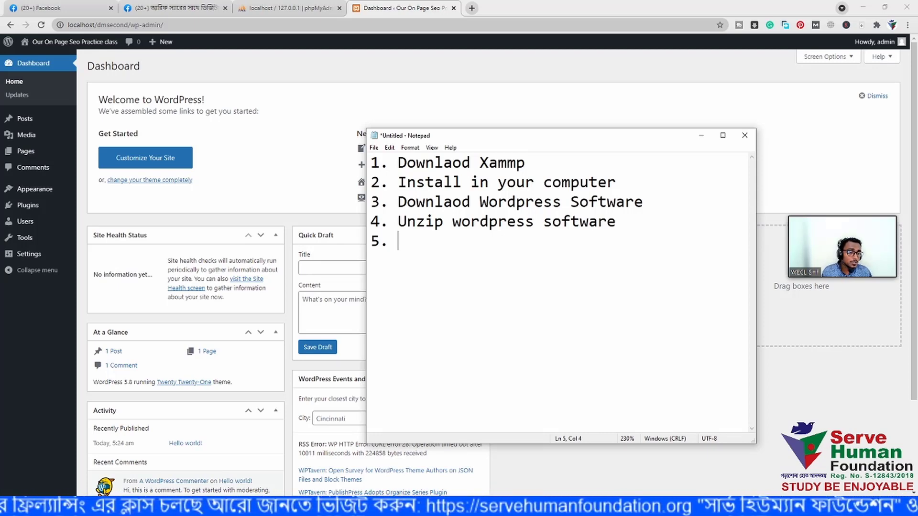
- Type step 5 'Go to xammp folder > htdocs > Create a new folder >' and change step 4's Unzip to Copy
{"action": "type", "text": "go"}
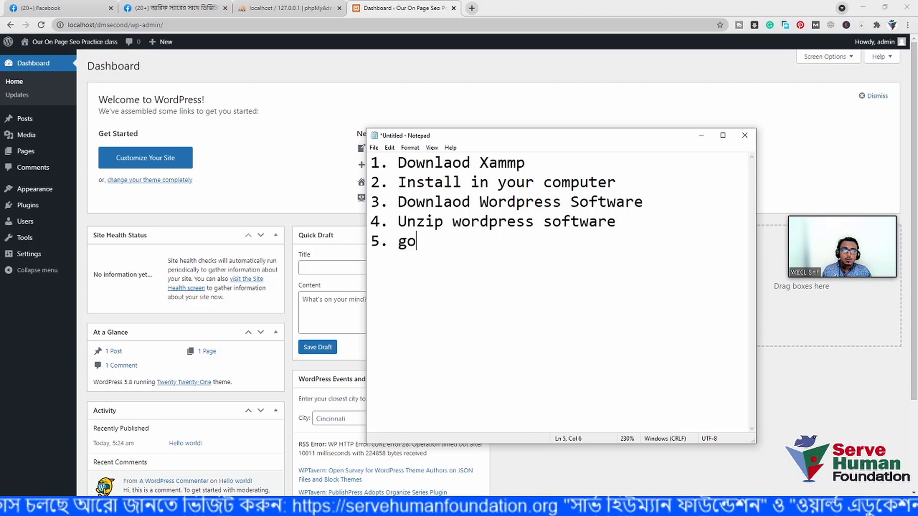
{"action": "key", "text": "BackSpace"}
{"action": "key", "text": "BackSpace"}
{"action": "type", "text": "Got"}
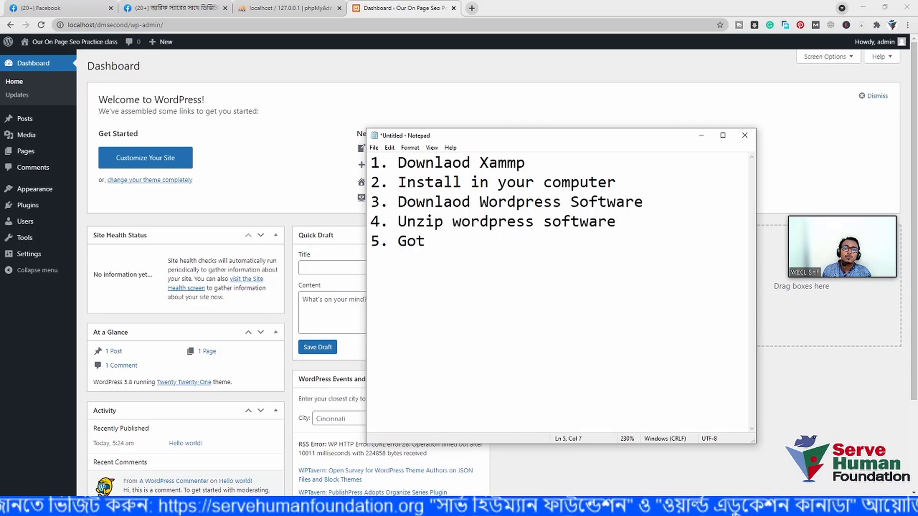
{"action": "key", "text": "BackSpace"}
{"action": "type", "text": "to "}
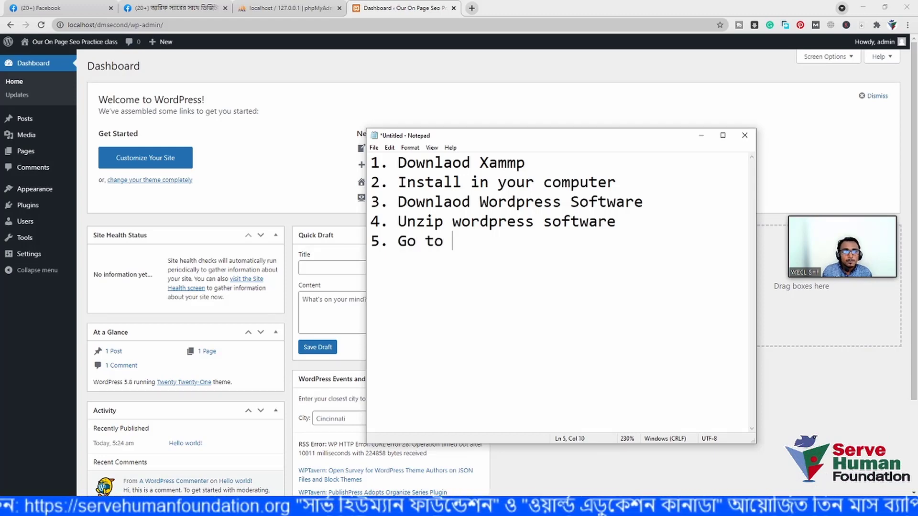
{"action": "type", "text": "xam"}
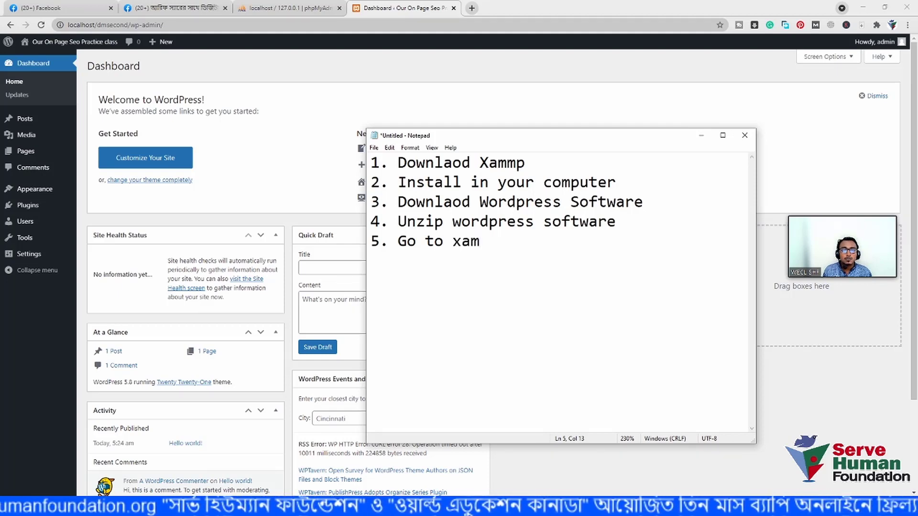
{"action": "type", "text": "mp folder"}
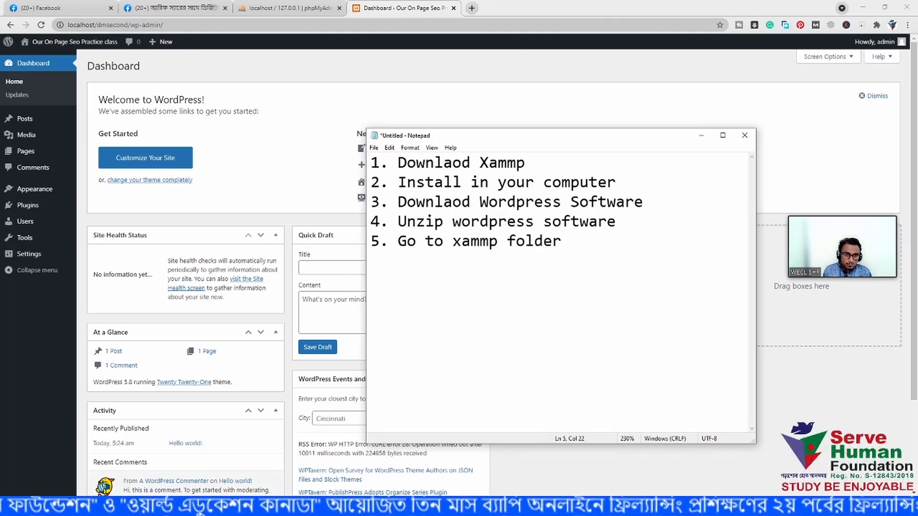
{"action": "type", "text": " > "}
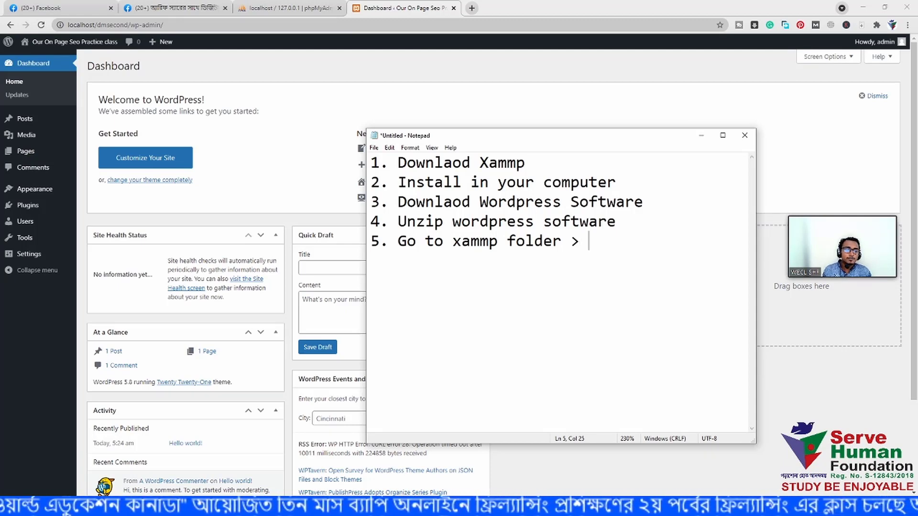
{"action": "type", "text": "htdocs"}
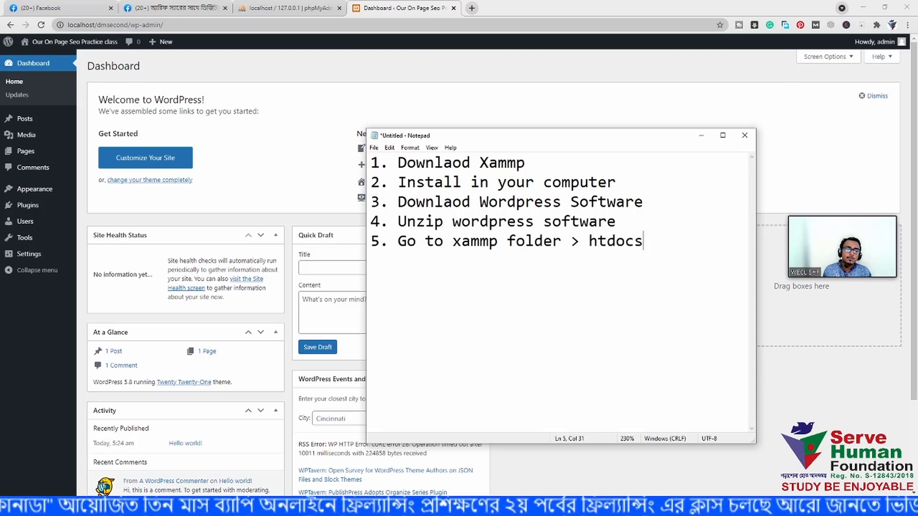
{"action": "type", "text": " > "}
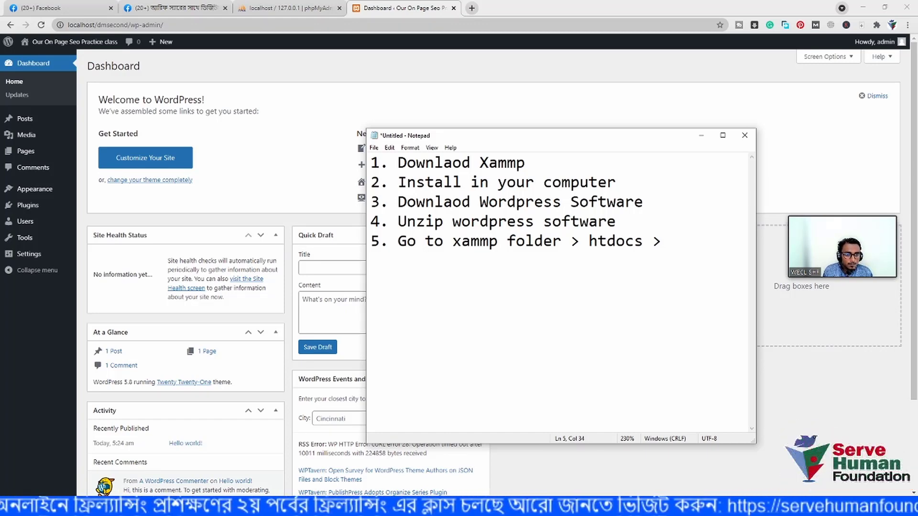
{"action": "type", "text": "Create "}
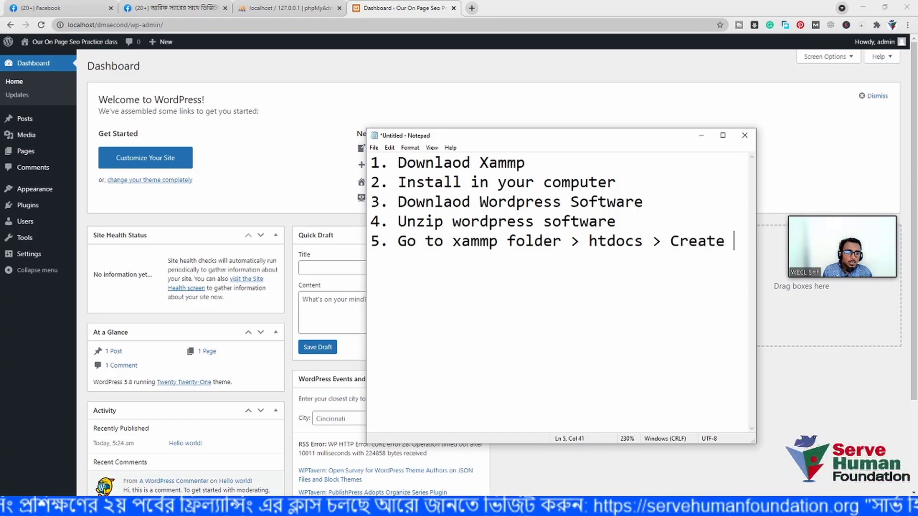
{"action": "type", "text": "a no"}
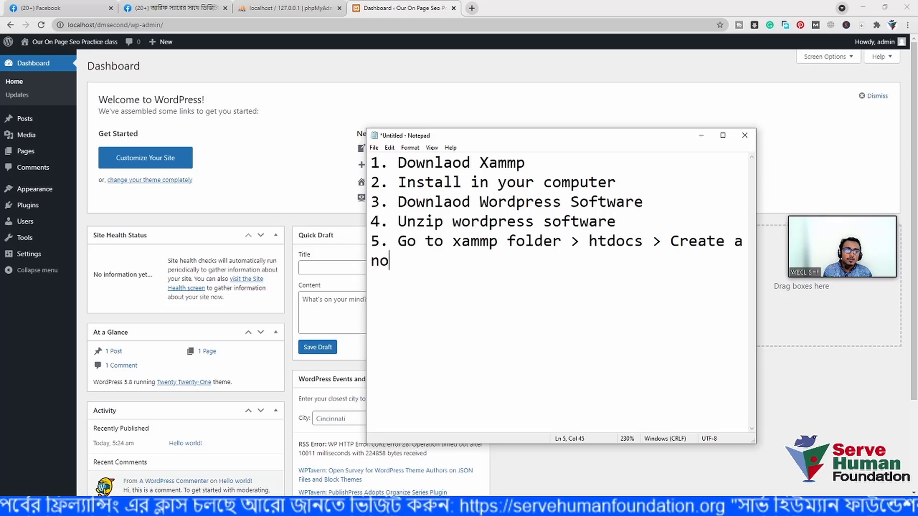
{"action": "type", "text": "w"}
{"action": "key", "text": "BackSpace"}
{"action": "key", "text": "BackSpace"}
{"action": "type", "text": "ew fol"}
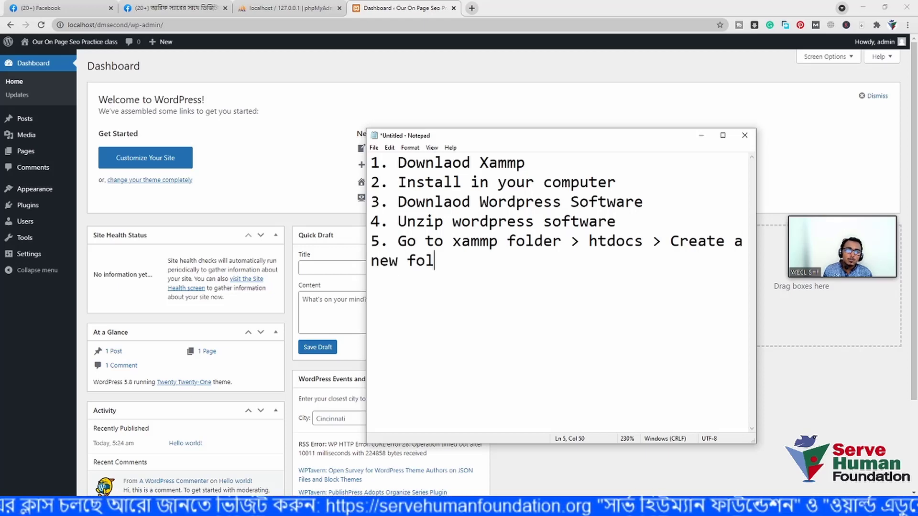
{"action": "type", "text": "der"}
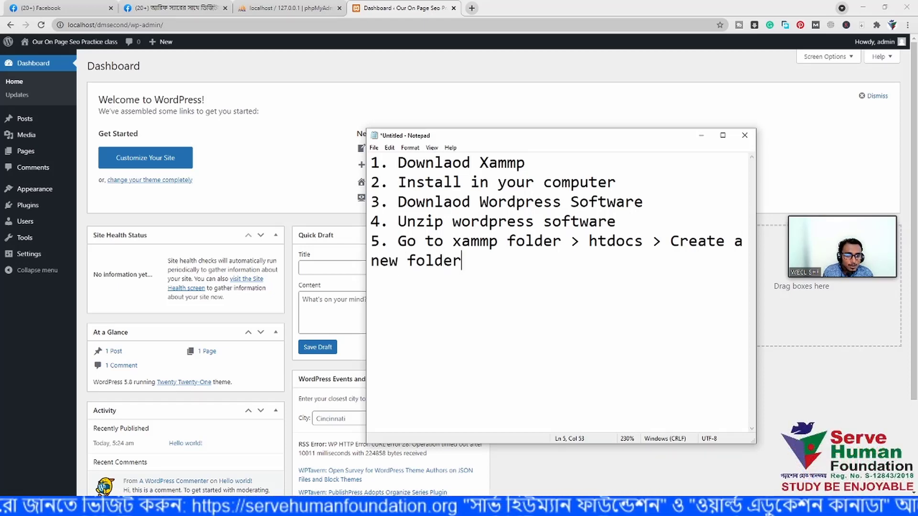
{"action": "type", "text": " >"}
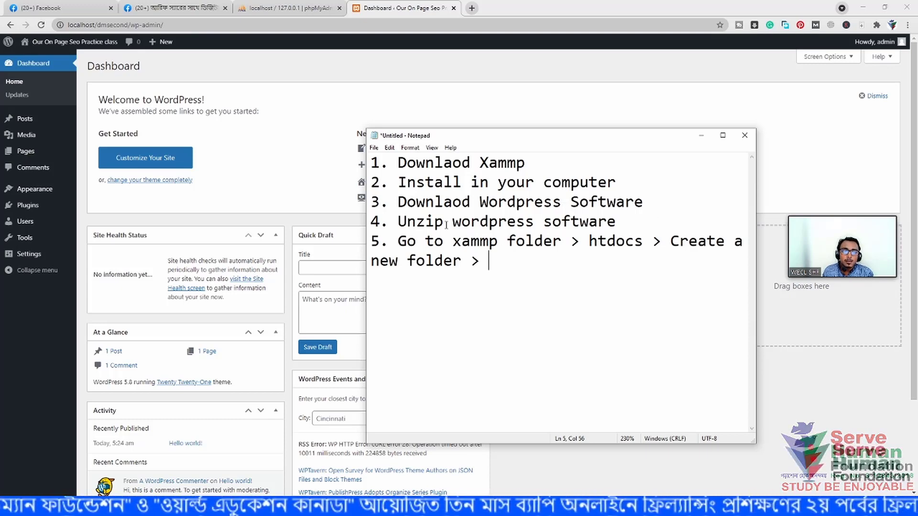
{"action": "left_click_drag", "start_coordinate": [443, 222], "coordinate": [398, 223]}
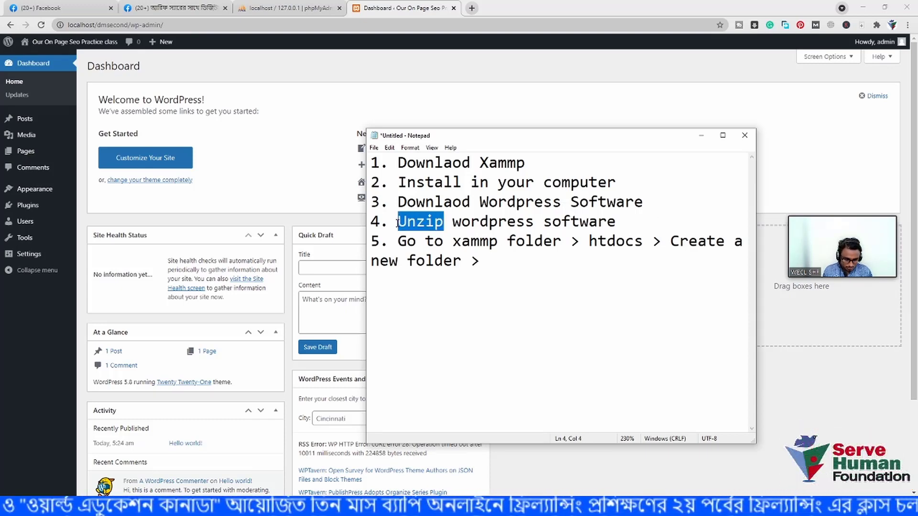
{"action": "type", "text": "Copy"}
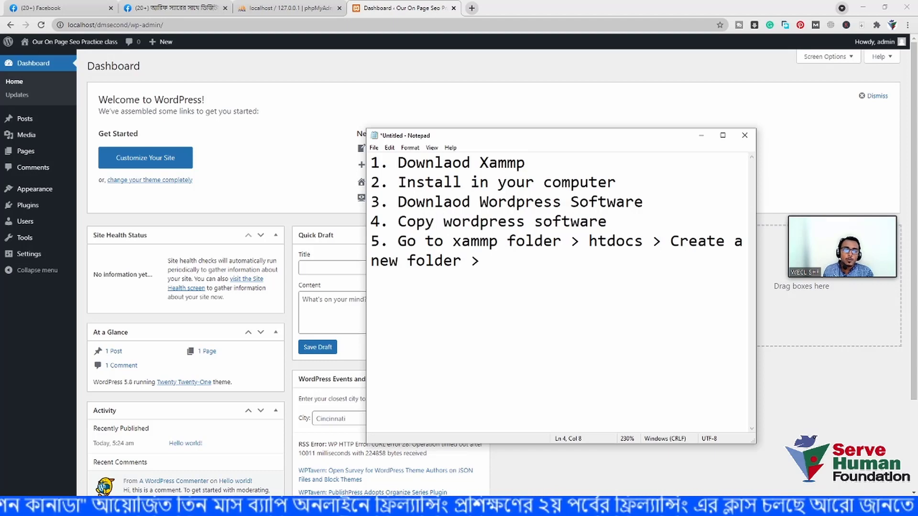
- Finish step 5 with 'Paste wordpress zip file > unzip the file.' and start a new line
{"action": "left_click", "coordinate": [492, 261]}
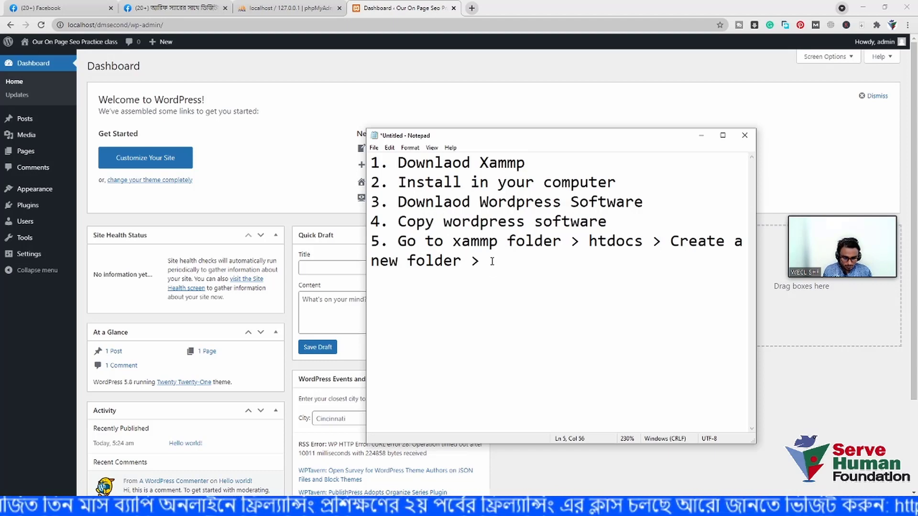
{"action": "type", "text": "Paste "}
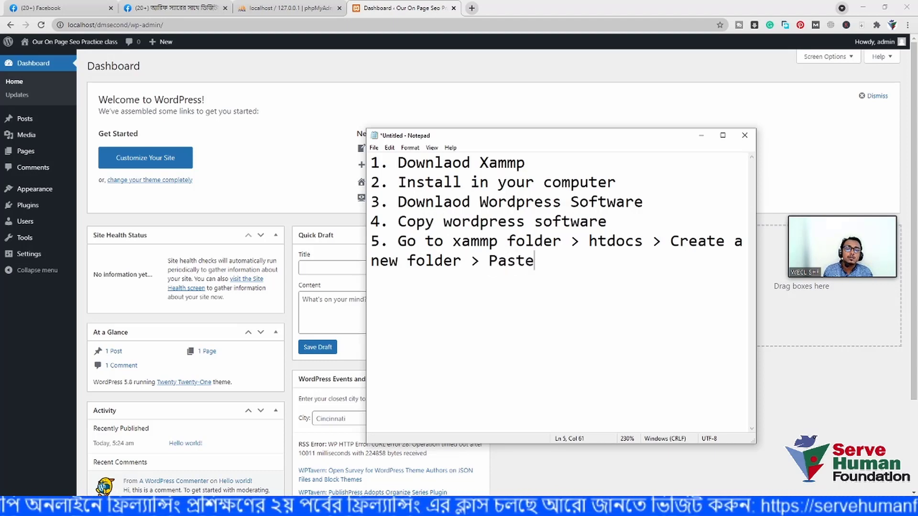
{"action": "type", "text": "wordpe"}
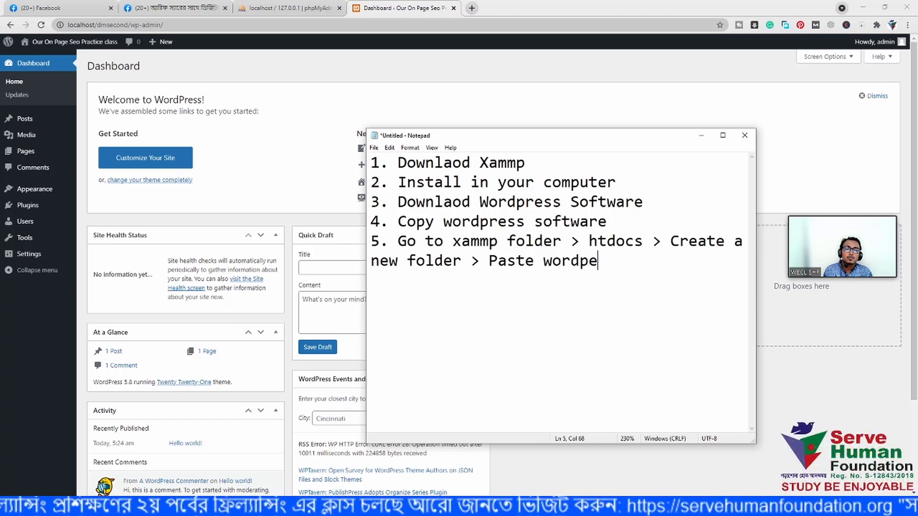
{"action": "key", "text": "BackSpace"}
{"action": "type", "text": "ress zi"}
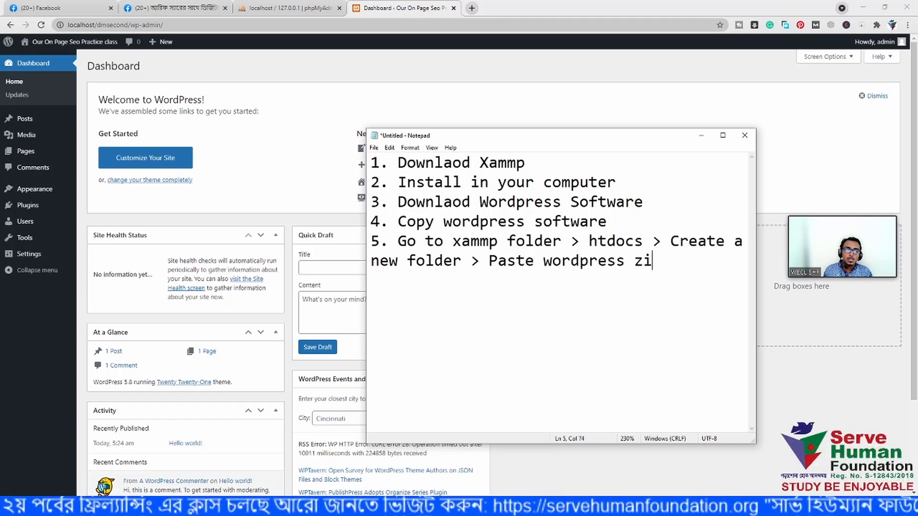
{"action": "type", "text": "p fiel"}
{"action": "key", "text": "BackSpace"}
{"action": "key", "text": "BackSpace"}
{"action": "type", "text": "le"}
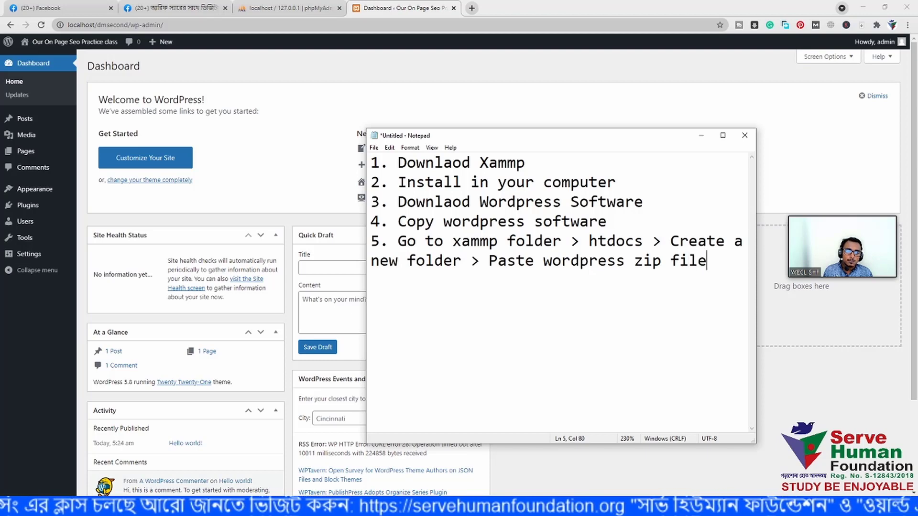
{"action": "type", "text": "."}
{"action": "key", "text": "BackSpace"}
{"action": "key", "text": "BackSpace"}
{"action": "type", "text": "> "}
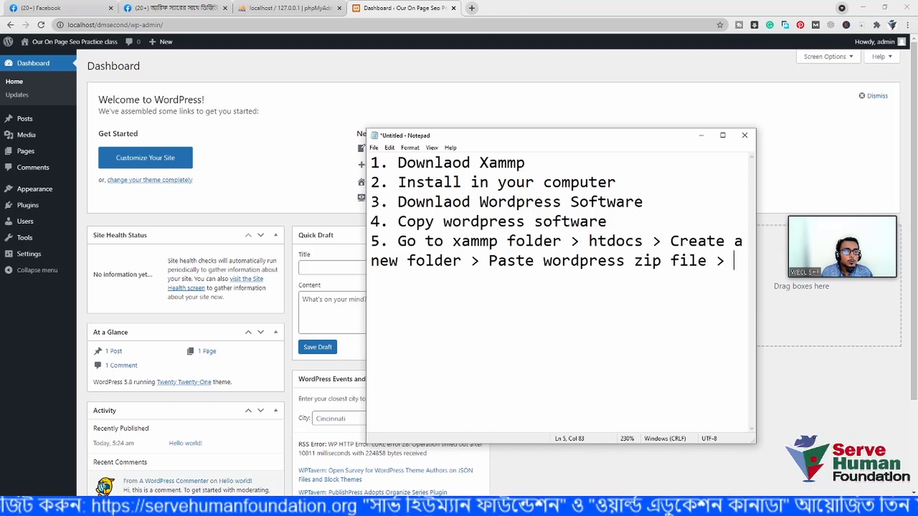
{"action": "type", "text": "unzop"}
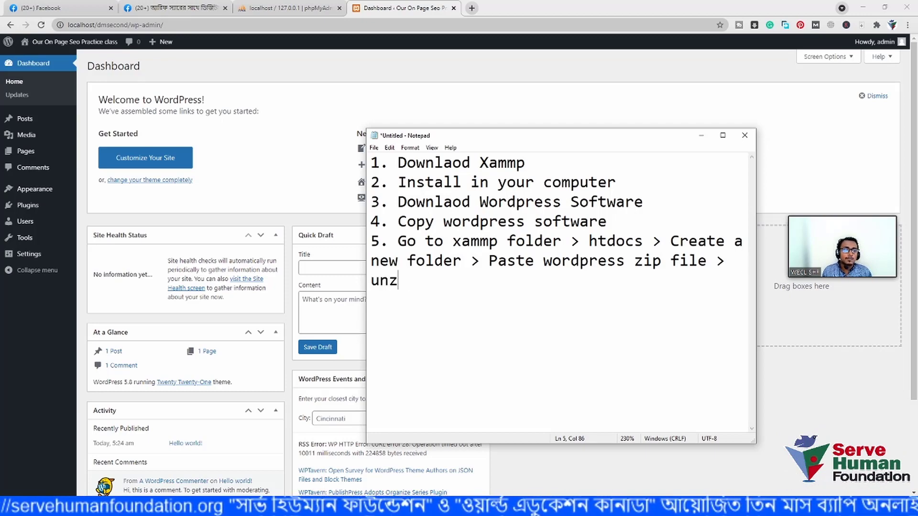
{"action": "key", "text": "BackSpace"}
{"action": "key", "text": "BackSpace"}
{"action": "type", "text": "ip "}
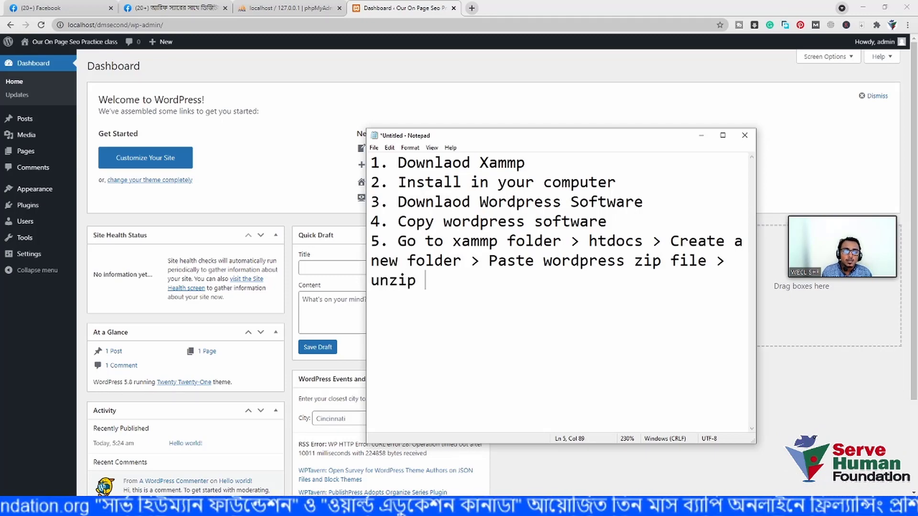
{"action": "type", "text": "th"}
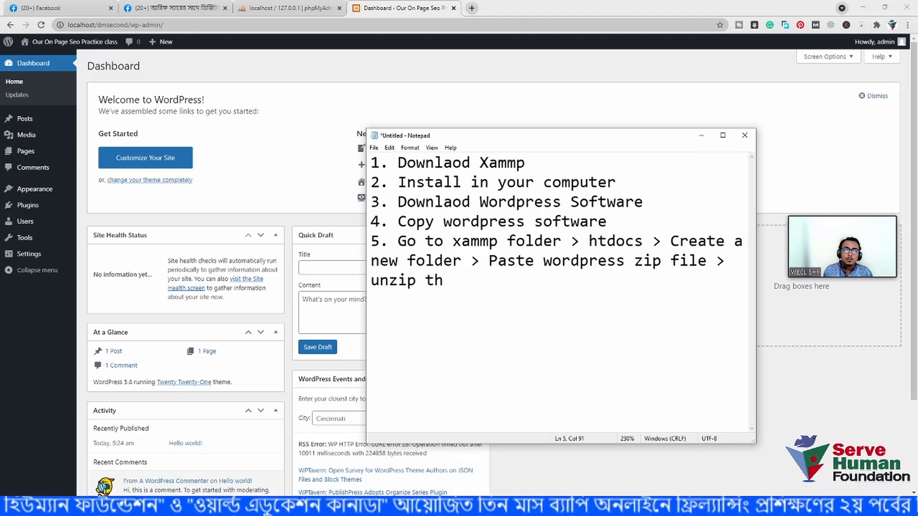
{"action": "type", "text": "at"}
{"action": "key", "text": "BackSpace"}
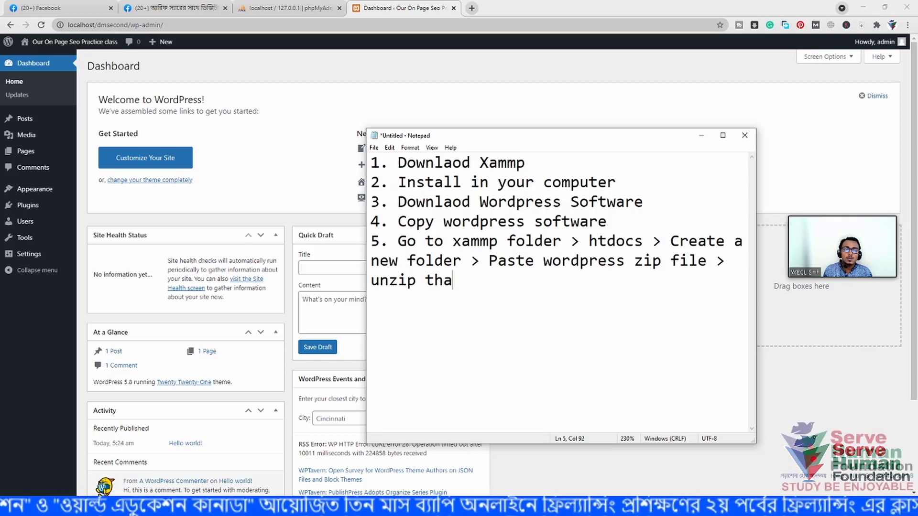
{"action": "key", "text": "BackSpace"}
{"action": "type", "text": "e fie"}
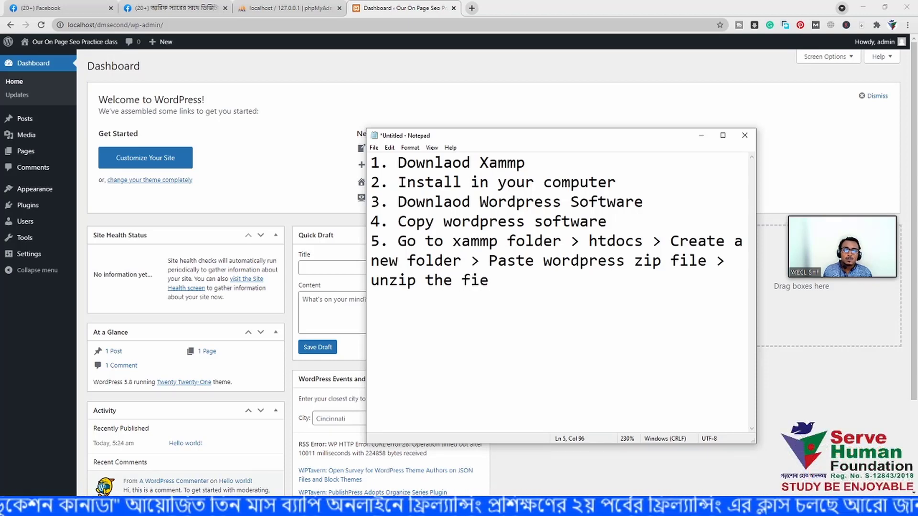
{"action": "key", "text": "BackSpace"}
{"action": "type", "text": "le."}
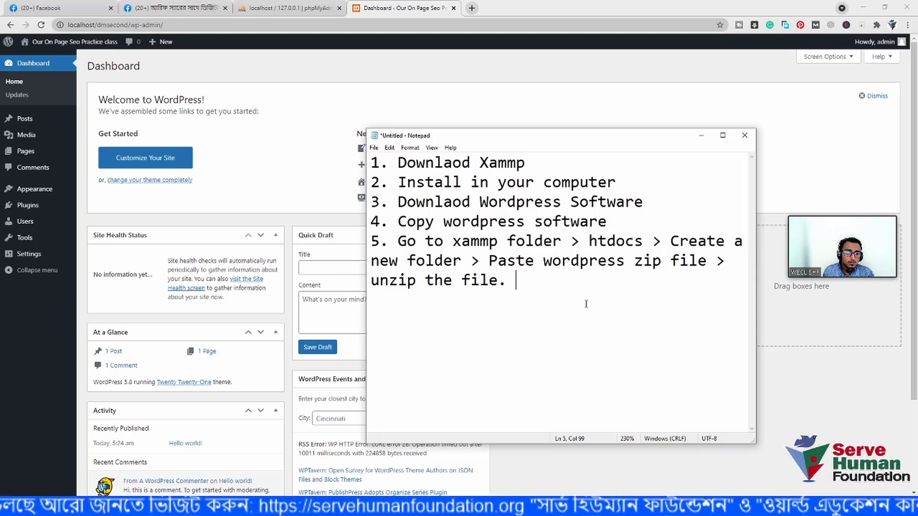
{"action": "key", "text": "Return"}
{"action": "key", "text": "Return"}
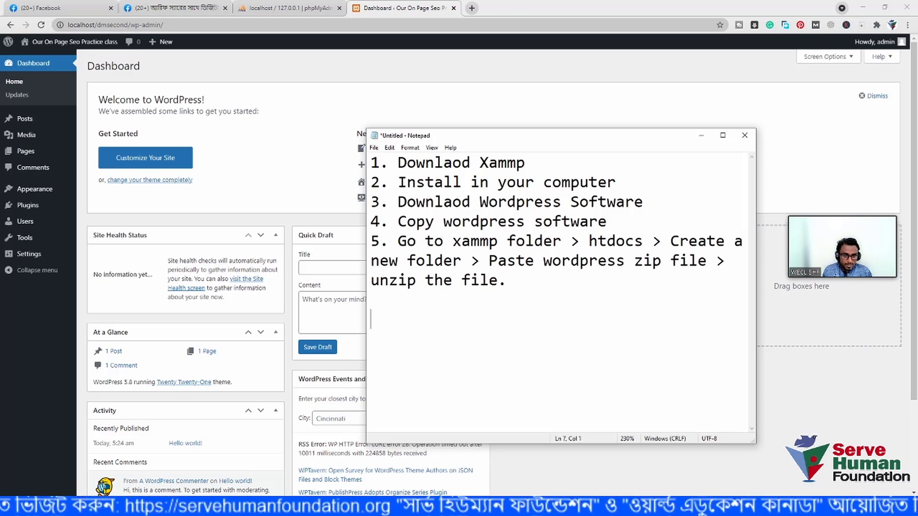
- Type step 6 'Go to xamp control Pannel' and step 7 'Start apache + Mysql'
{"action": "type", "text": "6. "}
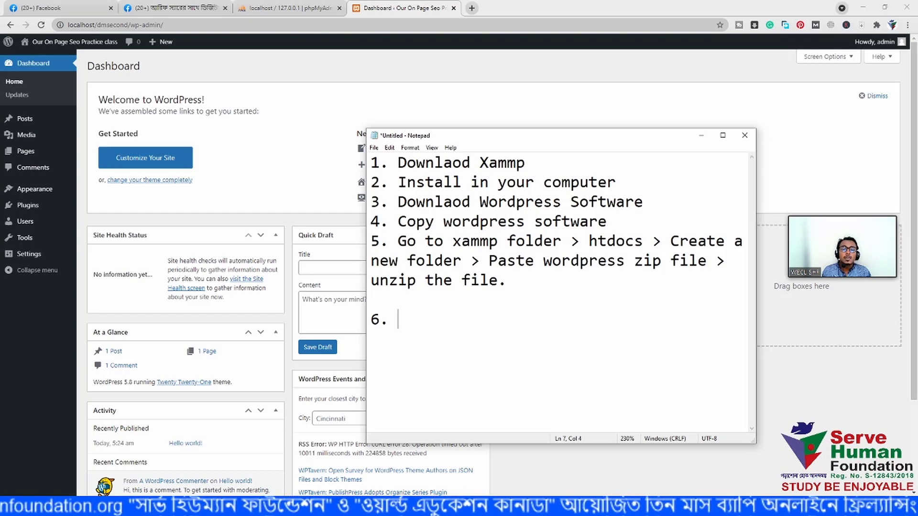
{"action": "type", "text": "Go to "}
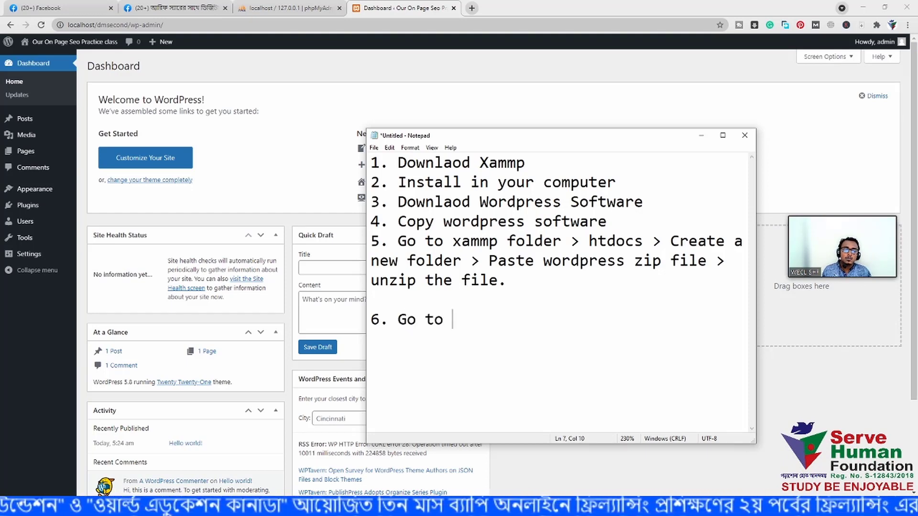
{"action": "type", "text": "xamp"}
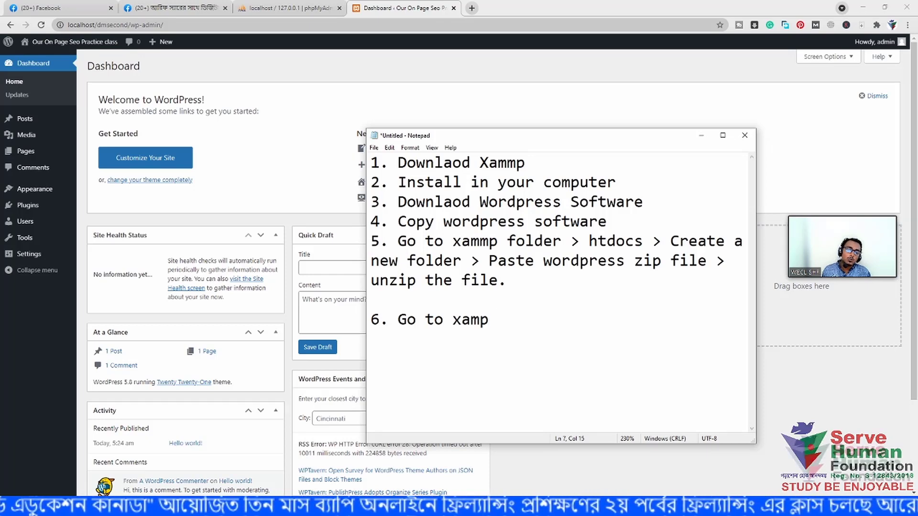
{"action": "type", "text": "contor5"}
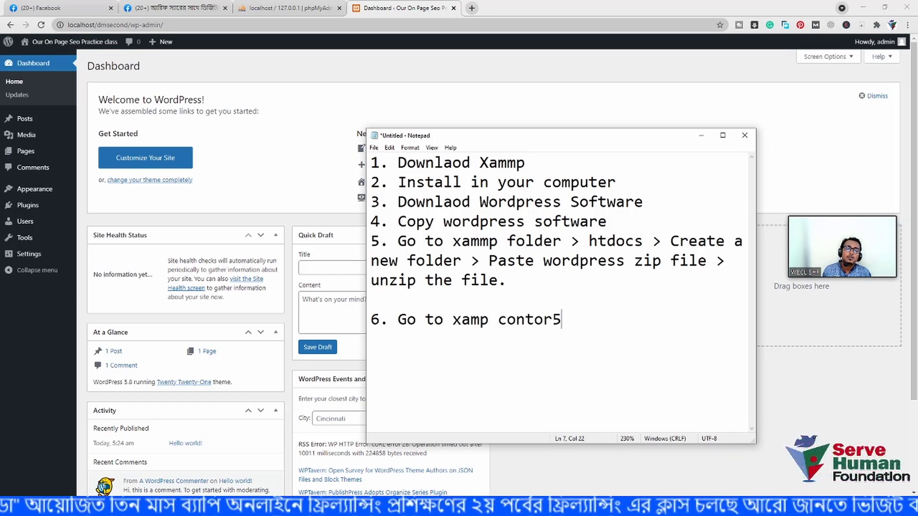
{"action": "key", "text": "BackSpace"}
{"action": "key", "text": "BackSpace"}
{"action": "key", "text": "BackSpace"}
{"action": "type", "text": "rol "}
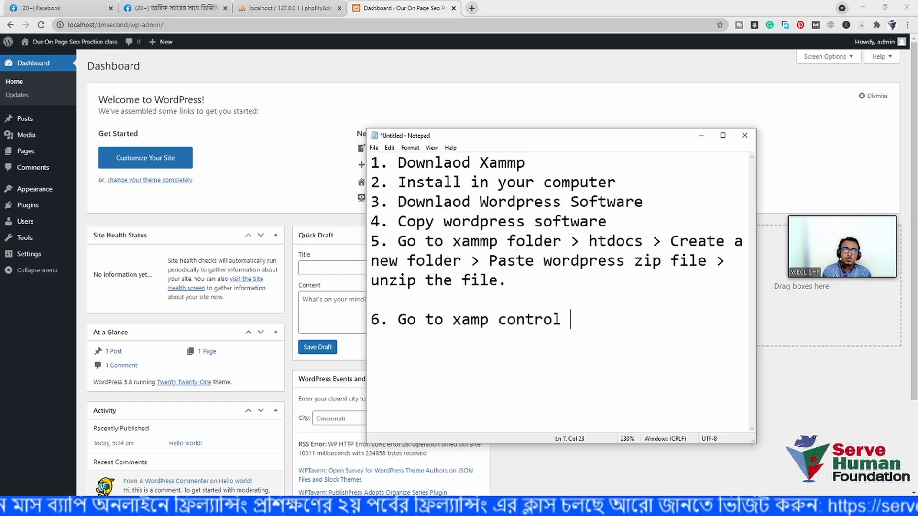
{"action": "type", "text": "Pannel"}
{"action": "key", "text": "Return"}
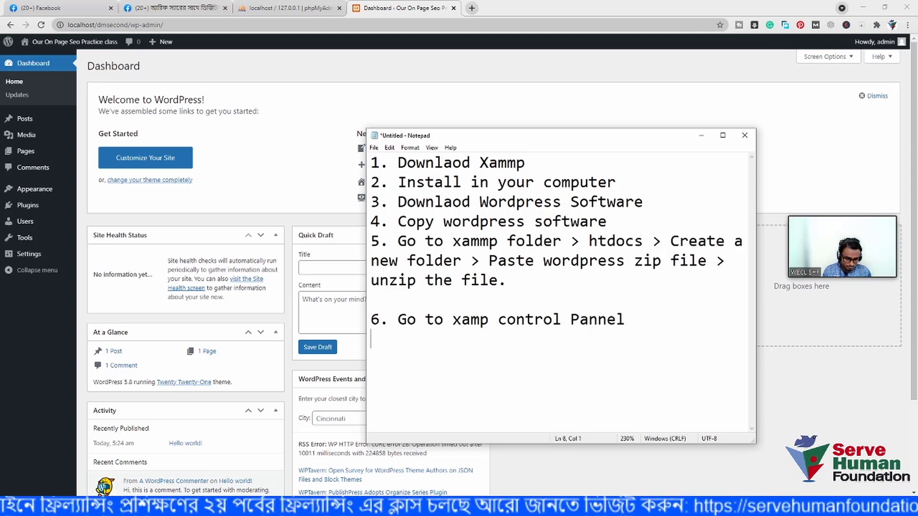
{"action": "type", "text": "7. "}
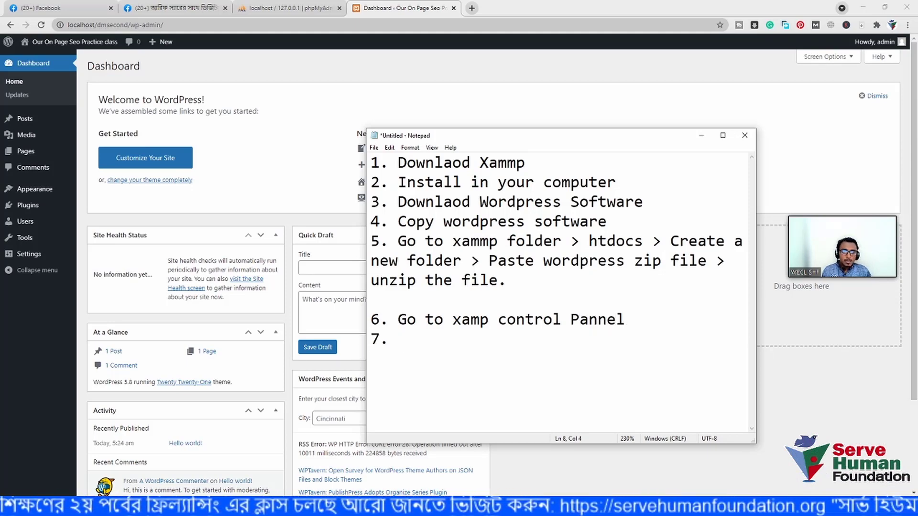
{"action": "type", "text": "Start "}
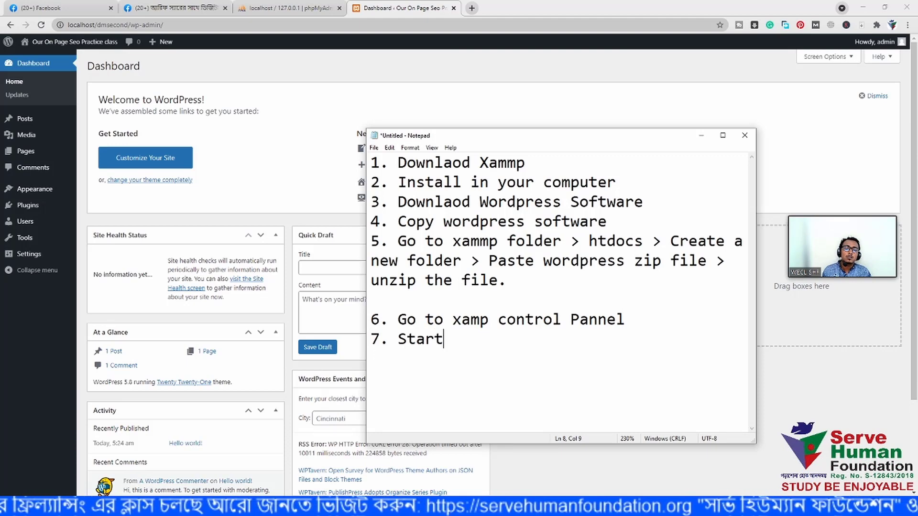
{"action": "type", "text": "apache"}
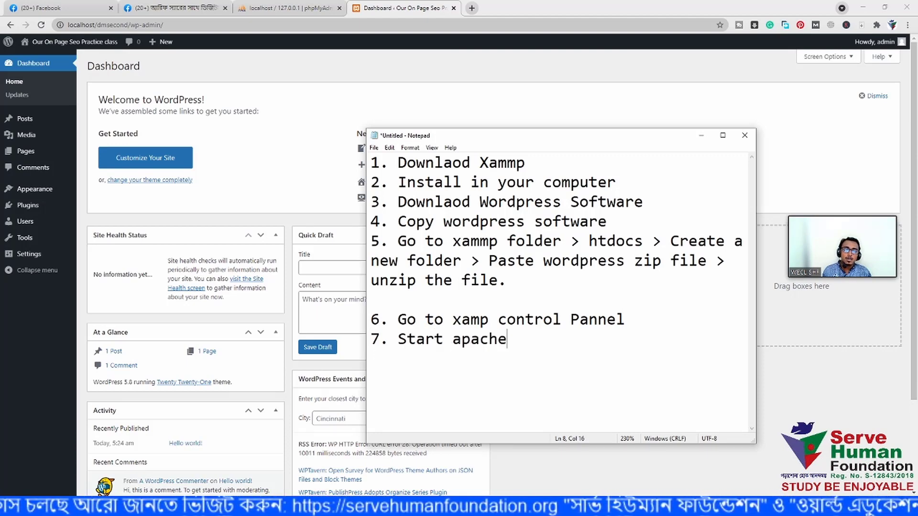
{"action": "type", "text": " + My"}
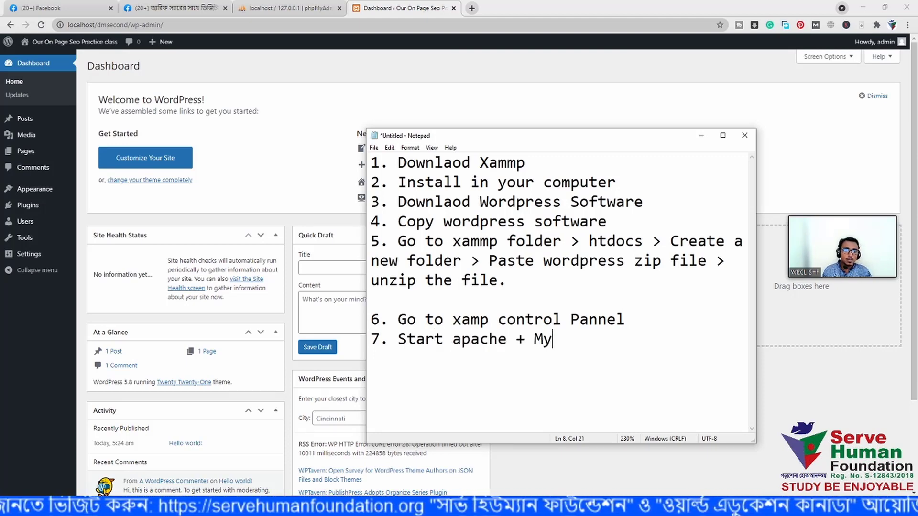
{"action": "type", "text": "sqw"}
{"action": "key", "text": "BackSpace"}
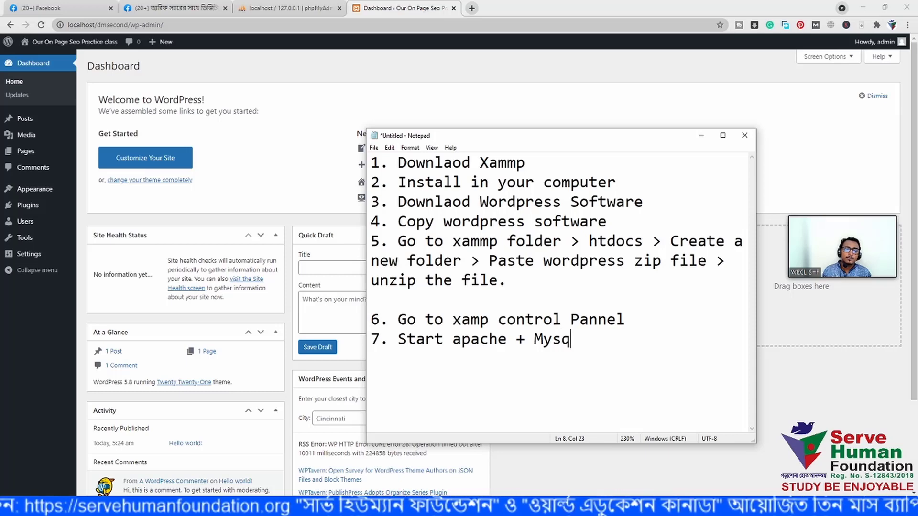
{"action": "type", "text": "l"}
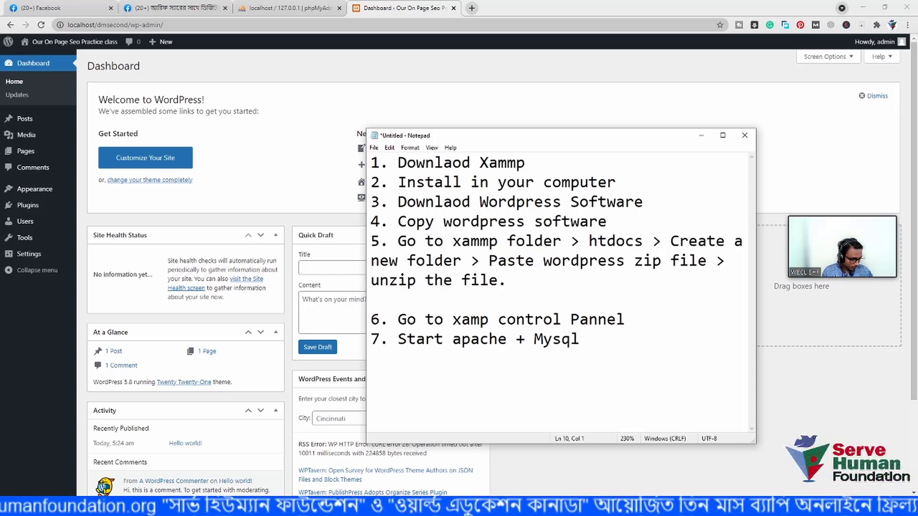
- Type step 8 'Go to Browser > localhost/foldername', fixing typos, and begin line '9.'
{"action": "type", "text": "8. "}
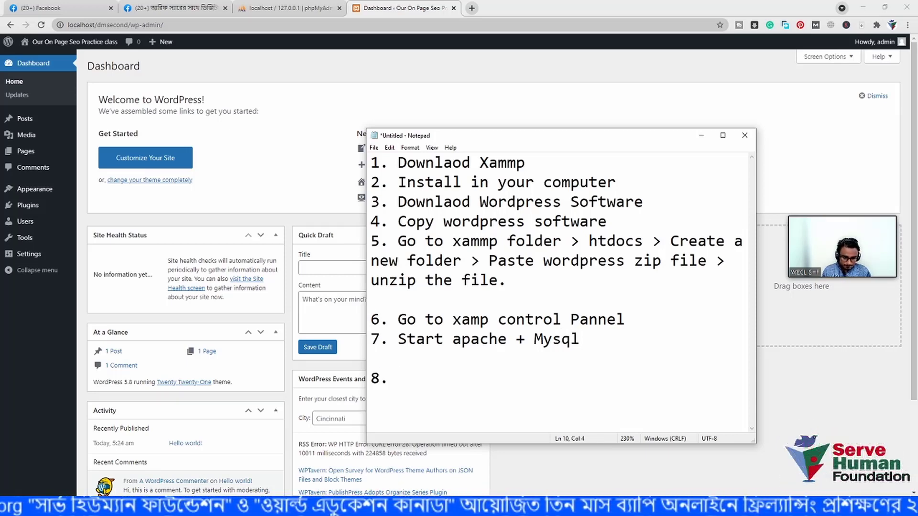
{"action": "type", "text": "got"}
{"action": "key", "text": "BackSpace"}
{"action": "key", "text": "BackSpace"}
{"action": "key", "text": "BackSpace"}
{"action": "type", "text": "T"}
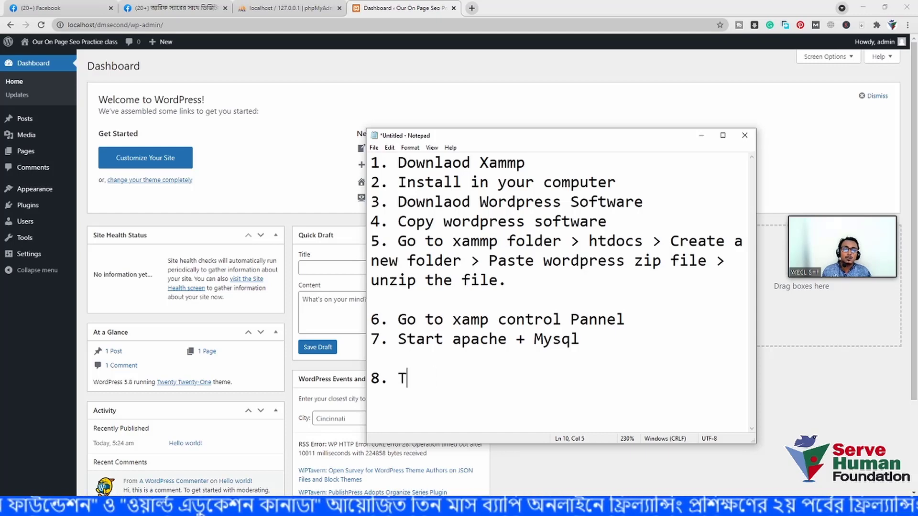
{"action": "key", "text": "BackSpace"}
{"action": "type", "text": "Go to "}
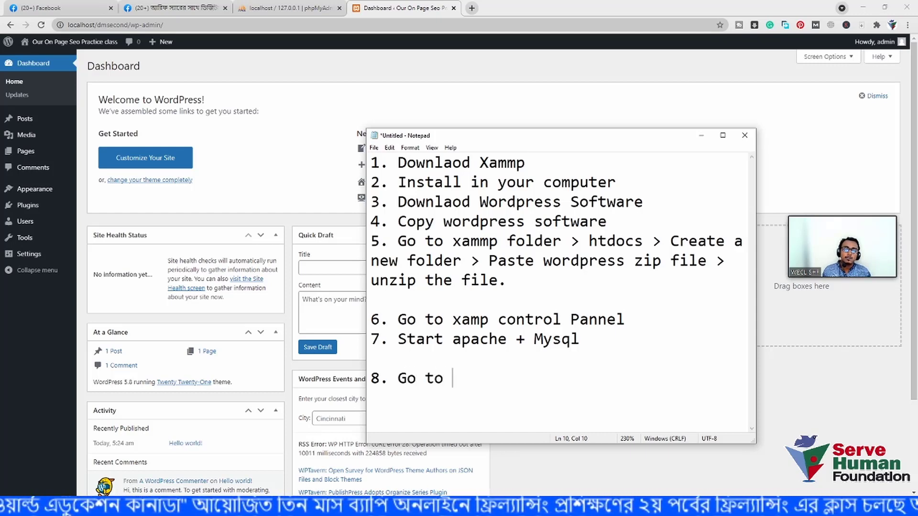
{"action": "type", "text": "Browser"}
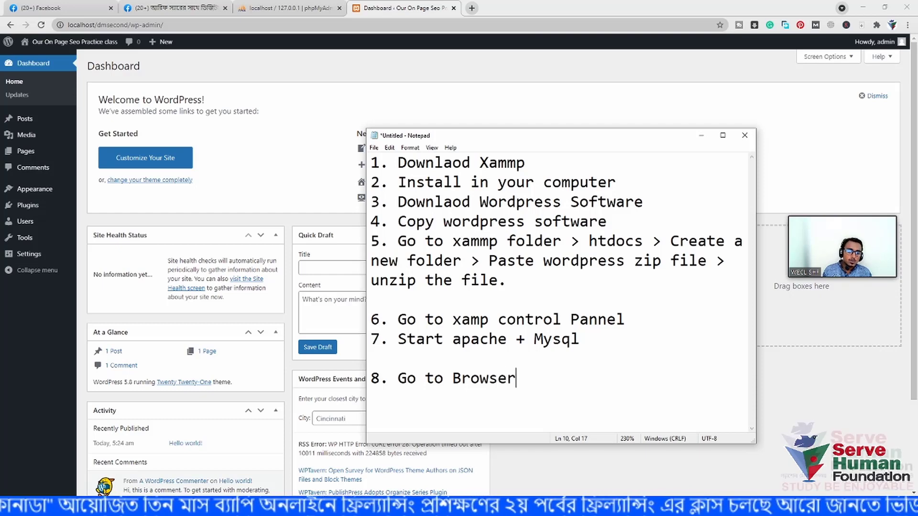
{"action": "type", "text": " > loac"}
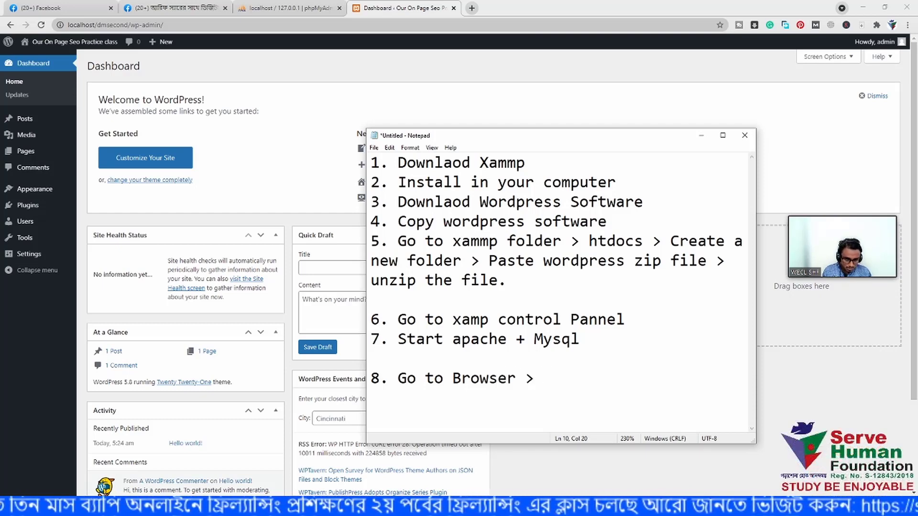
{"action": "key", "text": "BackSpace"}
{"action": "key", "text": "BackSpace"}
{"action": "type", "text": "cla"}
{"action": "key", "text": "BackSpace"}
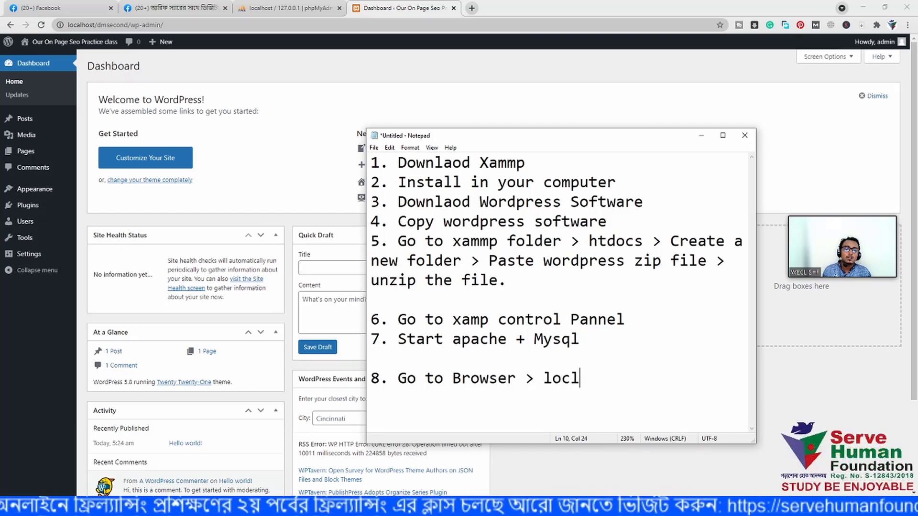
{"action": "key", "text": "BackSpace"}
{"action": "type", "text": "alhot/"}
{"action": "key", "text": "BackSpace"}
{"action": "key", "text": "BackSpace"}
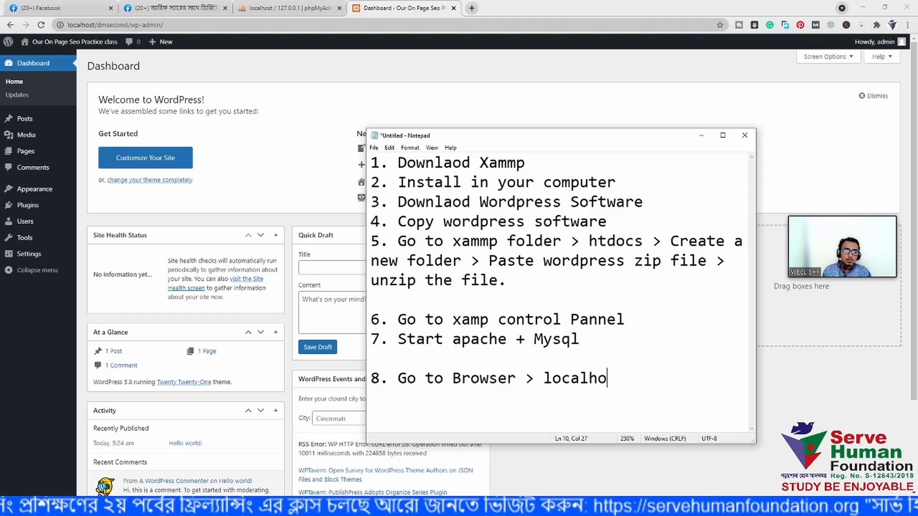
{"action": "type", "text": "st/"}
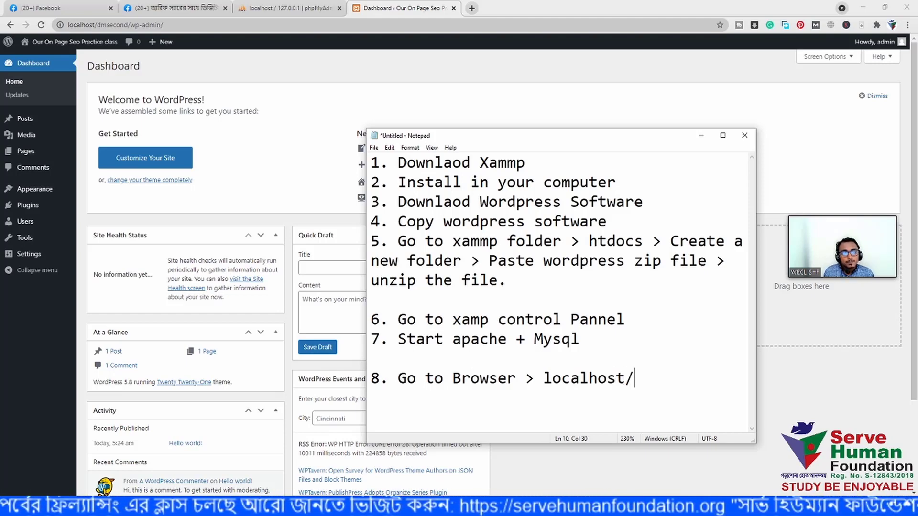
{"action": "type", "text": "fil"}
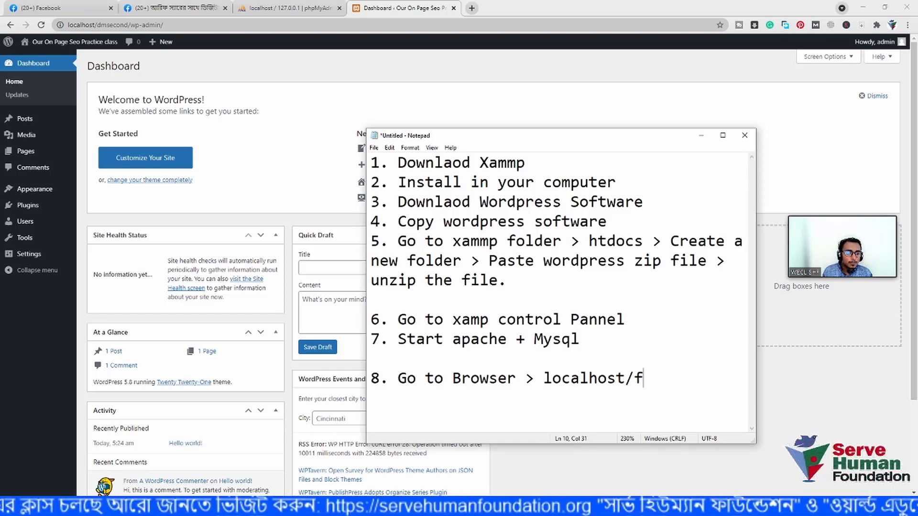
{"action": "key", "text": "BackSpace"}
{"action": "key", "text": "BackSpace"}
{"action": "type", "text": "olde"}
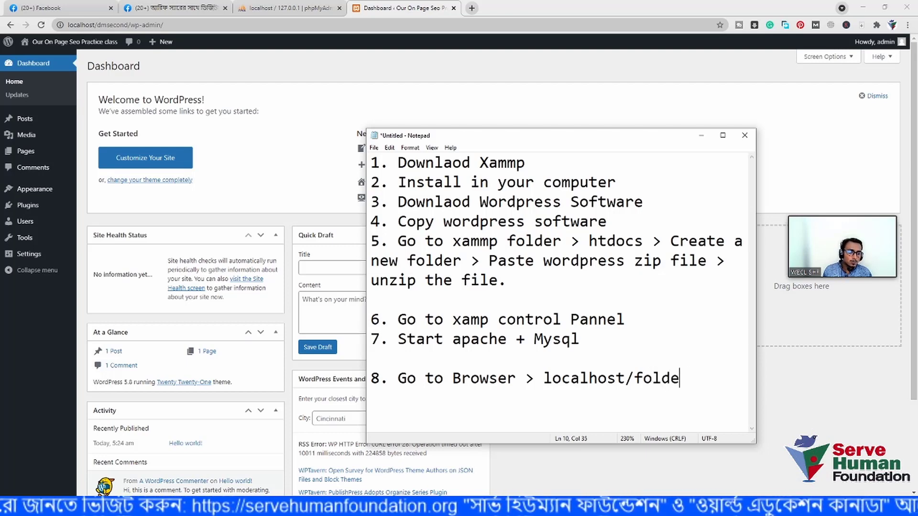
{"action": "type", "text": "rname"}
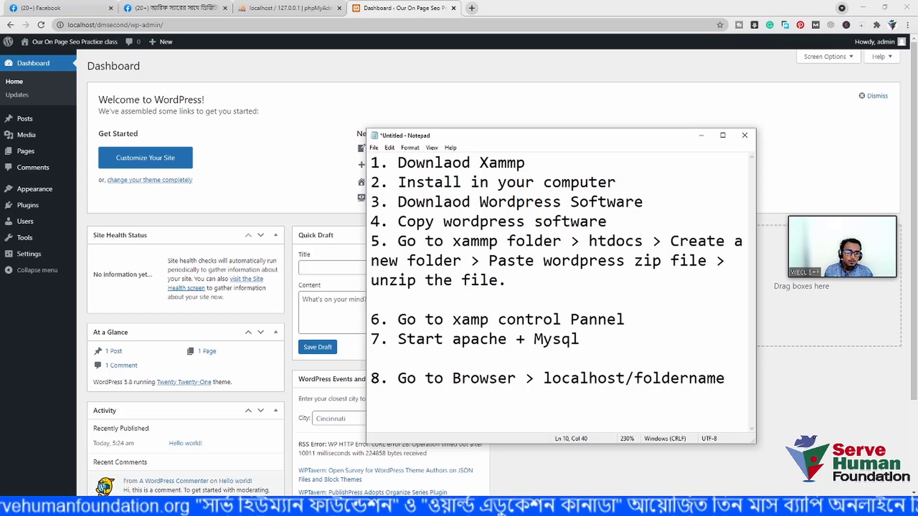
{"action": "key", "text": "Return"}
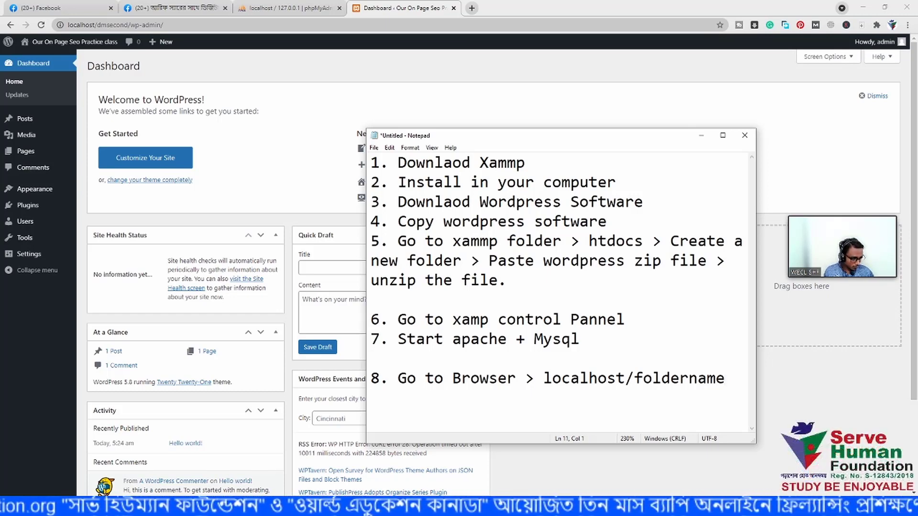
{"action": "type", "text": "9."}
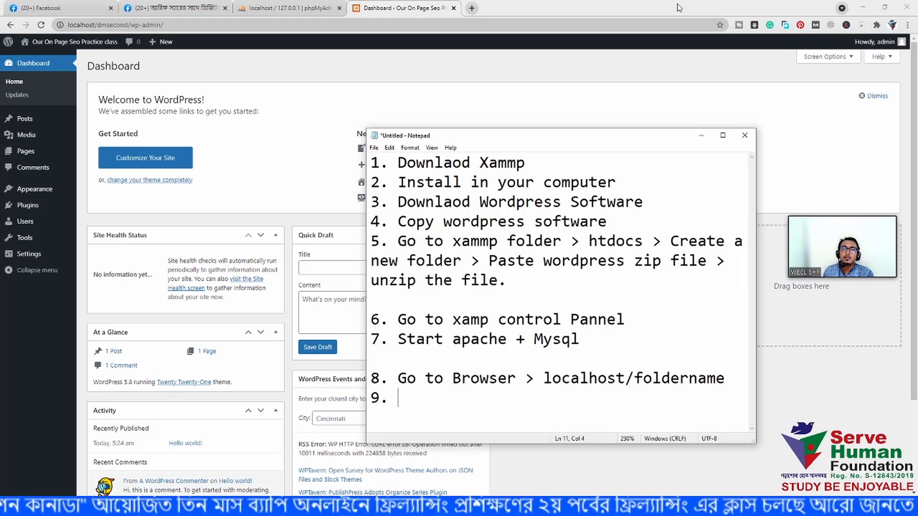
- Check the phpMyAdmin page, then write step 9 as "click 'new' option" in Notepad
{"action": "left_click", "coordinate": [286, 7]}
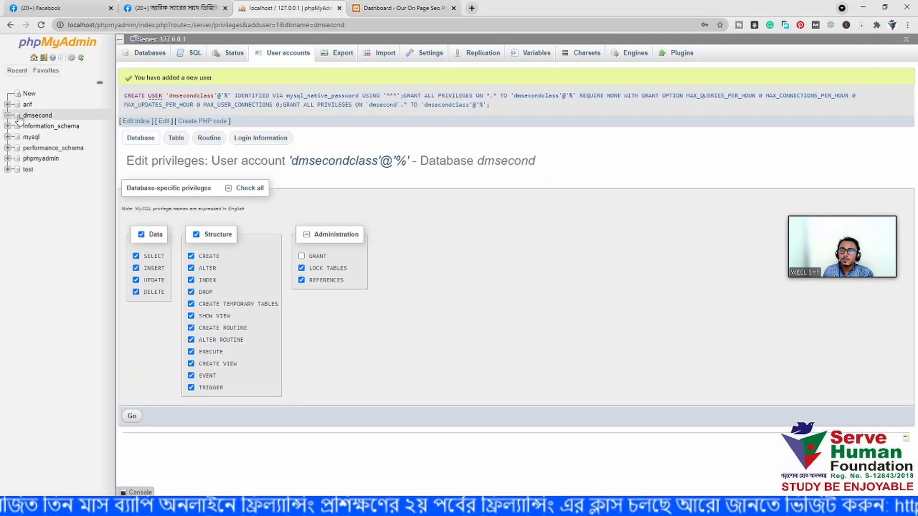
{"action": "key", "text": "alt+Tab"}
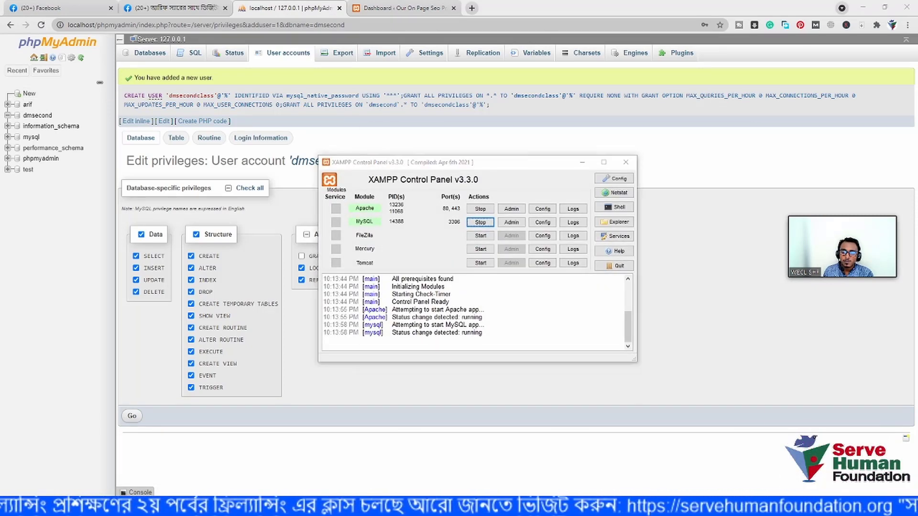
{"action": "key", "text": "alt+Tab"}
{"action": "type", "text": "click new"}
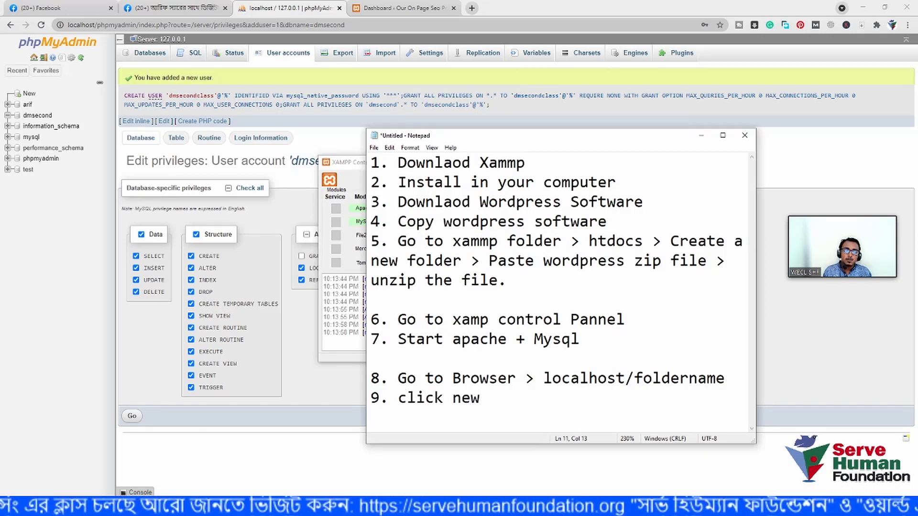
{"action": "type", "text": " option"}
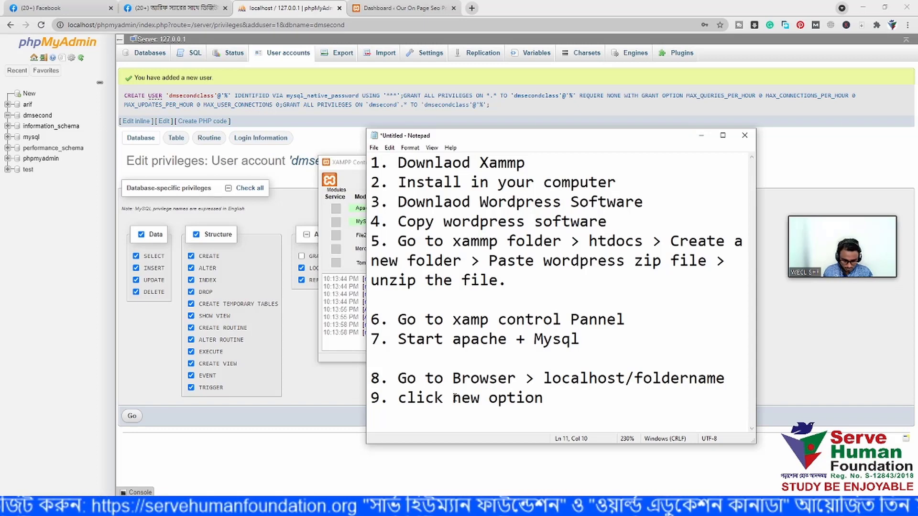
{"action": "type", "text": "'"}
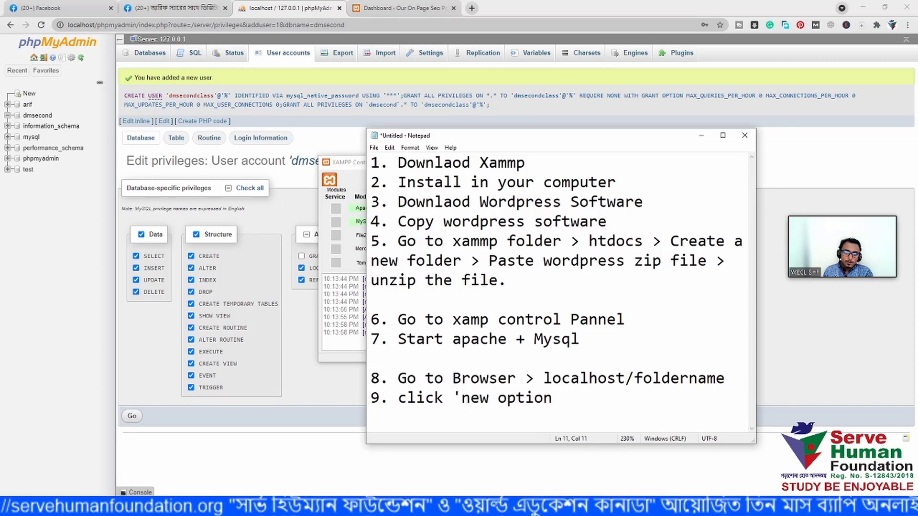
{"action": "left_click", "coordinate": [487, 396]}
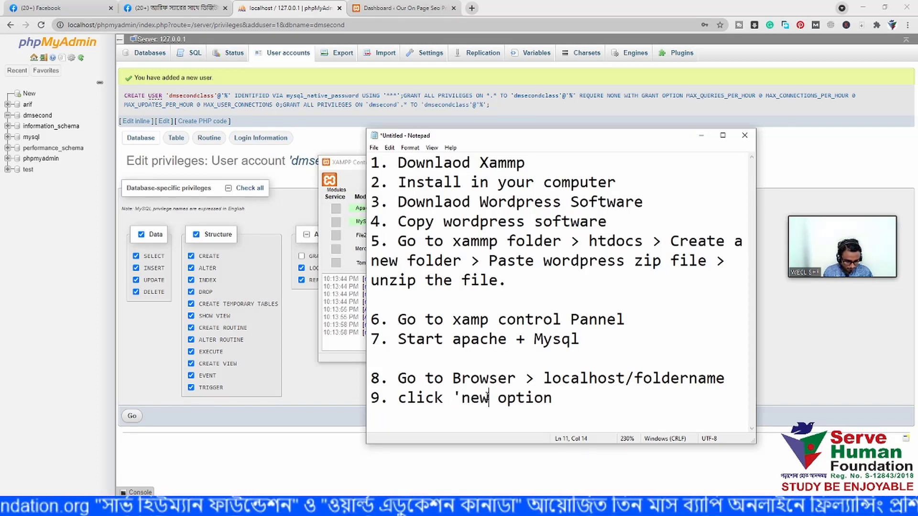
{"action": "type", "text": "'"}
{"action": "left_click", "coordinate": [578, 401]}
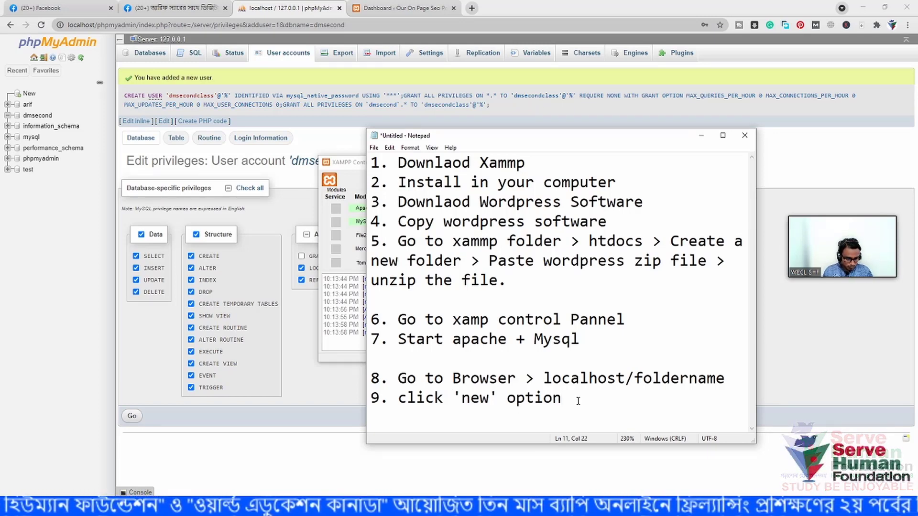
{"action": "key", "text": "Return"}
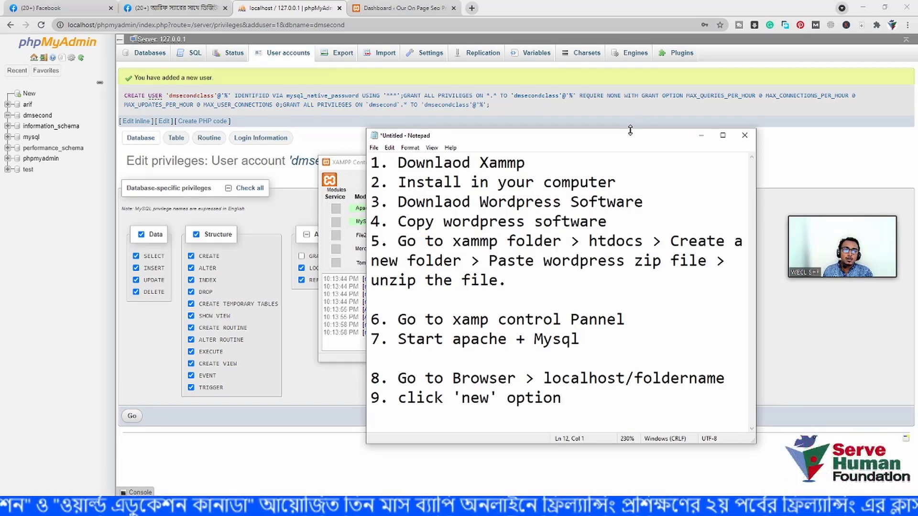
- Raise the Notepad window and type step 10 'Create a database > write your folder's name'
{"action": "left_click_drag", "start_coordinate": [629, 134], "coordinate": [626, 55]}
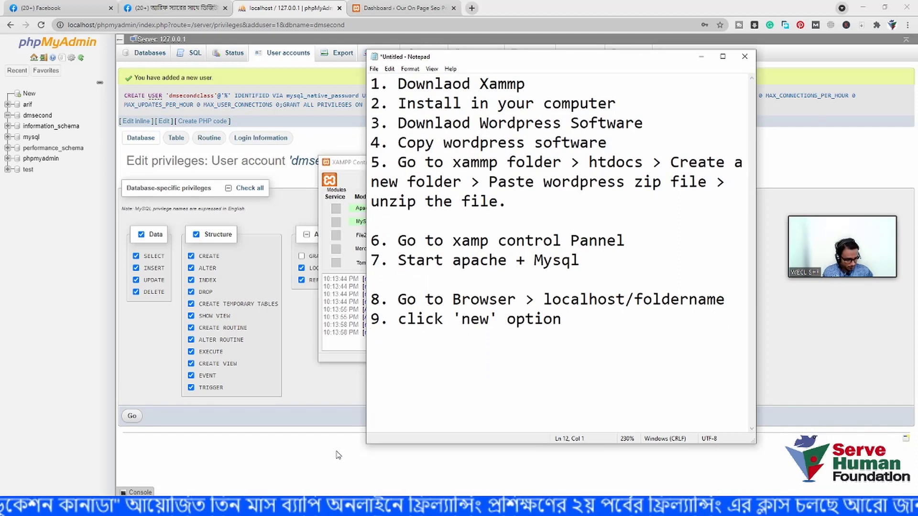
{"action": "type", "text": "10. "}
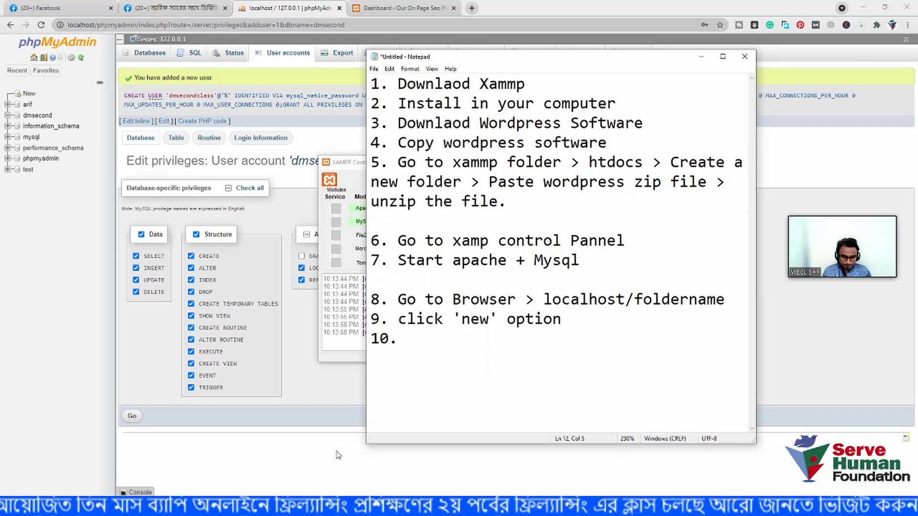
{"action": "type", "text": "Create "}
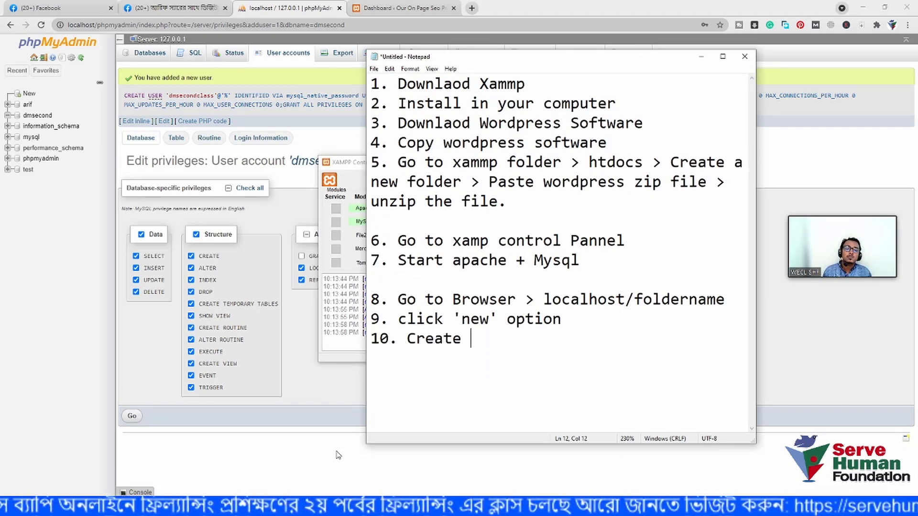
{"action": "type", "text": "a dataa"}
{"action": "key", "text": "BackSpace"}
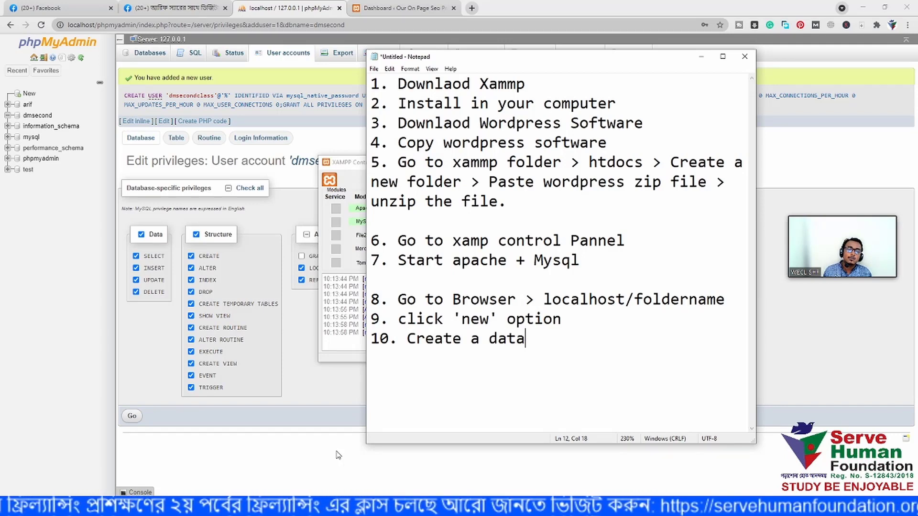
{"action": "type", "text": "base"}
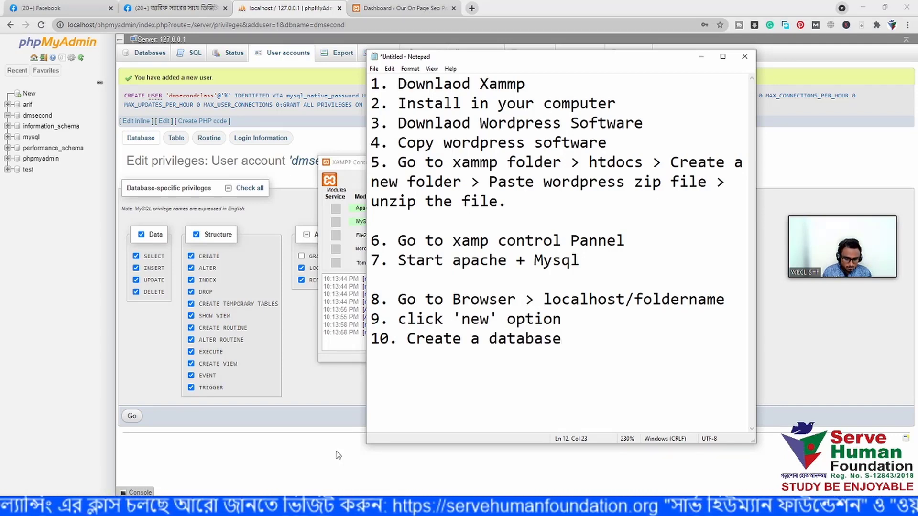
{"action": "type", "text": " > f"}
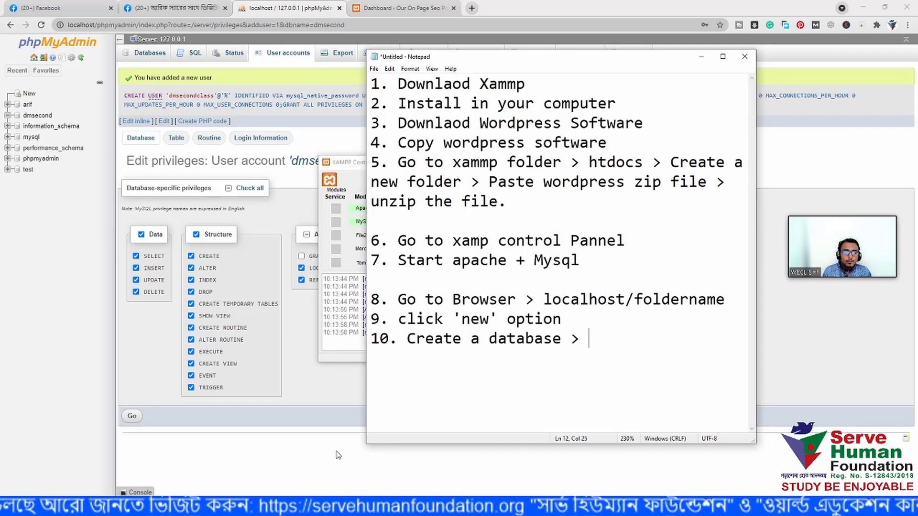
{"action": "key", "text": "BackSpace"}
{"action": "type", "text": "wi"}
{"action": "key", "text": "BackSpace"}
{"action": "key", "text": "BackSpace"}
{"action": "type", "text": "r"}
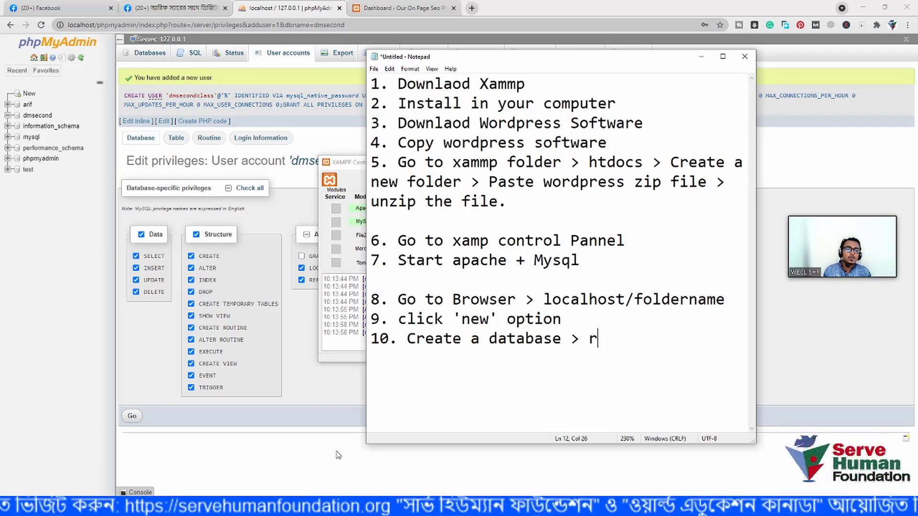
{"action": "key", "text": "BackSpace"}
{"action": "type", "text": "write "}
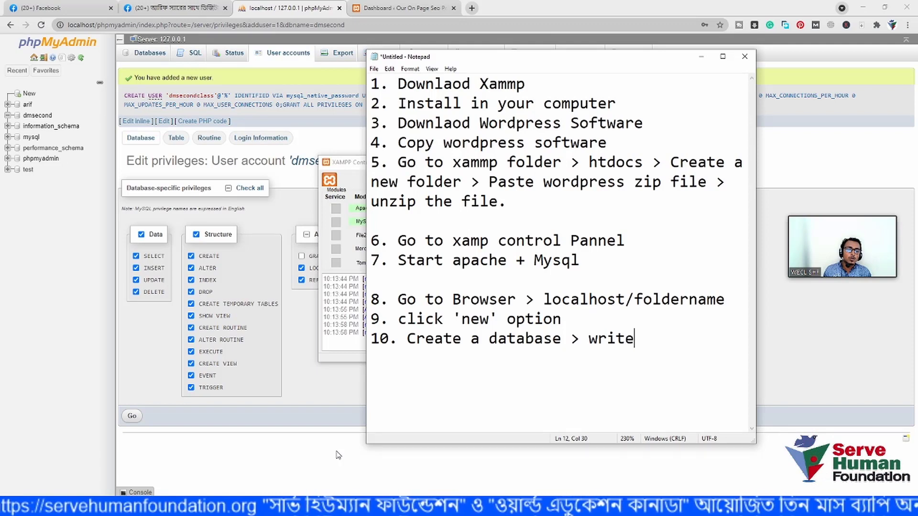
{"action": "type", "text": "your folder"}
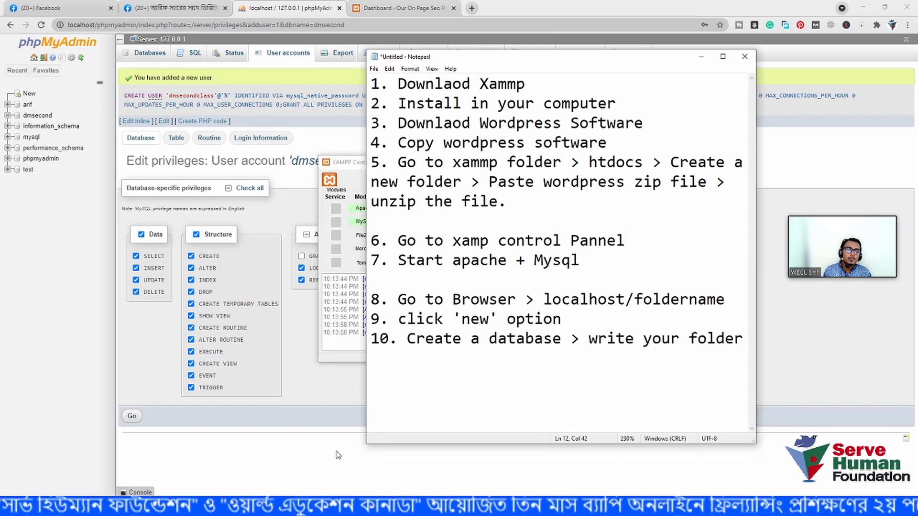
{"action": "type", "text": "'s name"}
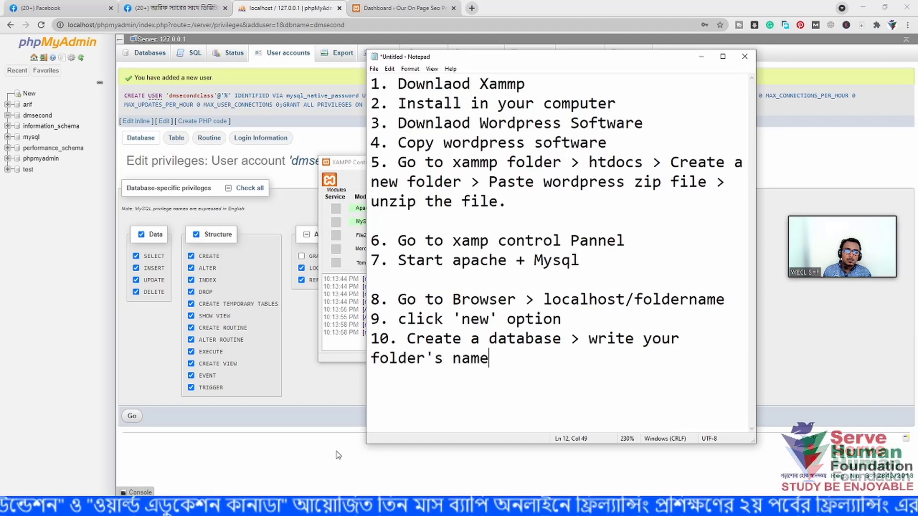
{"action": "key", "text": "Return"}
{"action": "key", "text": "Return"}
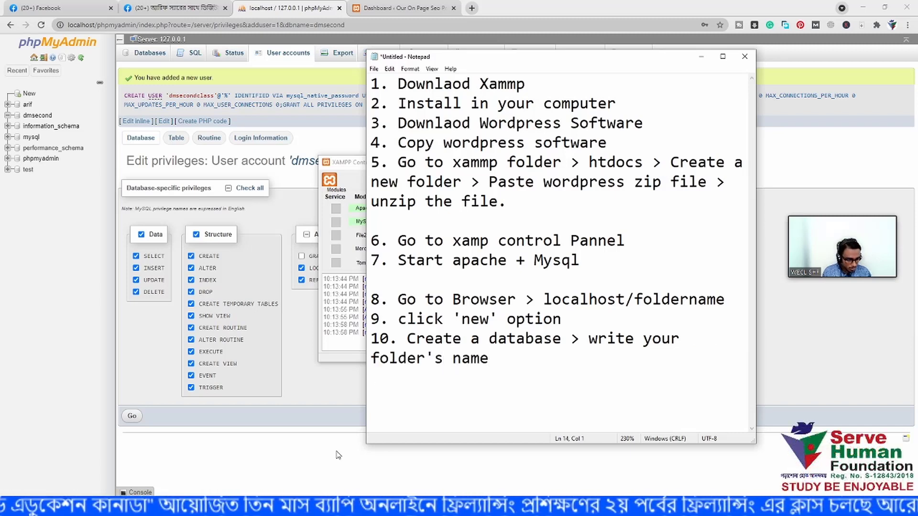
- Start step 11 with 'Go to Privillage > Add new user'
{"action": "type", "text": "11. "}
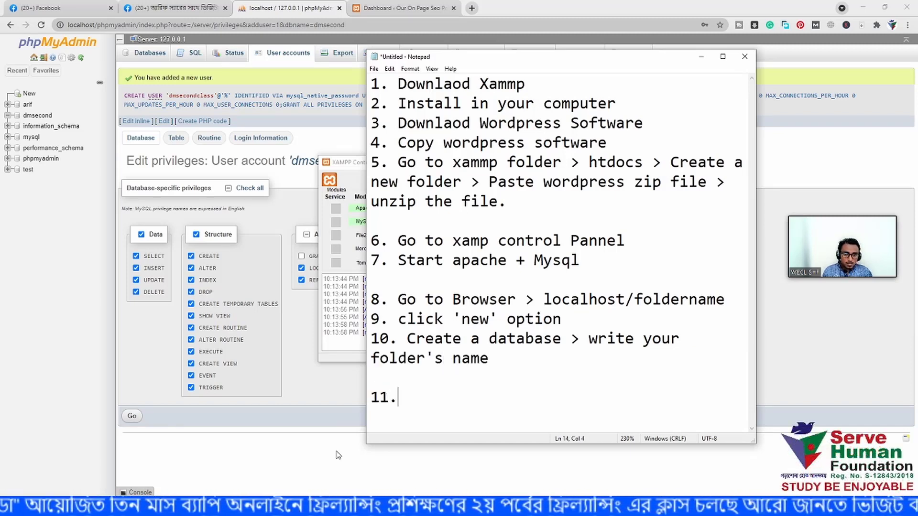
{"action": "type", "text": "P"}
{"action": "key", "text": "BackSpace"}
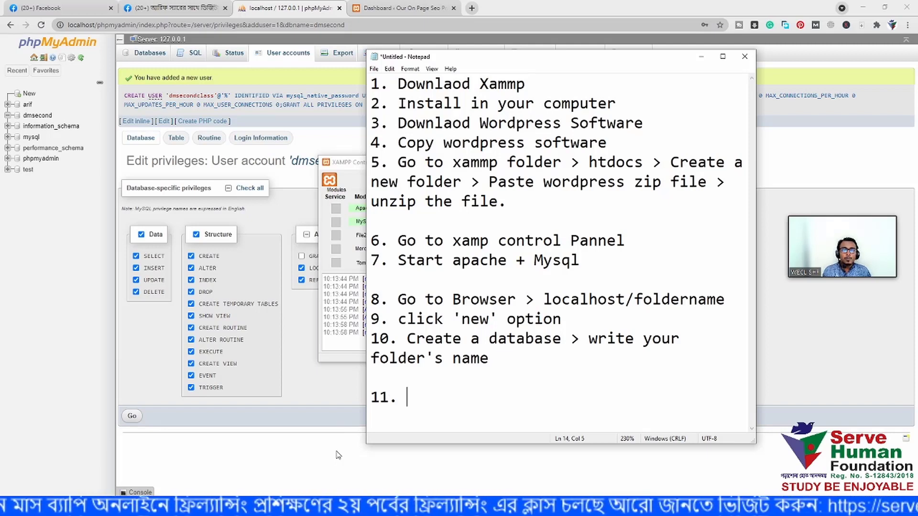
{"action": "type", "text": "Go to P"}
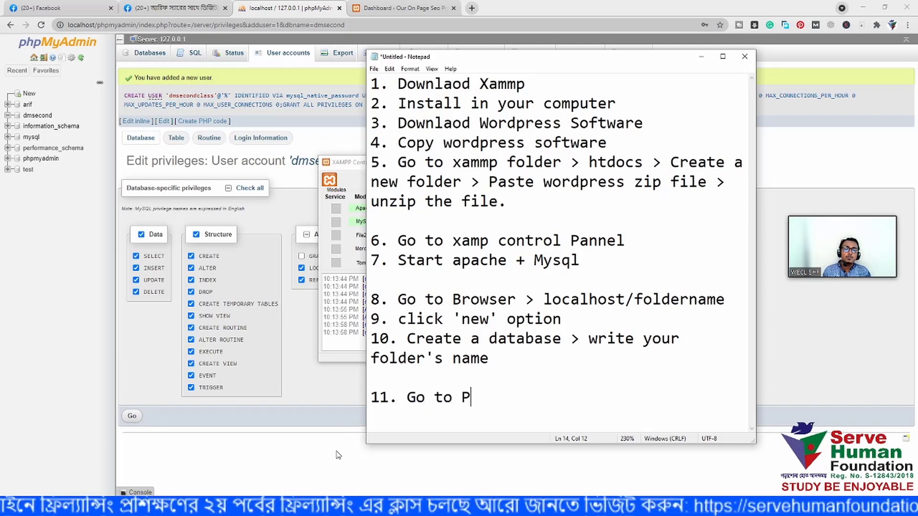
{"action": "type", "text": "rivi"}
{"action": "key", "text": "BackSpace"}
{"action": "key", "text": "BackSpace"}
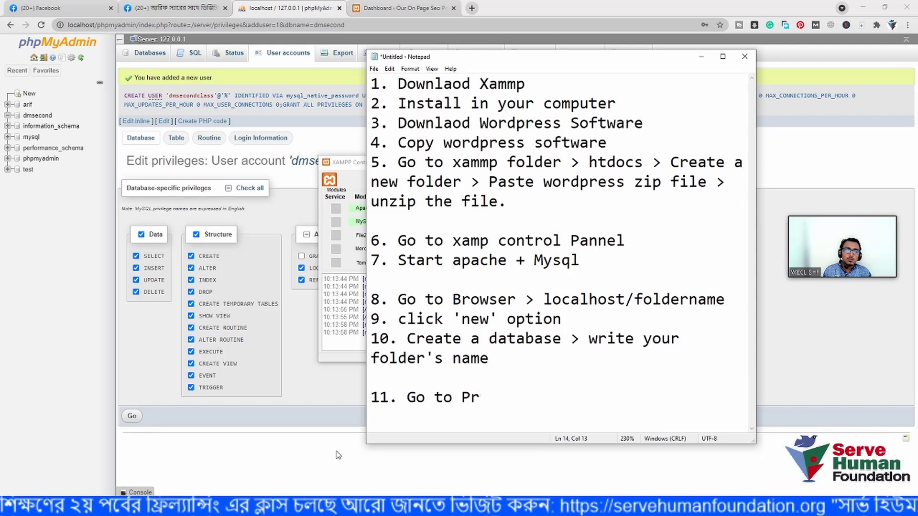
{"action": "type", "text": "ivillage"}
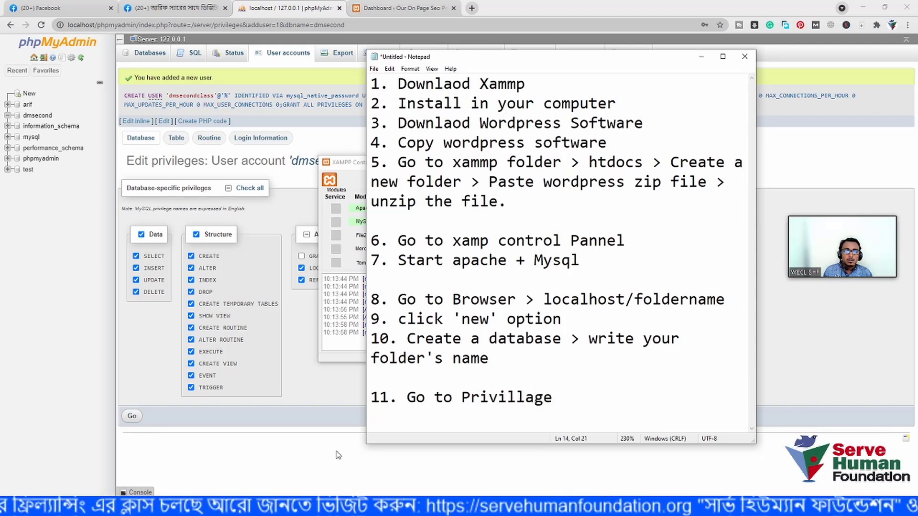
{"action": "type", "text": " > "}
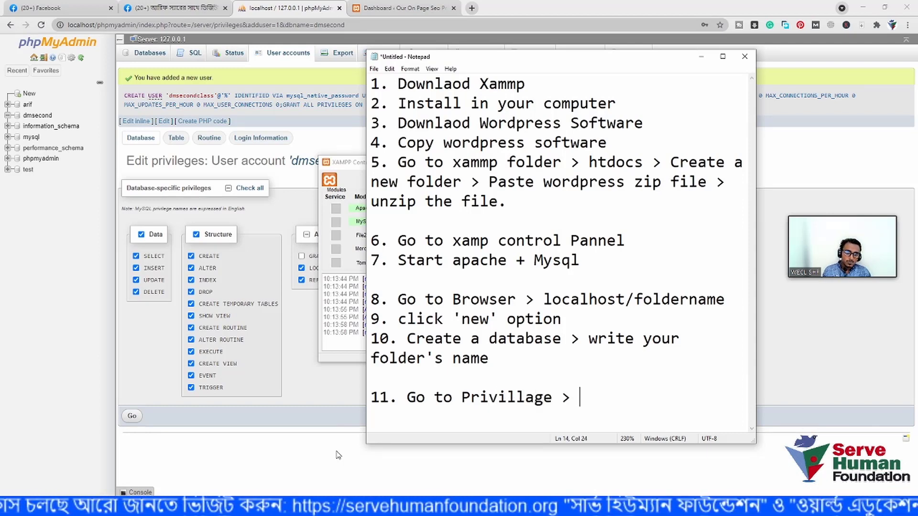
{"action": "type", "text": "Ad"}
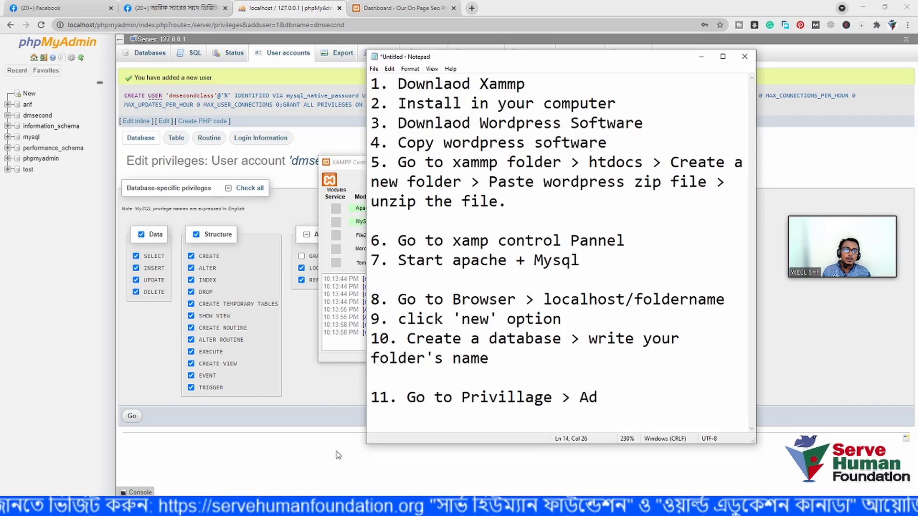
{"action": "type", "text": "d new user"}
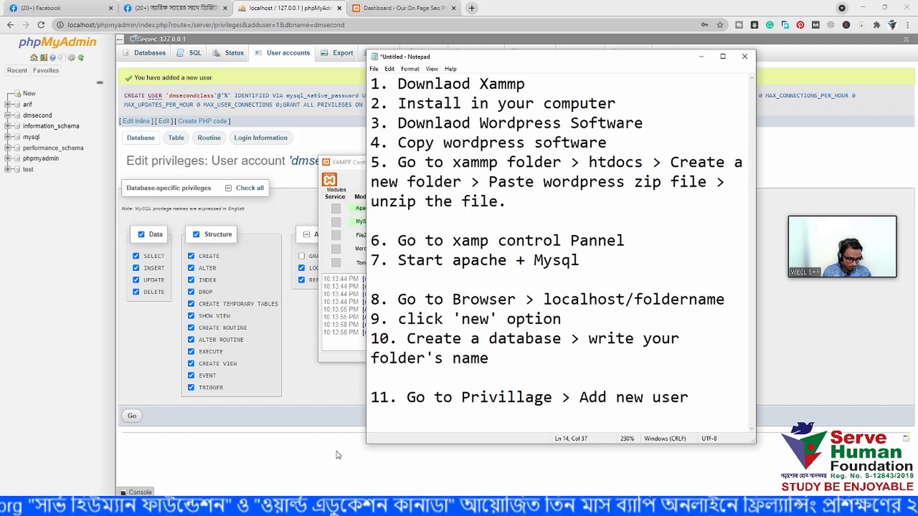
- Complete step 11 with '> write user> pass> click the all privillage> go'
{"action": "type", "text": "> w"}
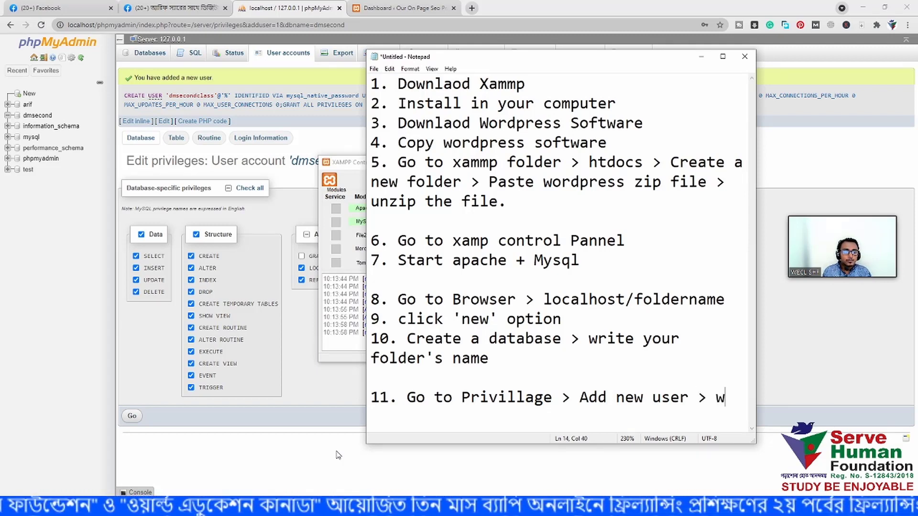
{"action": "key", "text": "BackSpace"}
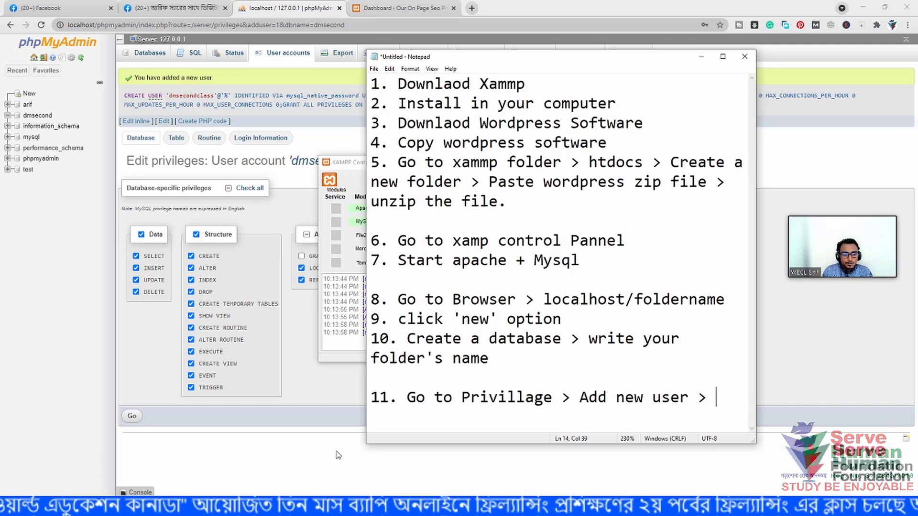
{"action": "type", "text": "ceatr"}
{"action": "key", "text": "BackSpace"}
{"action": "key", "text": "BackSpace"}
{"action": "key", "text": "BackSpace"}
{"action": "key", "text": "BackSpace"}
{"action": "key", "text": "BackSpace"}
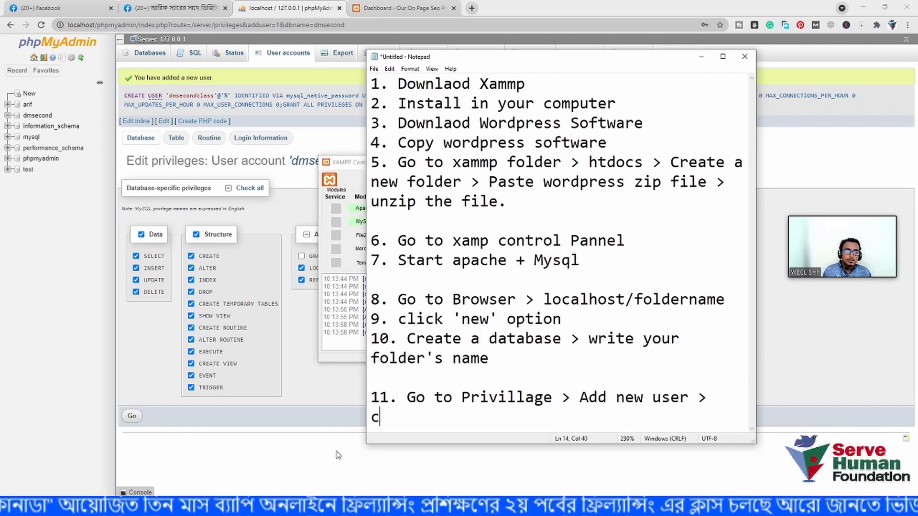
{"action": "type", "text": "write"}
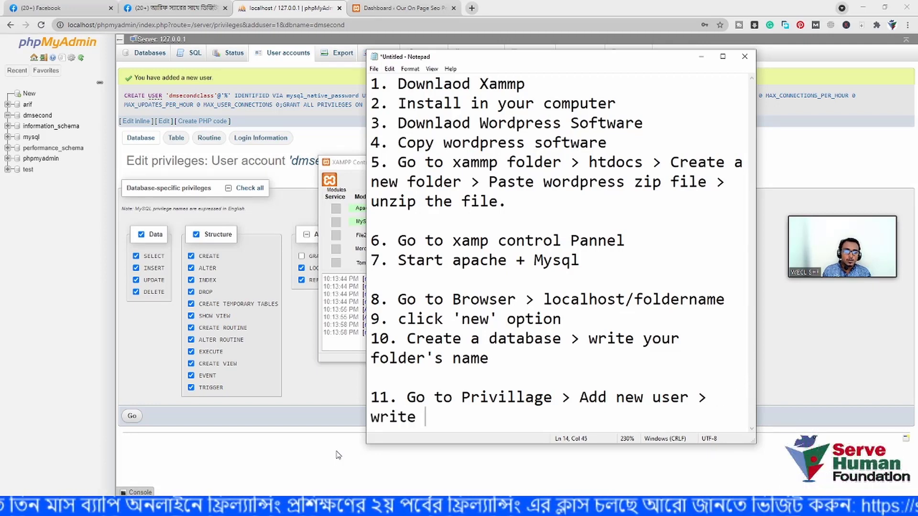
{"action": "type", "text": " user> "}
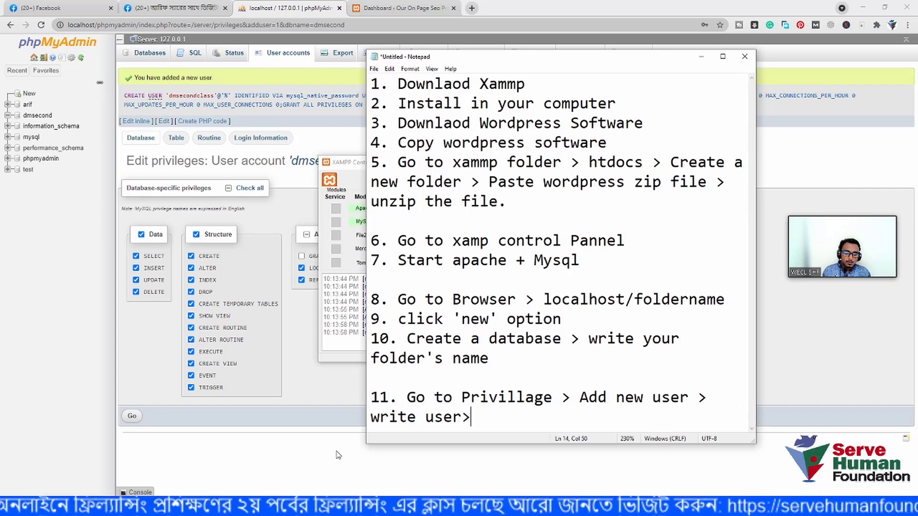
{"action": "type", "text": "pass> "}
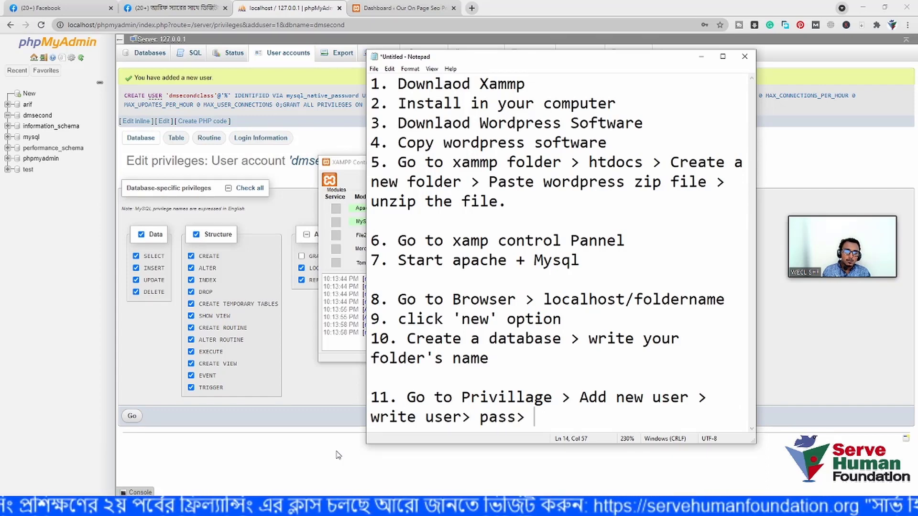
{"action": "type", "text": "ck"}
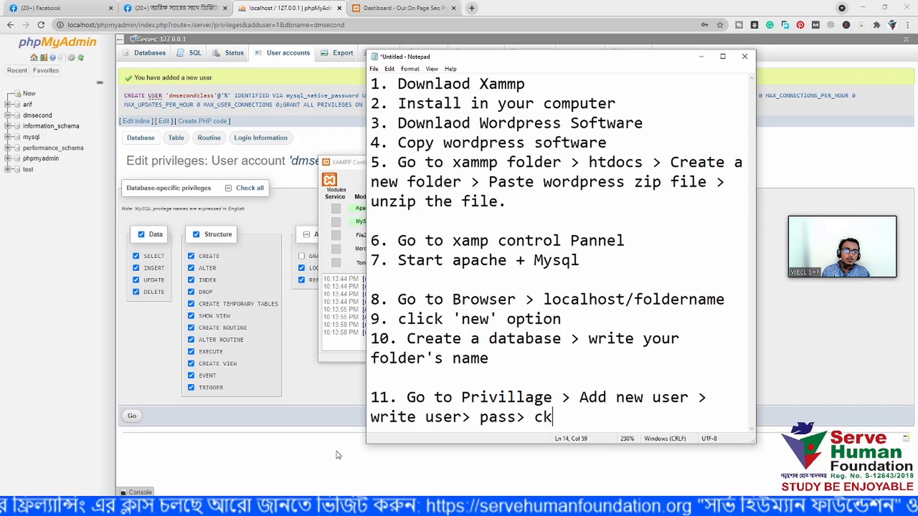
{"action": "key", "text": "BackSpace"}
{"action": "type", "text": "lick the "}
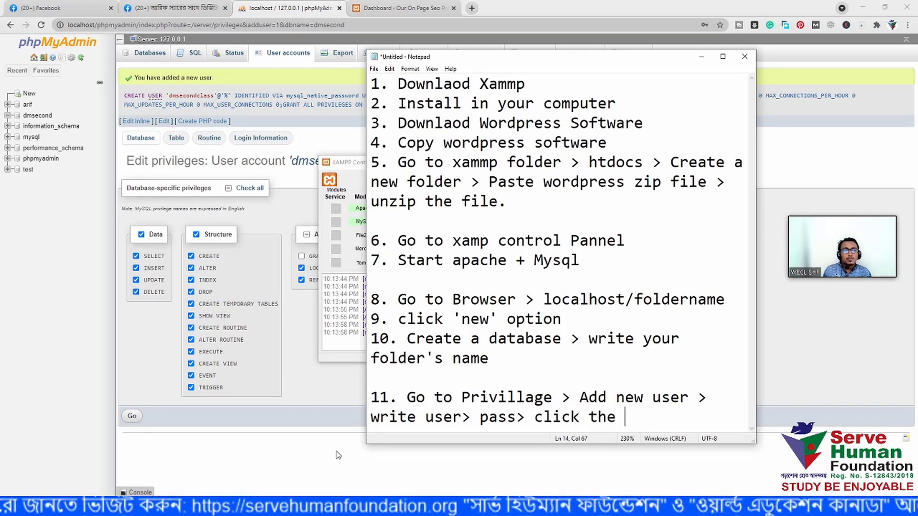
{"action": "type", "text": "a"}
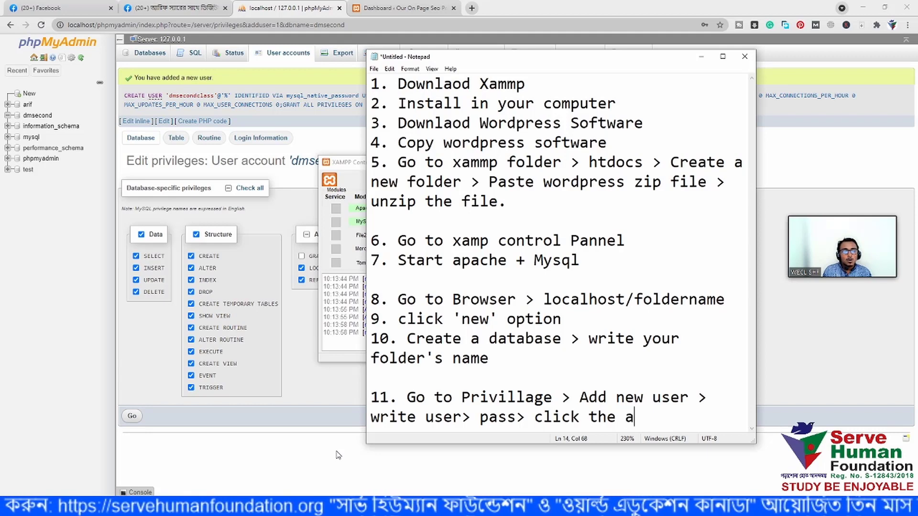
{"action": "type", "text": "ll pre"}
{"action": "key", "text": "BackSpace"}
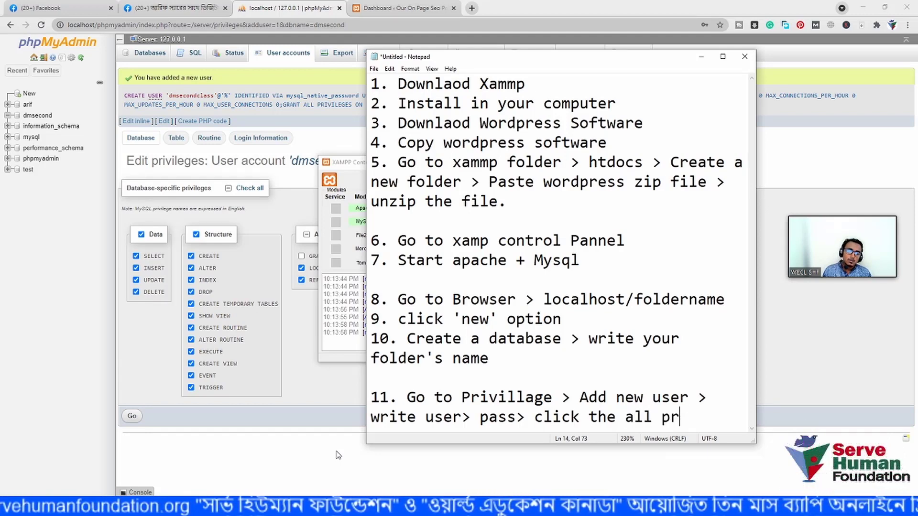
{"action": "type", "text": "fi"}
{"action": "key", "text": "BackSpace"}
{"action": "key", "text": "BackSpace"}
{"action": "type", "text": "v"}
{"action": "key", "text": "BackSpace"}
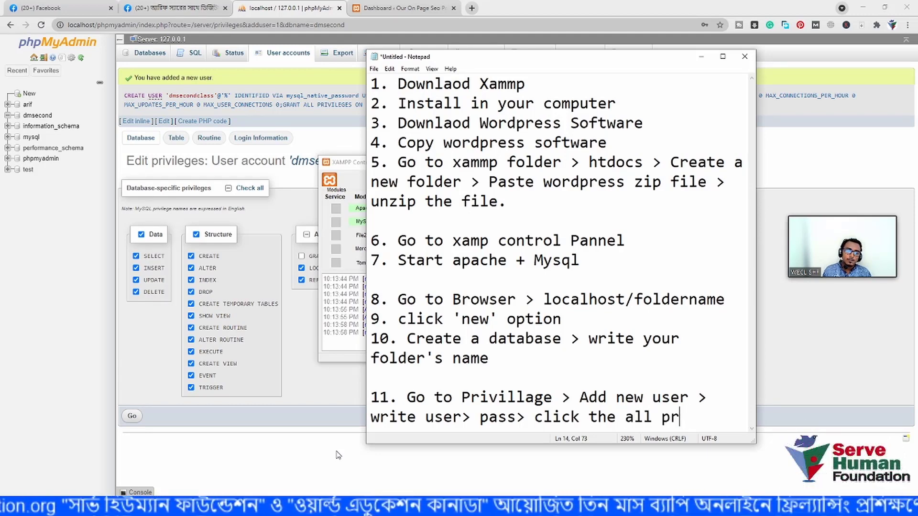
{"action": "type", "text": "ivillaef"}
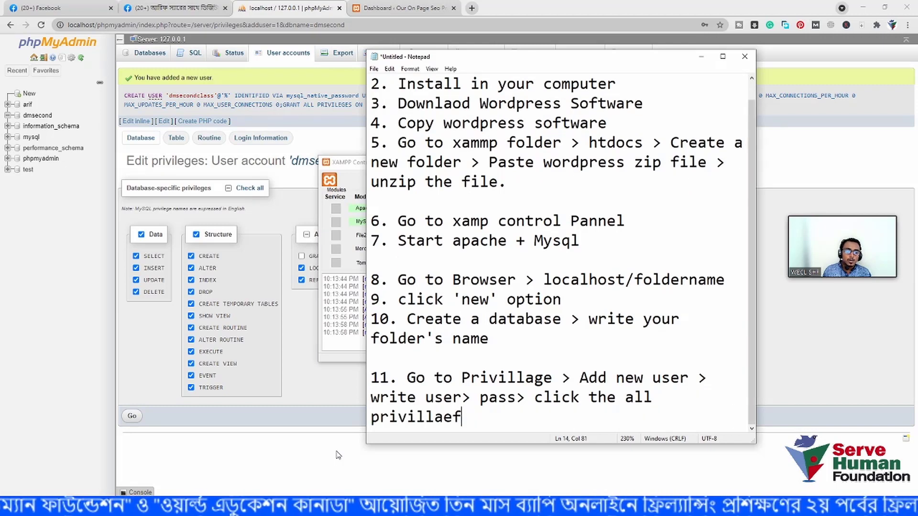
{"action": "key", "text": "BackSpace"}
{"action": "key", "text": "BackSpace"}
{"action": "key", "text": "BackSpace"}
{"action": "type", "text": "g"}
{"action": "key", "text": "BackSpace"}
{"action": "type", "text": "age"}
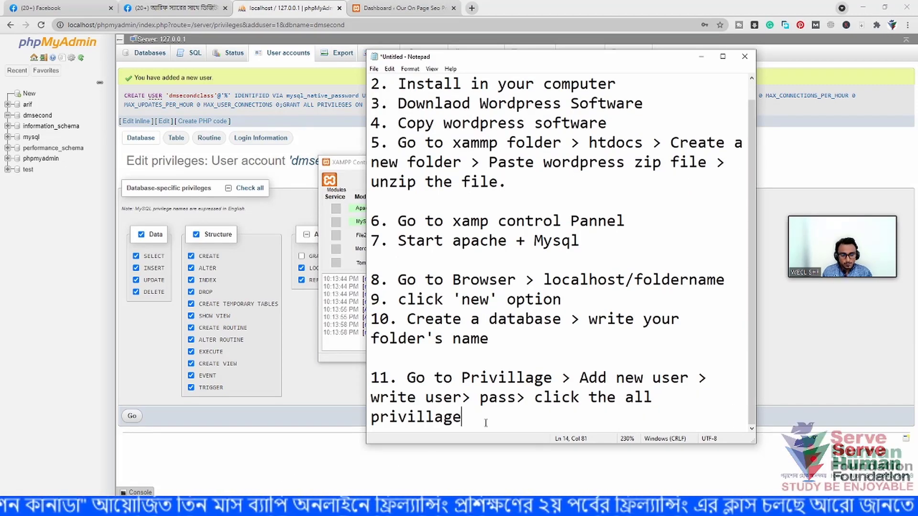
{"action": "type", "text": "> go"}
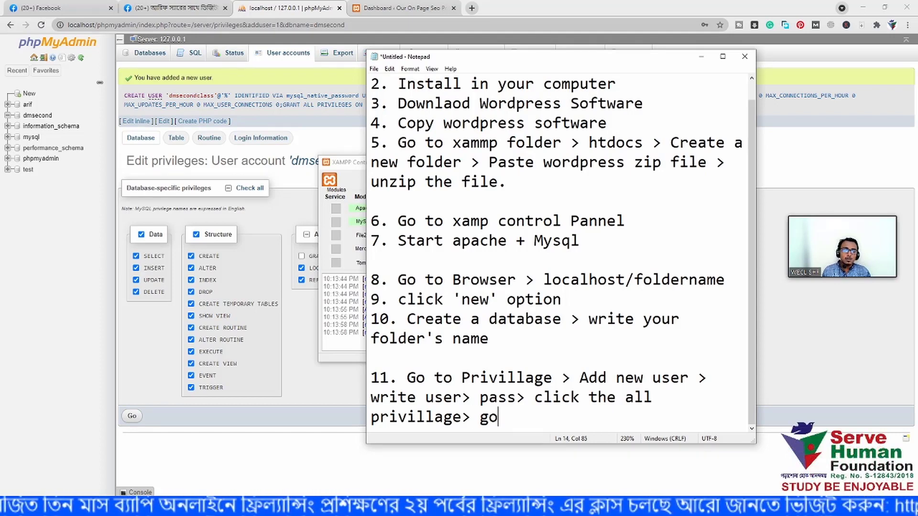
{"action": "key", "text": "Return"}
{"action": "key", "text": "Return"}
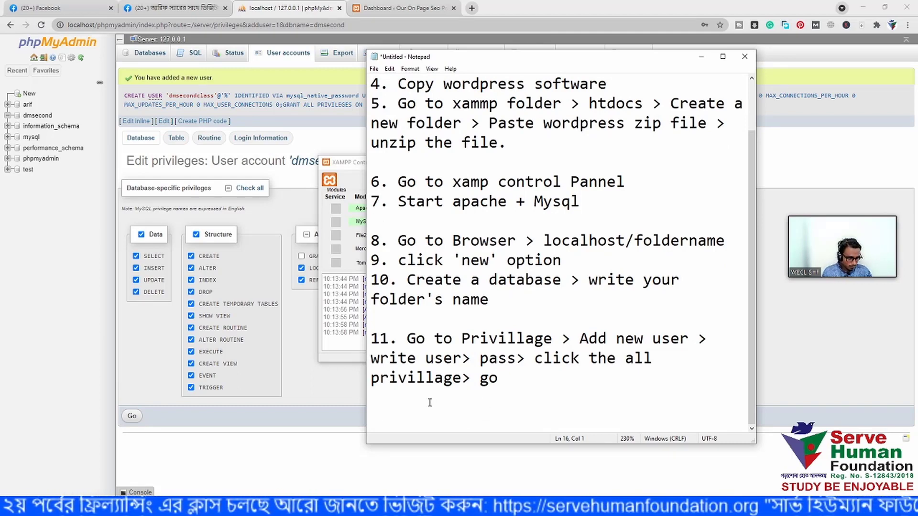
- Type '12. Go to new tab > localhost/' on the empty line below step 11
{"action": "key", "text": "Return"}
{"action": "key", "text": "Return"}
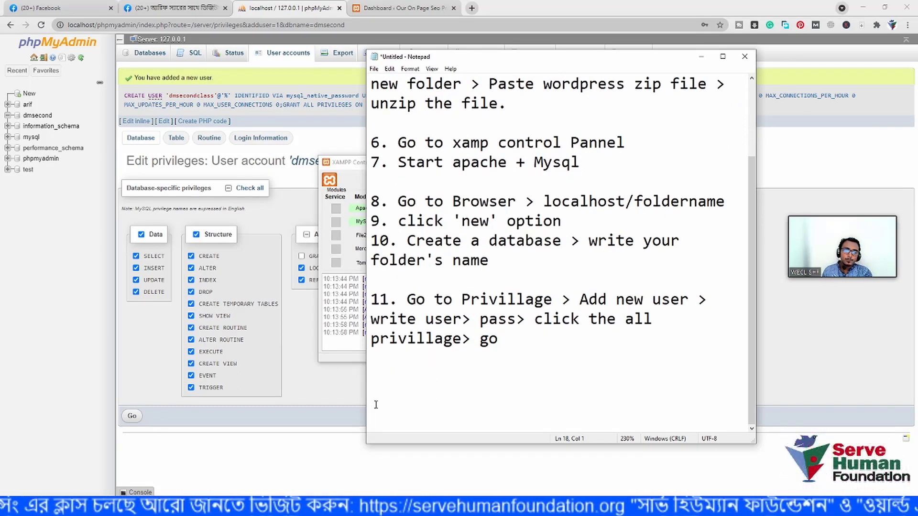
{"action": "left_click", "coordinate": [381, 368]}
{"action": "left_click", "coordinate": [381, 374]}
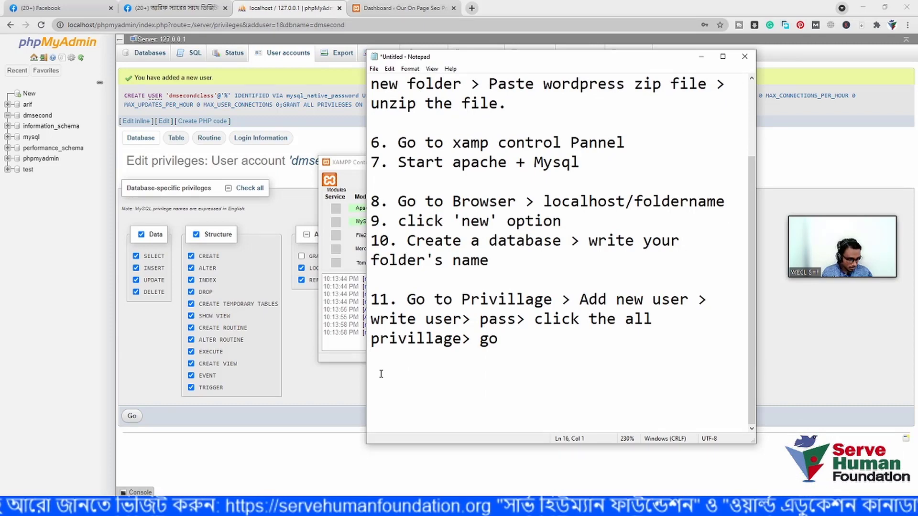
{"action": "type", "text": "12. "}
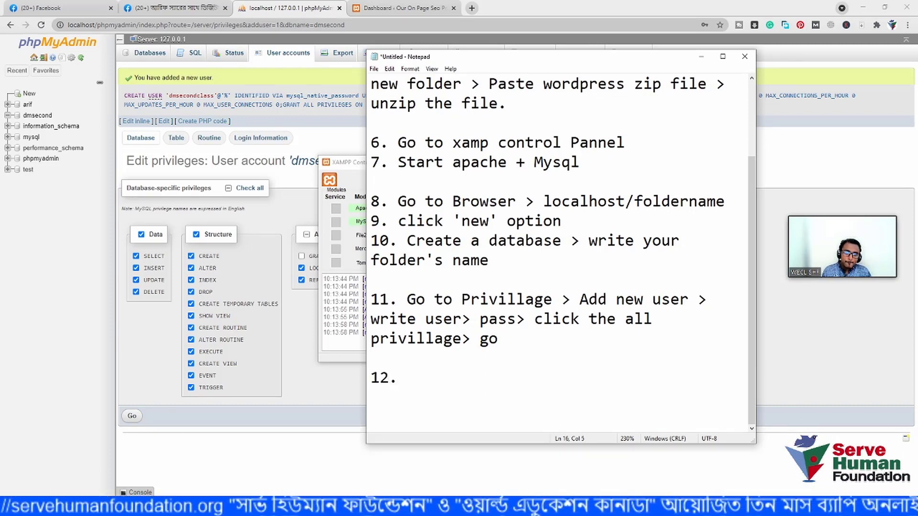
{"action": "type", "text": "Go"}
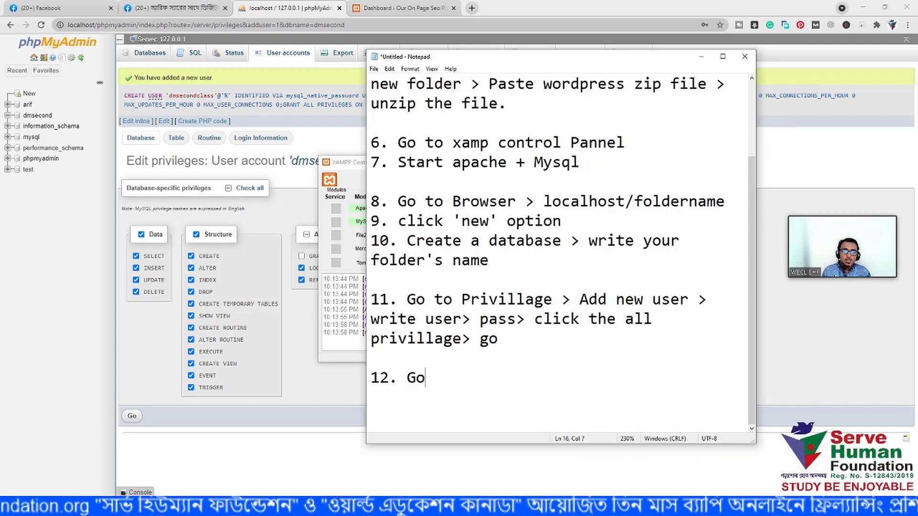
{"action": "type", "text": " to new tab"}
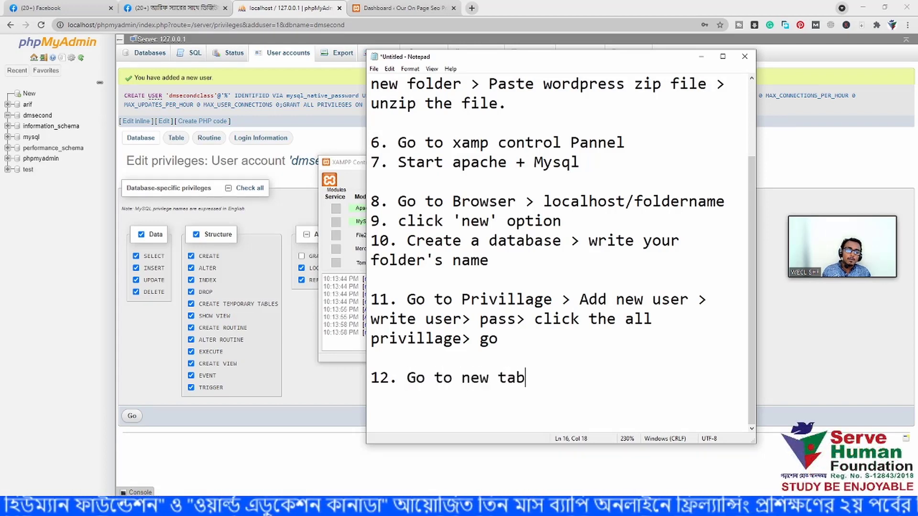
{"action": "type", "text": " > "}
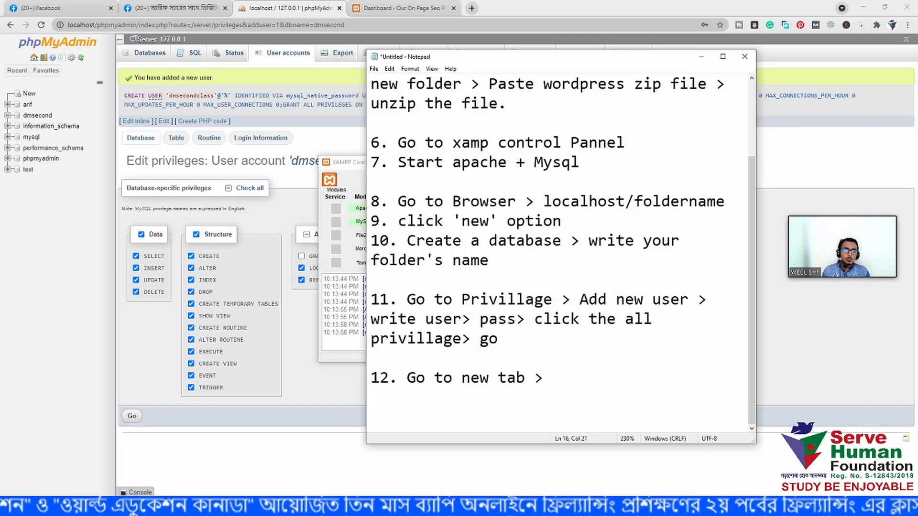
{"action": "type", "text": "local"}
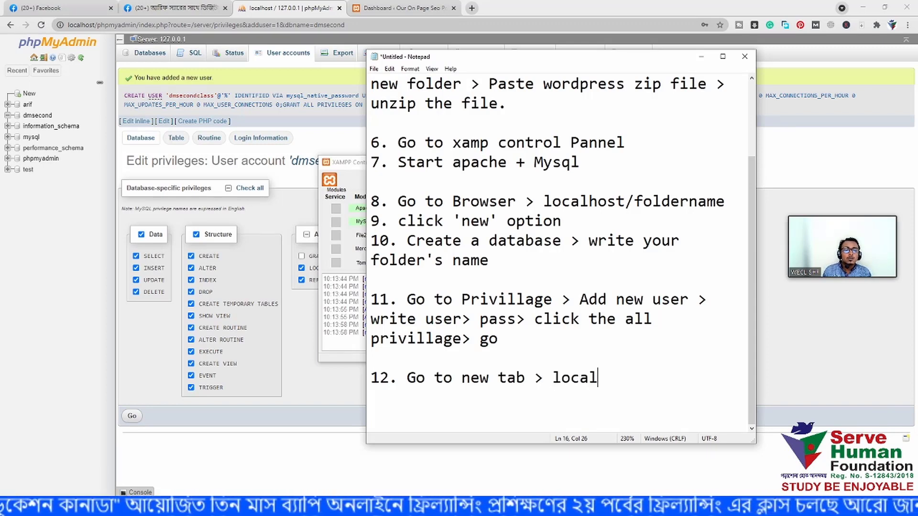
{"action": "type", "text": "host"}
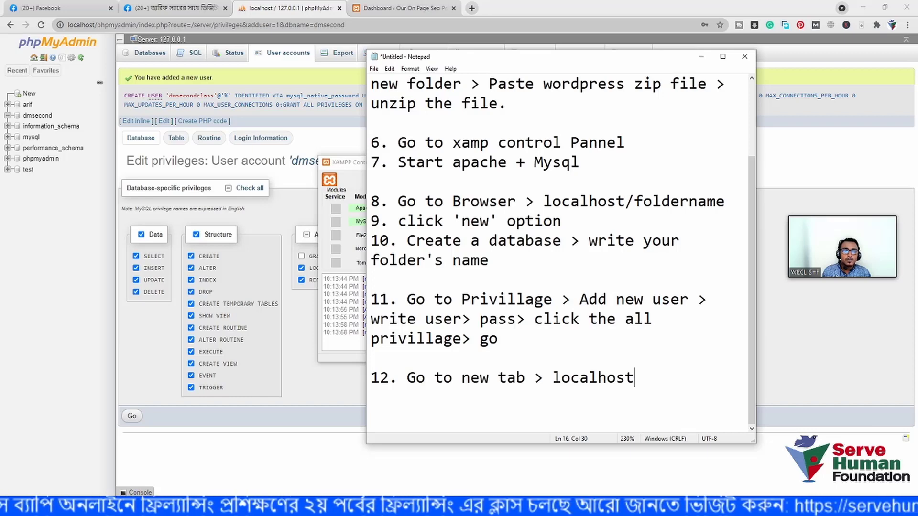
{"action": "type", "text": "/"}
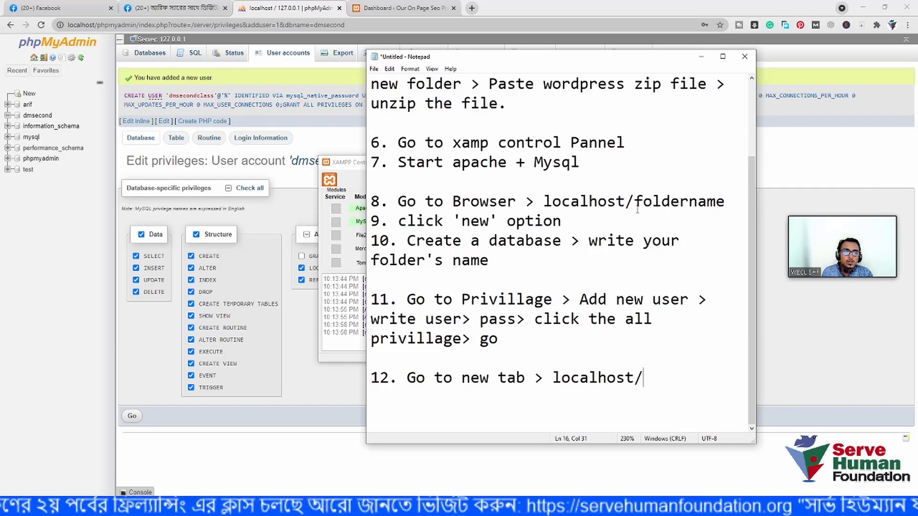
- Overwrite 'foldername' in step 8 with 'phpmyadmin', then return to the end of step 12
{"action": "left_click_drag", "start_coordinate": [634, 203], "coordinate": [723, 203]}
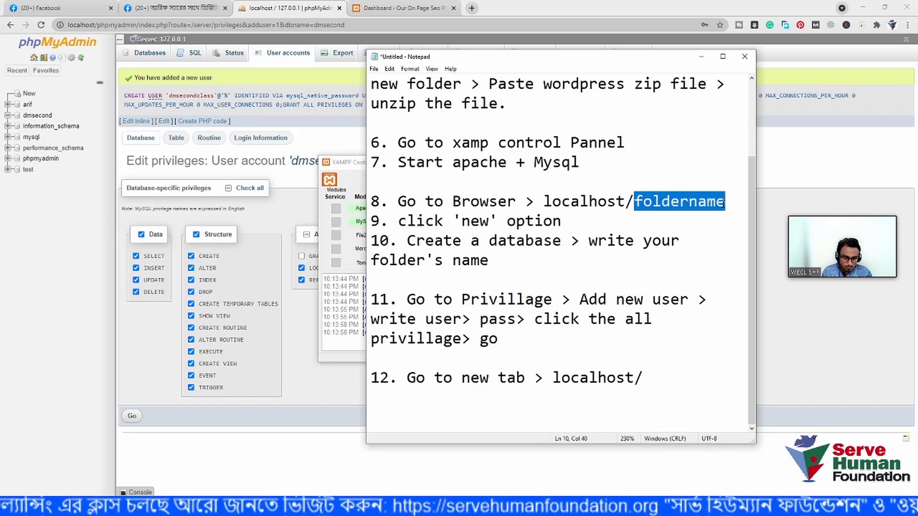
{"action": "type", "text": "pho"}
{"action": "key", "text": "BackSpace"}
{"action": "type", "text": "p"}
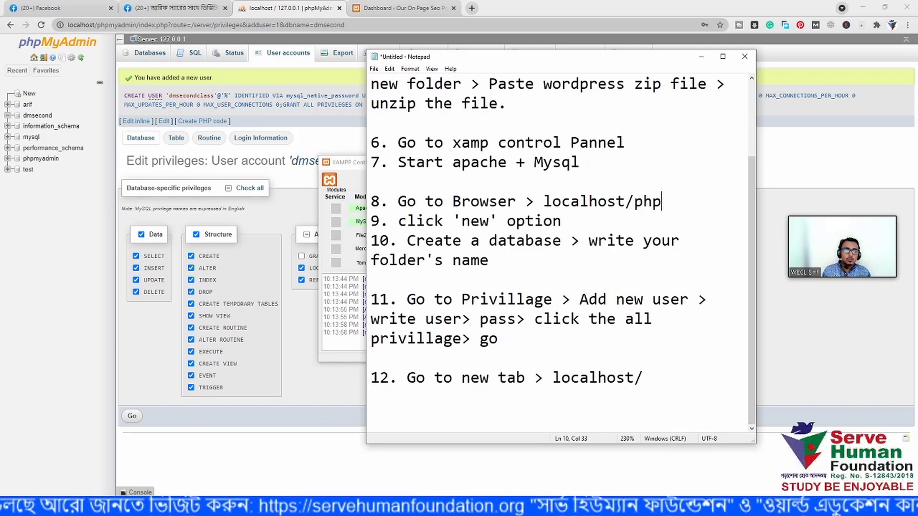
{"action": "type", "text": "myadmin"}
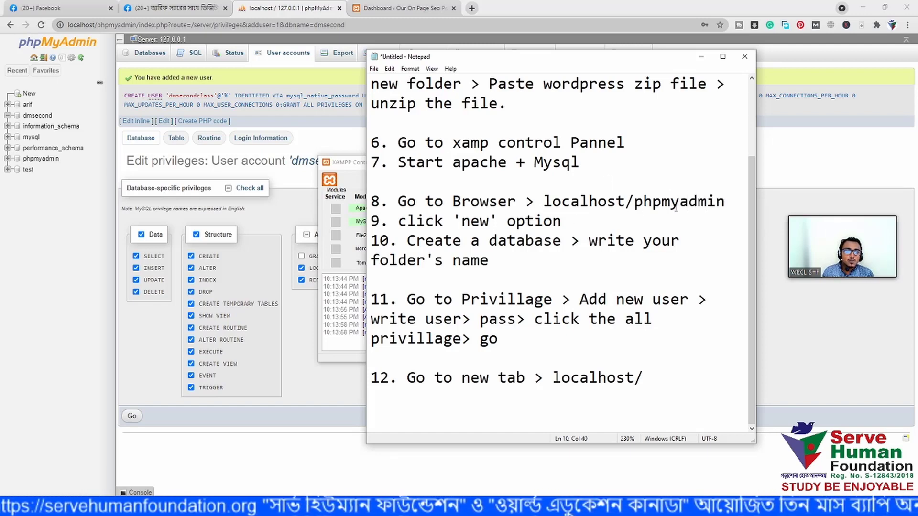
{"action": "key", "text": "Left"}
{"action": "key", "text": "Left"}
{"action": "key", "text": "Left"}
{"action": "key", "text": "Left"}
{"action": "key", "text": "Left"}
{"action": "key", "text": "Left"}
{"action": "key", "text": "Left"}
{"action": "key", "text": "Left"}
{"action": "key", "text": "Left"}
{"action": "key", "text": "Left"}
{"action": "key", "text": "Left"}
{"action": "key", "text": "Left"}
{"action": "key", "text": "Left"}
{"action": "key", "text": "Left"}
{"action": "key", "text": "Left"}
{"action": "key", "text": "Left"}
{"action": "key", "text": "Left"}
{"action": "key", "text": "Left"}
{"action": "key", "text": "Left"}
{"action": "key", "text": "Left"}
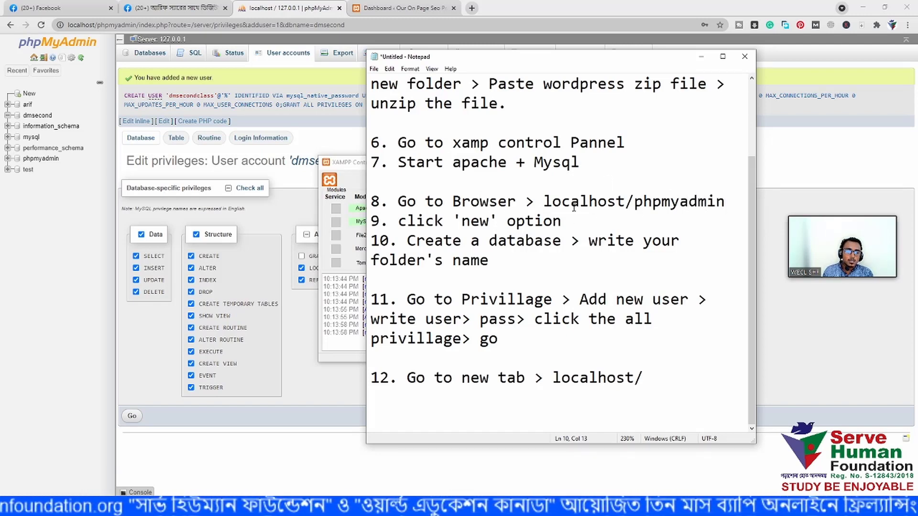
{"action": "key", "text": "Right"}
{"action": "key", "text": "Right"}
{"action": "key", "text": "Right"}
{"action": "key", "text": "Right"}
{"action": "key", "text": "Right"}
{"action": "key", "text": "Right"}
{"action": "key", "text": "Right"}
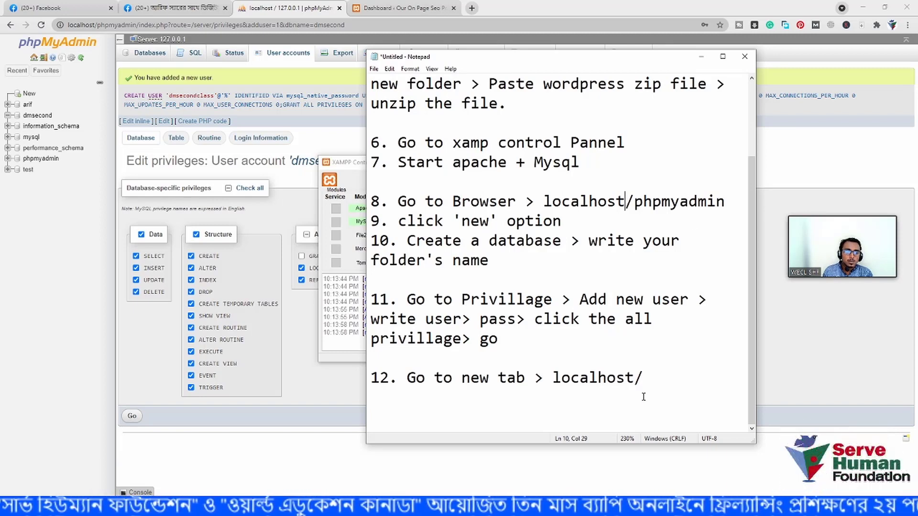
{"action": "left_click", "coordinate": [647, 377]}
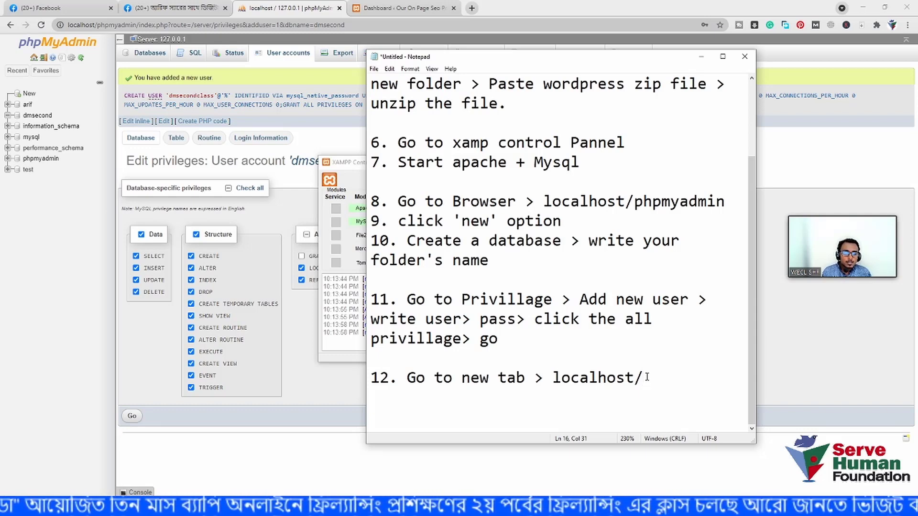
- Finish step 12 as localhost/foldername and start a new line
{"action": "type", "text": "foldo"}
{"action": "key", "text": "BackSpace"}
{"action": "key", "text": "BackSpace"}
{"action": "type", "text": "d"}
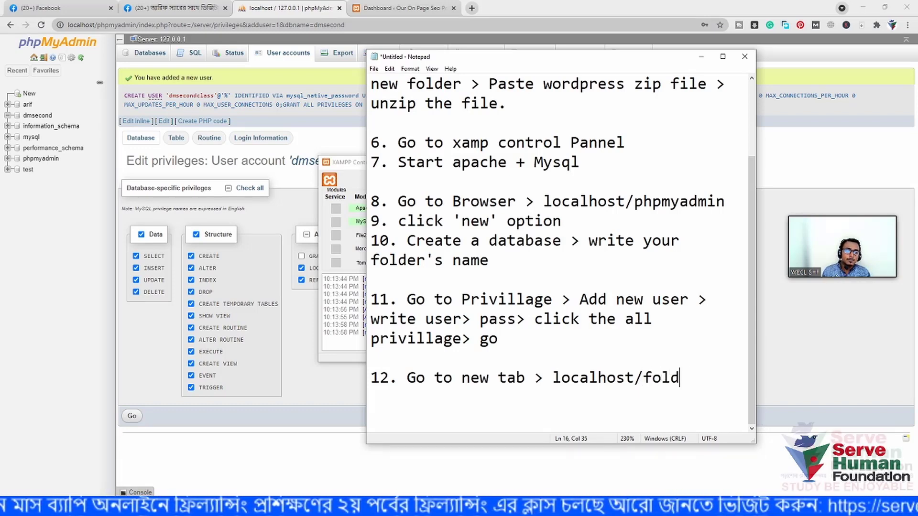
{"action": "type", "text": "ername"}
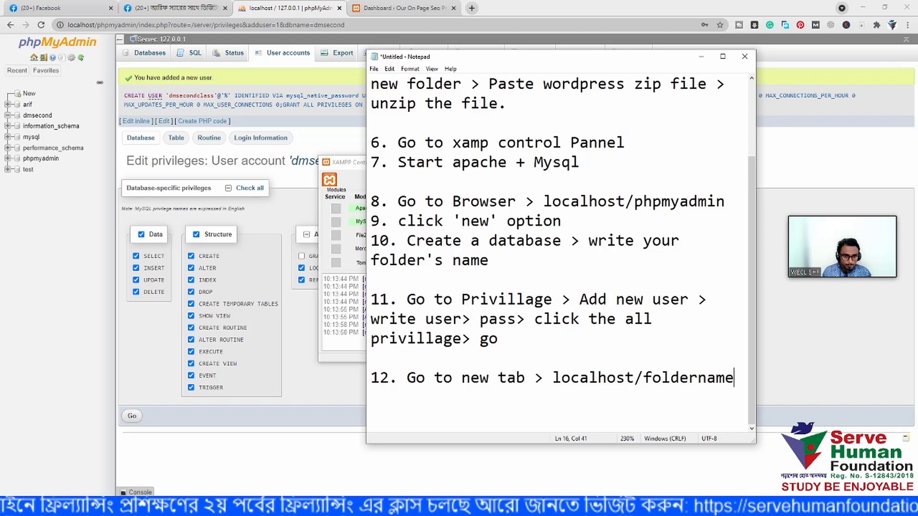
{"action": "key", "text": "Return"}
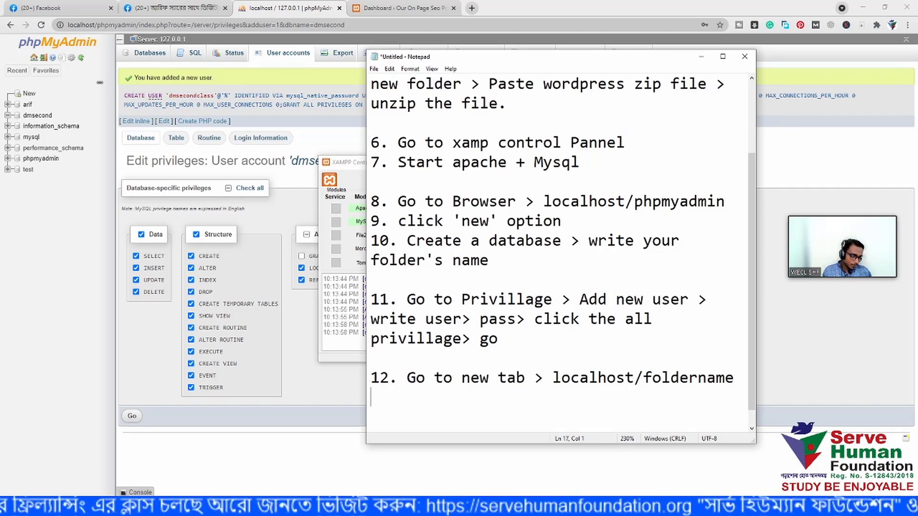
- Add step 13 'Database name, username, password, submit' and begin step 14
{"action": "type", "text": "13. "}
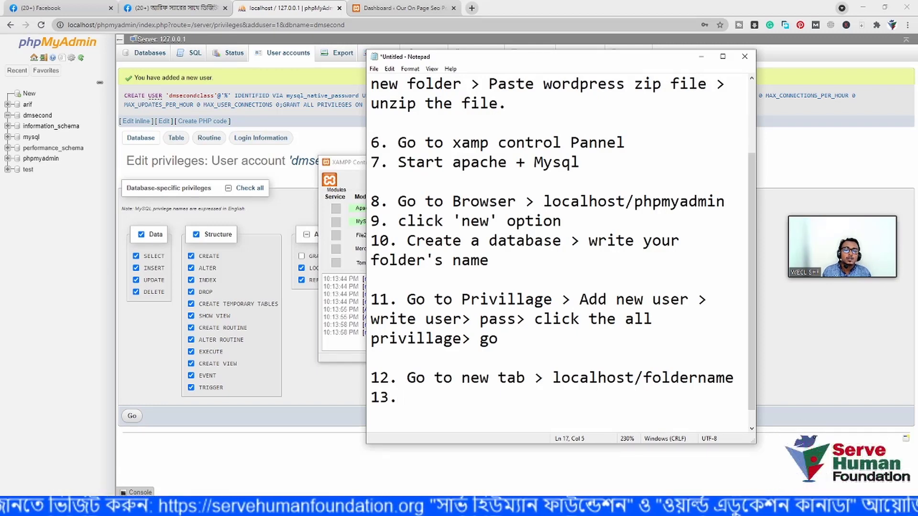
{"action": "type", "text": "datt"}
{"action": "key", "text": "BackSpace"}
{"action": "key", "text": "BackSpace"}
{"action": "key", "text": "BackSpace"}
{"action": "key", "text": "BackSpace"}
{"action": "type", "text": "D"}
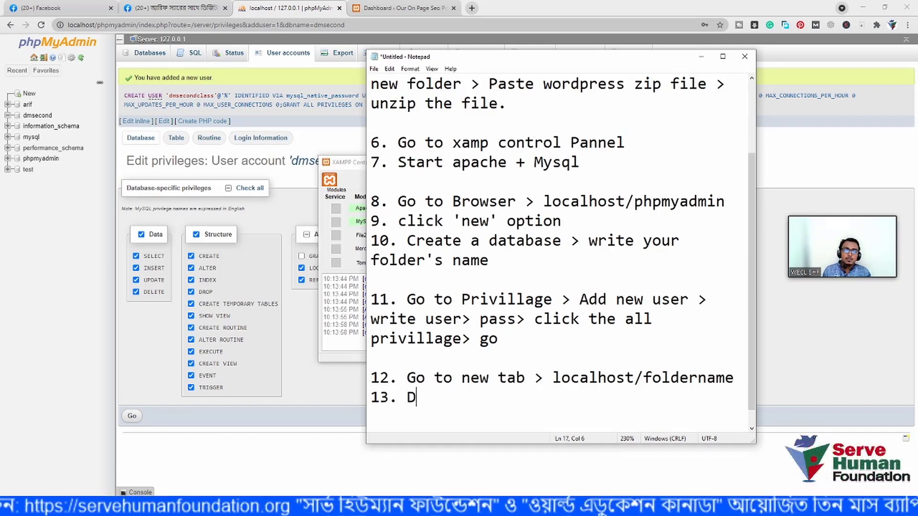
{"action": "type", "text": "ataba"}
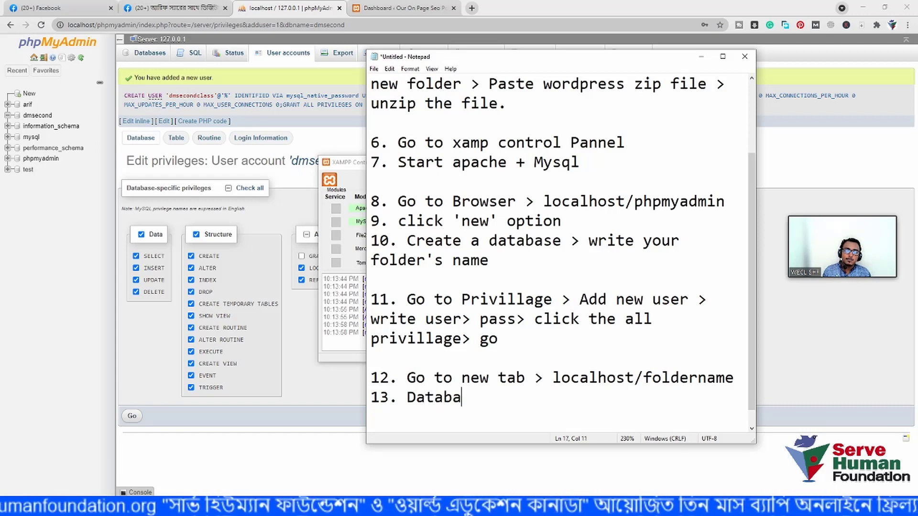
{"action": "type", "text": "se name"}
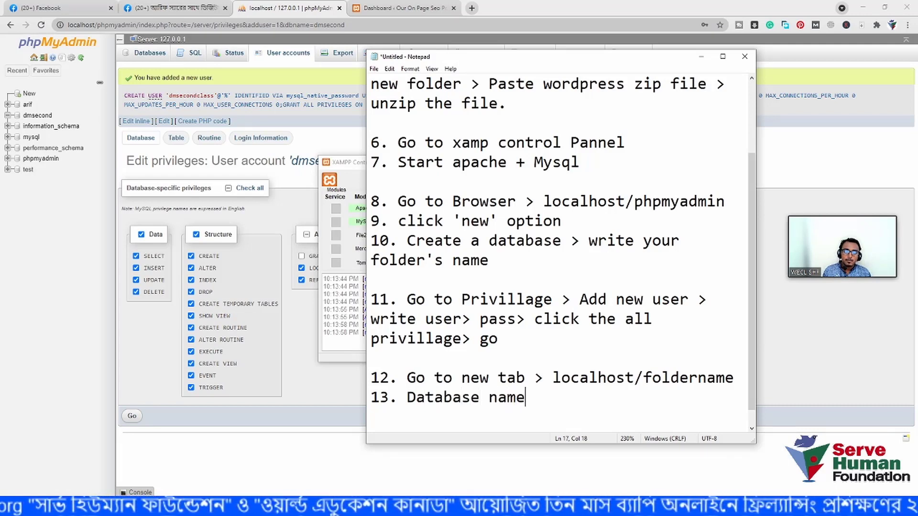
{"action": "type", "text": ","}
{"action": "type", "text": "er"}
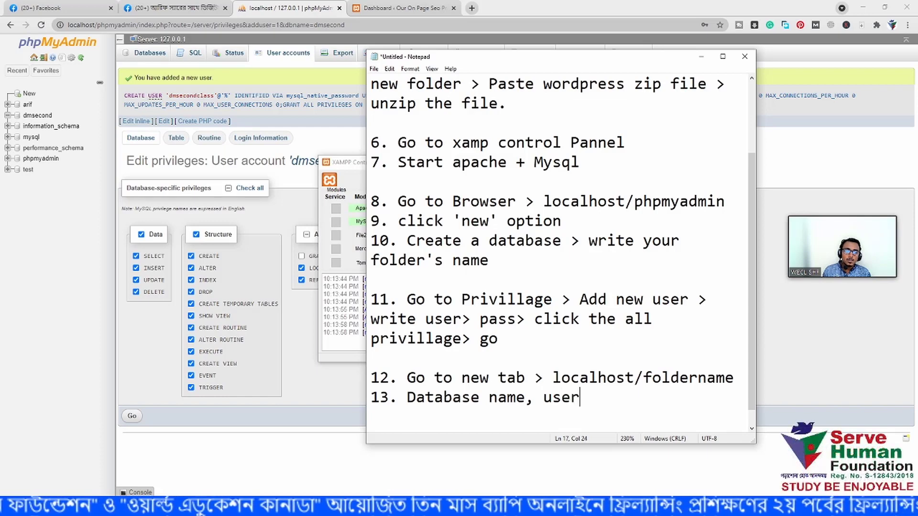
{"action": "type", "text": "name, pass"}
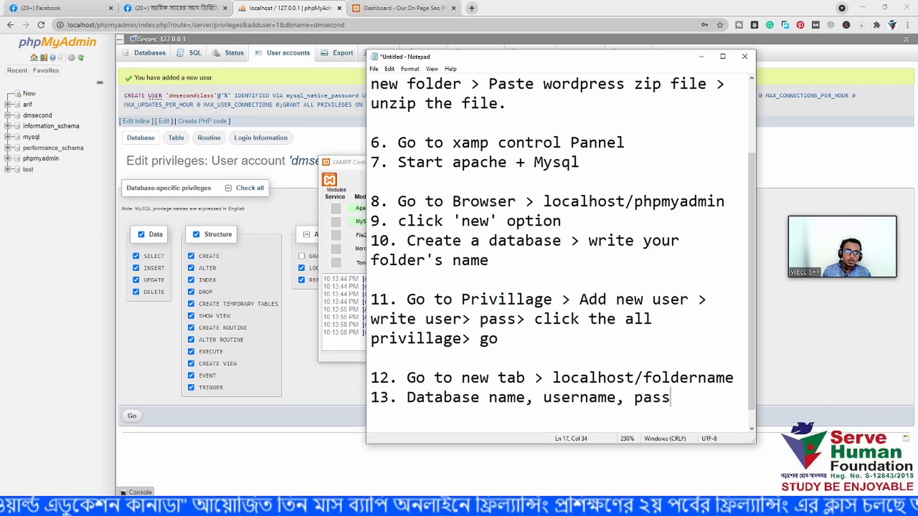
{"action": "type", "text": "word"}
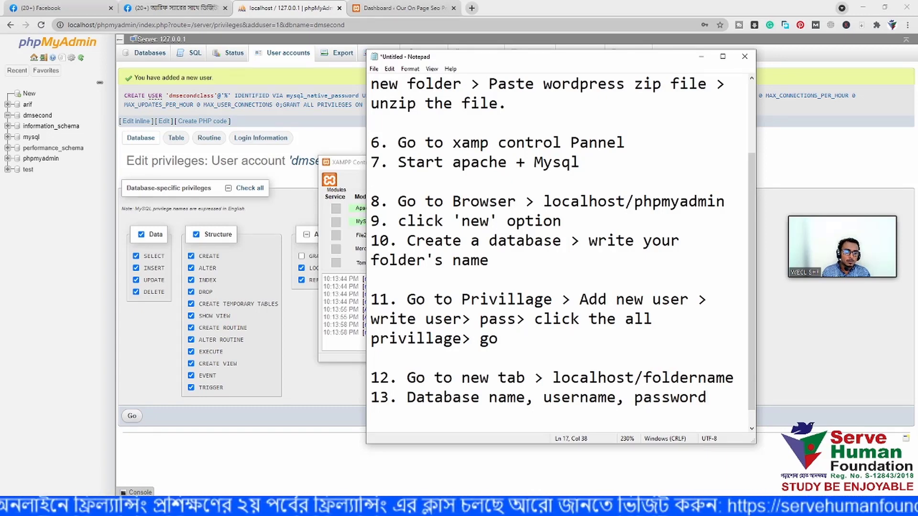
{"action": "type", "text": ", sub"}
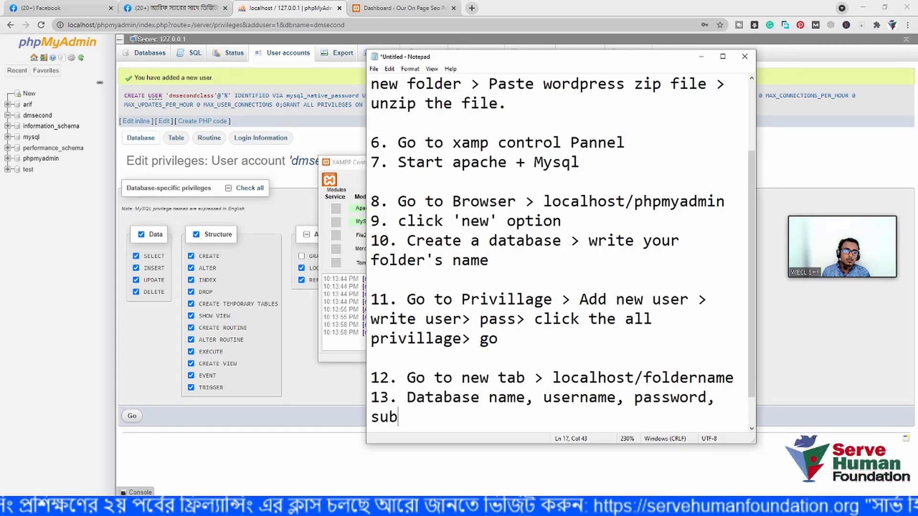
{"action": "type", "text": "mit"}
{"action": "key", "text": "Return"}
{"action": "key", "text": "Return"}
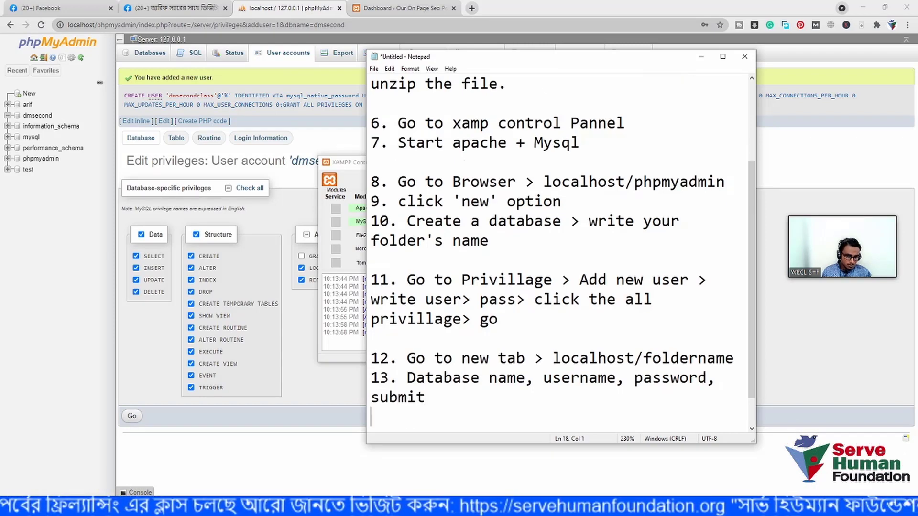
{"action": "type", "text": "14"}
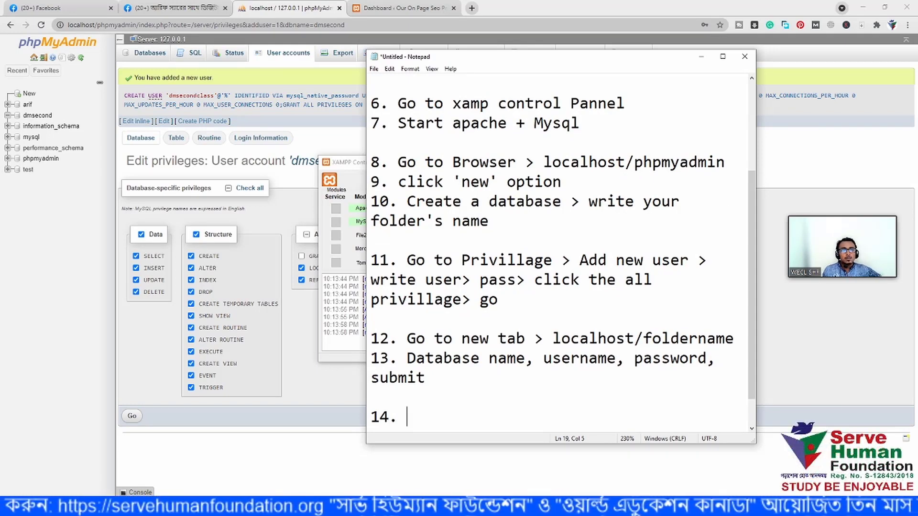
- Complete step 14 as 'site title, user, pass, install'
{"action": "type", "text": ". "}
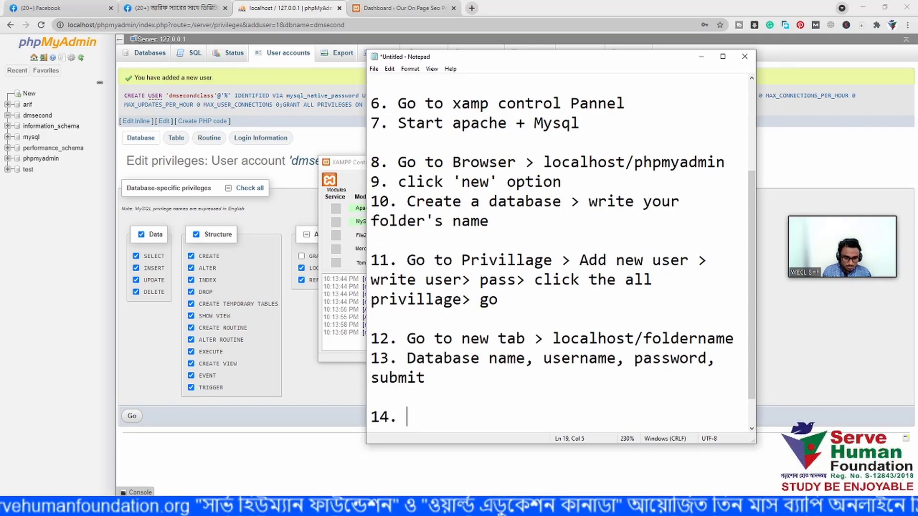
{"action": "type", "text": "site4"}
{"action": "key", "text": "BackSpace"}
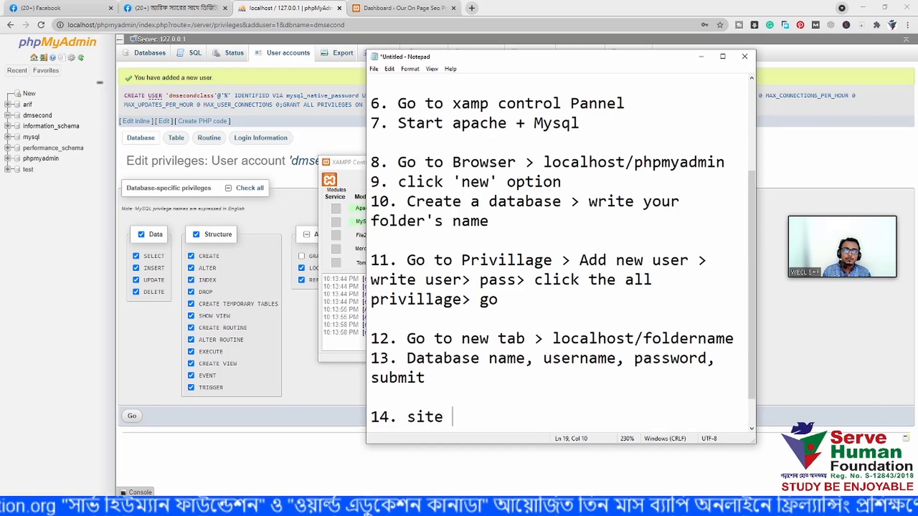
{"action": "type", "text": "title, "}
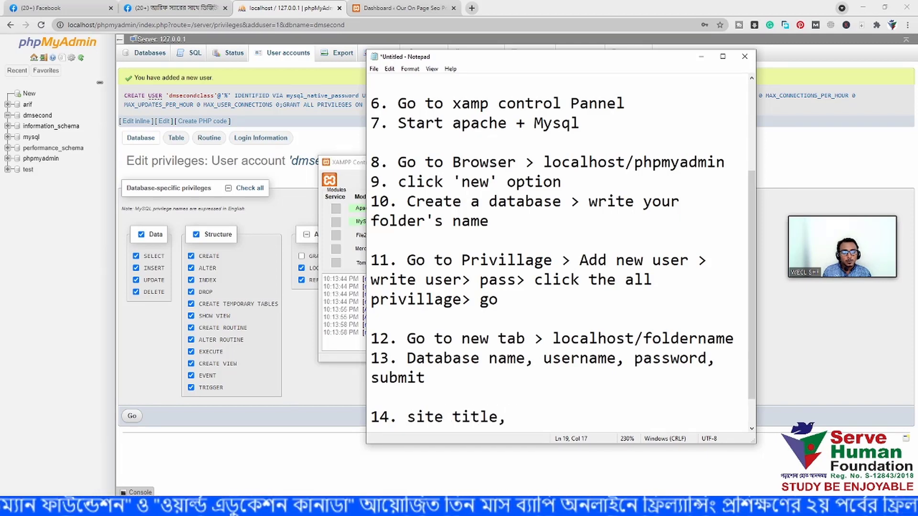
{"action": "type", "text": "user, "}
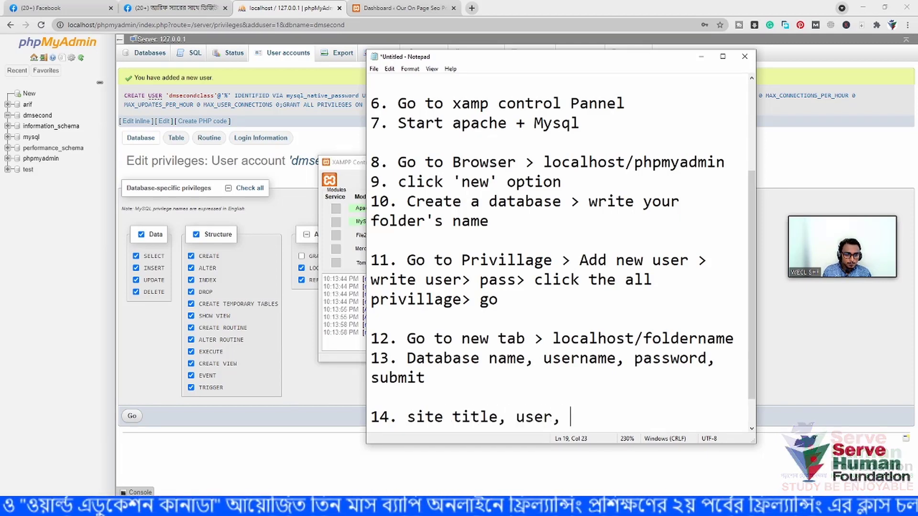
{"action": "type", "text": "pass"}
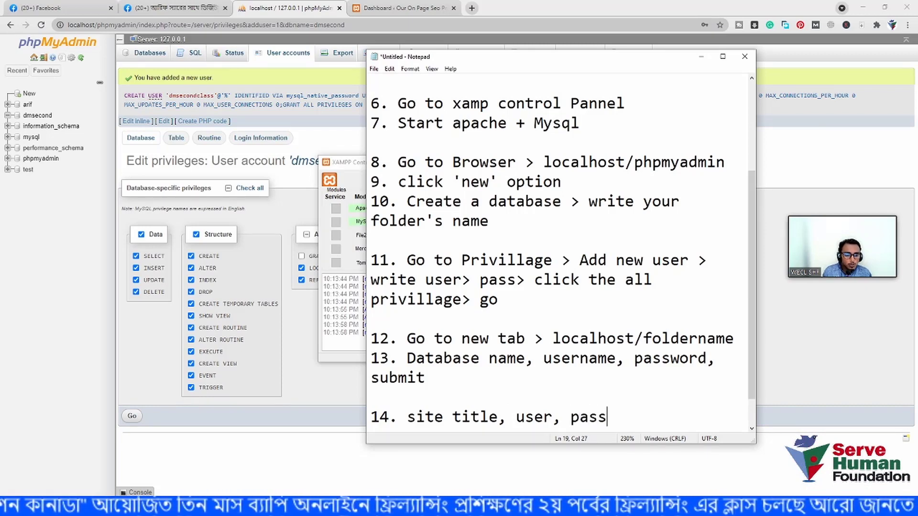
{"action": "type", "text": ", install"}
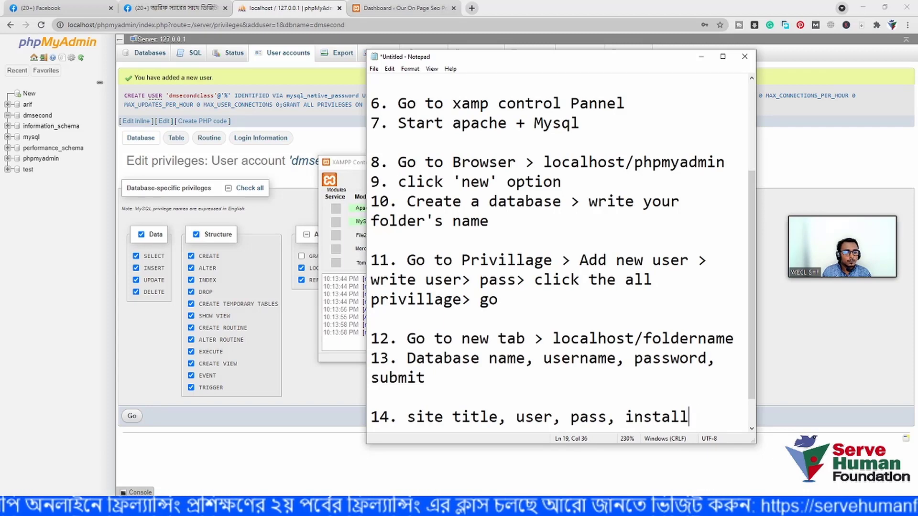
{"action": "key", "text": "Return"}
{"action": "key", "text": "Return"}
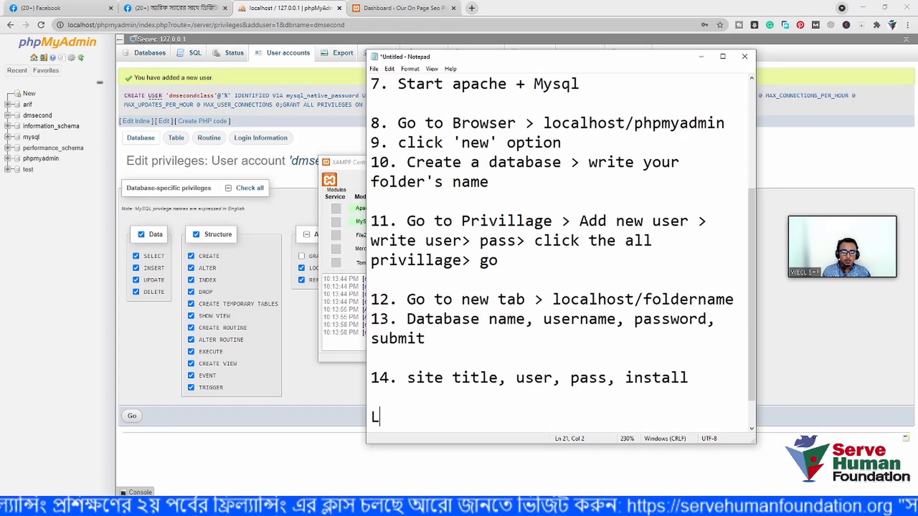
- Add a closing 'finally log in.' line and select the whole list
{"action": "key", "text": "BackSpace"}
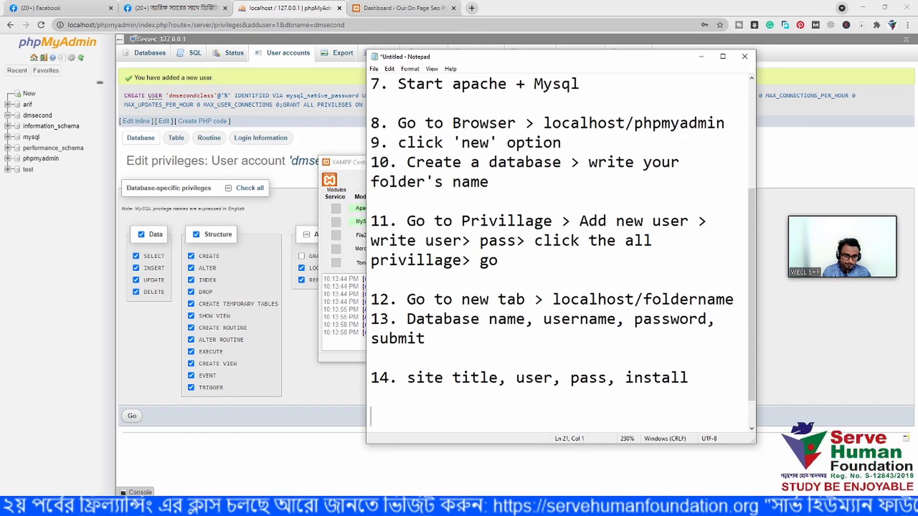
{"action": "type", "text": "finallyh"}
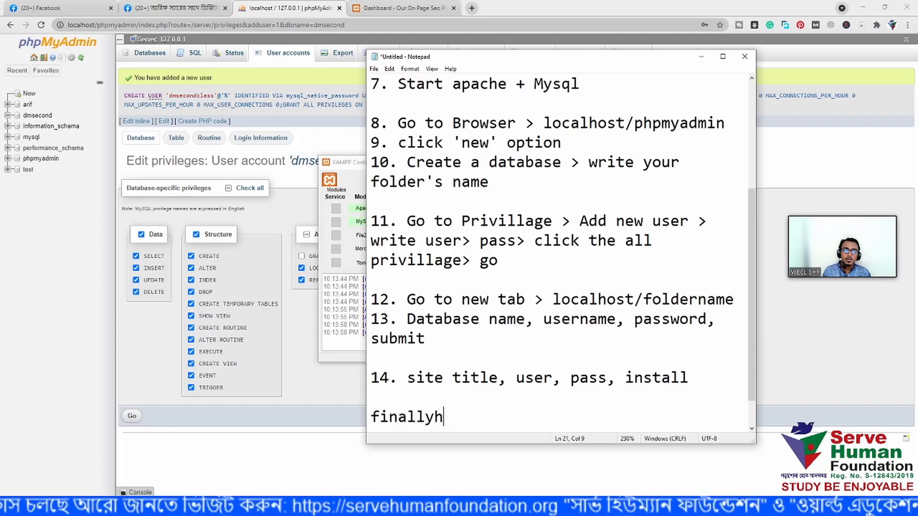
{"action": "key", "text": "BackSpace"}
{"action": "type", "text": "log"}
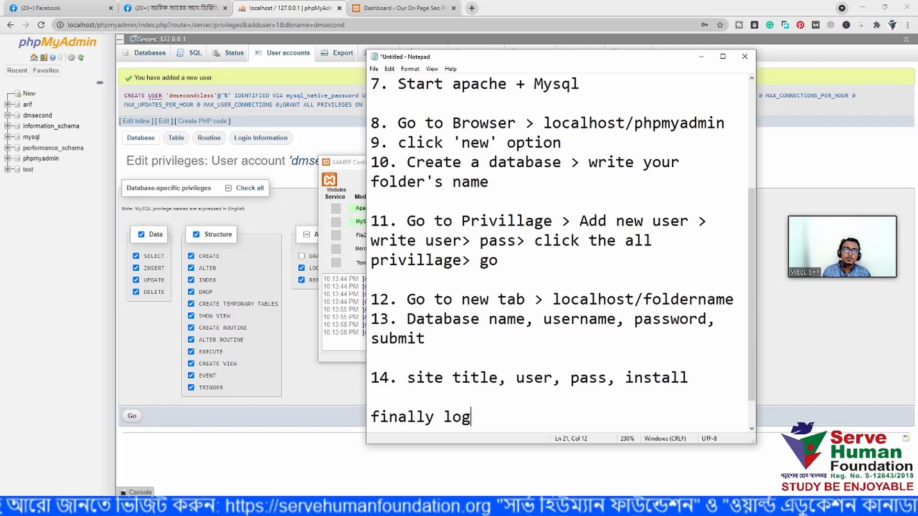
{"action": "type", "text": " in."}
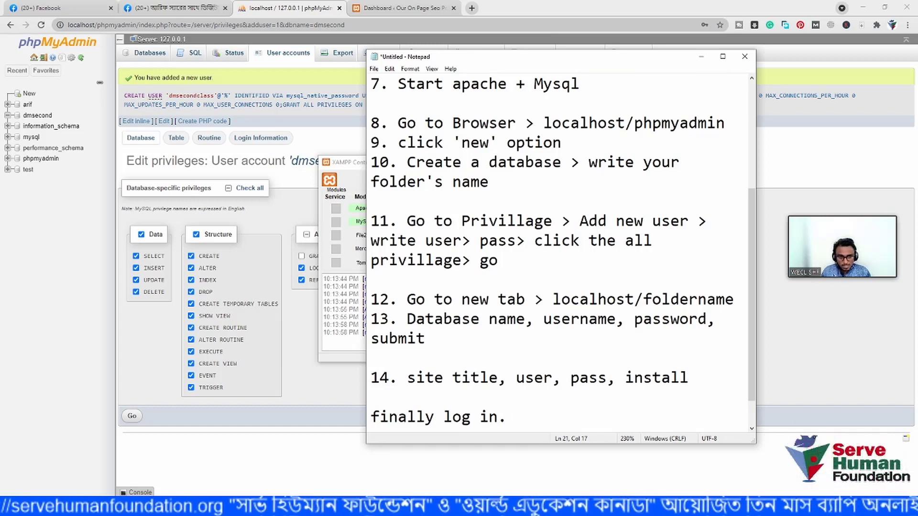
{"action": "key", "text": "ctrl+a"}
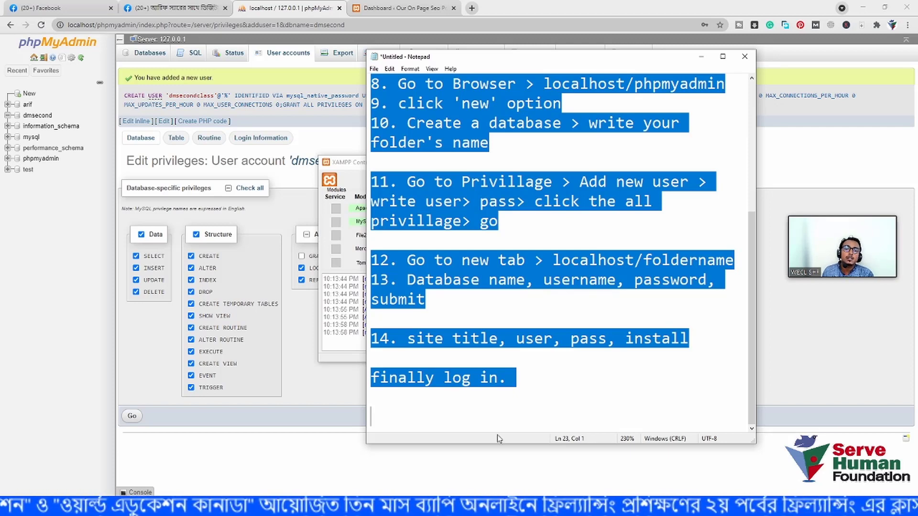
- Minimize Notepad and the Zoom main window to return to the shared screen
{"action": "left_click", "coordinate": [699, 54]}
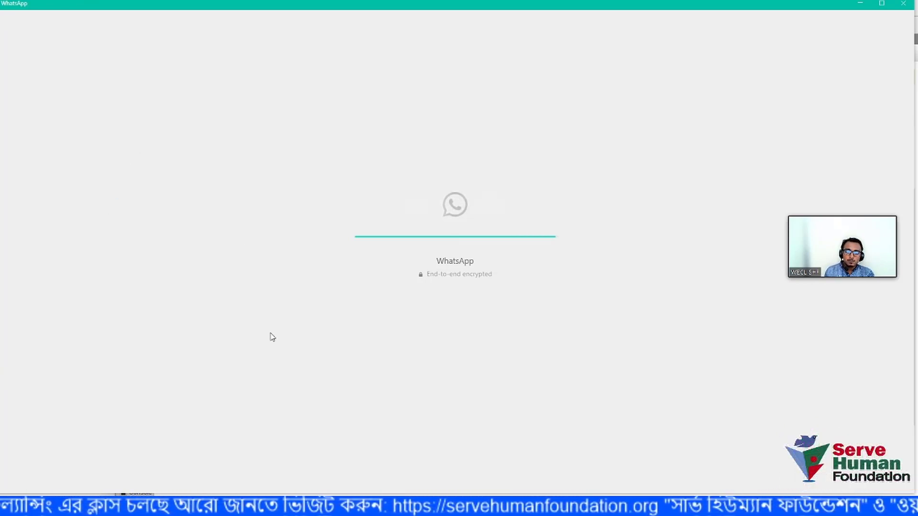
{"action": "key", "text": "alt+Tab"}
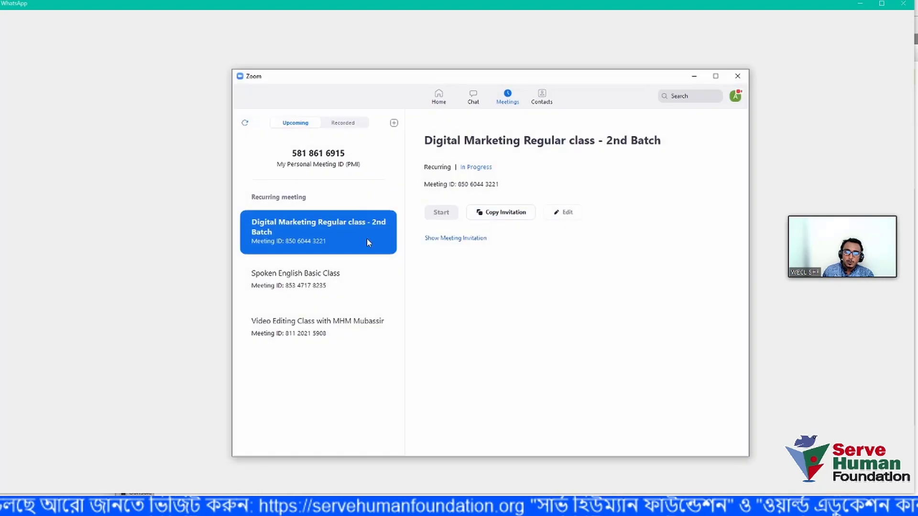
{"action": "left_click", "coordinate": [695, 78]}
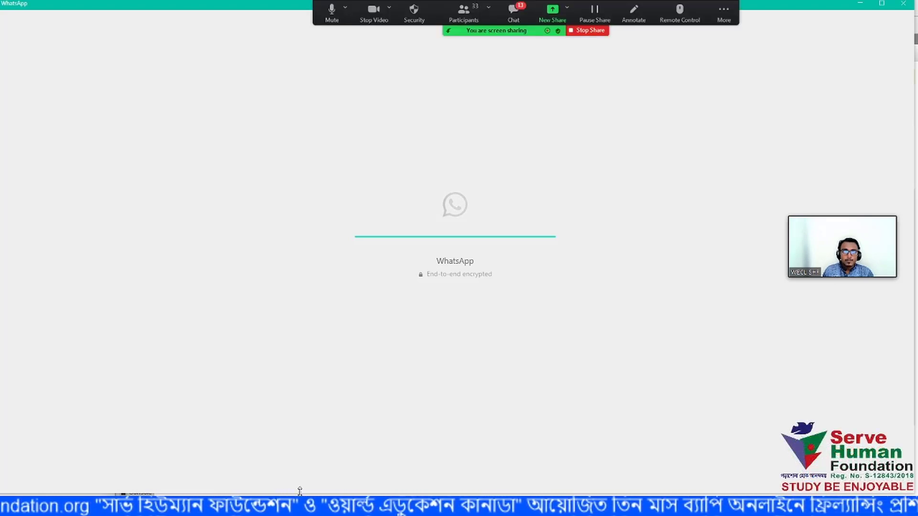
- Paste the numbered WordPress install steps into the meeting chat and send to Everyone
{"action": "left_click", "coordinate": [513, 12]}
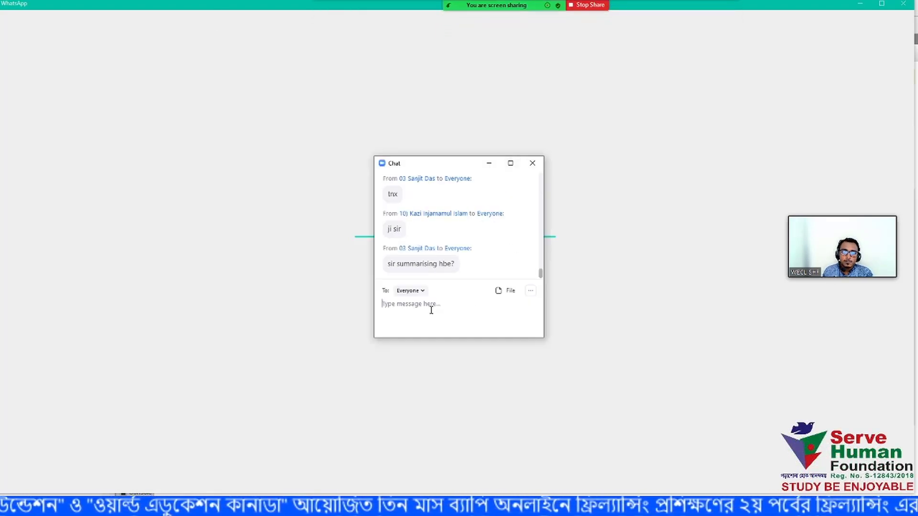
{"action": "left_click", "coordinate": [496, 292]}
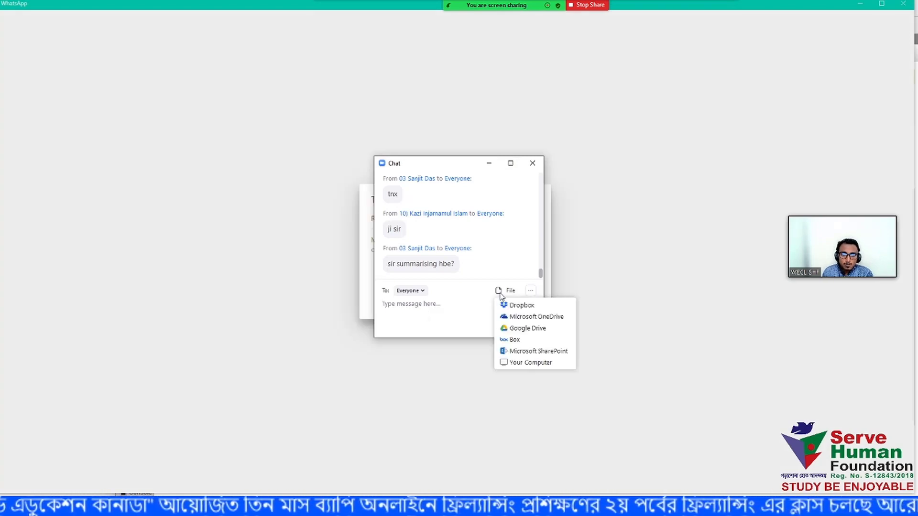
{"action": "left_click", "coordinate": [525, 364]}
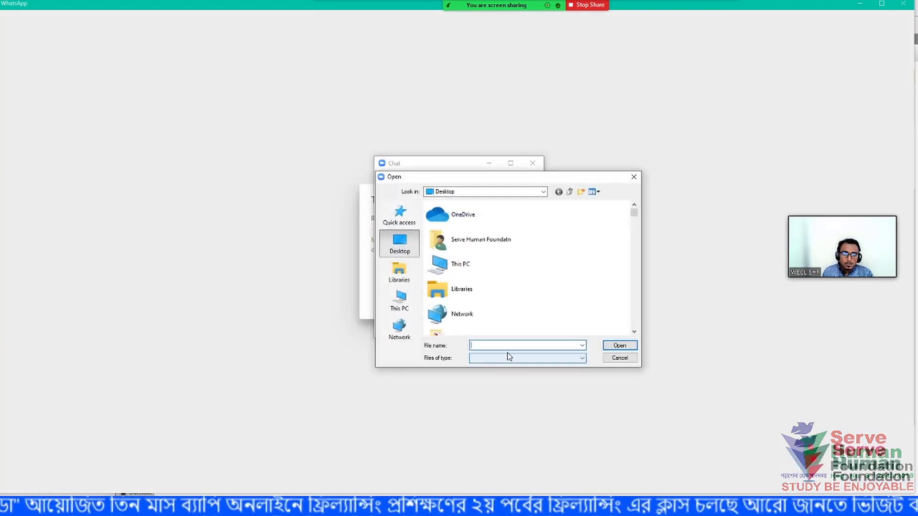
{"action": "left_click", "coordinate": [618, 360]}
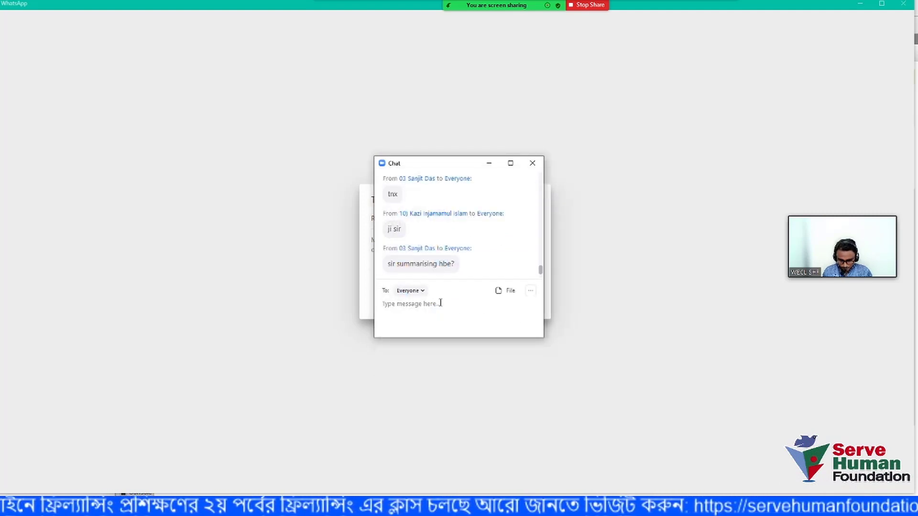
{"action": "key", "text": "ctrl+v"}
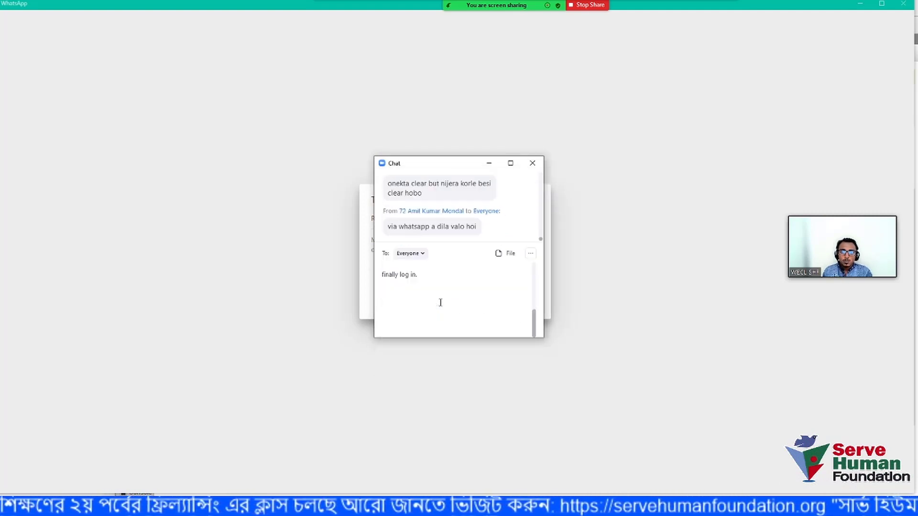
{"action": "key", "text": "Return"}
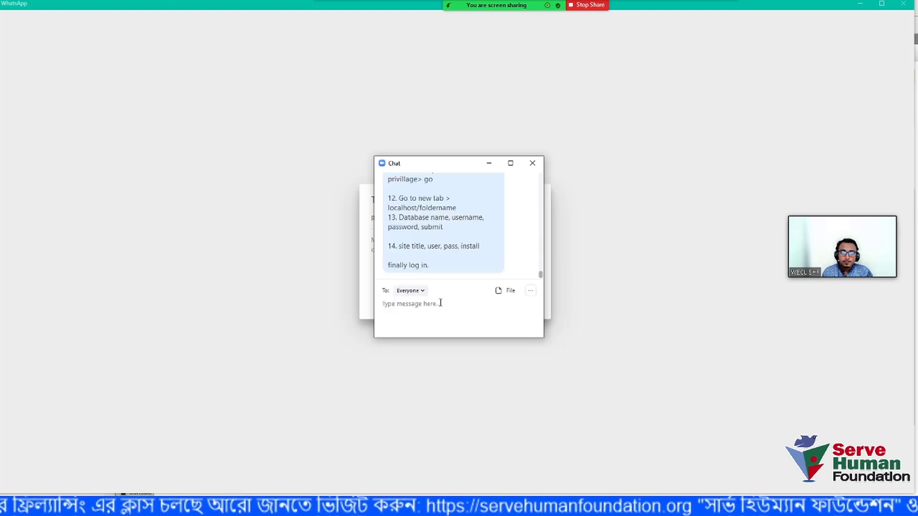
- Scroll up to review the posted steps, then close the meeting chat
{"action": "scroll", "coordinate": [454, 242], "scroll_direction": "up", "scroll_amount": 4}
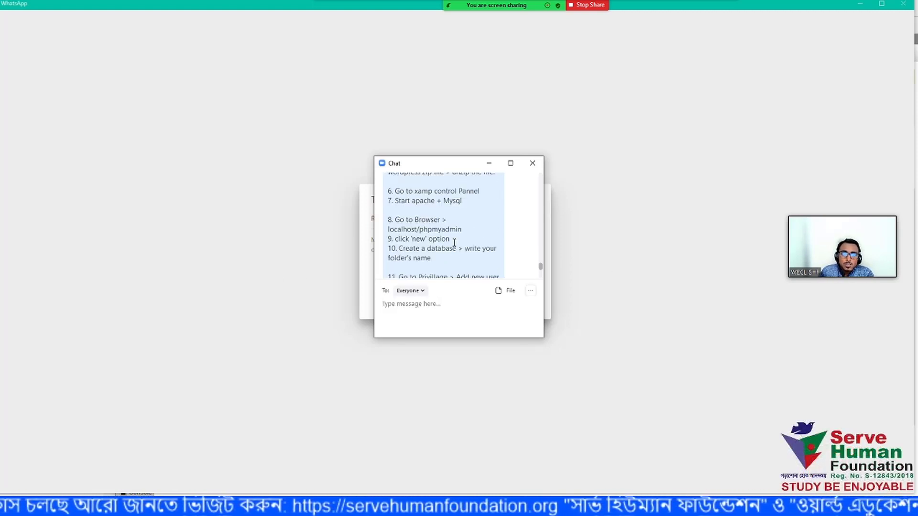
{"action": "scroll", "coordinate": [454, 242], "scroll_direction": "up", "scroll_amount": 5}
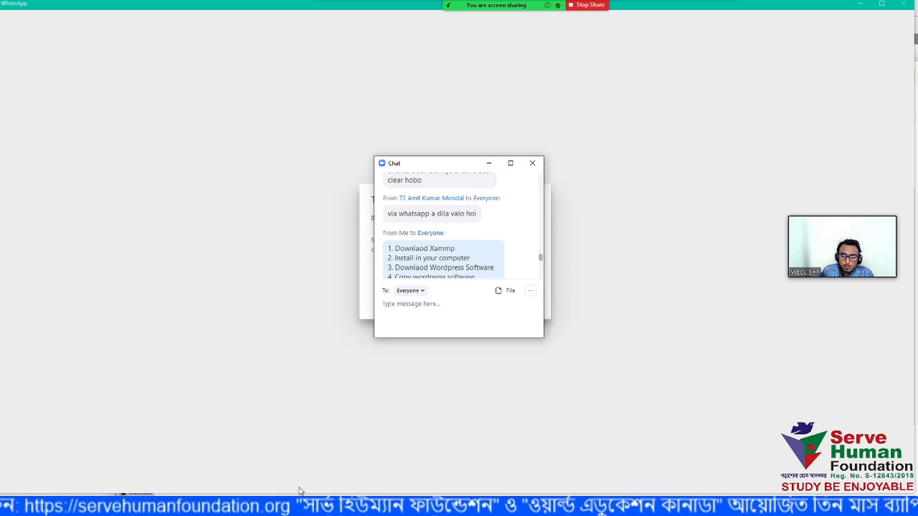
{"action": "left_click", "coordinate": [292, 506]}
{"action": "left_click", "coordinate": [489, 163]}
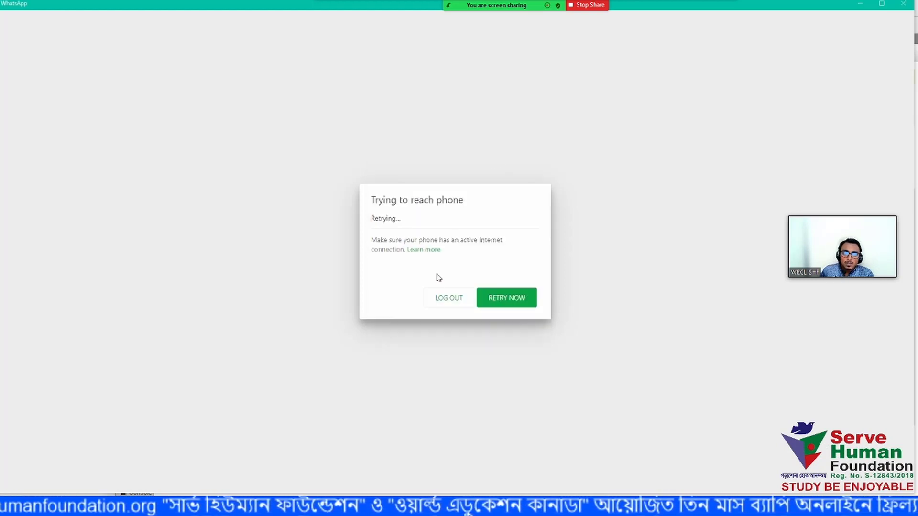
- Retry reaching the phone in WhatsApp, then check the meeting chat for replies and close it
{"action": "left_click", "coordinate": [508, 299]}
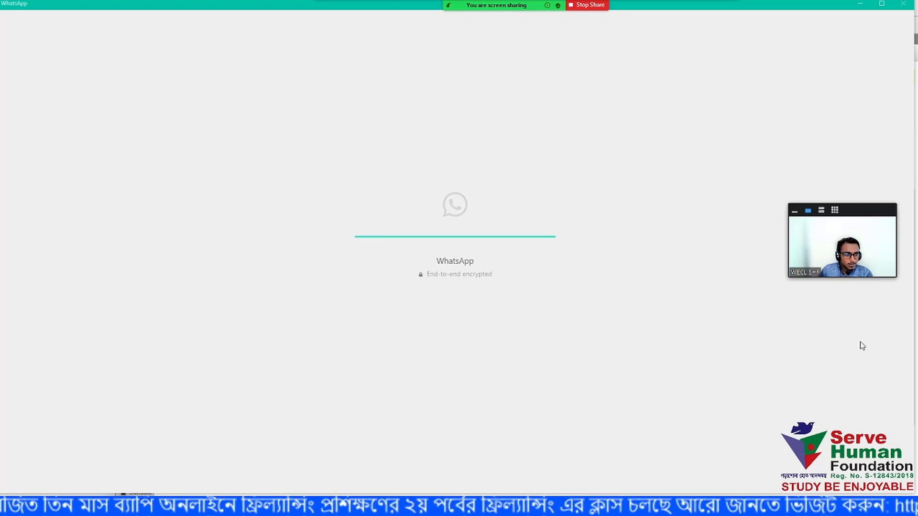
{"action": "mouse_move", "coordinate": [502, 16]}
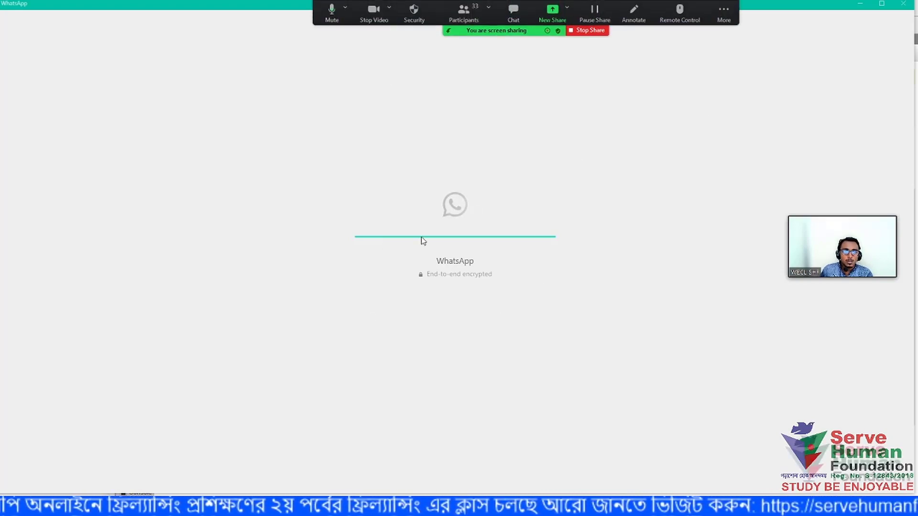
{"action": "left_click", "coordinate": [513, 10]}
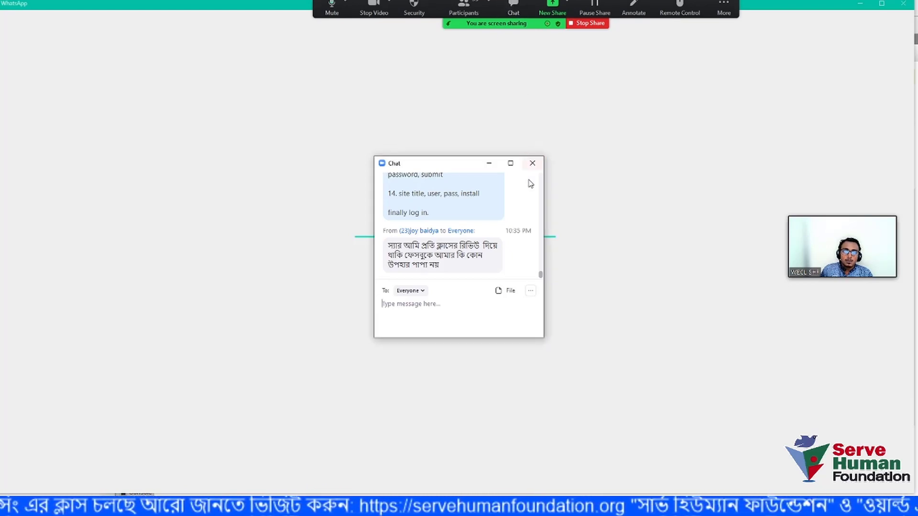
{"action": "left_click", "coordinate": [532, 163]}
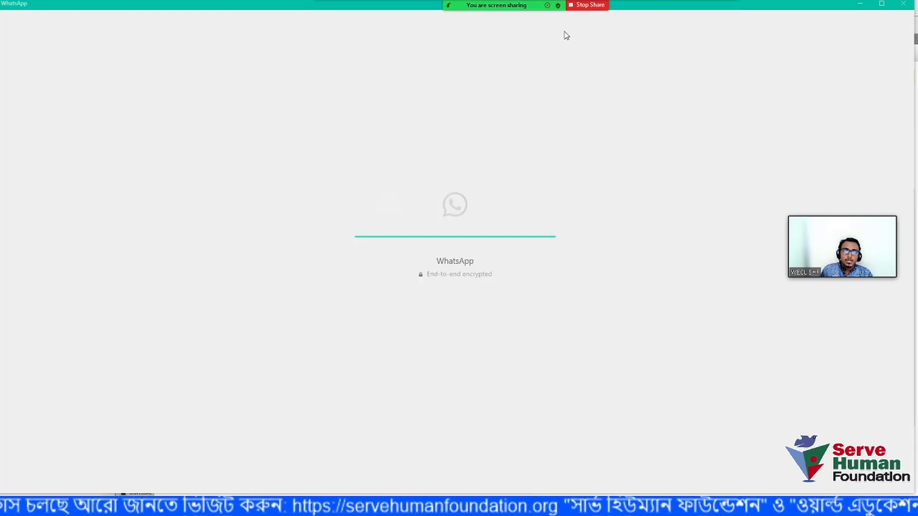
- Stop sharing, show the 33-participant list, and allow participants to unmute themselves
{"action": "left_click", "coordinate": [591, 6]}
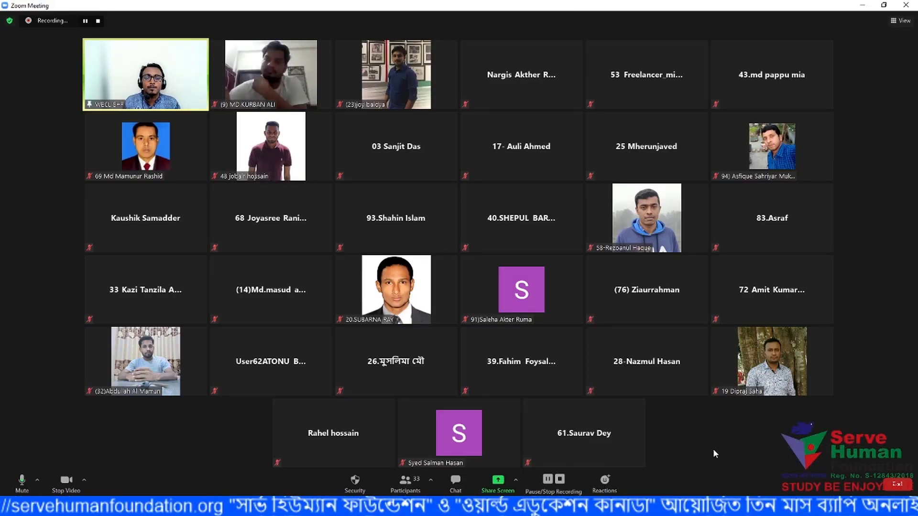
{"action": "left_click", "coordinate": [406, 483]}
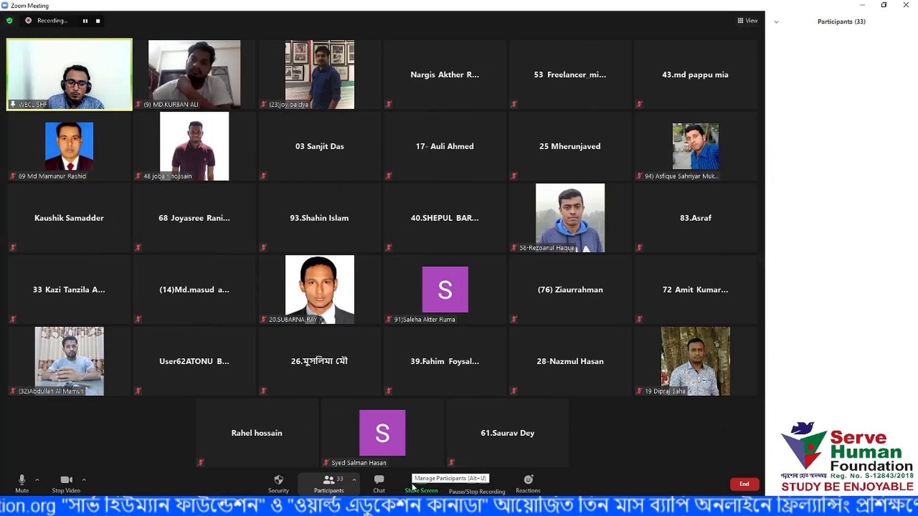
{"action": "left_click", "coordinate": [280, 483]}
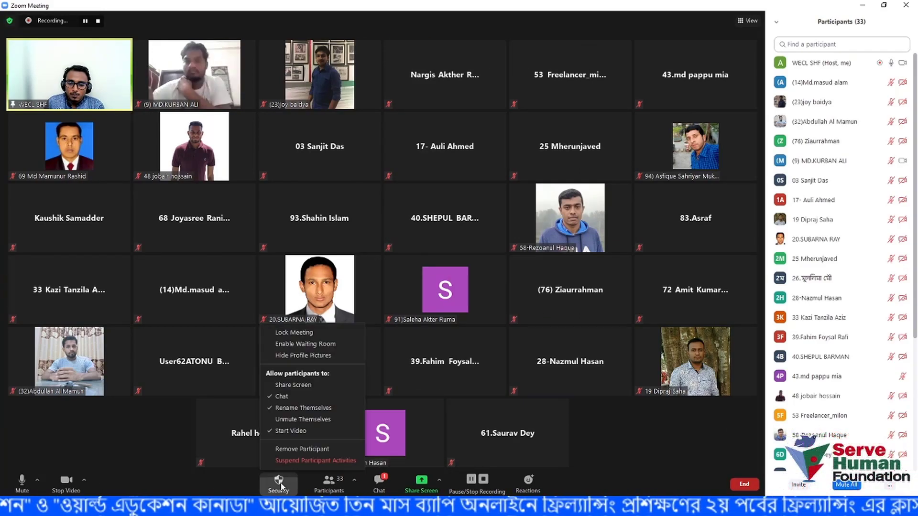
{"action": "left_click", "coordinate": [274, 421]}
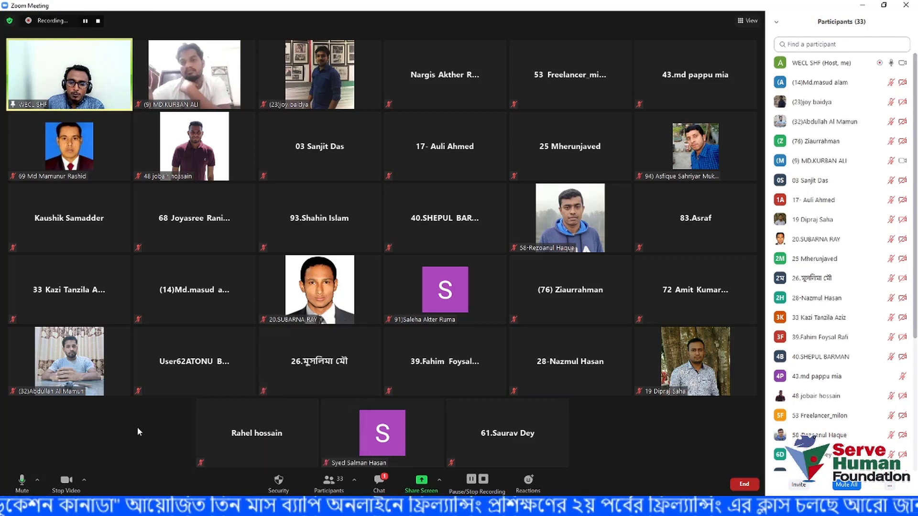